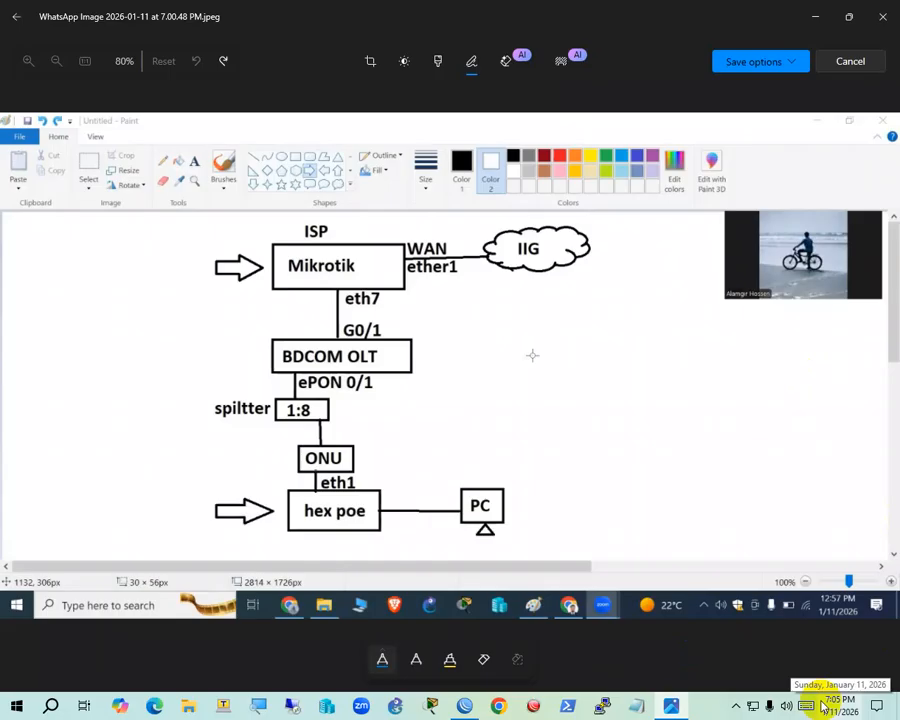
# Put away the diagram viewer and open WinBox's Telnet tool for 10.10.20.2, port 23
pyautogui.click(822, 704)
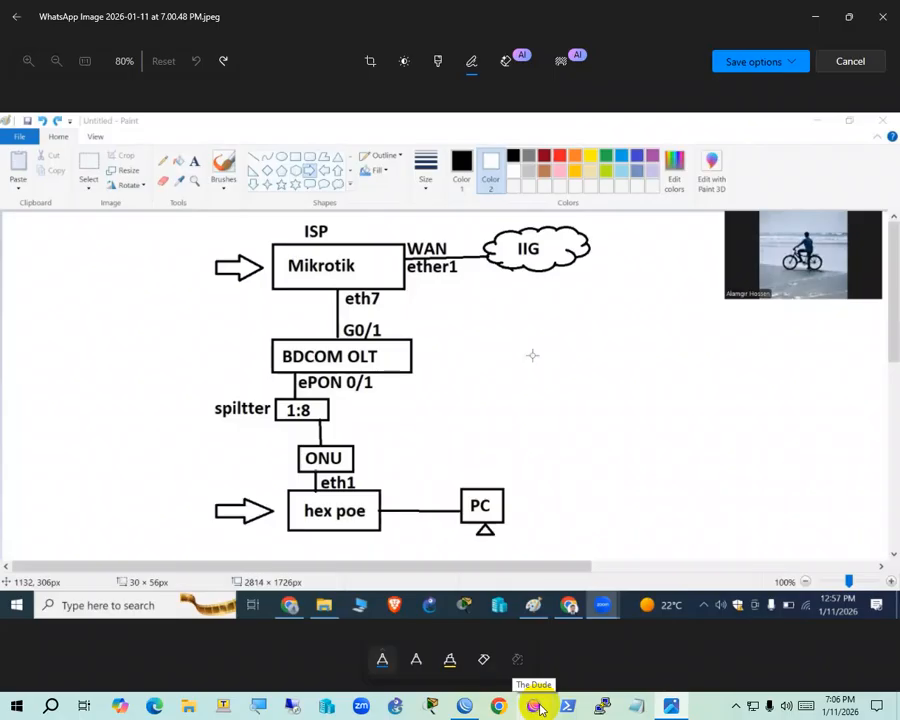
pyautogui.click(816, 16)
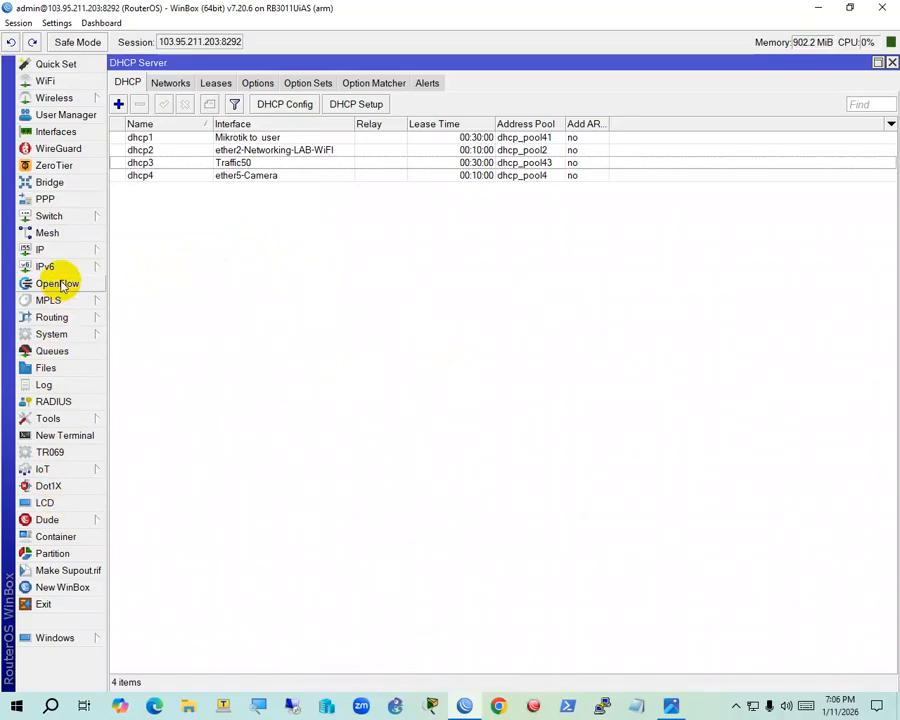
pyautogui.click(60, 417)
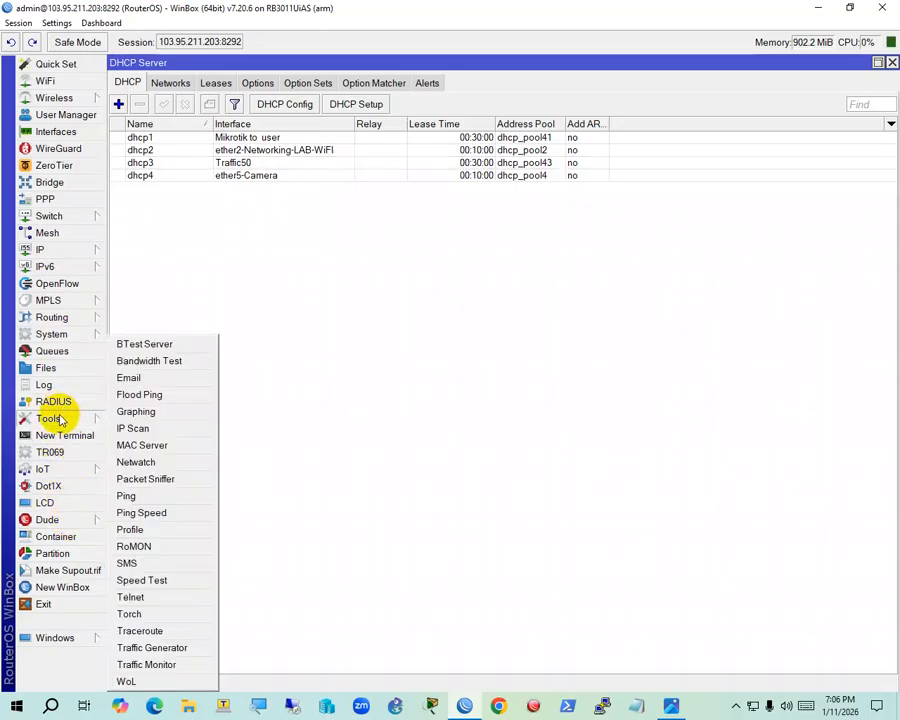
pyautogui.click(145, 602)
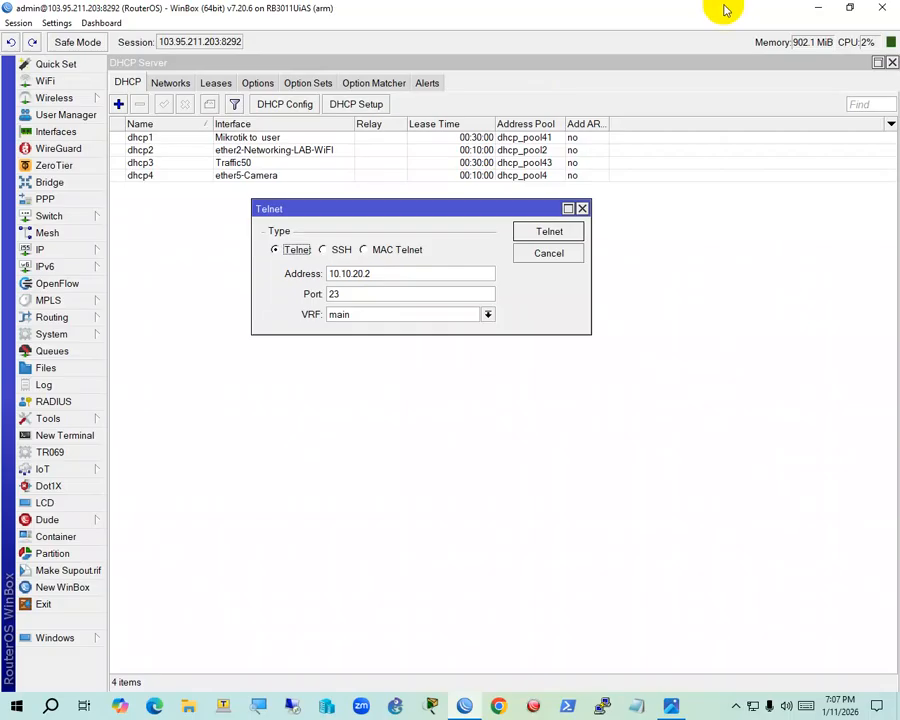
# Connect by Telnet to 10.10.20.2 and log in as admin to reach the Switch> prompt
pyautogui.click(548, 231)
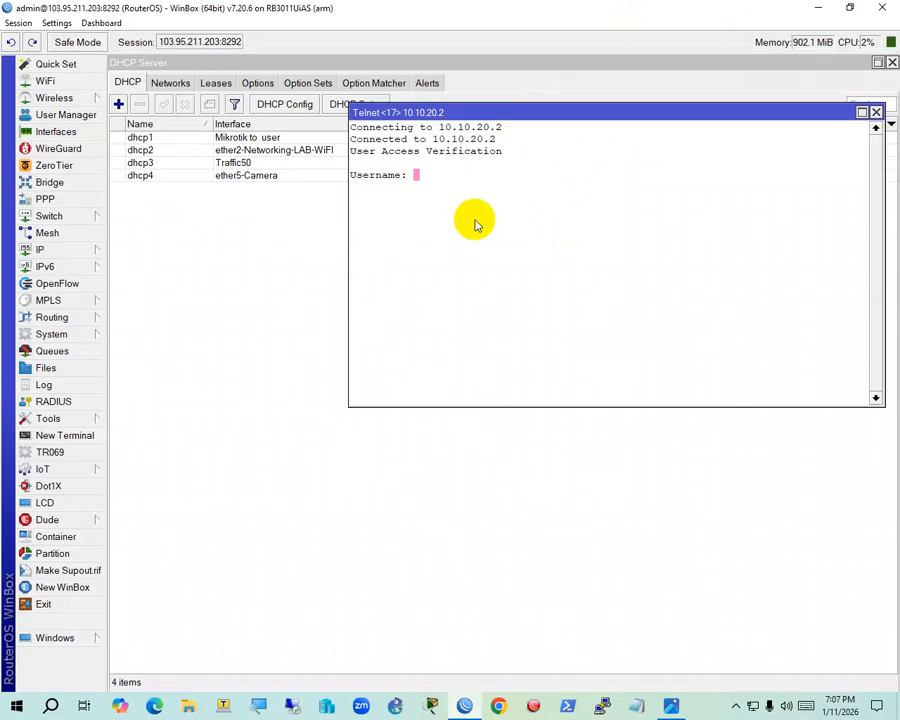
pyautogui.write('admin')
pyautogui.press('Return')
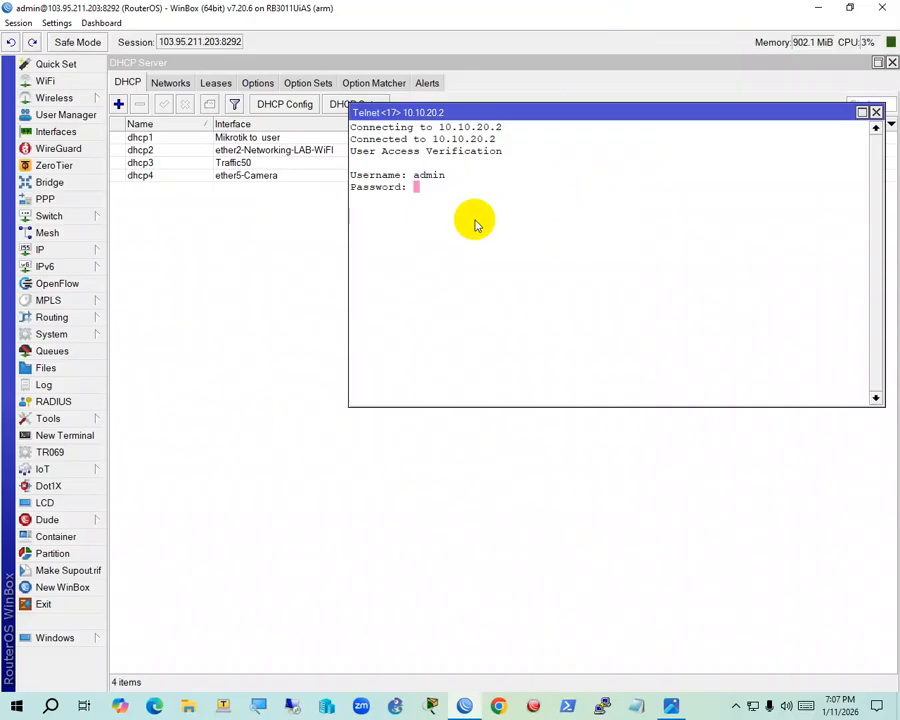
pyautogui.press('Return')
pyautogui.moveTo(462, 290); pyautogui.dragTo(500, 388)
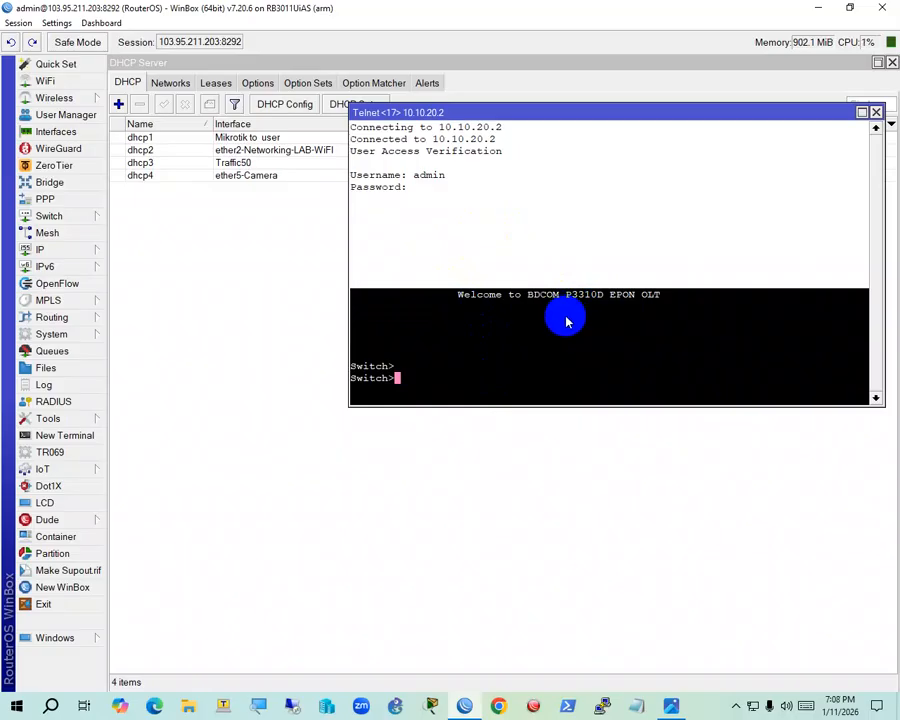
pyautogui.click(383, 386)
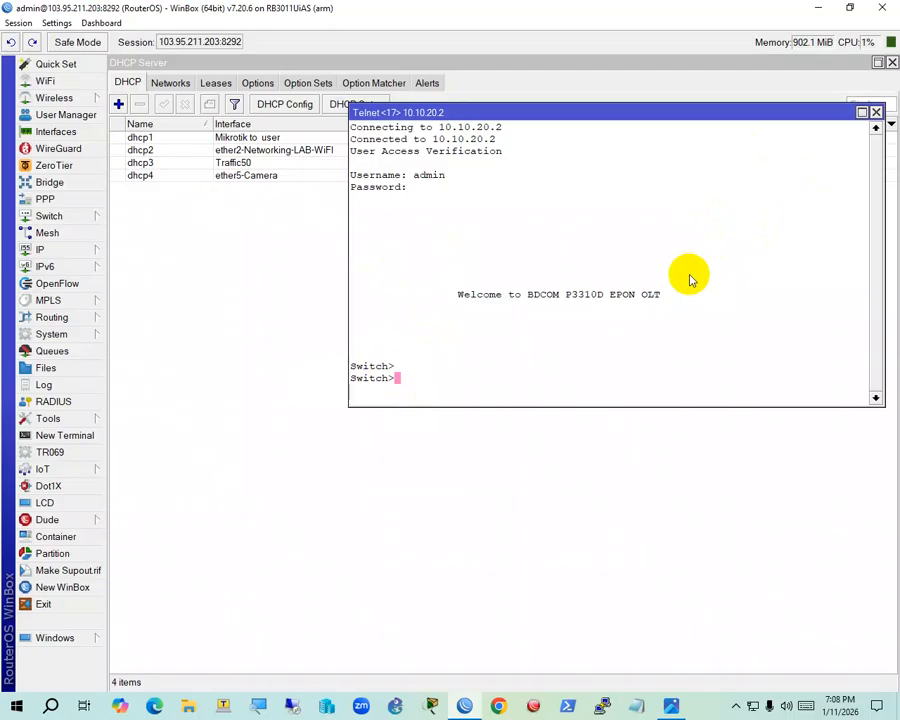
# Run enable and config to reach Switch_config#, then bring the network diagram back up
pyautogui.write('enable')
pyautogui.press('Return')
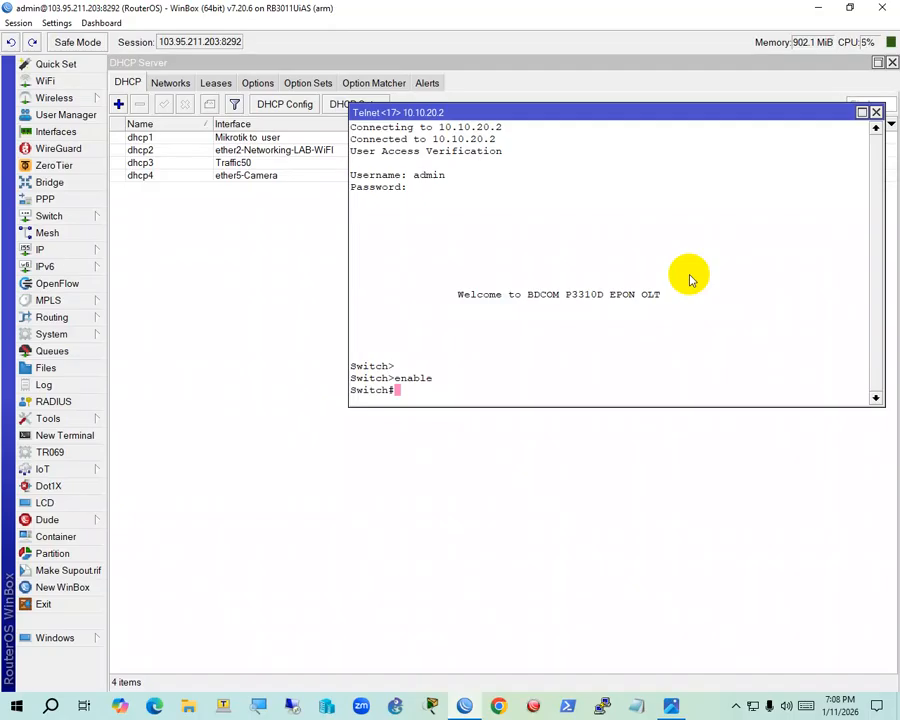
pyautogui.write('config')
pyautogui.press('Return')
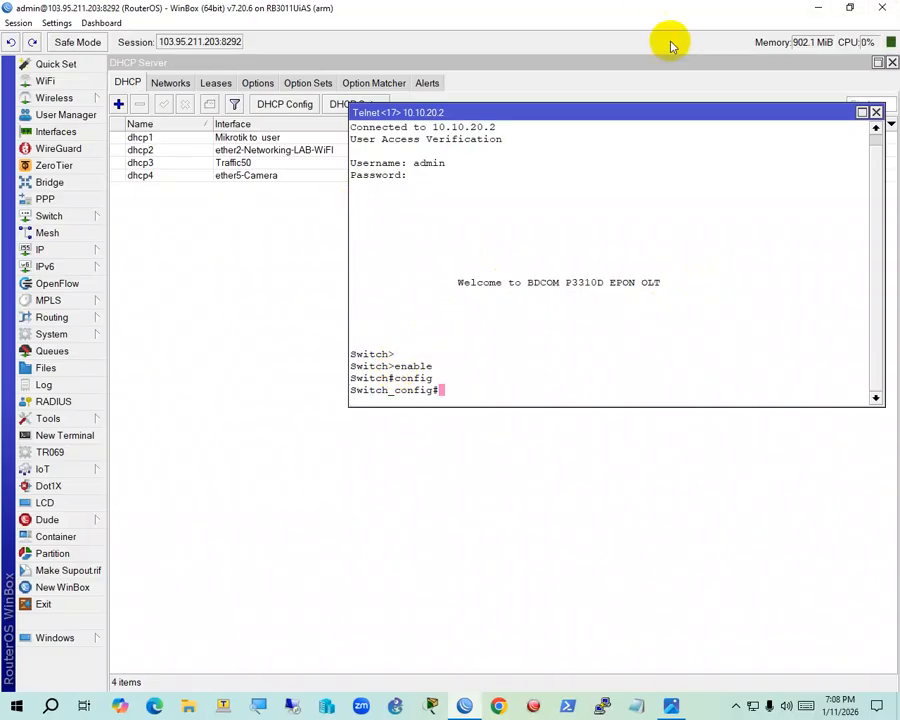
pyautogui.click(670, 706)
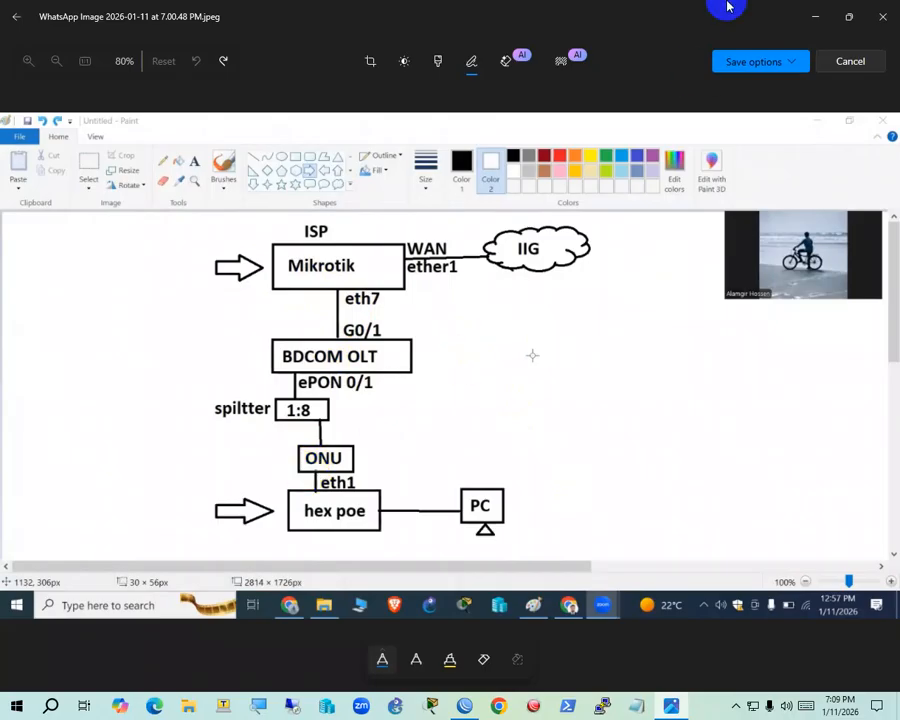
# Minimize the network diagram to return to the OLT Telnet session
pyautogui.click(812, 15)
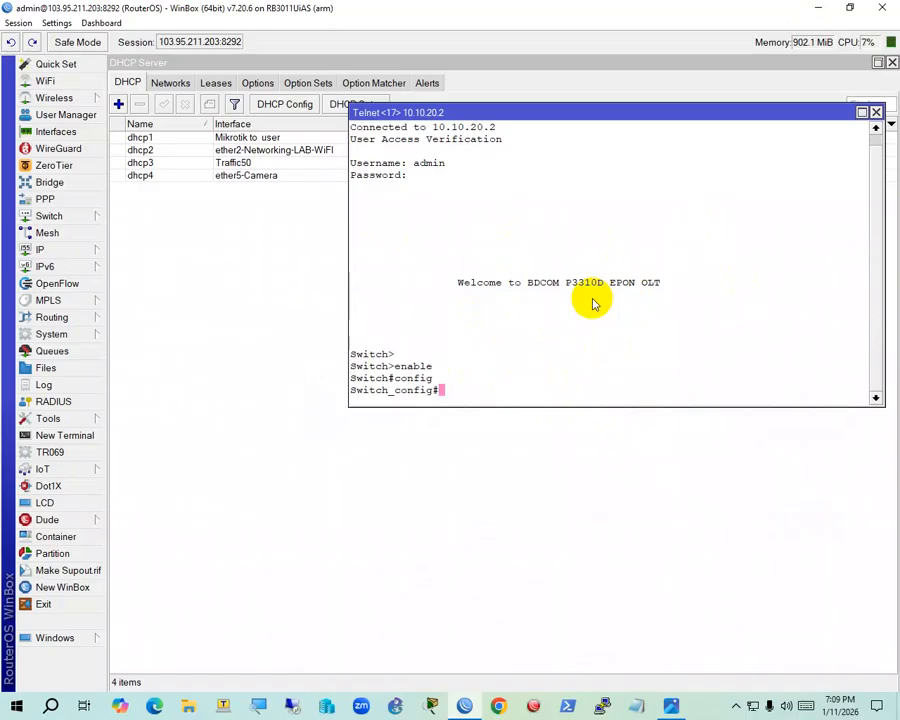
# Create VLAN 500 on the OLT, name it Management, and exit its settings
pyautogui.write('vlan 500')
pyautogui.press('Return')
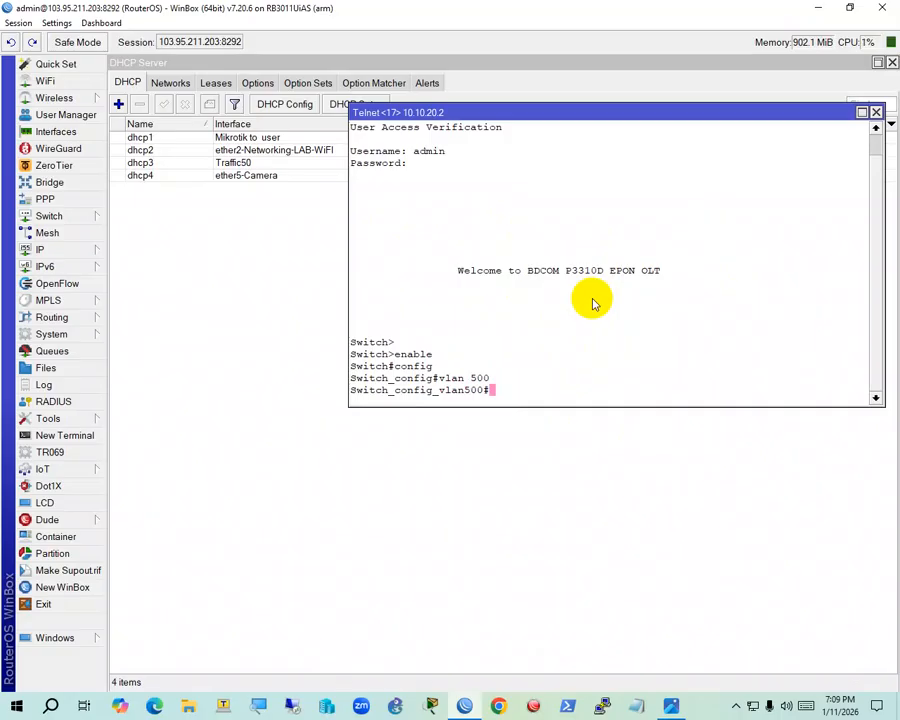
pyautogui.write('name Management')
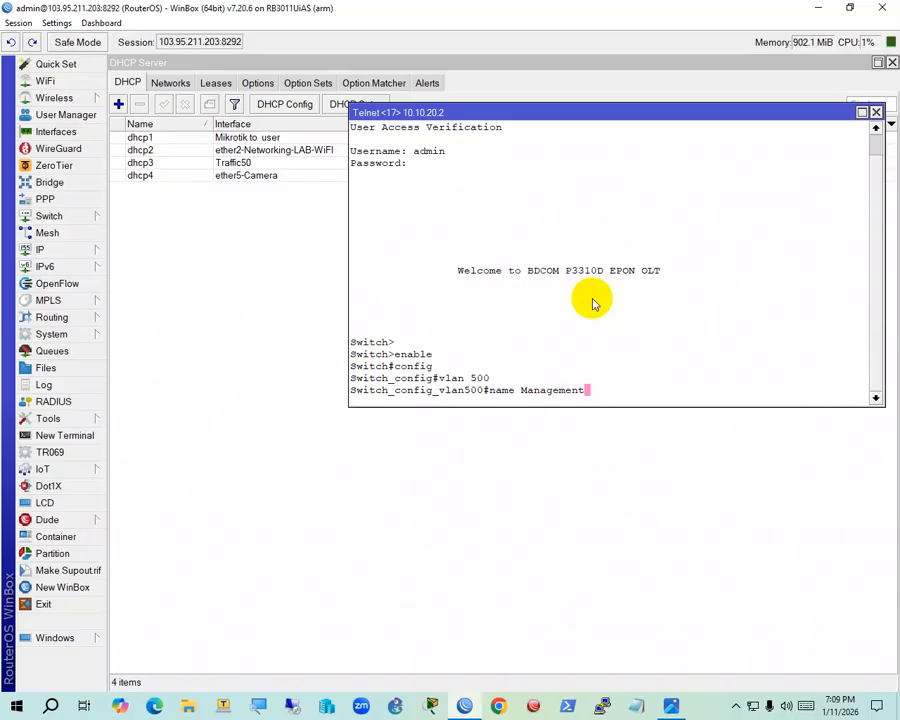
pyautogui.press('Return')
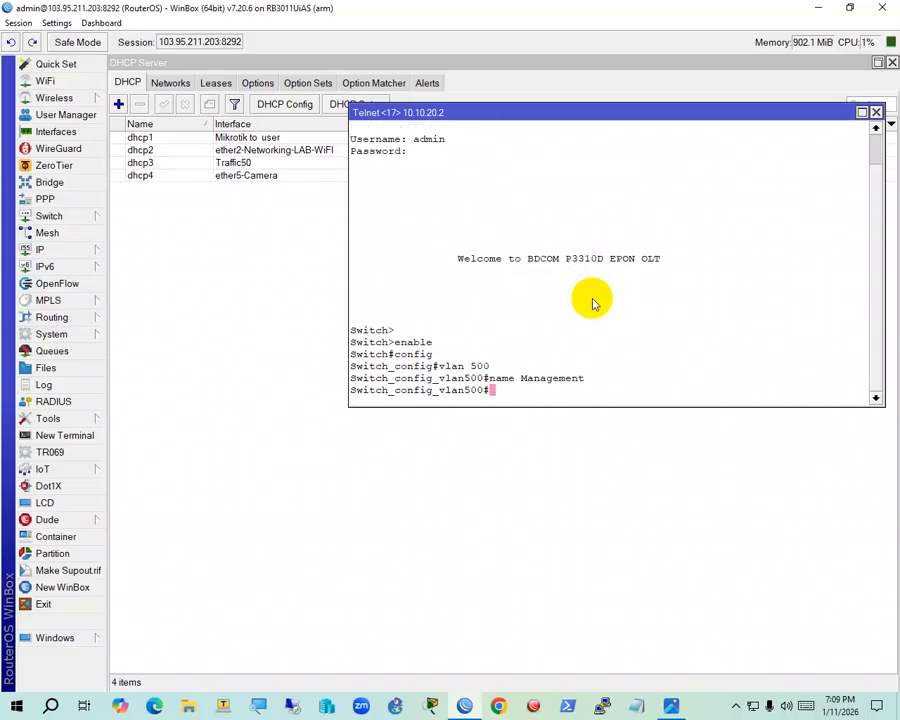
pyautogui.write('ex')
pyautogui.press('BackSpace')
pyautogui.press('BackSpace')
pyautogui.write('in')
pyautogui.press('BackSpace')
pyautogui.press('BackSpace')
pyautogui.write('exit')
pyautogui.press('Return')
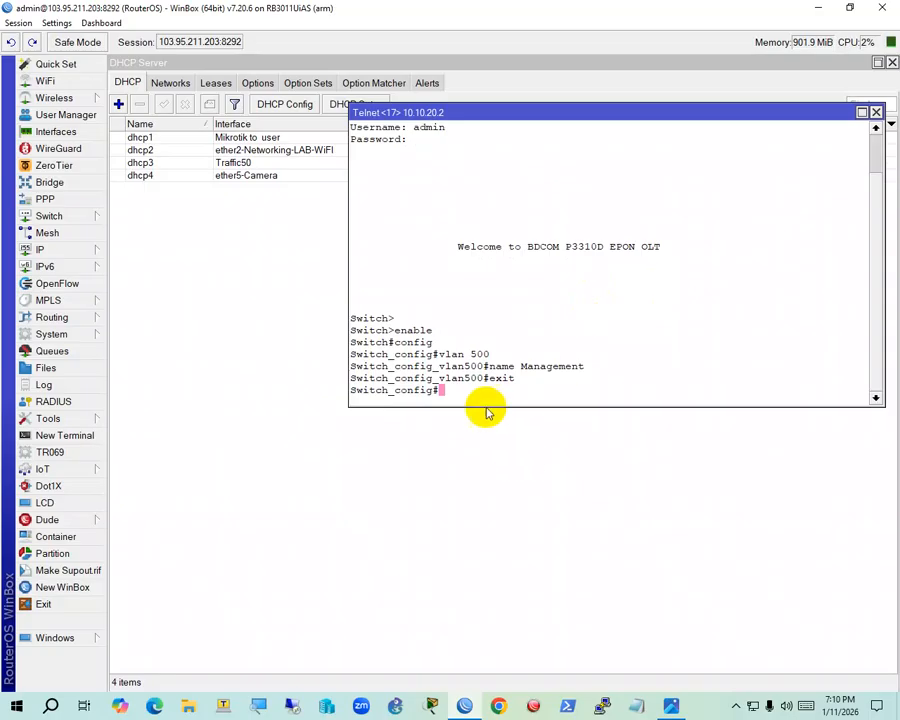
# Change the OLT hostname to BDCOM-olt and start the interface vLAN 500 command
pyautogui.write('hostname ')
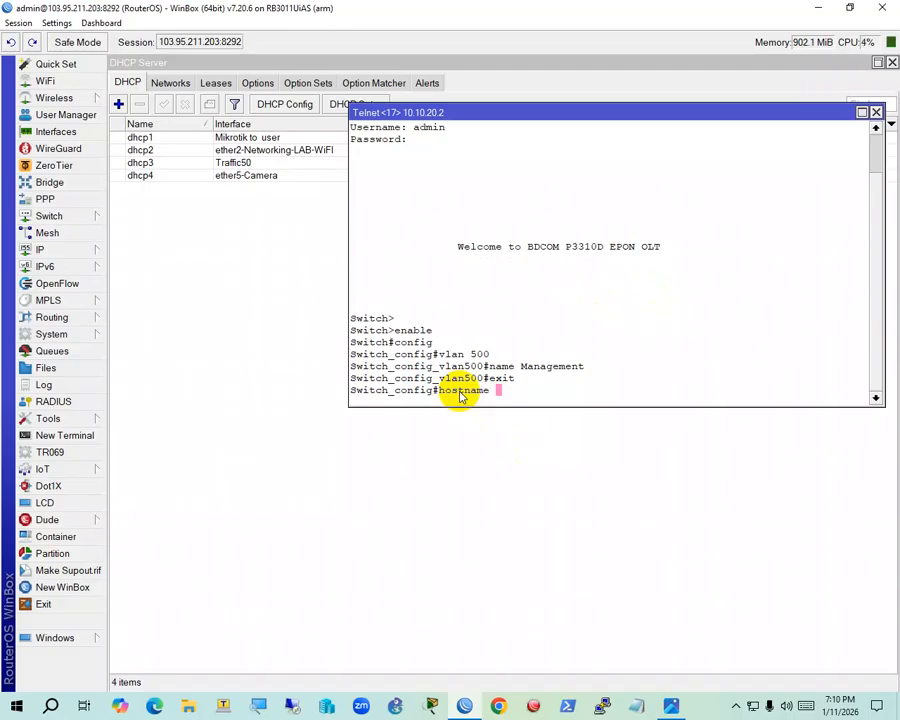
pyautogui.write('BDCOM-olt')
pyautogui.press('Return')
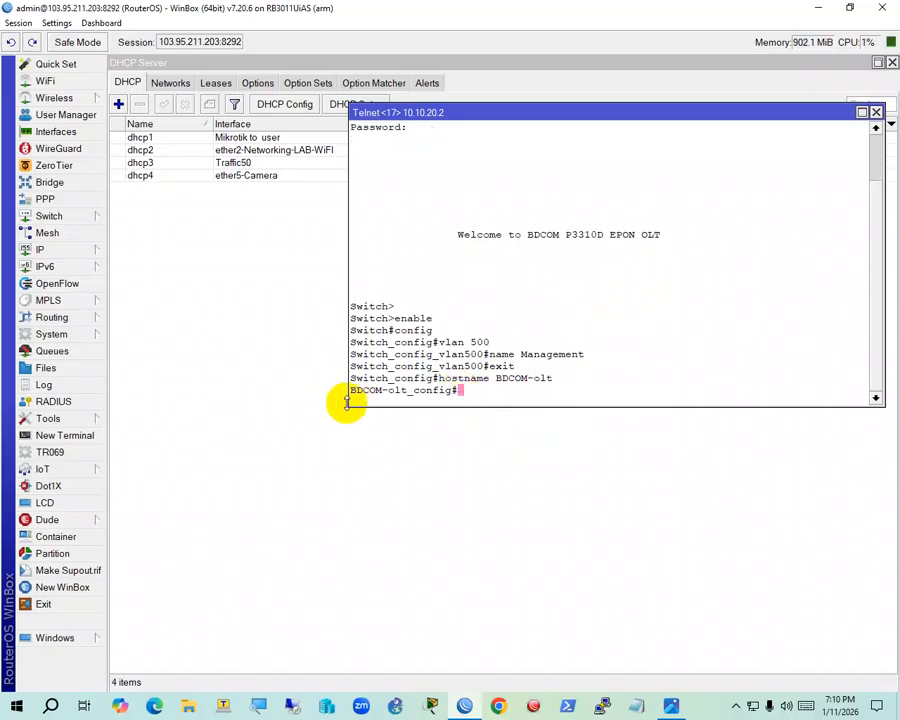
pyautogui.doubleClick(457, 394)
pyautogui.click(487, 395)
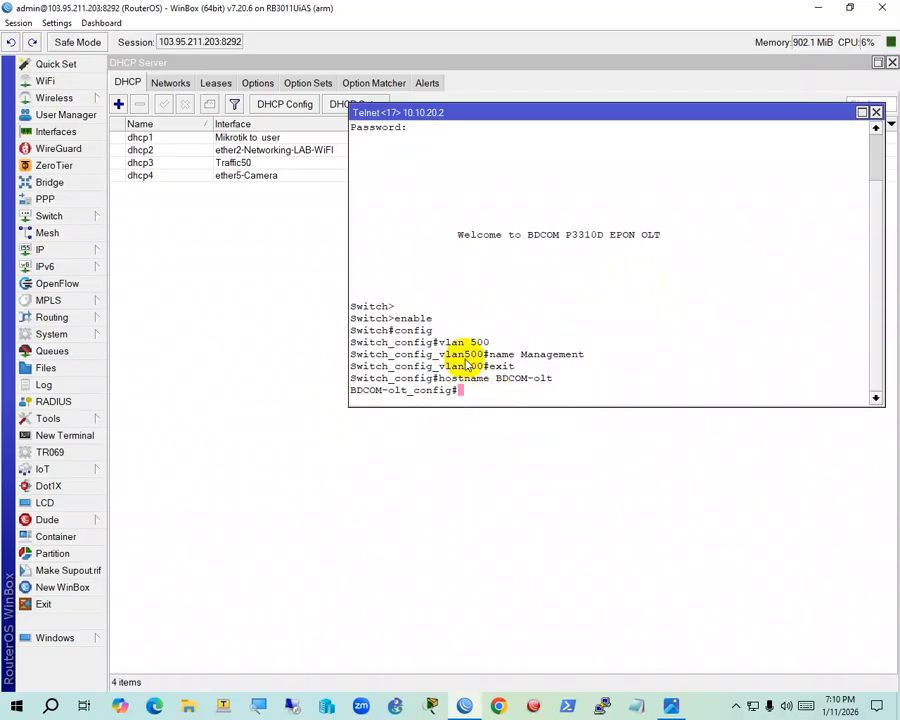
pyautogui.moveTo(440, 343); pyautogui.dragTo(502, 346)
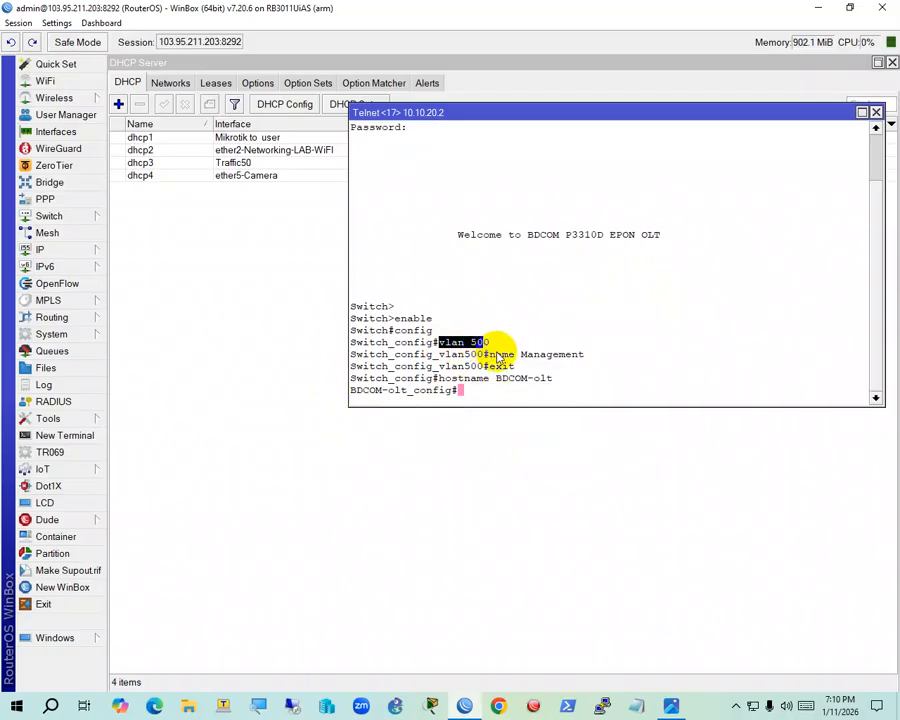
pyautogui.write('interface ')
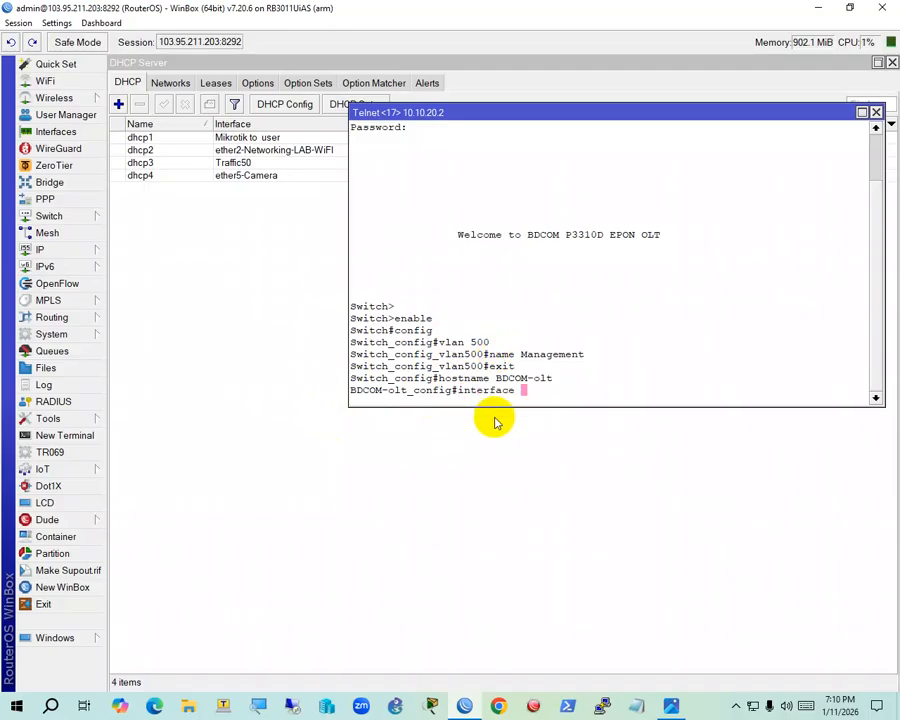
pyautogui.write('vLAN 500')
# Assign IP 10.90.90.2 with mask 255.255.255.252 to the VLAN 500 interface
pyautogui.press('Return')
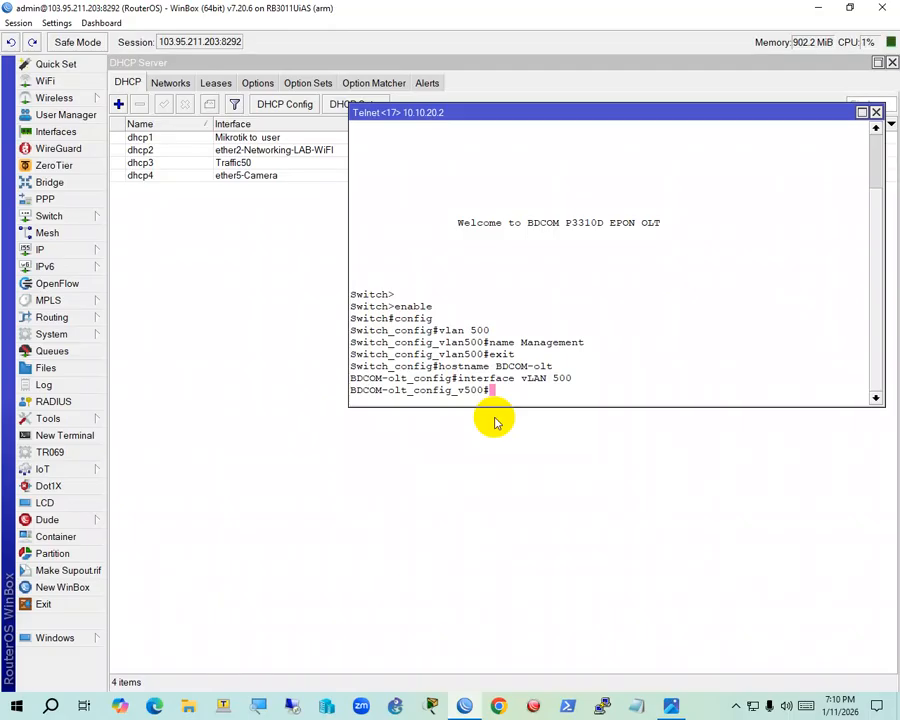
pyautogui.write('10')
pyautogui.press('BackSpace')
pyautogui.press('BackSpace')
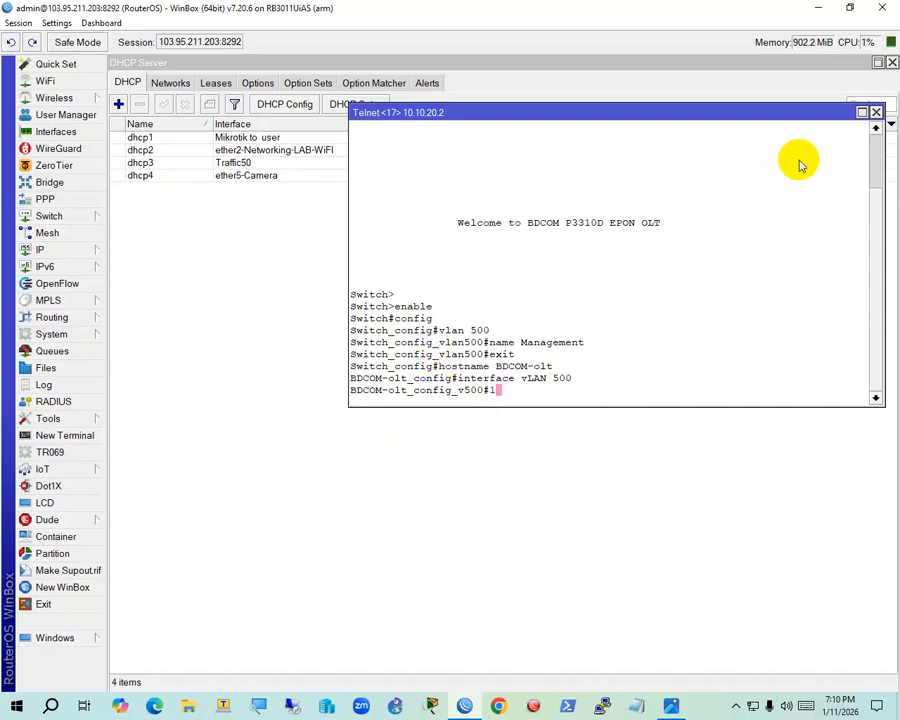
pyautogui.write('ip address ')
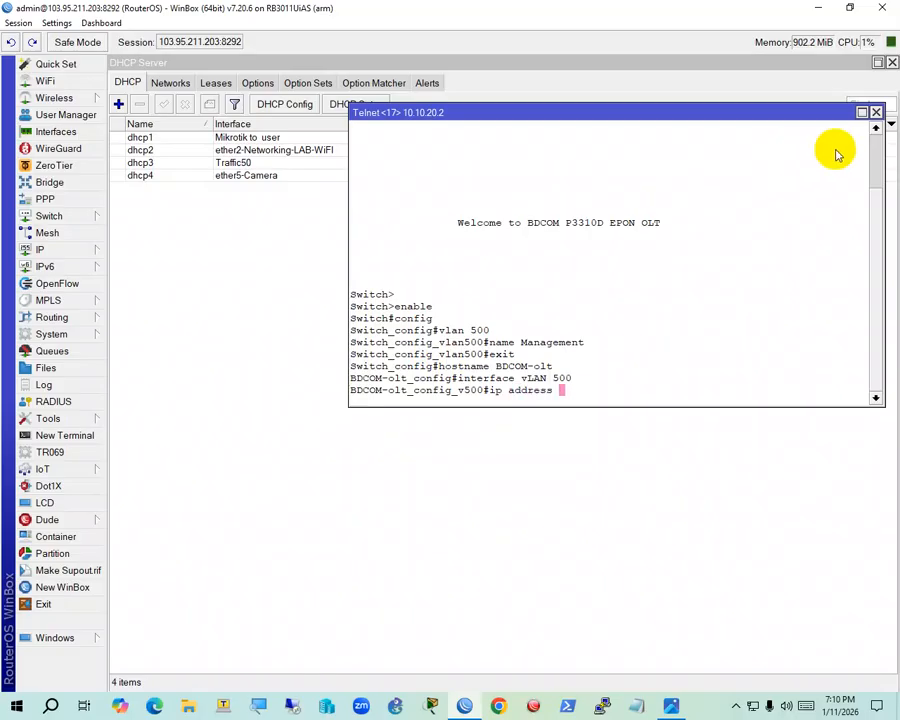
pyautogui.write('10.90')
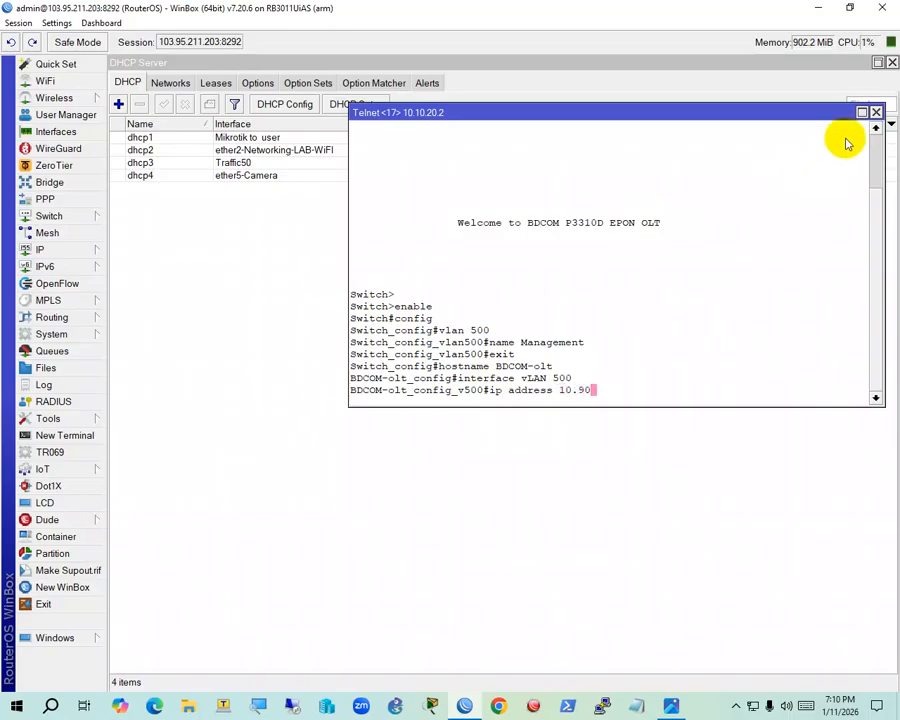
pyautogui.write('.90.2 255.255.255.0')
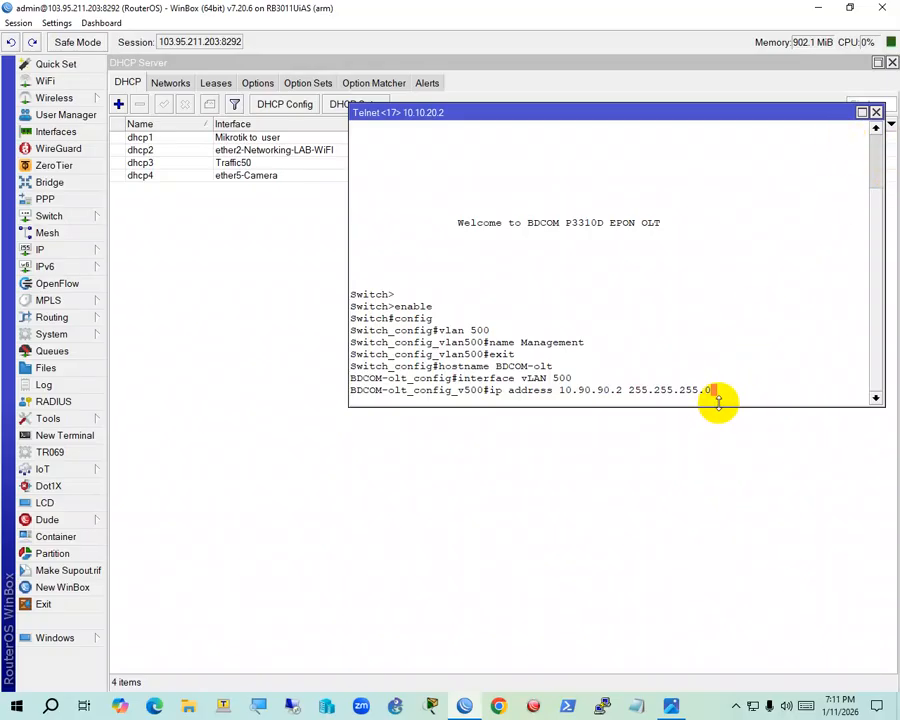
pyautogui.press('BackSpace')
pyautogui.write('252')
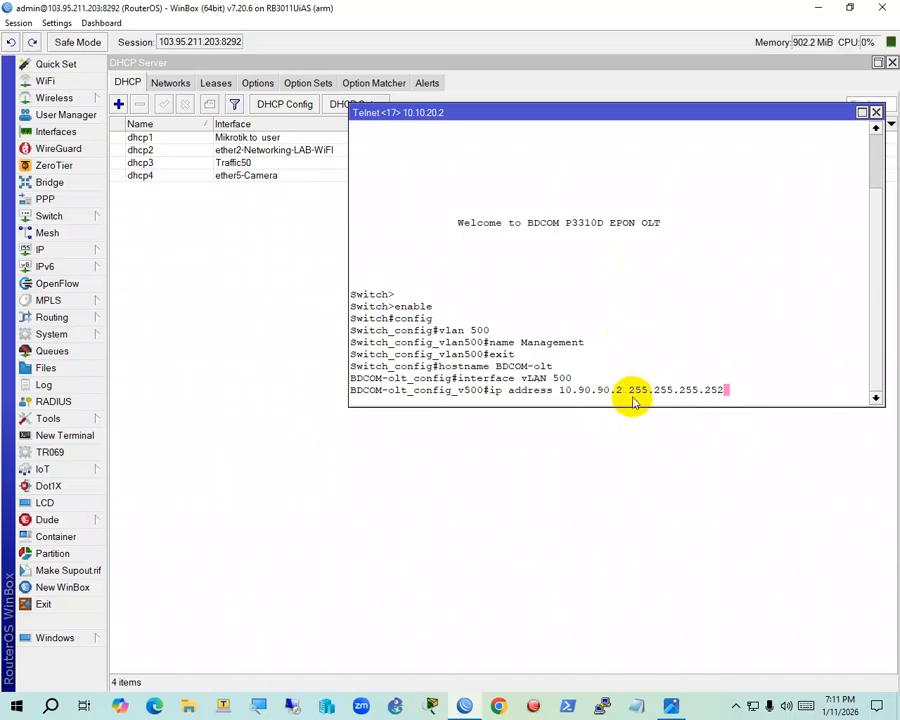
pyautogui.press('Return')
pyautogui.moveTo(508, 405); pyautogui.dragTo(392, 315)
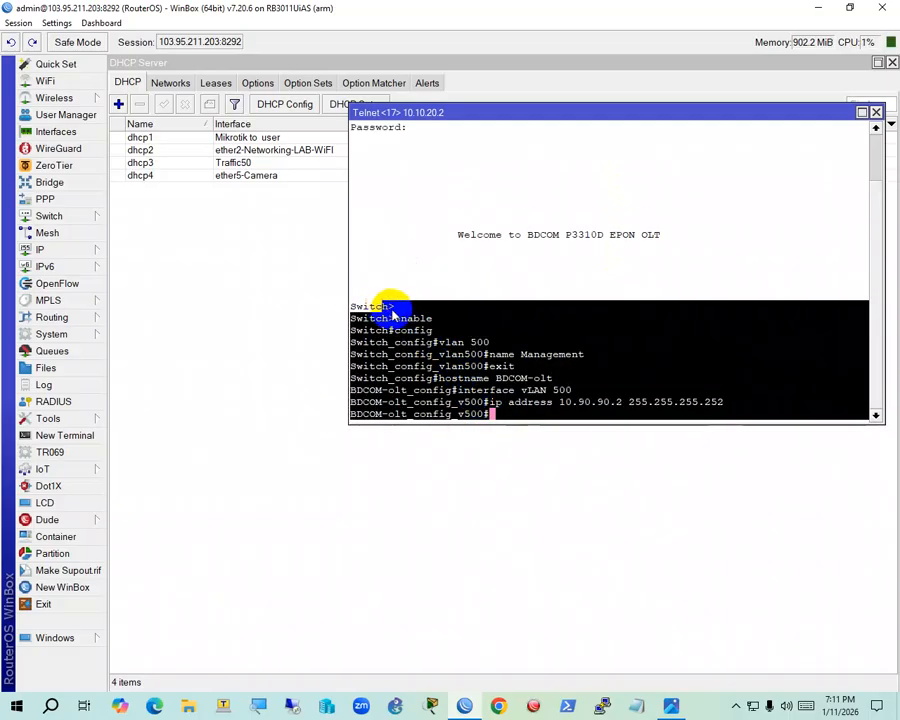
pyautogui.click(481, 374)
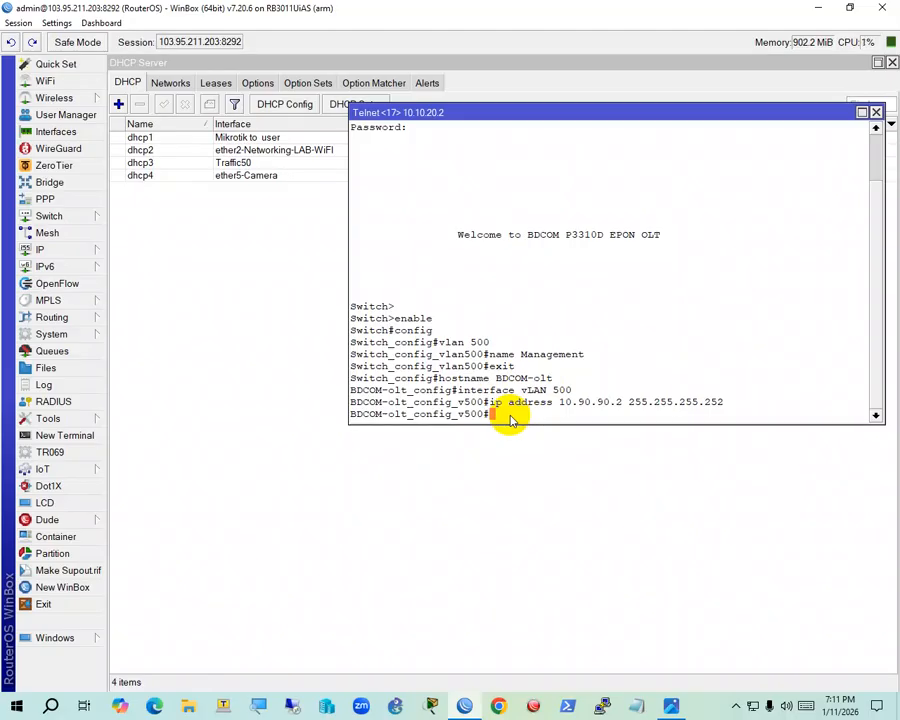
# Bring the VLAN 500 interface up with no shutdown and close the Telnet session
pyautogui.write('no shutdown')
pyautogui.press('Return')
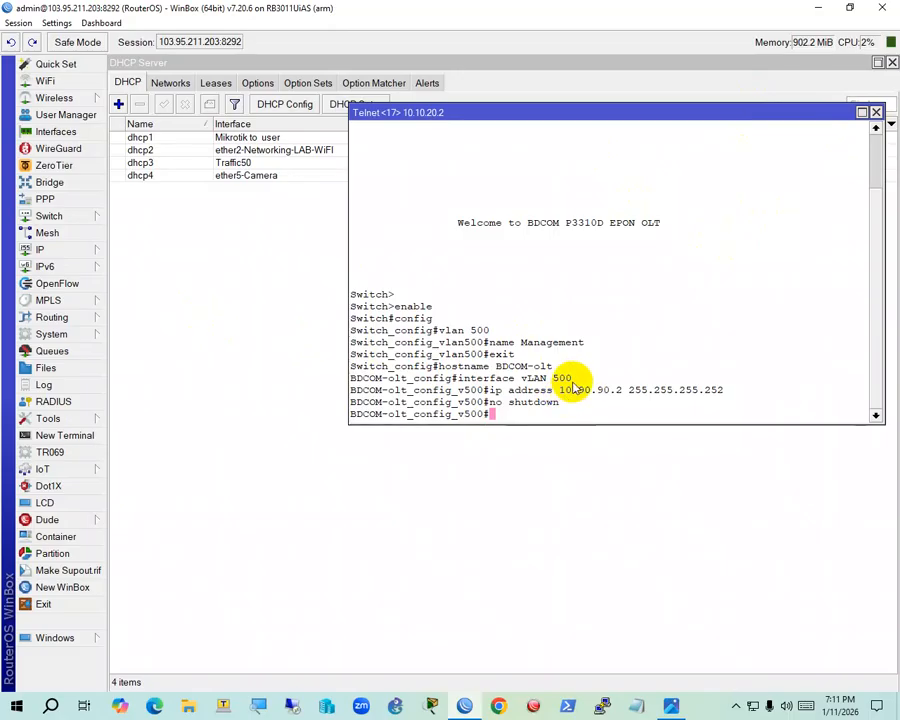
pyautogui.moveTo(566, 379); pyautogui.dragTo(541, 381)
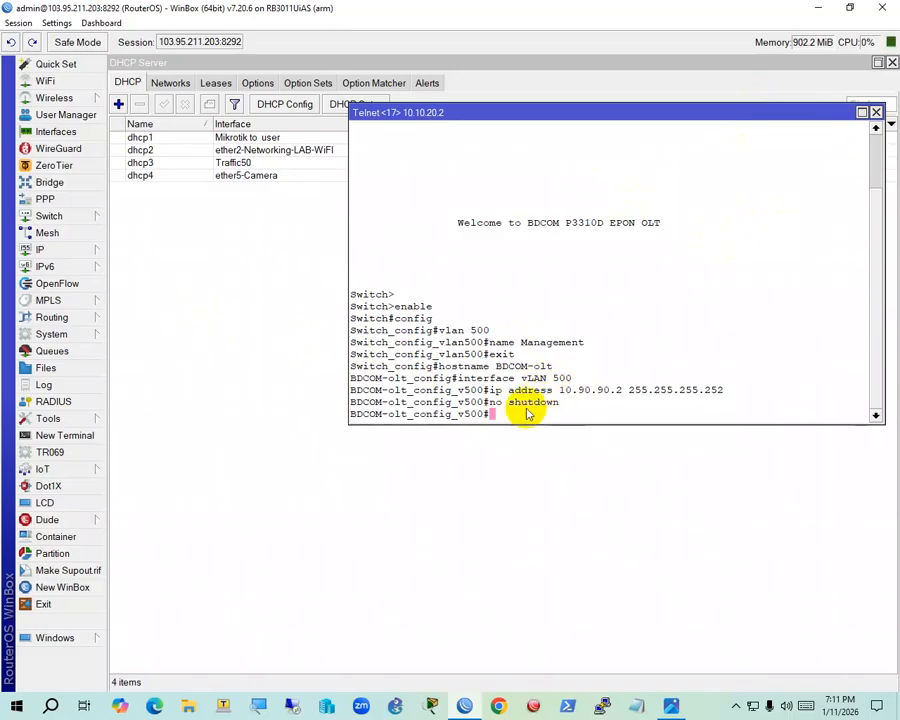
pyautogui.click(348, 507)
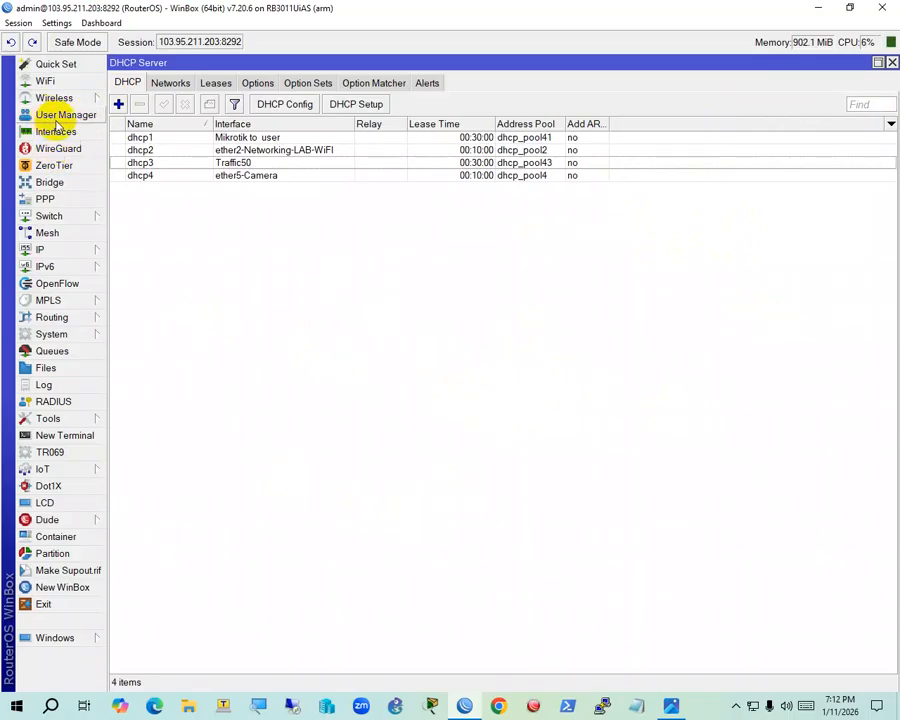
# Add a new VLAN interface named Management-500 with VLAN ID 500
pyautogui.click(57, 132)
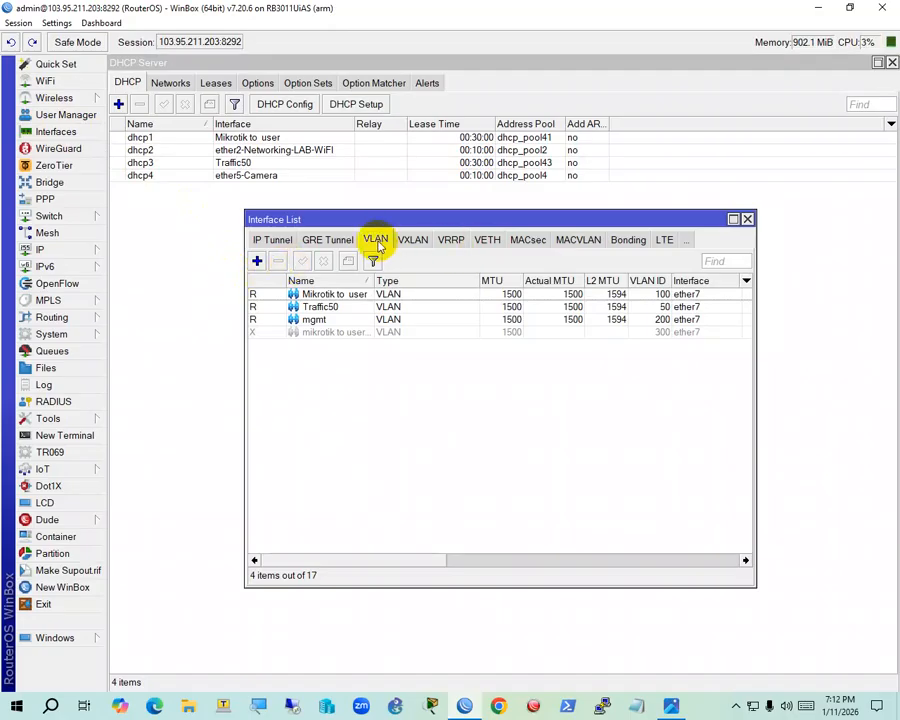
pyautogui.click(258, 261)
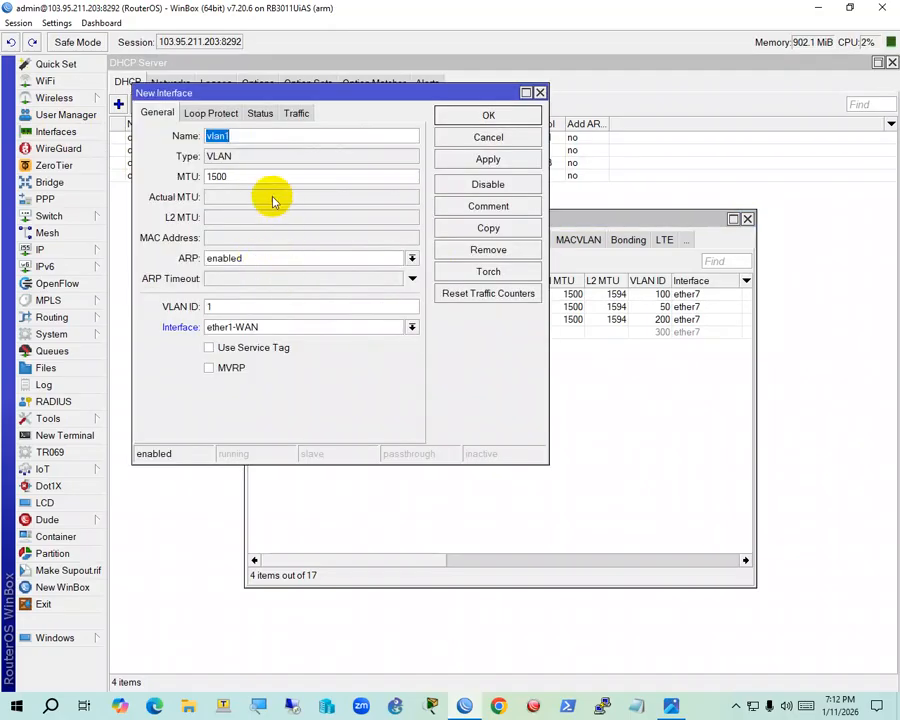
pyautogui.write('M')
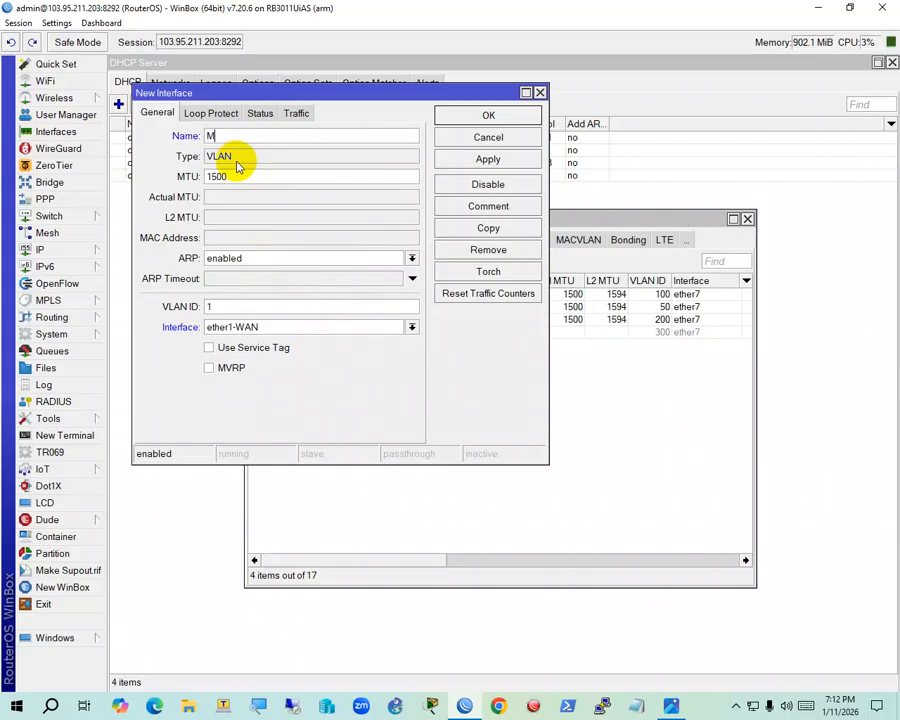
pyautogui.write('anagement')
pyautogui.write('-vlan')
pyautogui.write('-for')
pyautogui.press('BackSpace')
pyautogui.press('BackSpace')
pyautogui.press('BackSpace')
pyautogui.press('BackSpace')
pyautogui.press('BackSpace')
pyautogui.press('BackSpace')
pyautogui.press('BackSpace')
pyautogui.press('BackSpace')
pyautogui.press('BackSpace')
pyautogui.write('-o')
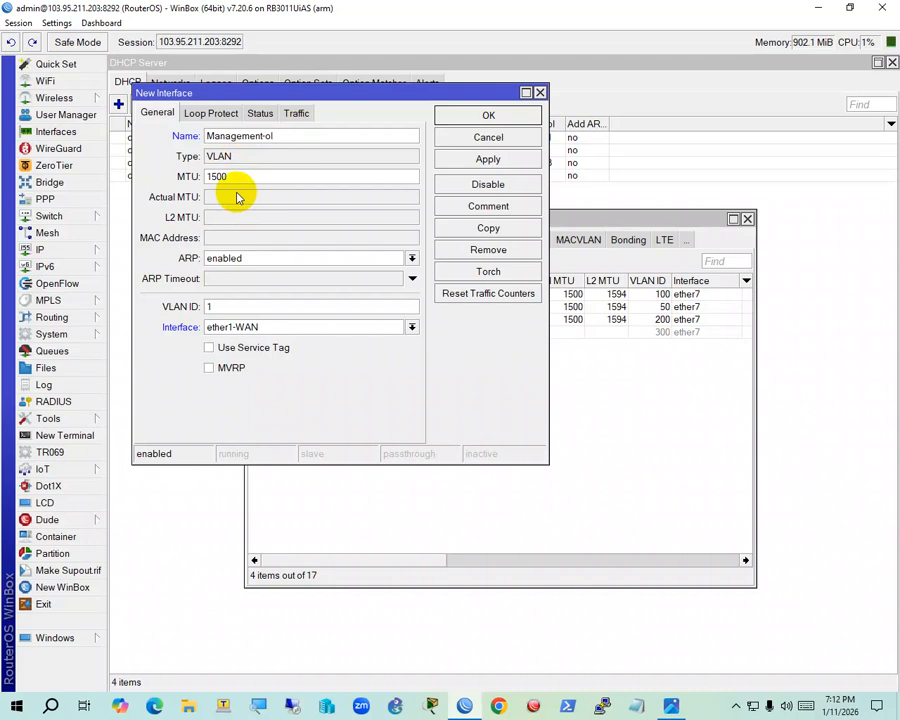
pyautogui.press('BackSpace')
pyautogui.write('500')
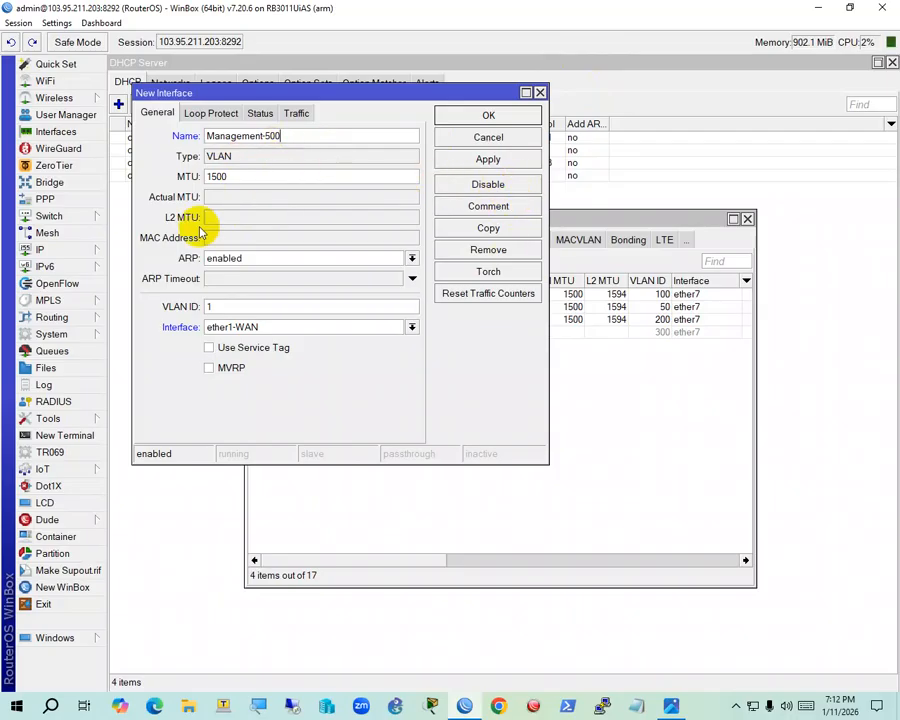
pyautogui.doubleClick(228, 308)
pyautogui.write('500')
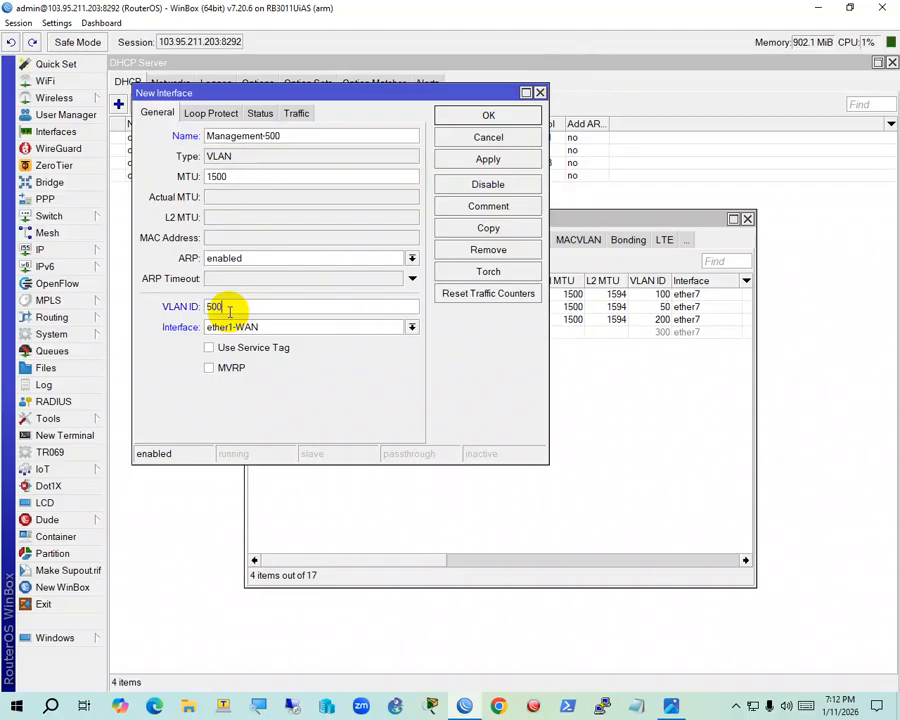
# Set ether7 as the VLAN's parent interface and bring up the network diagram
pyautogui.click(352, 328)
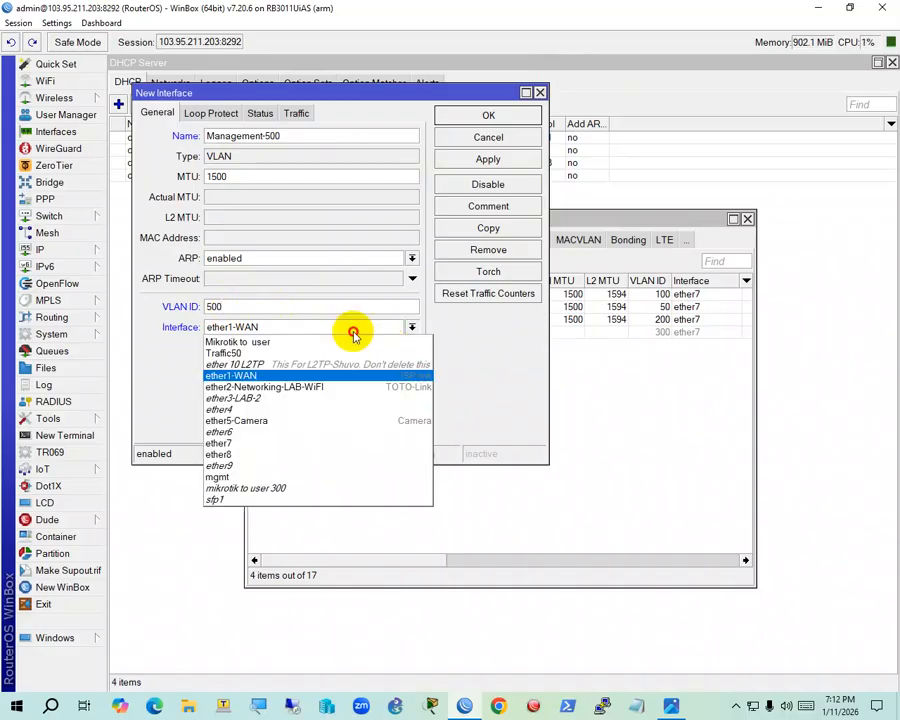
pyautogui.click(281, 444)
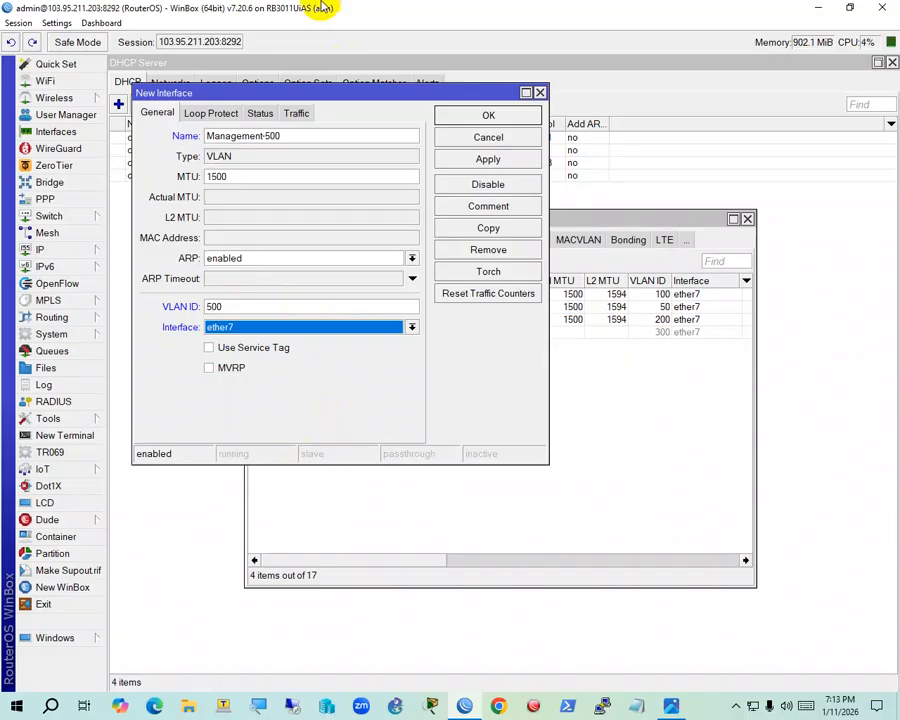
pyautogui.moveTo(308, 98); pyautogui.dragTo(189, 142)
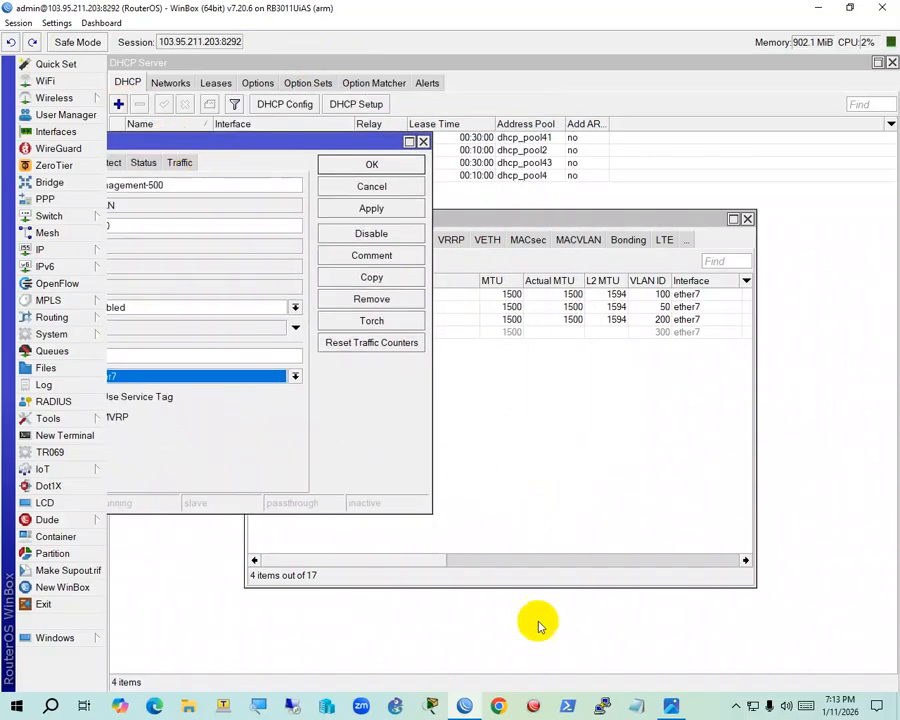
pyautogui.moveTo(452, 708)
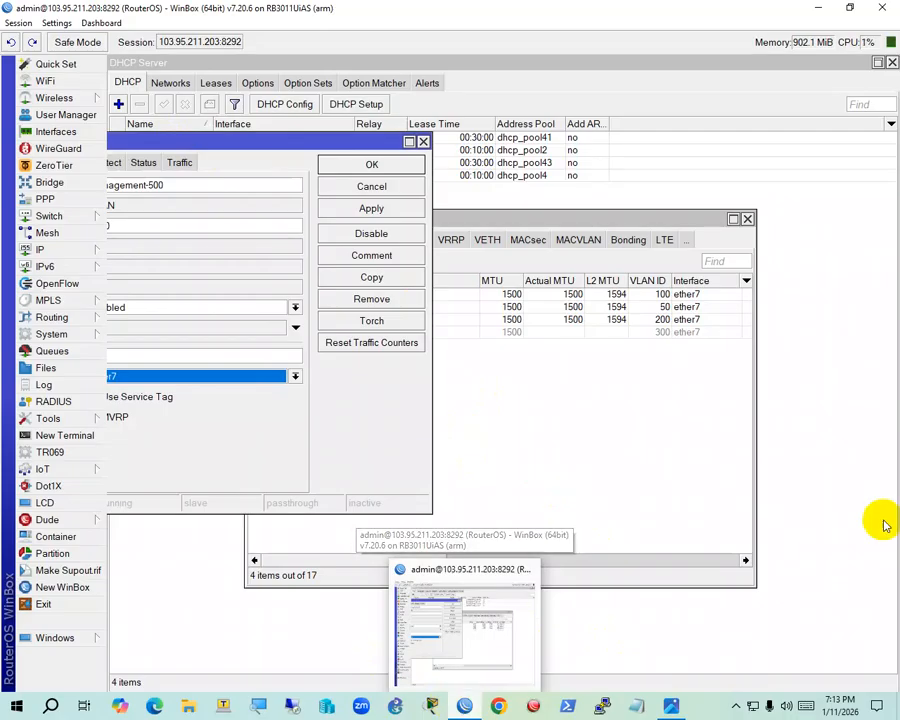
pyautogui.click(671, 706)
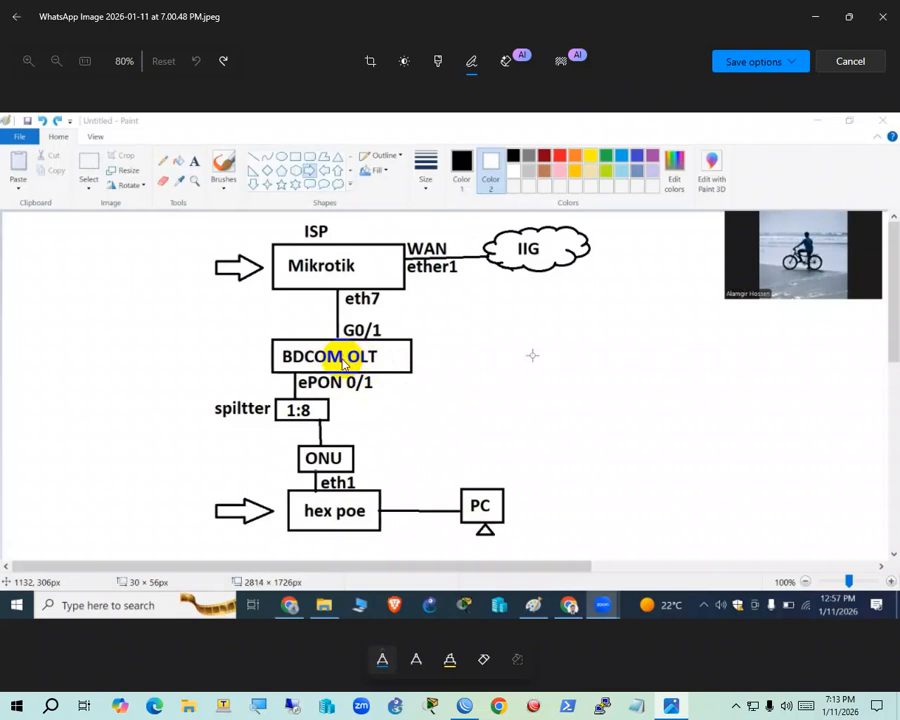
# Check the diagram's eth7-to-G0/1 link, then minimize Photos to return to WinBox
pyautogui.click(817, 12)
# Enable MVRP on Management-500, keeping VLAN ID 500 on parent interface ether7
pyautogui.moveTo(245, 145); pyautogui.dragTo(484, 137)
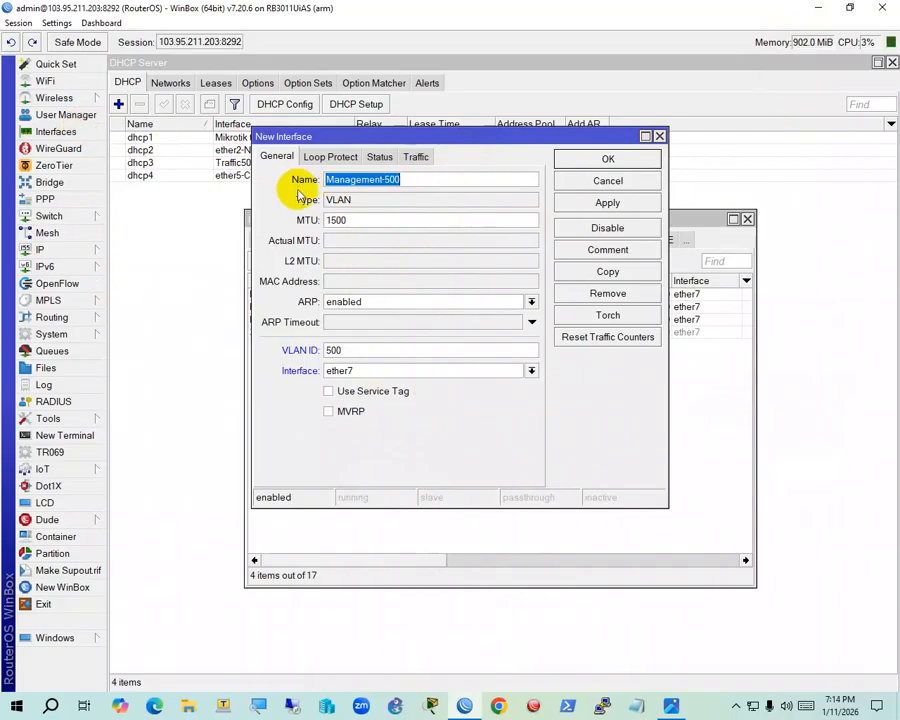
pyautogui.click(406, 177)
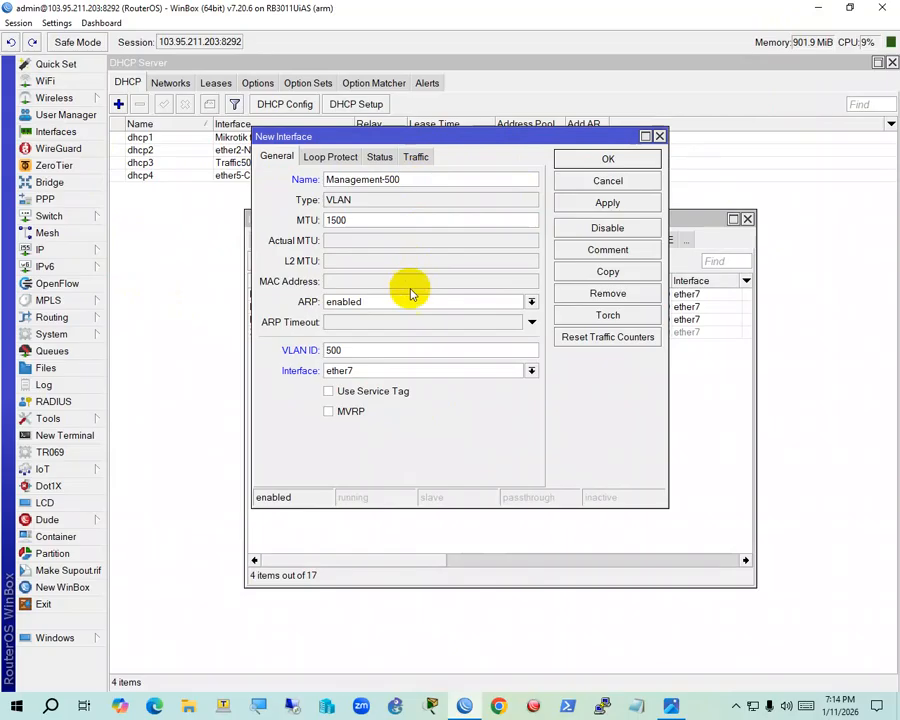
pyautogui.doubleClick(384, 349)
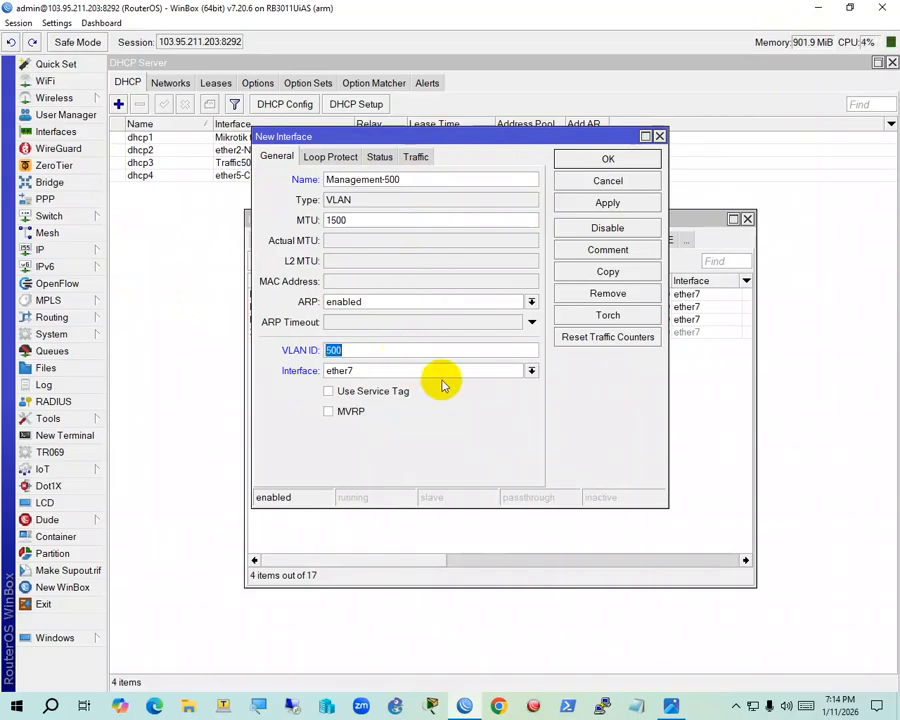
pyautogui.click(444, 414)
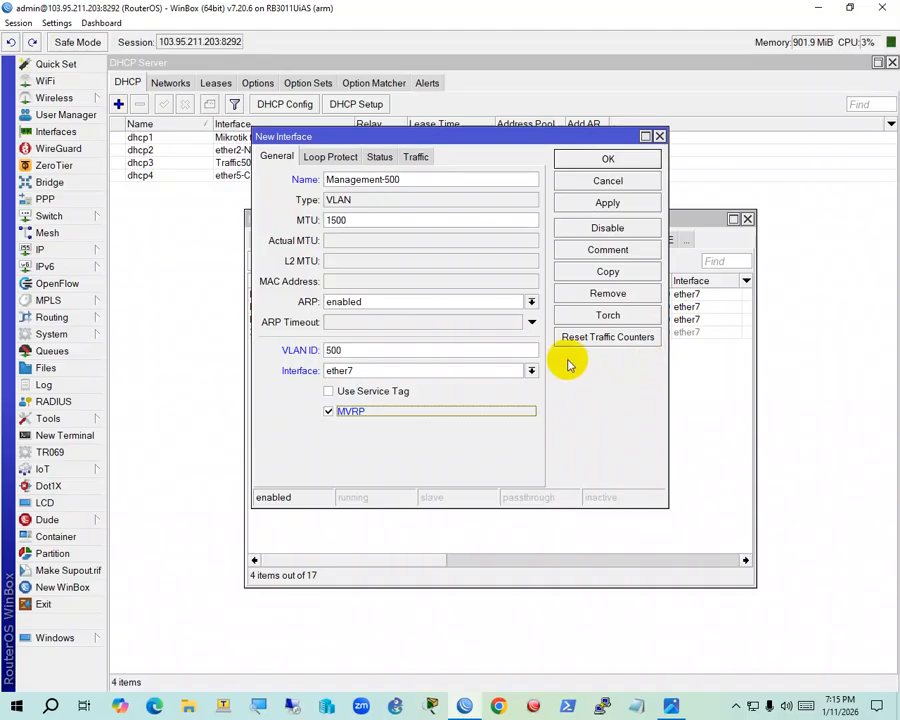
pyautogui.doubleClick(362, 349)
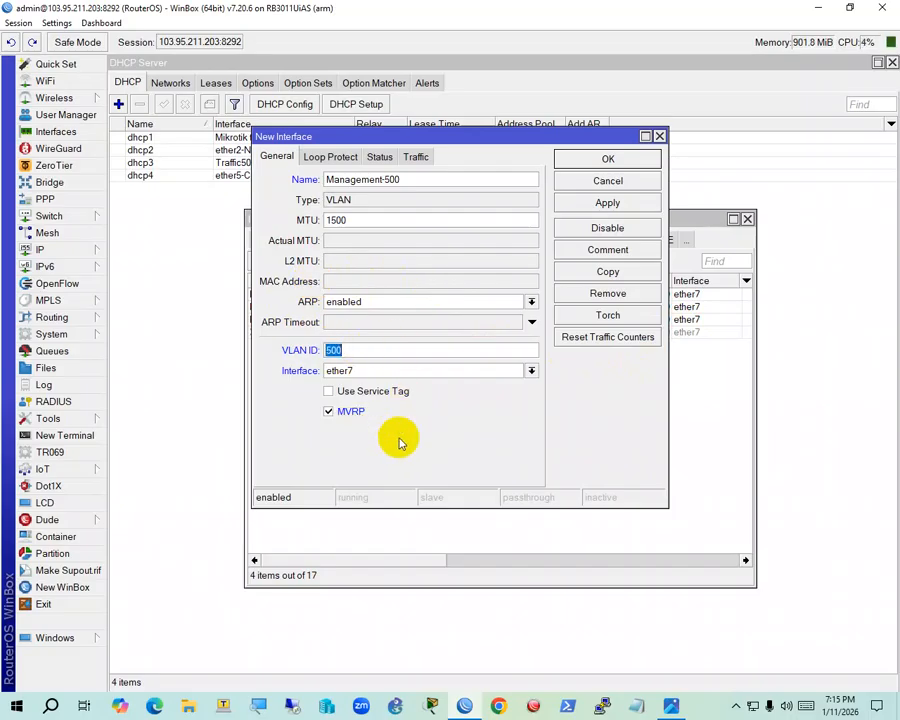
pyautogui.click(468, 372)
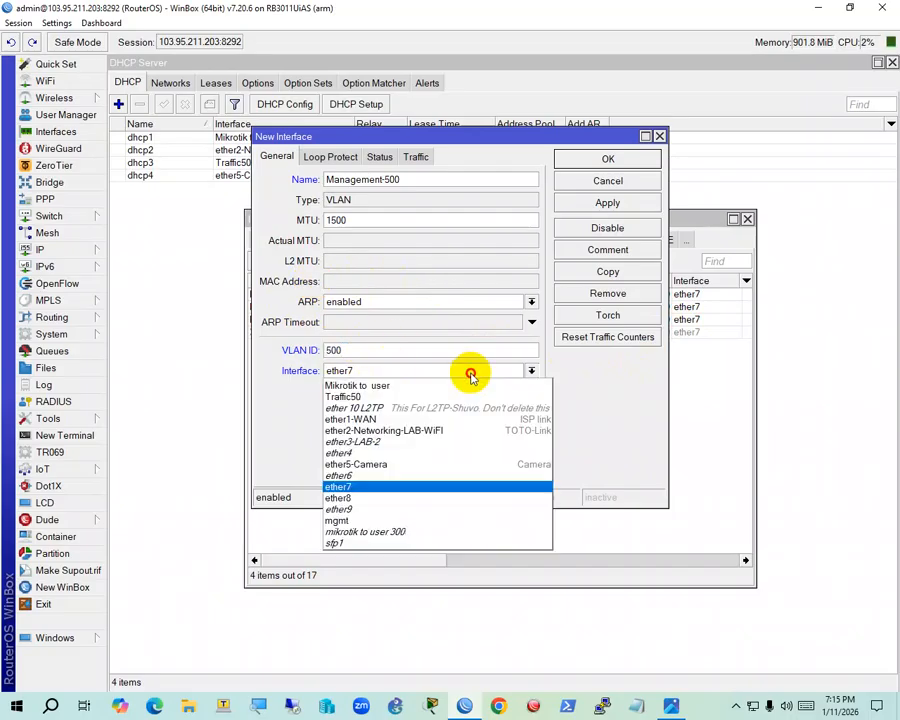
pyautogui.click(402, 485)
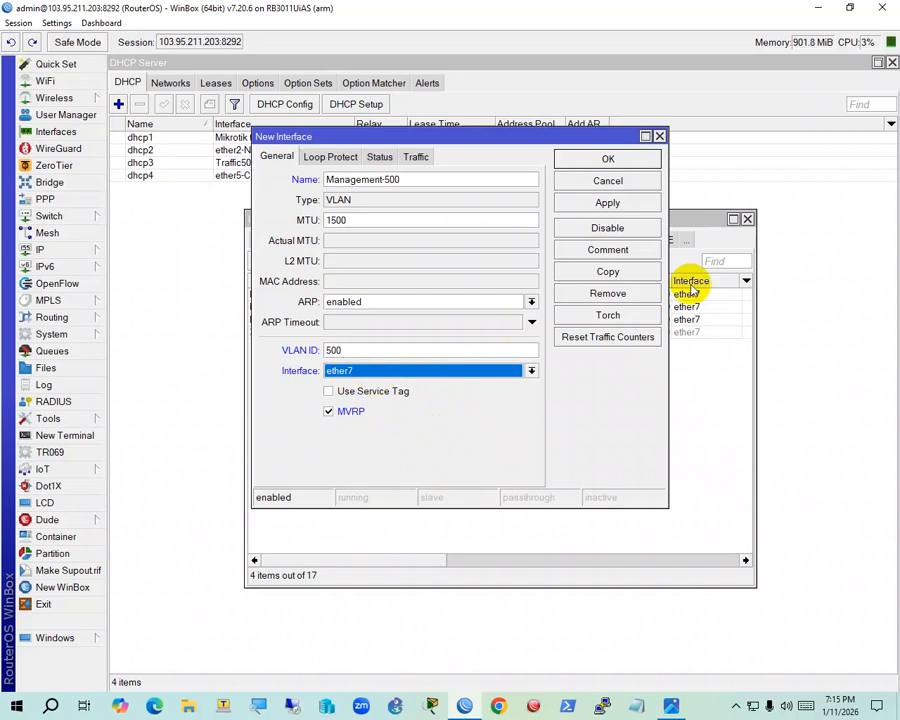
# Comment the VLAN 'Vlan 500 For Managing OLT' and save it with OK
pyautogui.click(628, 252)
pyautogui.write('Vlan')
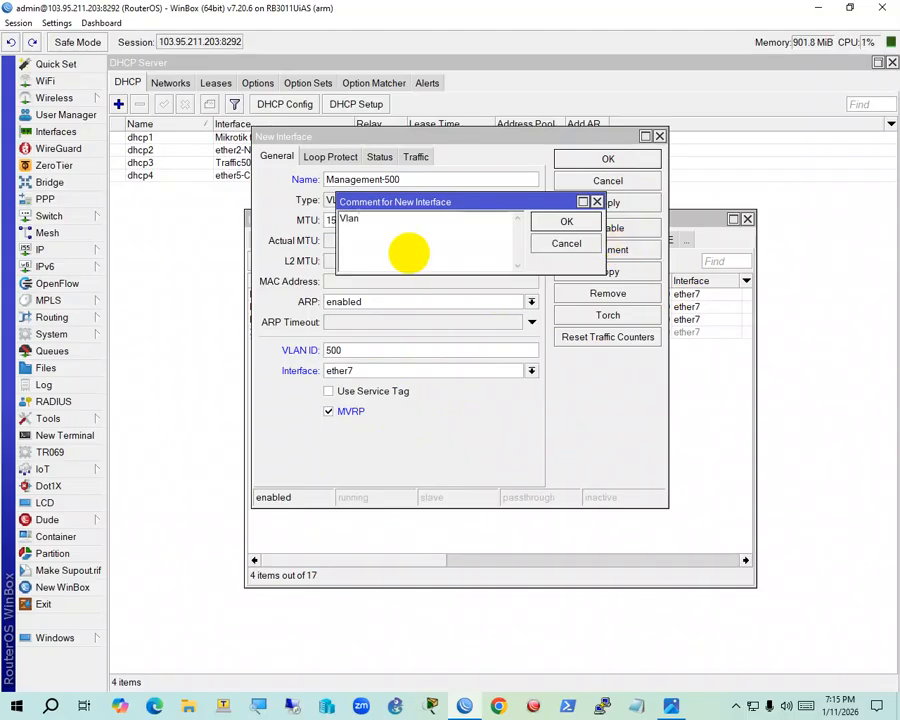
pyautogui.write(' 500 For')
pyautogui.press('BackSpace')
pyautogui.write('Mna')
pyautogui.write('na')
pyautogui.write('ging OLT')
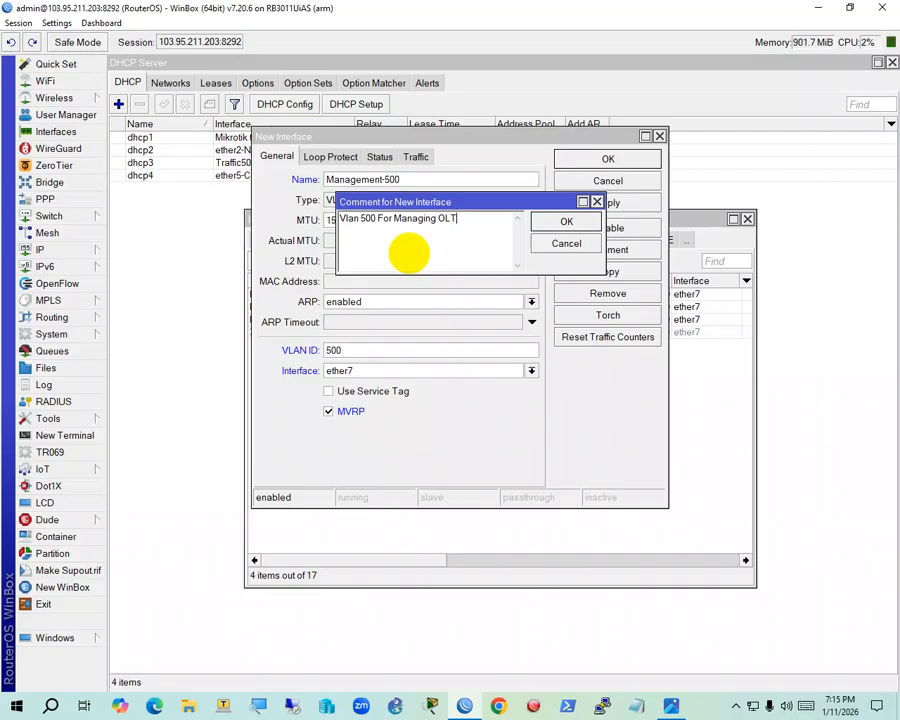
pyautogui.press('Return')
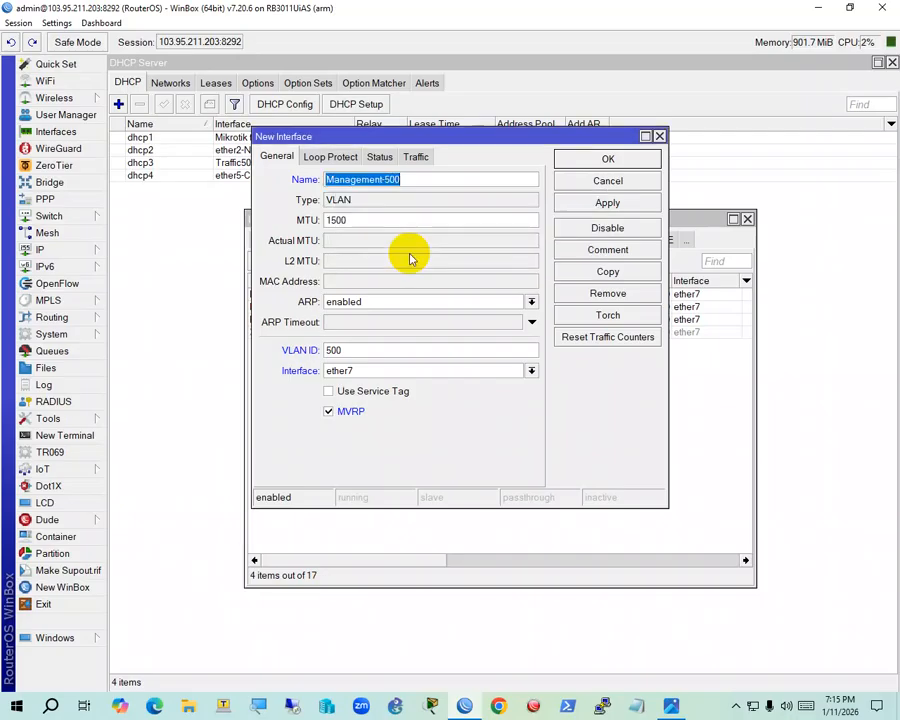
pyautogui.click(600, 158)
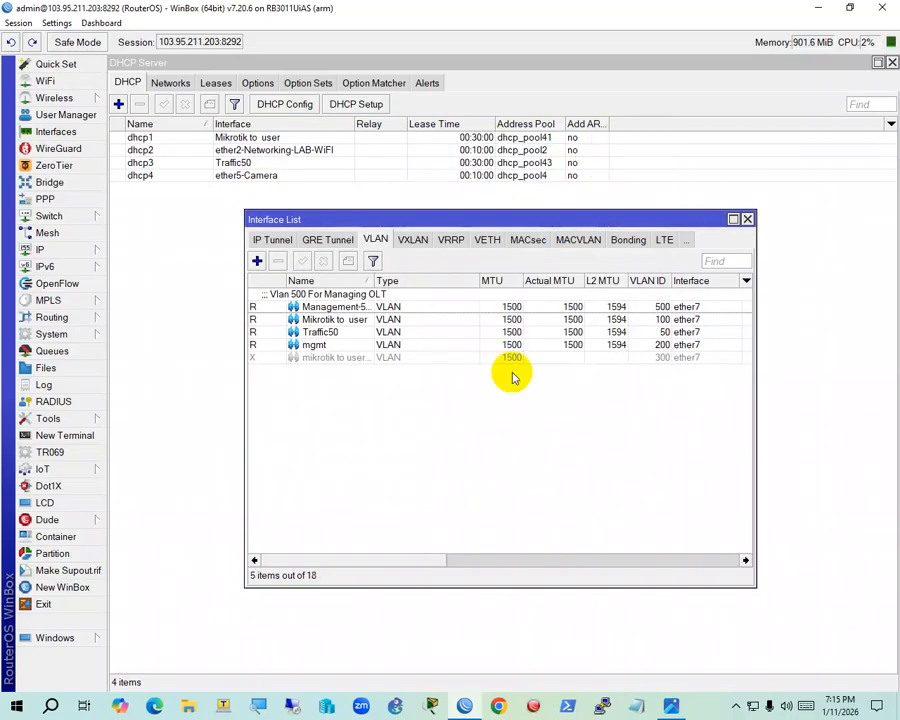
# Select the new Management-500 VLAN and bring up the router's IP address list
pyautogui.click(303, 307)
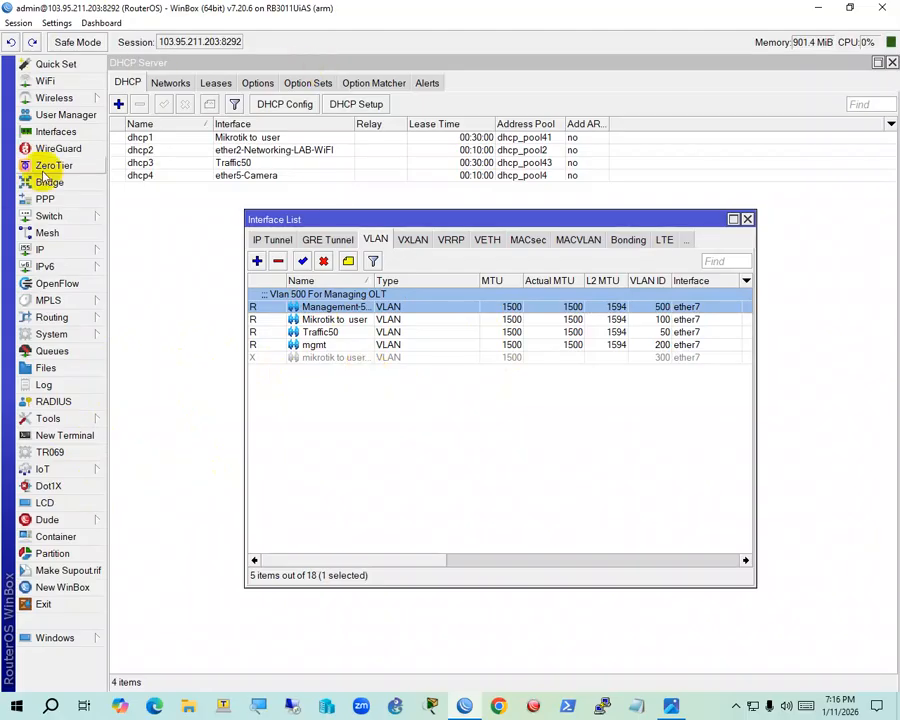
pyautogui.click(54, 246)
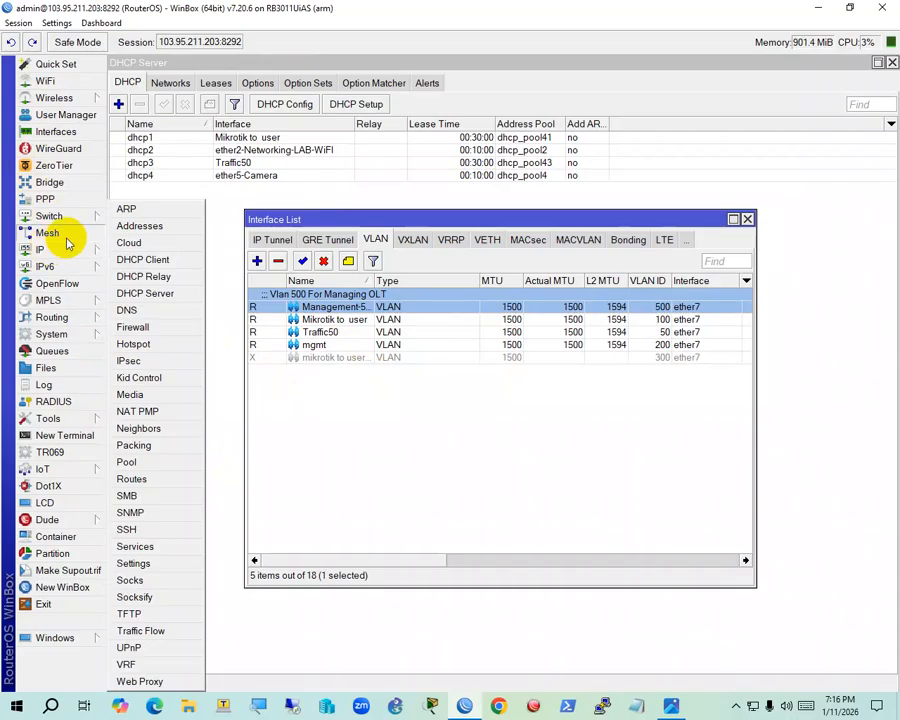
pyautogui.click(139, 225)
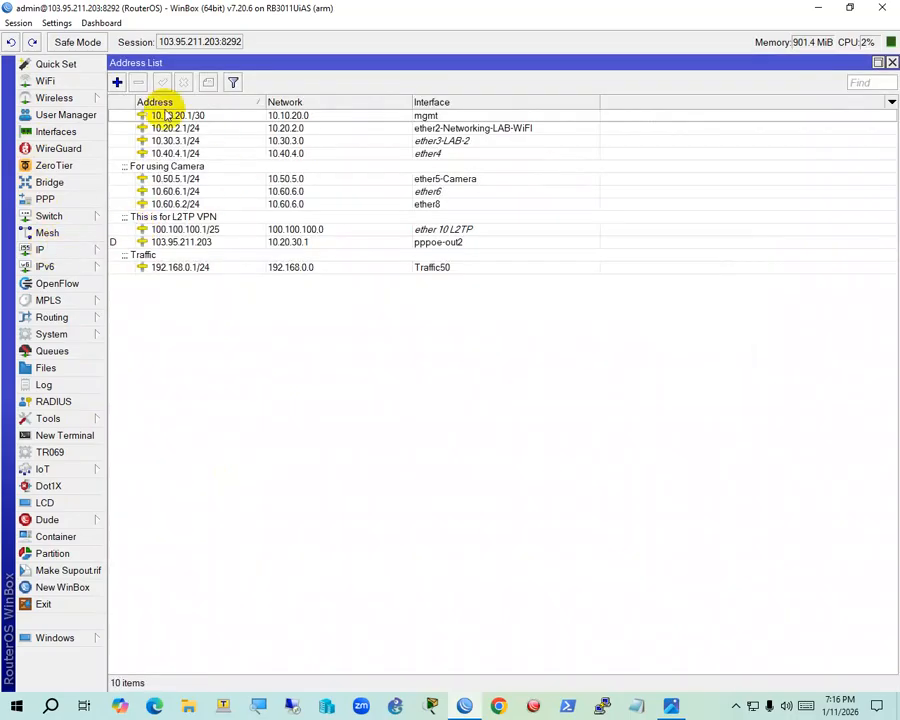
# Add 10.90.90.1/30 on Management-500 with the comment OLT-Management
pyautogui.click(118, 83)
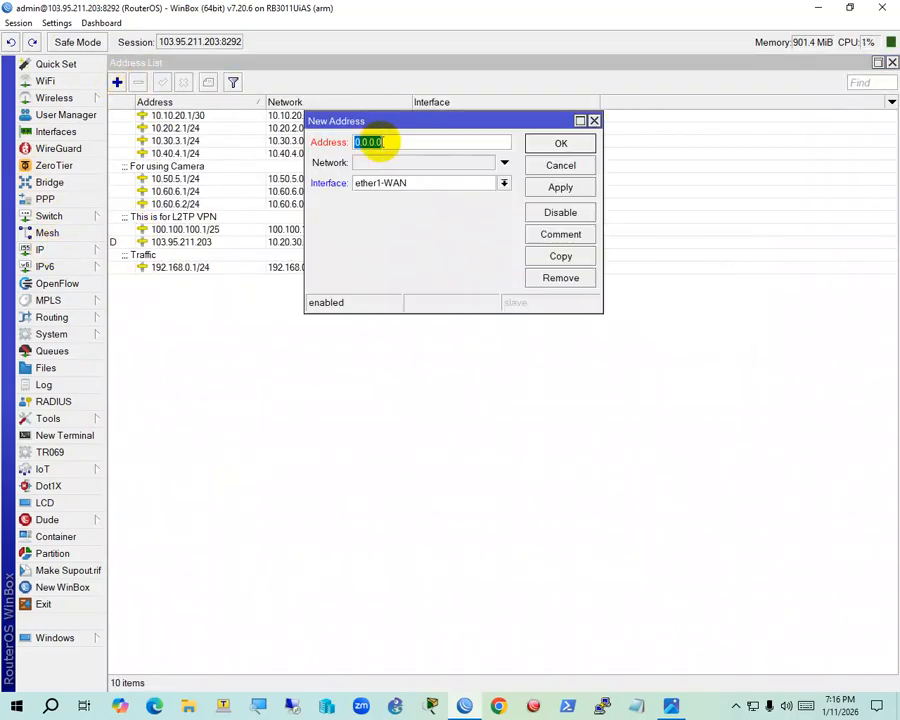
pyautogui.write('10.90.90.')
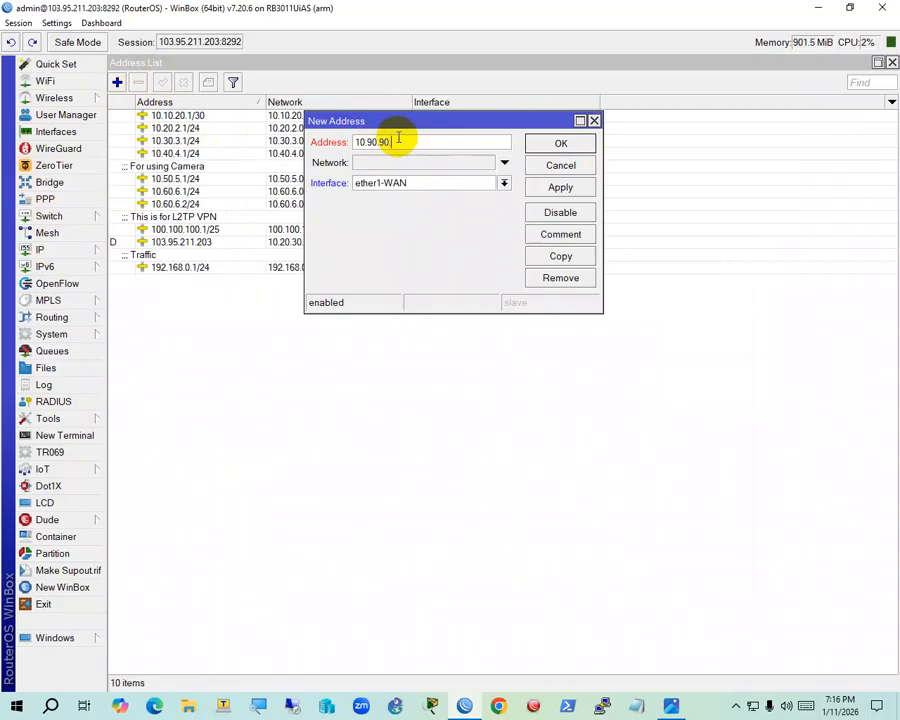
pyautogui.write('1/30')
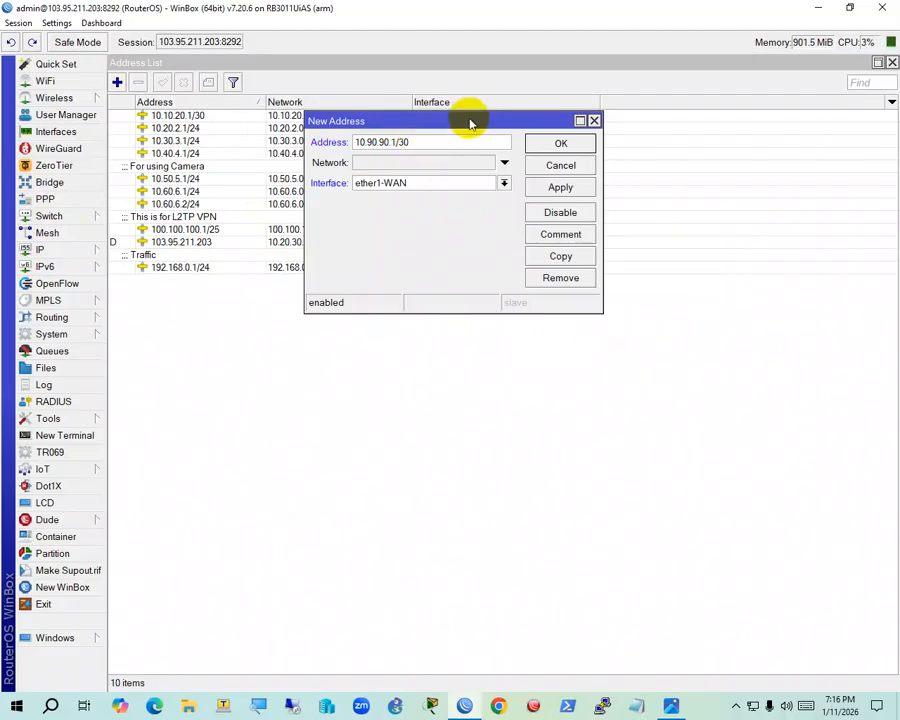
pyautogui.click(483, 188)
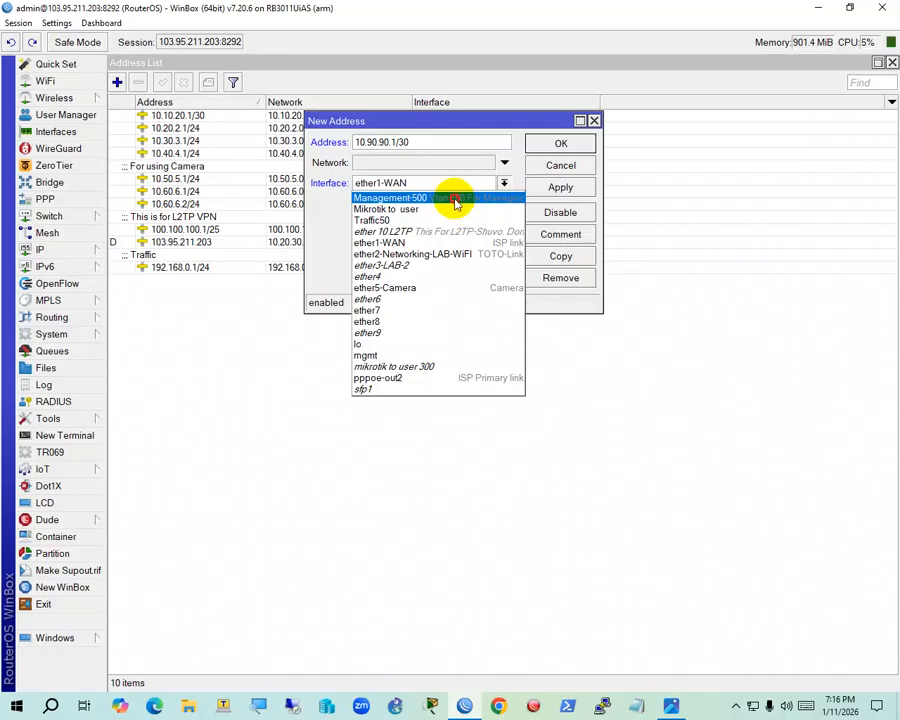
pyautogui.click(455, 199)
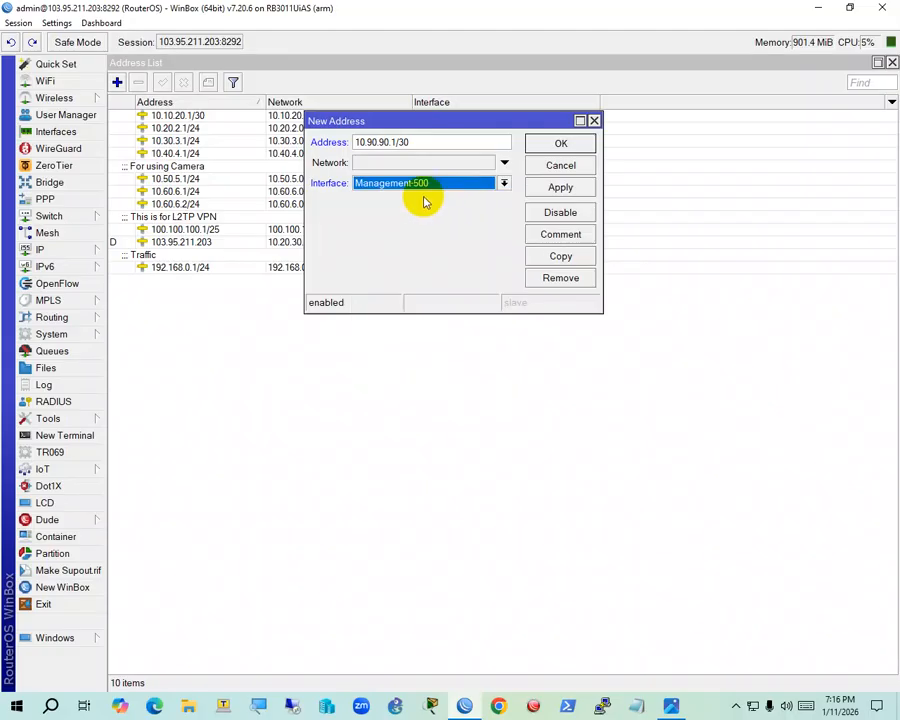
pyautogui.click(588, 234)
pyautogui.write('OLT-Man')
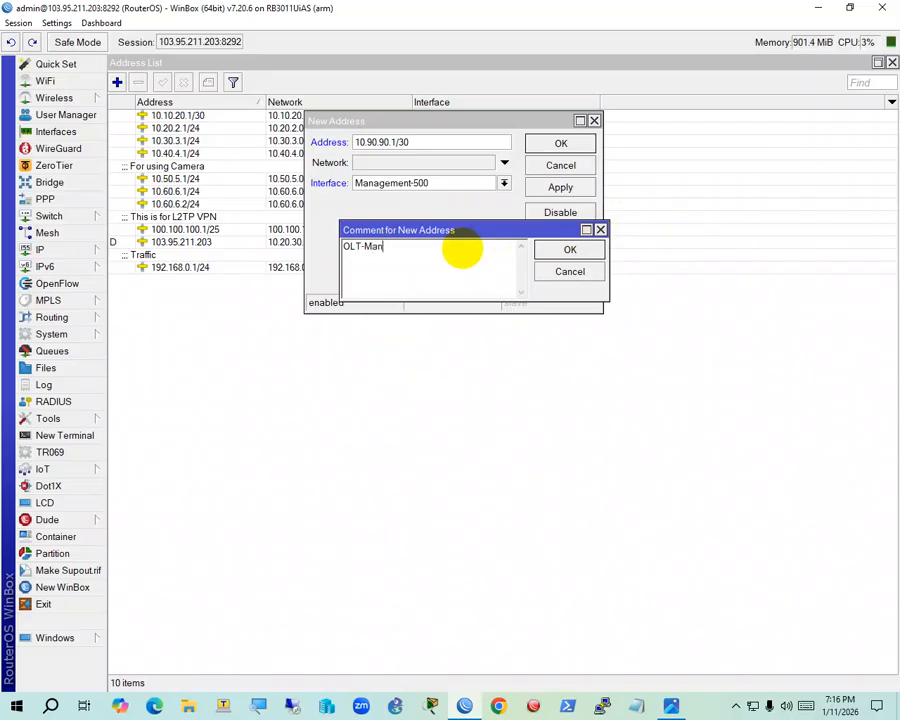
pyautogui.write('agement')
pyautogui.press('Return')
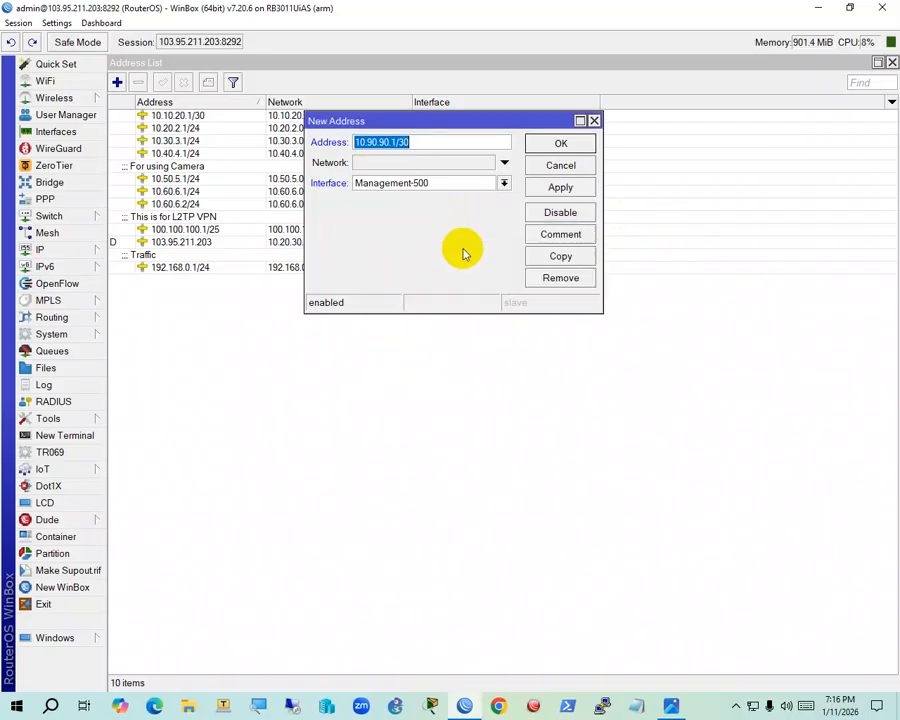
pyautogui.click(577, 142)
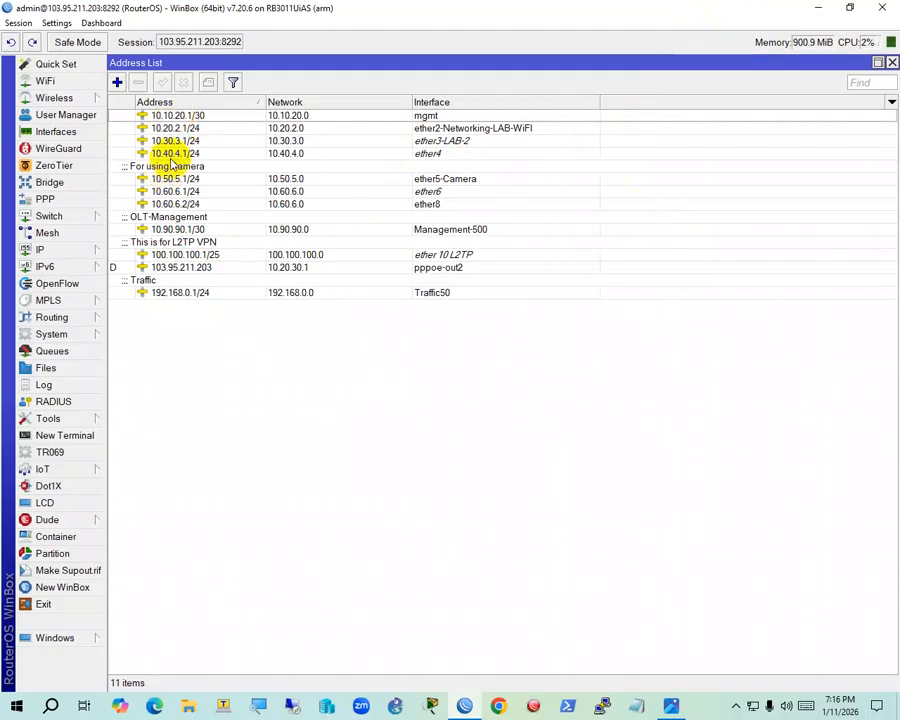
pyautogui.click(165, 229)
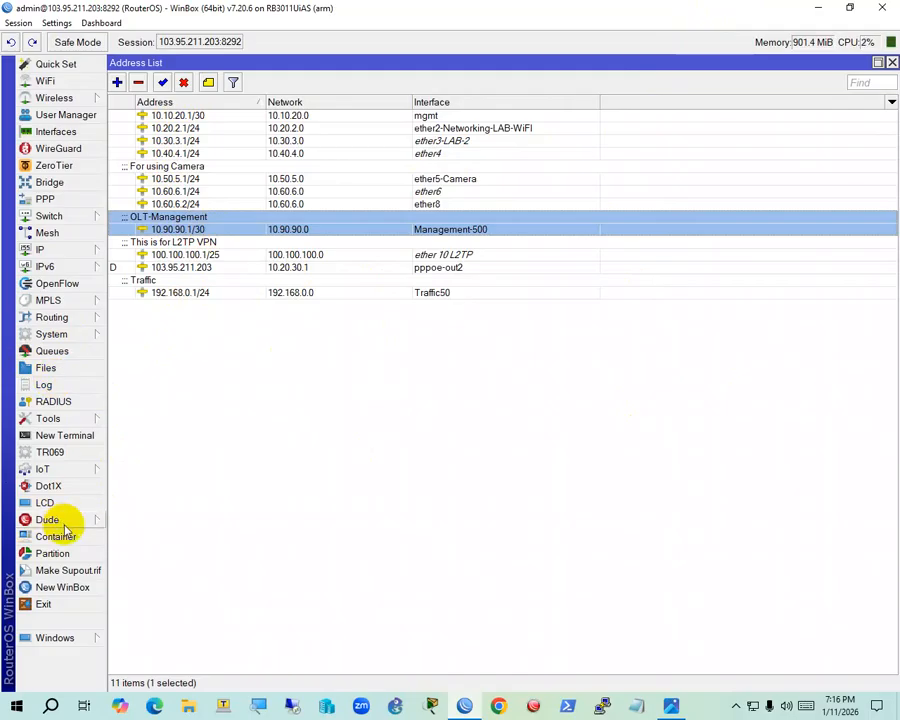
pyautogui.click(66, 435)
# Ping 10.90.90.2 from the router terminal and confirm 10 of 10 replies
pyautogui.write('ping 10.')
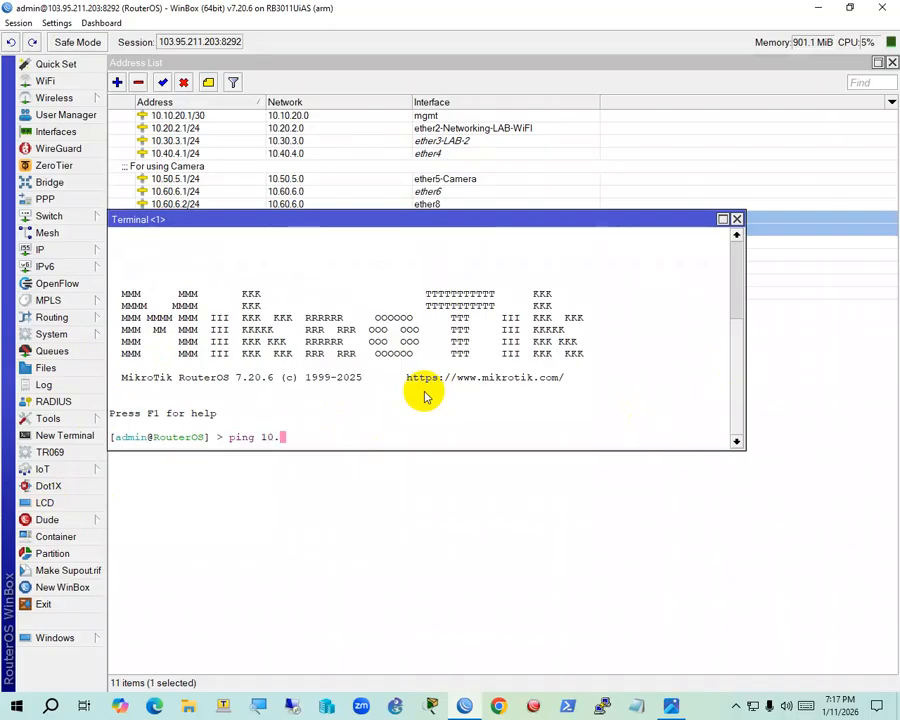
pyautogui.write('90.90.2')
pyautogui.press('Return')
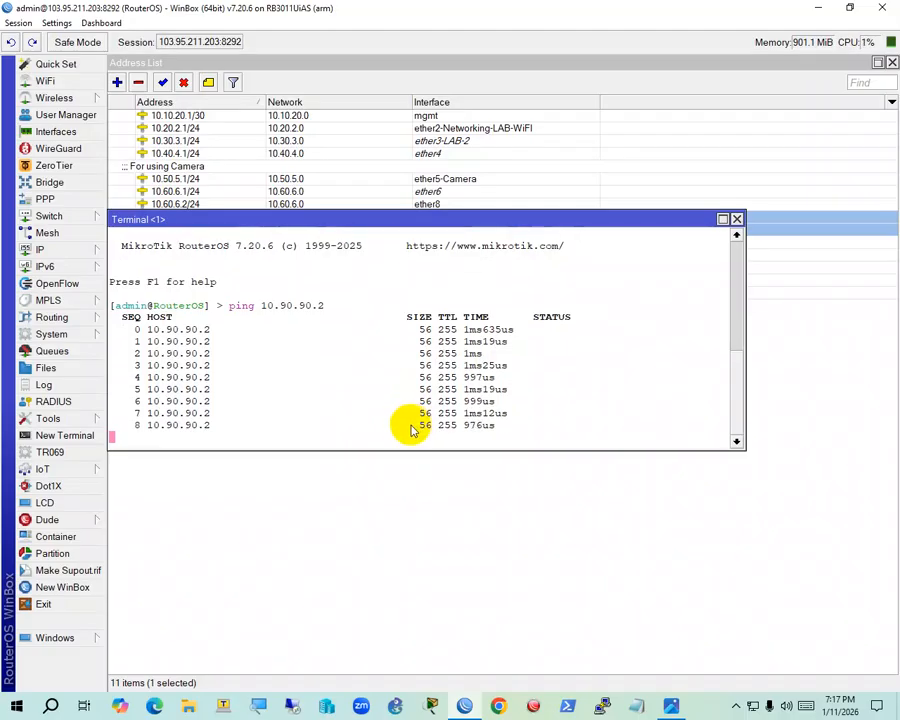
pyautogui.hotkey('ctrl', 'c')
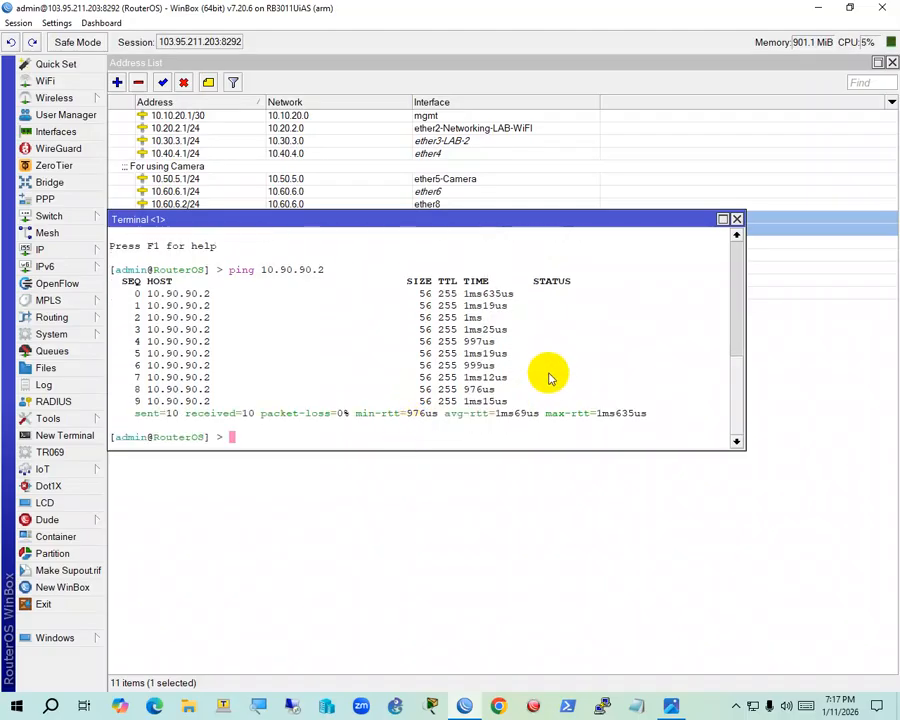
# Close the terminal and bring up the Telnet connection dialog from Tools
pyautogui.click(737, 219)
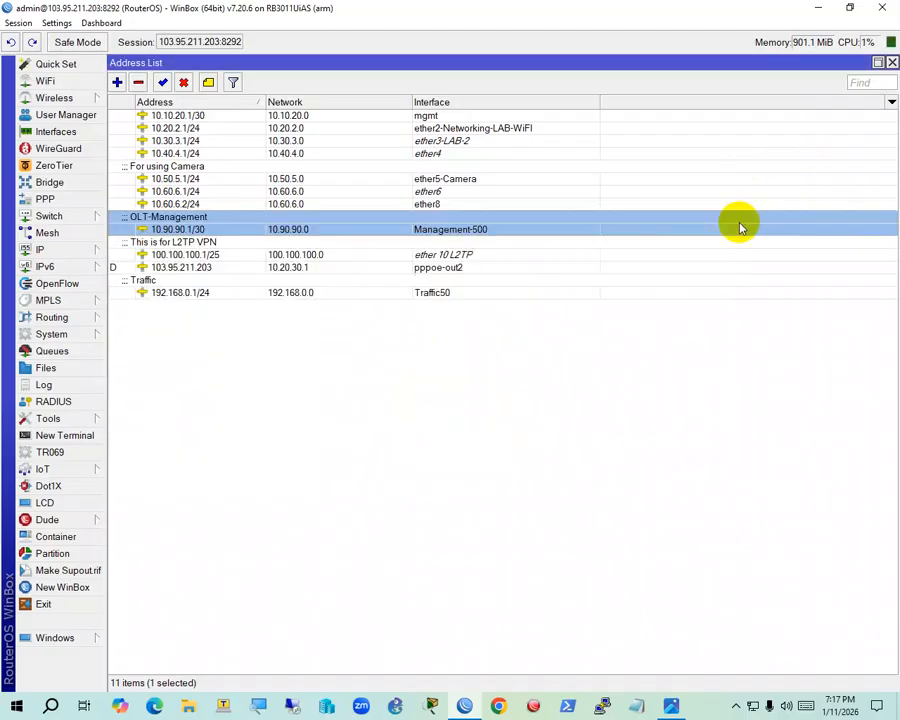
pyautogui.click(78, 419)
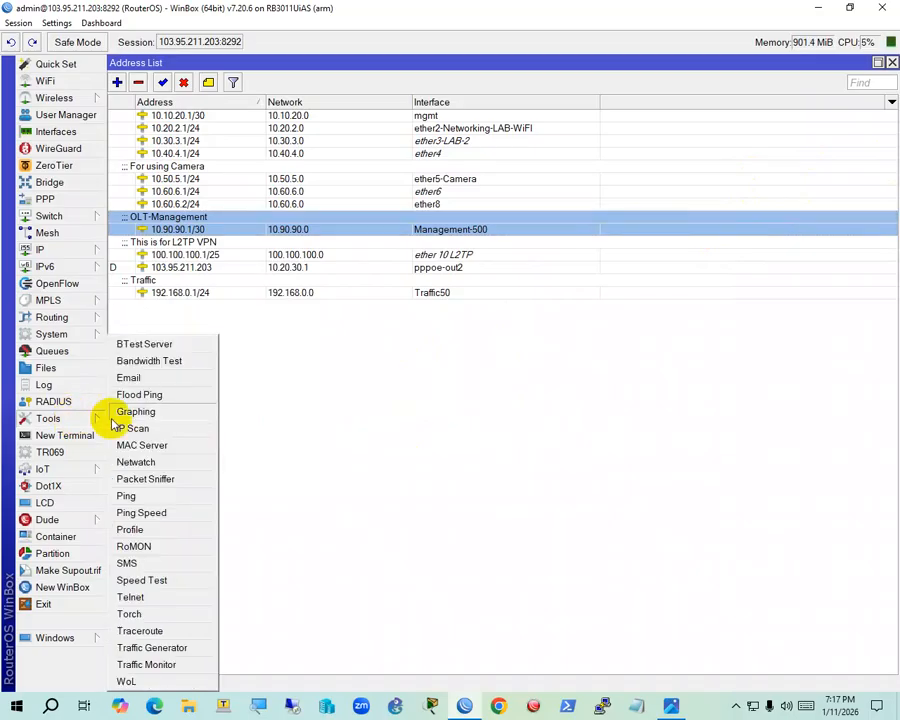
pyautogui.click(129, 597)
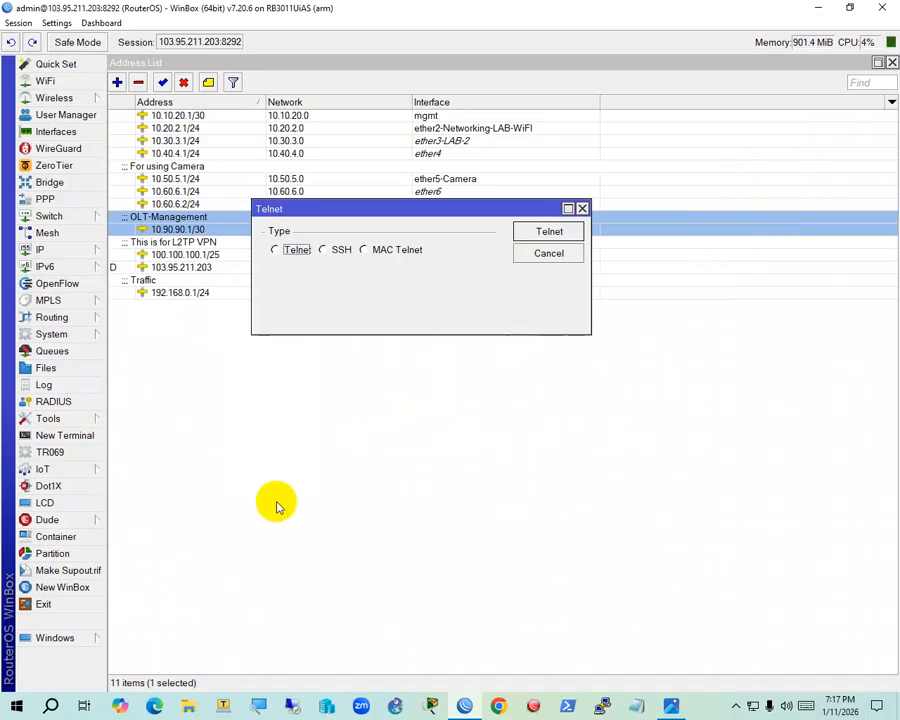
# Set the connection type to plain Telnet and the address to 10.90.90.2 on port 23
pyautogui.click(276, 250)
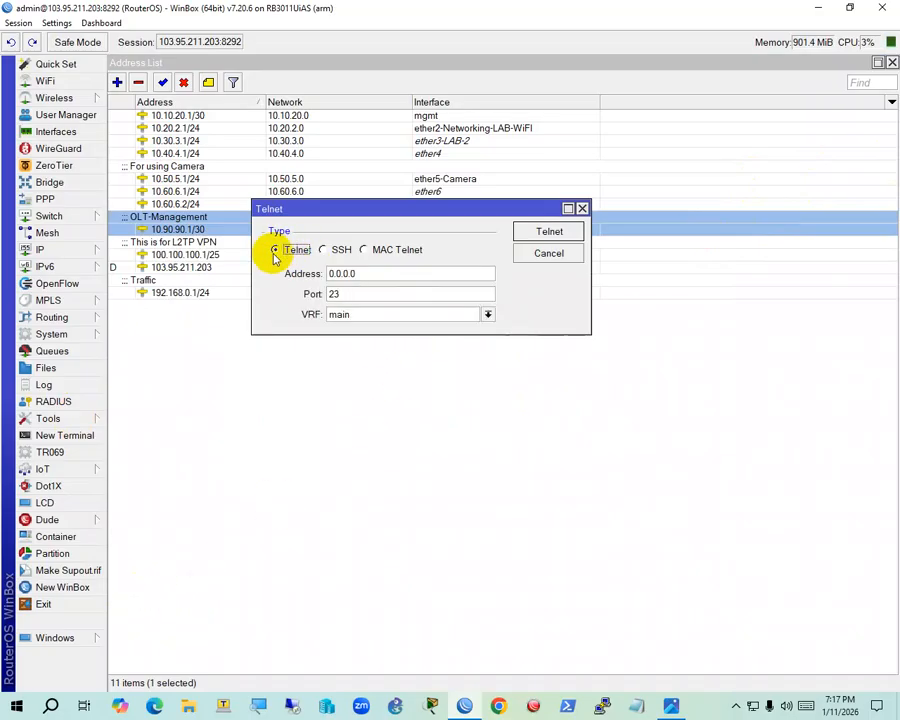
pyautogui.moveTo(369, 275); pyautogui.dragTo(297, 278)
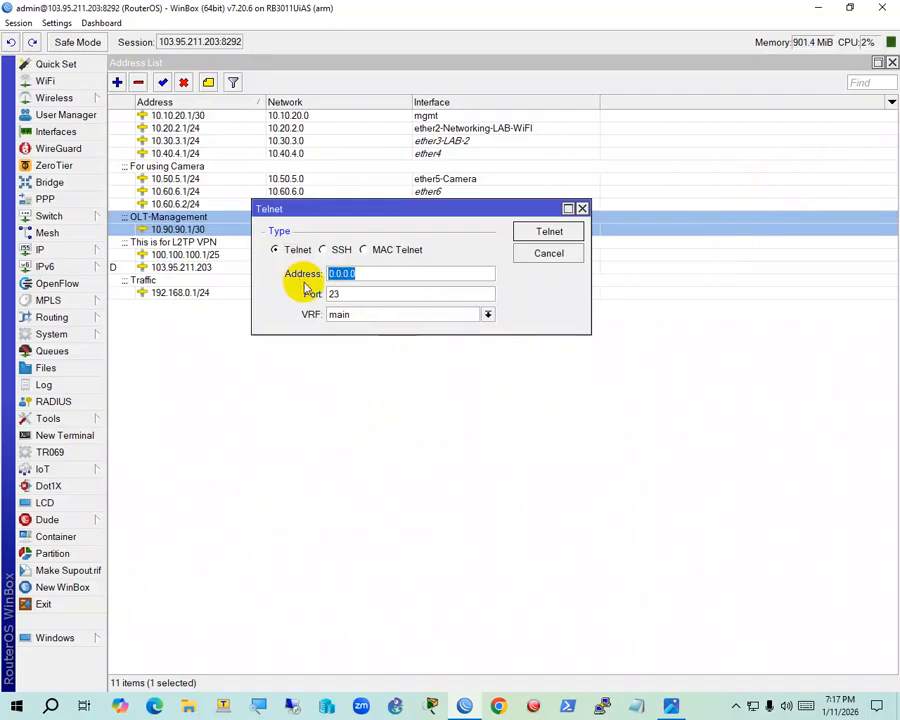
pyautogui.write('10')
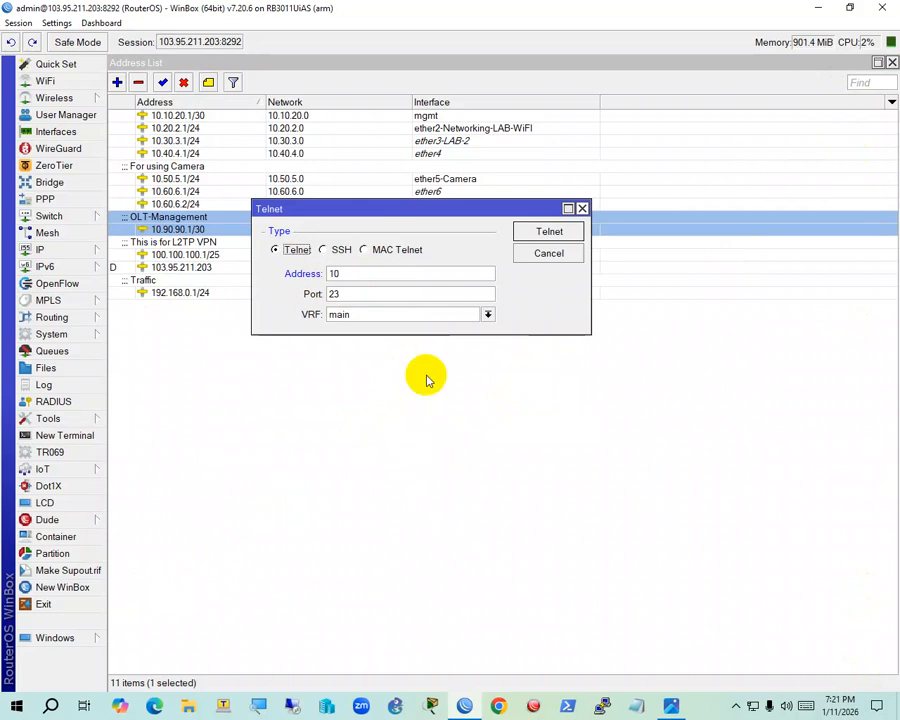
pyautogui.click(408, 272)
pyautogui.write('.90.9')
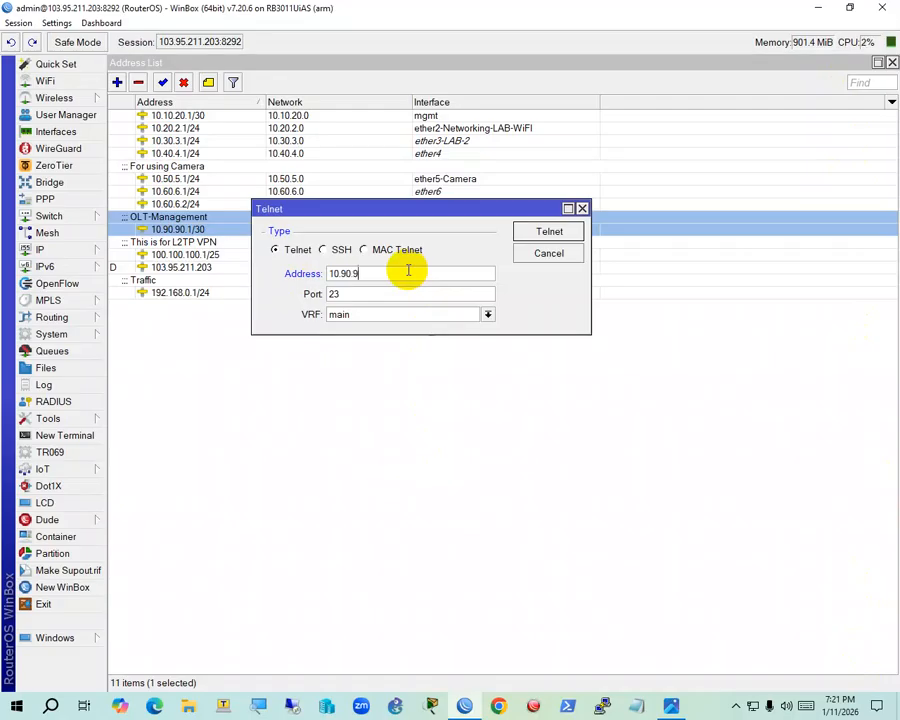
pyautogui.write('0.2')
# Telnet into the BDCOM OLT at 10.90.90.2 with the OLT username and password
pyautogui.click(551, 233)
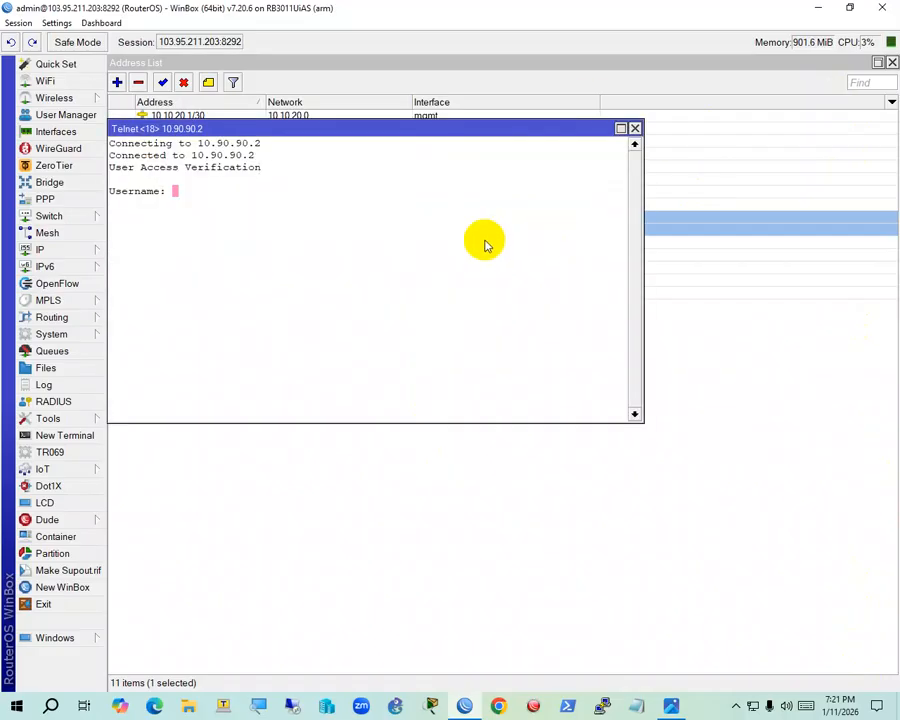
pyautogui.moveTo(313, 129); pyautogui.dragTo(373, 135)
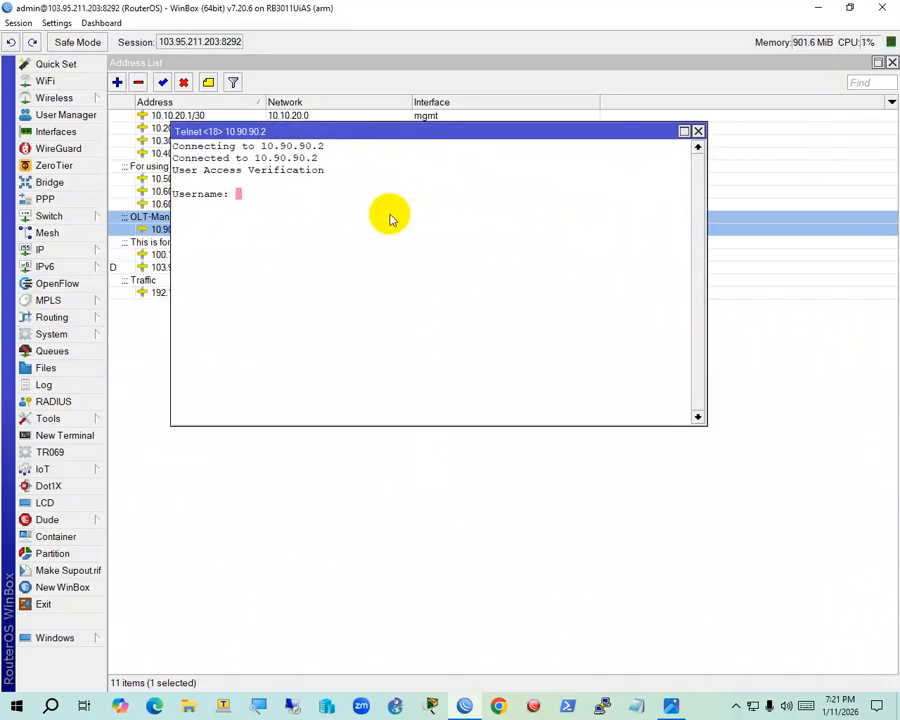
pyautogui.write('admin')
pyautogui.press('Return')
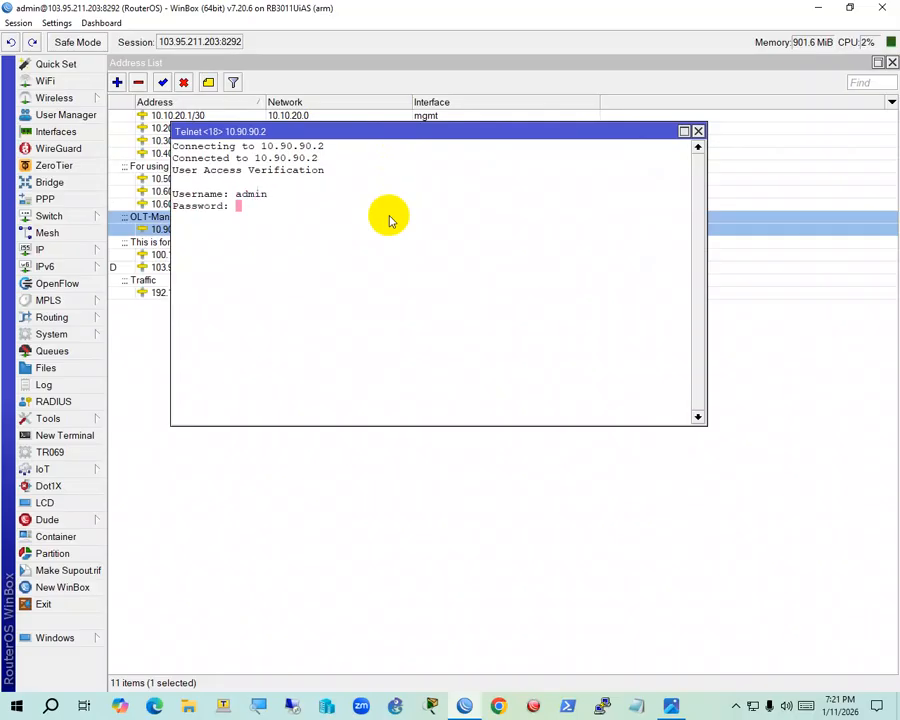
pyautogui.press('Return')
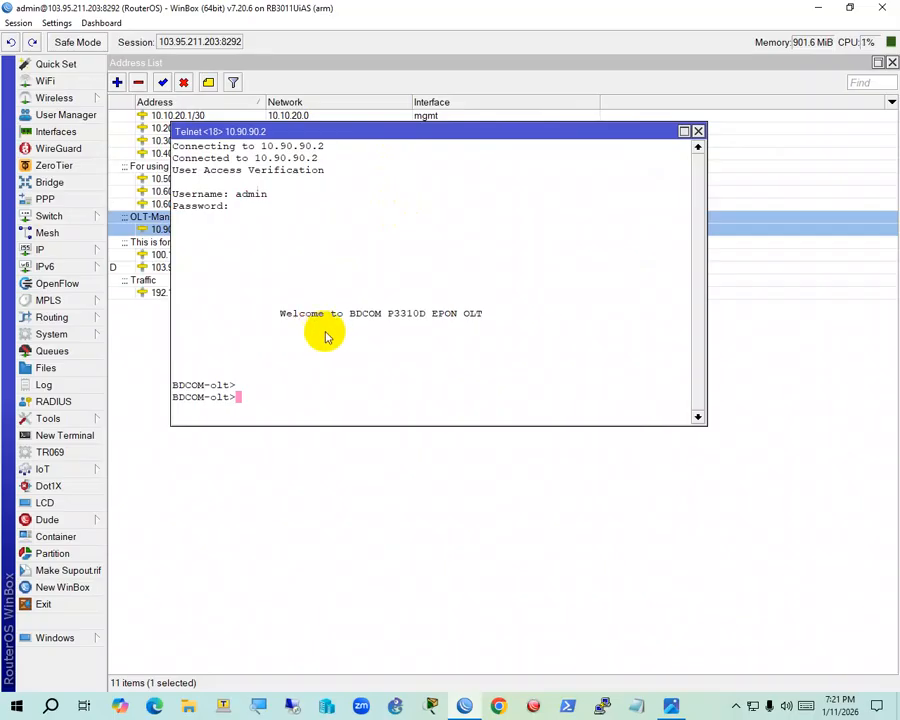
# Reposition the session window at the BDCOM-olt> prompt and show the network diagram image
pyautogui.moveTo(372, 131); pyautogui.dragTo(445, 99)
pyautogui.click(400, 324)
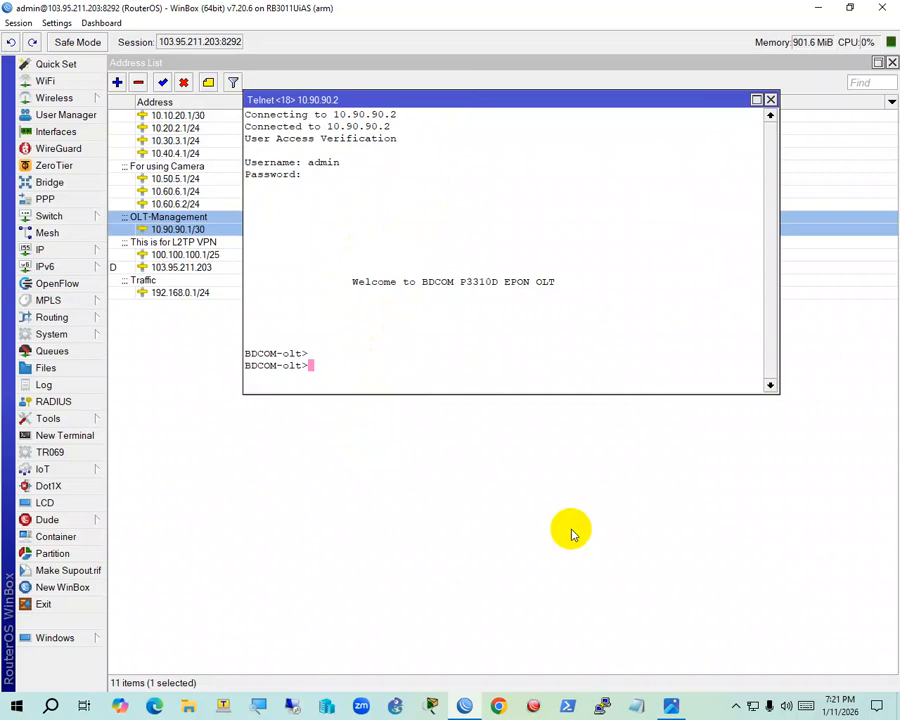
pyautogui.click(668, 705)
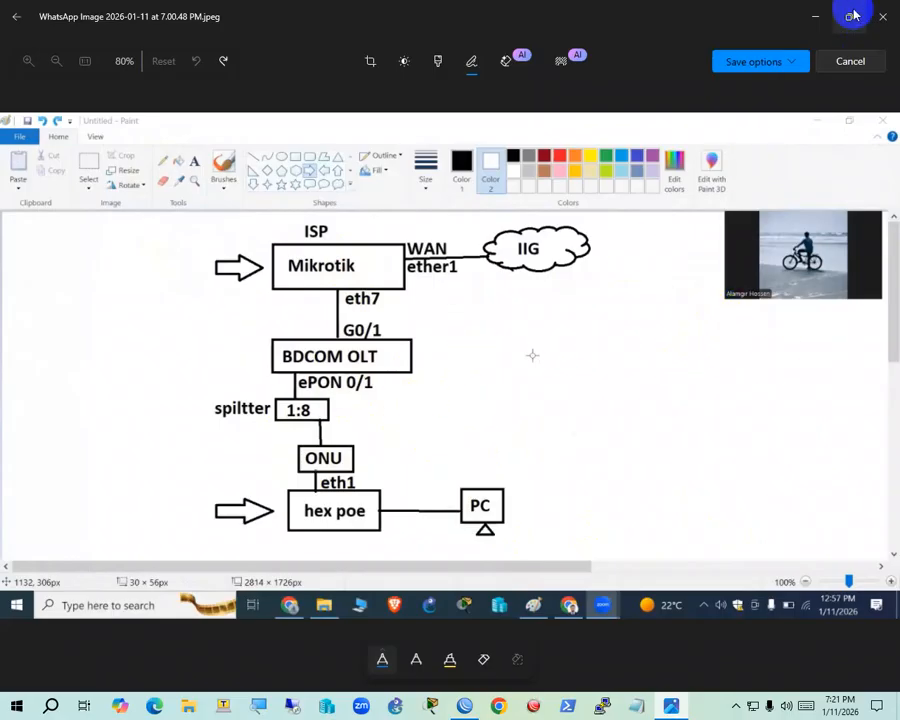
# Minimize the Photos diagram to return to the BDCOM-olt> Telnet session
pyautogui.click(816, 13)
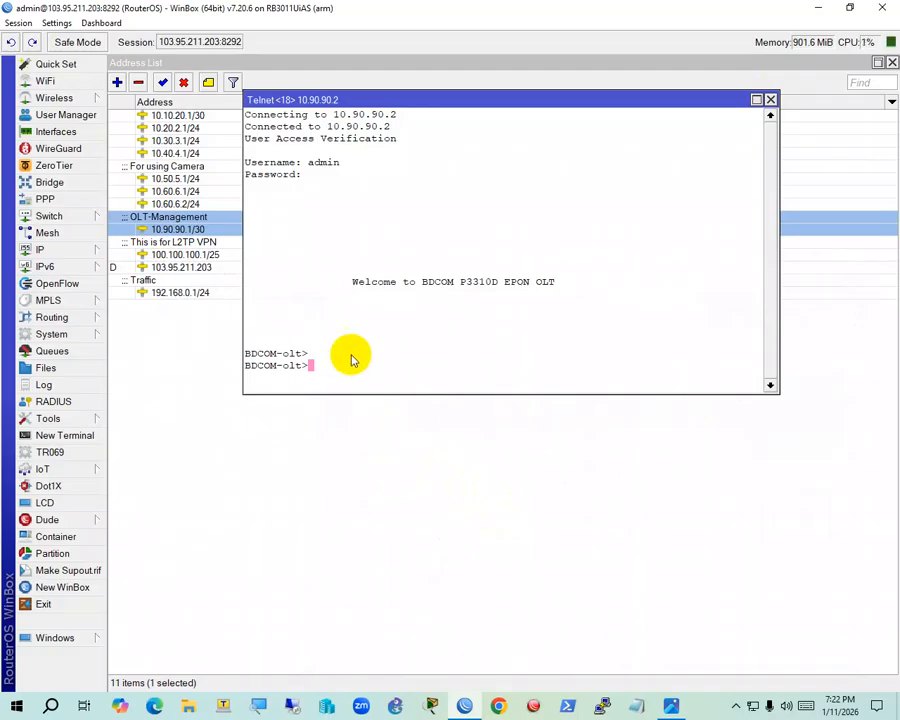
# Begin a new VLAN interface Internet-550 with VLAN ID 550 on parent ether7
pyautogui.moveTo(307, 363); pyautogui.dragTo(251, 345)
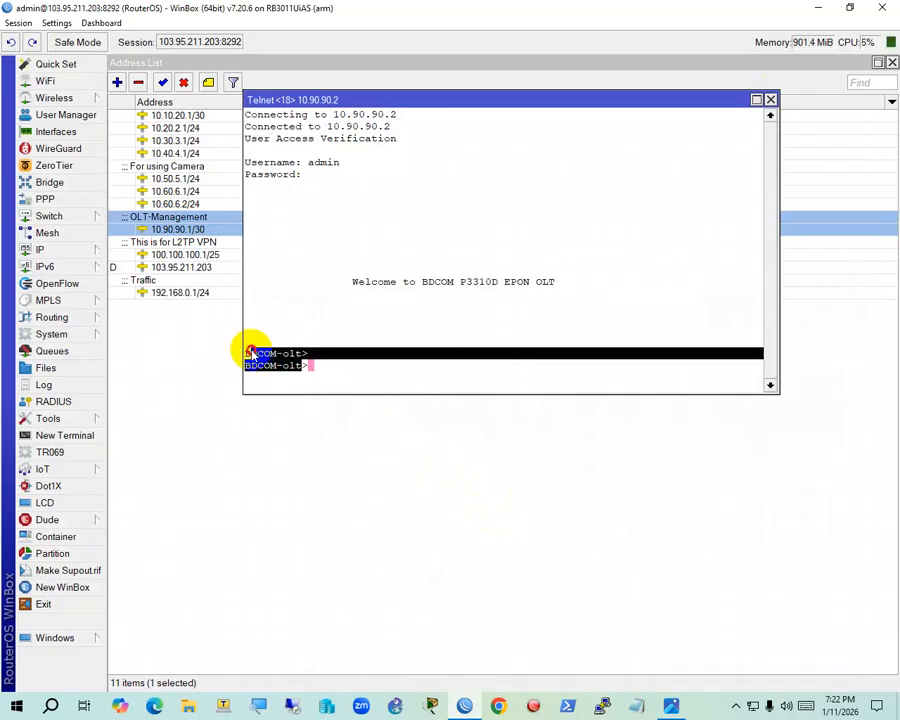
pyautogui.click(237, 475)
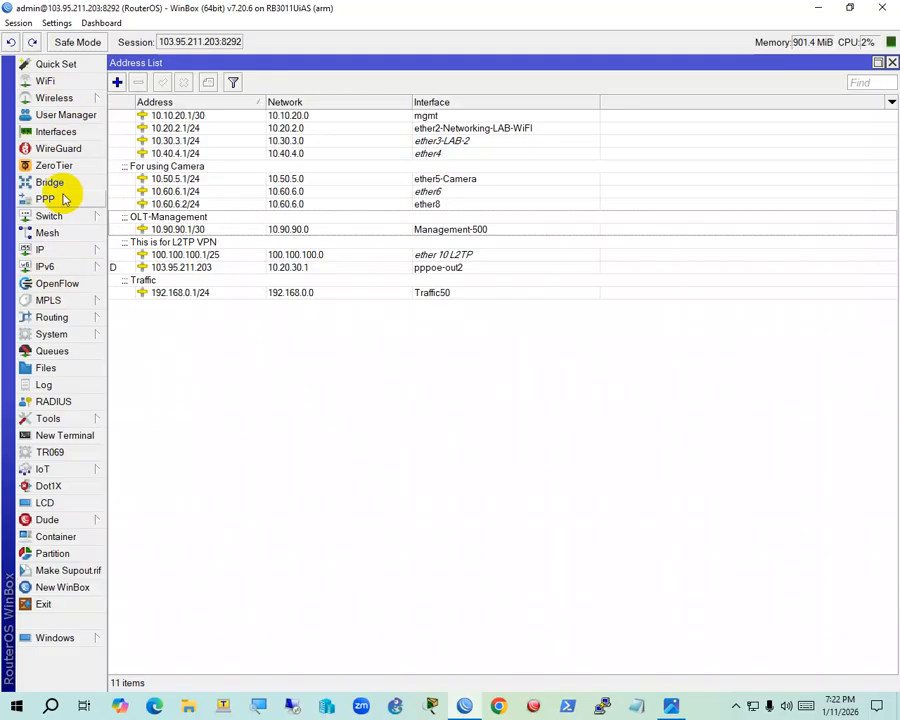
pyautogui.click(36, 131)
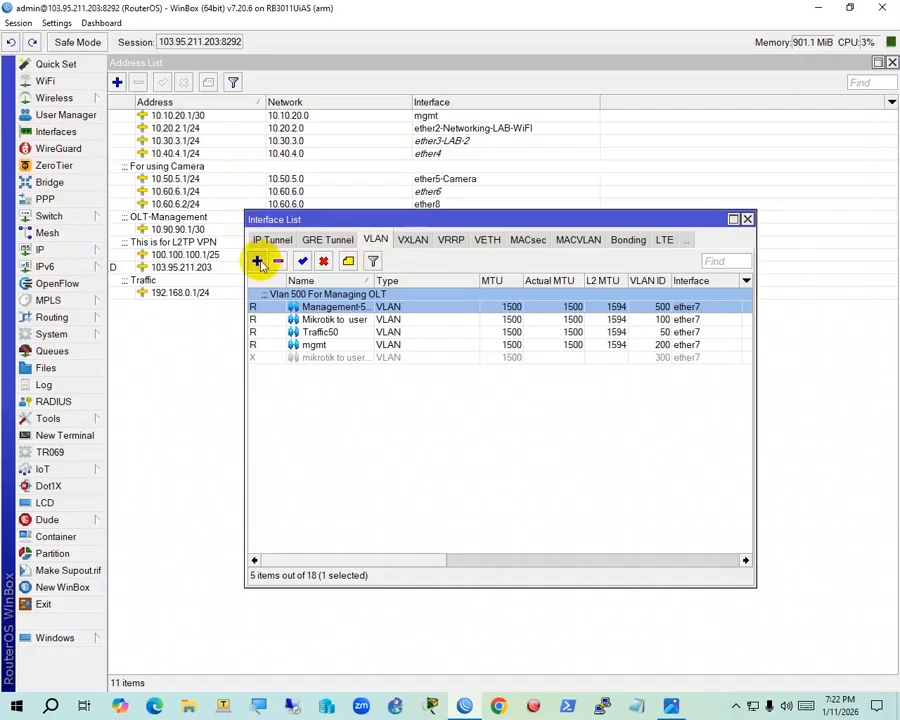
pyautogui.click(258, 261)
pyautogui.press('BackSpace')
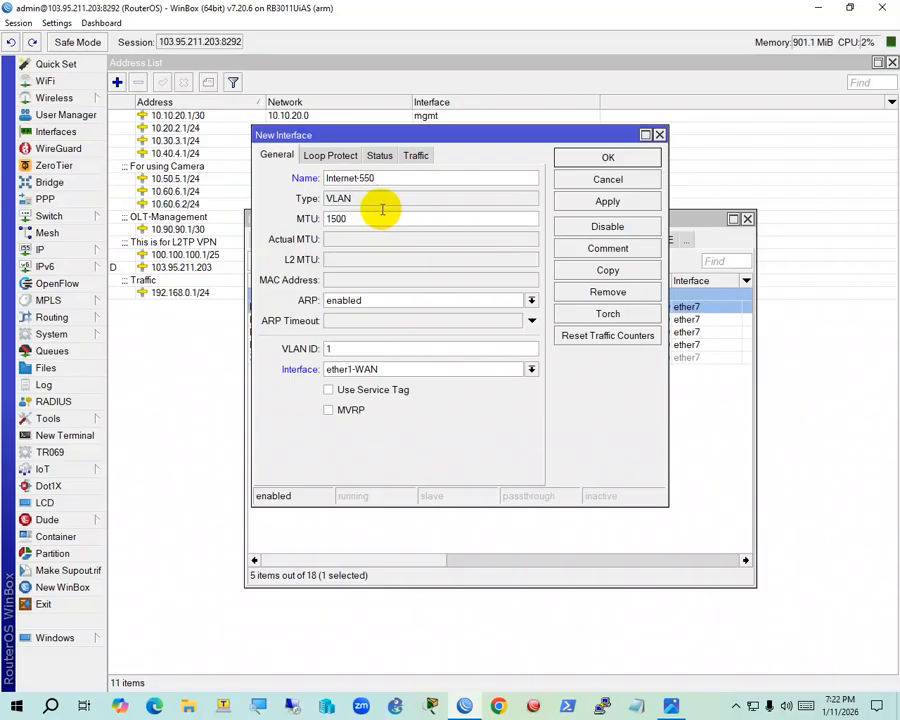
pyautogui.doubleClick(361, 342)
pyautogui.write('550')
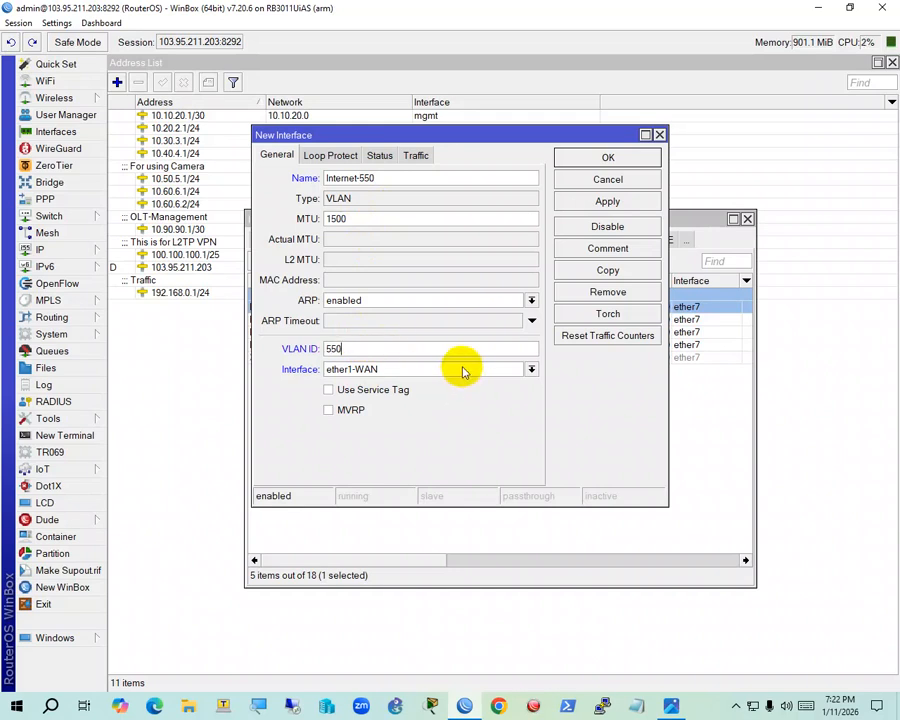
pyautogui.click(463, 372)
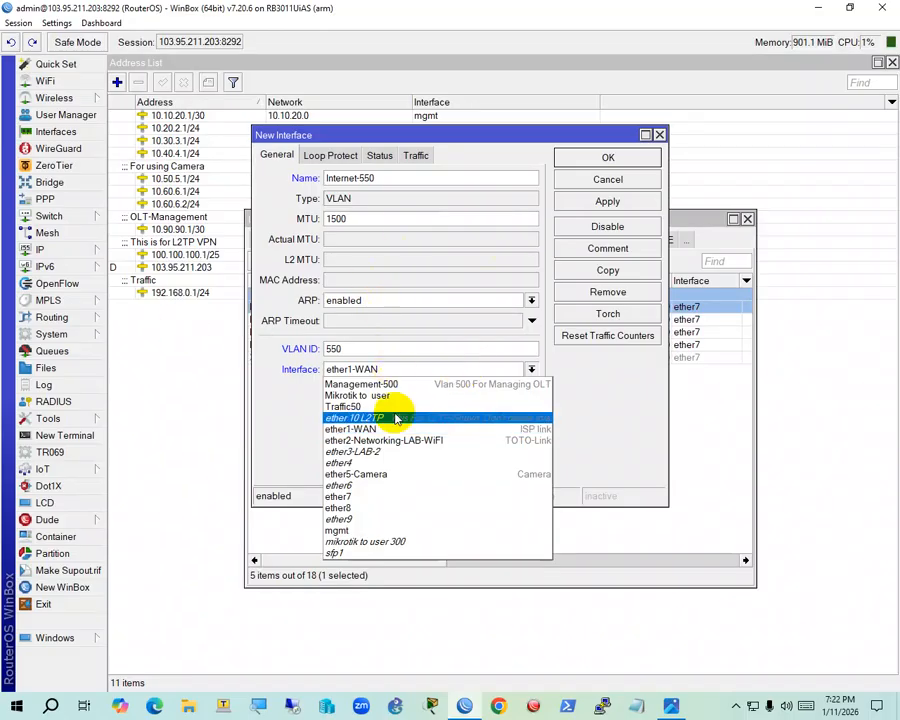
pyautogui.click(385, 497)
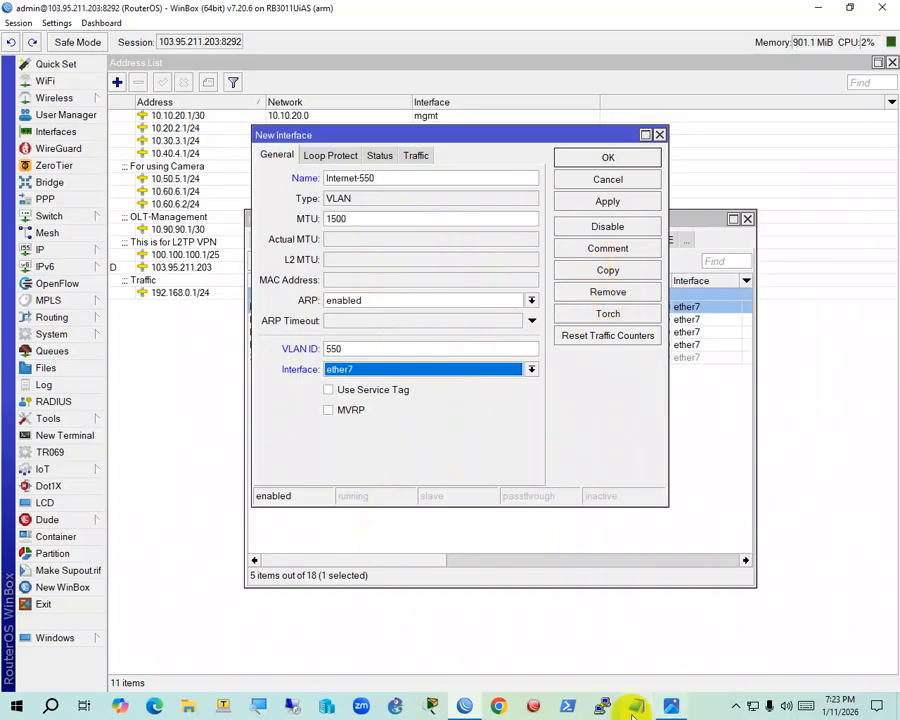
pyautogui.click(671, 706)
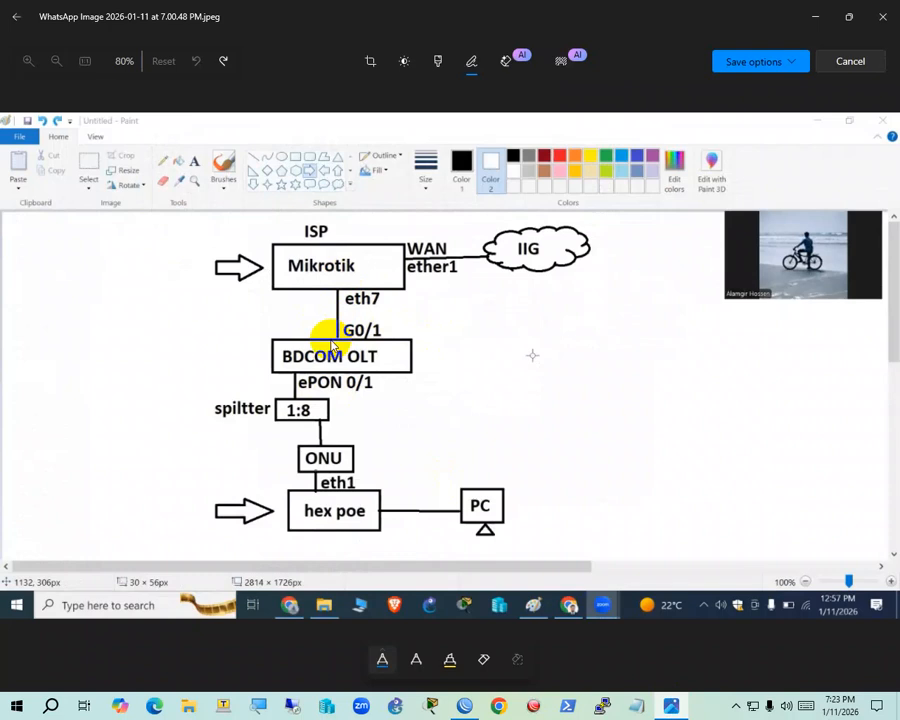
pyautogui.click(816, 17)
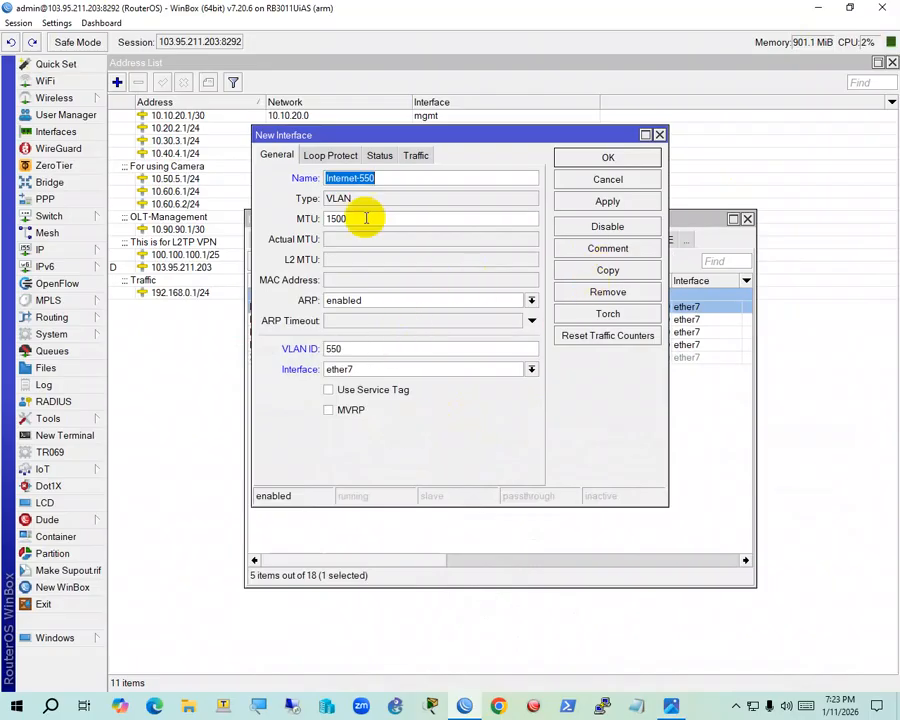
# Comment Internet-550 'This vlan is for internet', check VLAN ID 550, and save it
pyautogui.click(620, 249)
pyautogui.moveTo(465, 204); pyautogui.dragTo(599, 227)
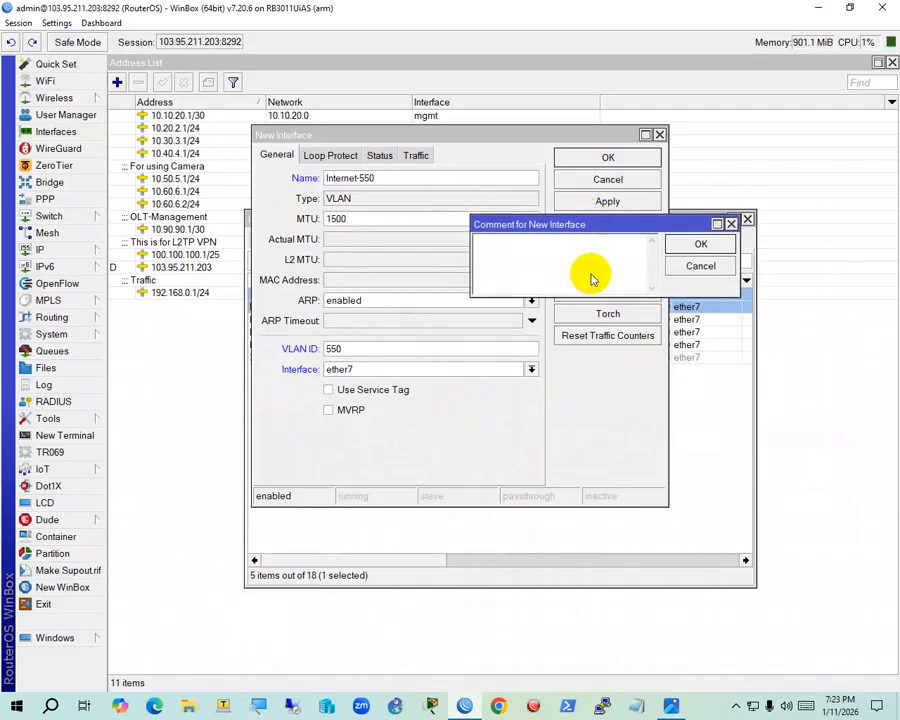
pyautogui.write('This vlan is for internet')
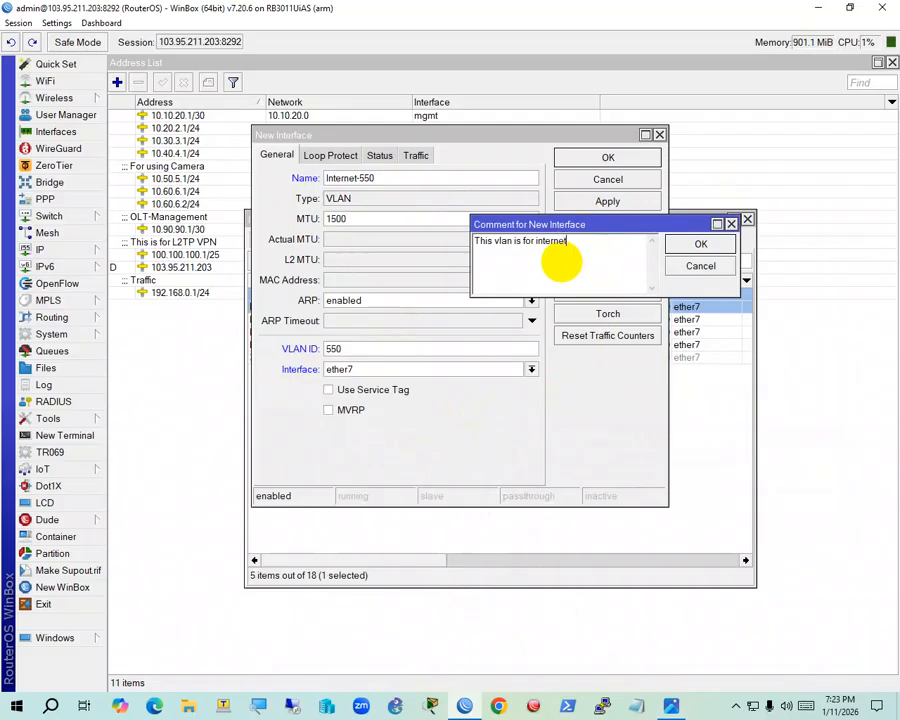
pyautogui.press('Return')
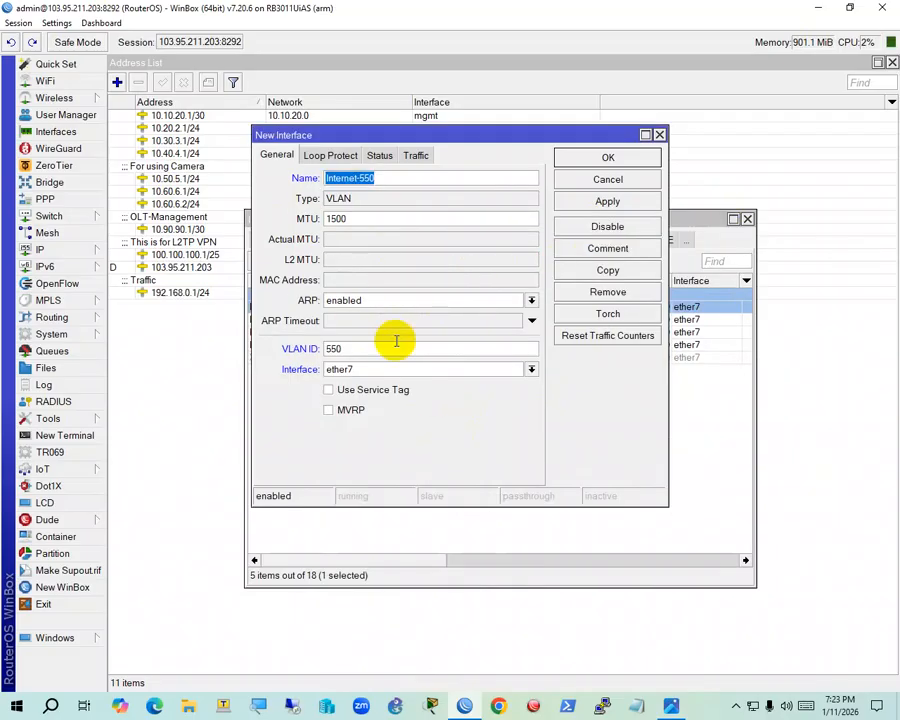
pyautogui.doubleClick(350, 349)
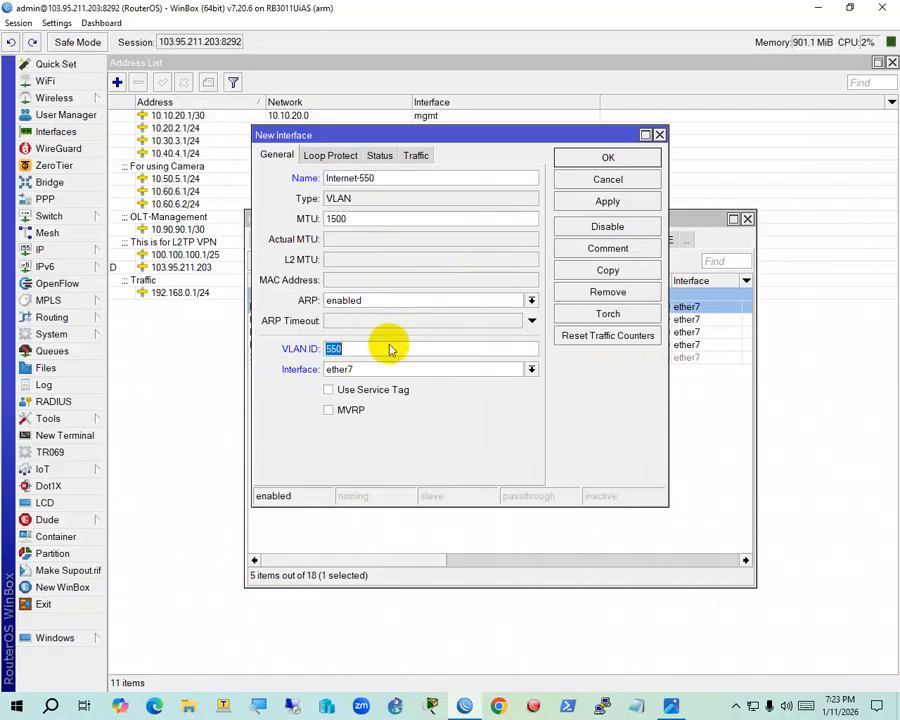
pyautogui.click(609, 158)
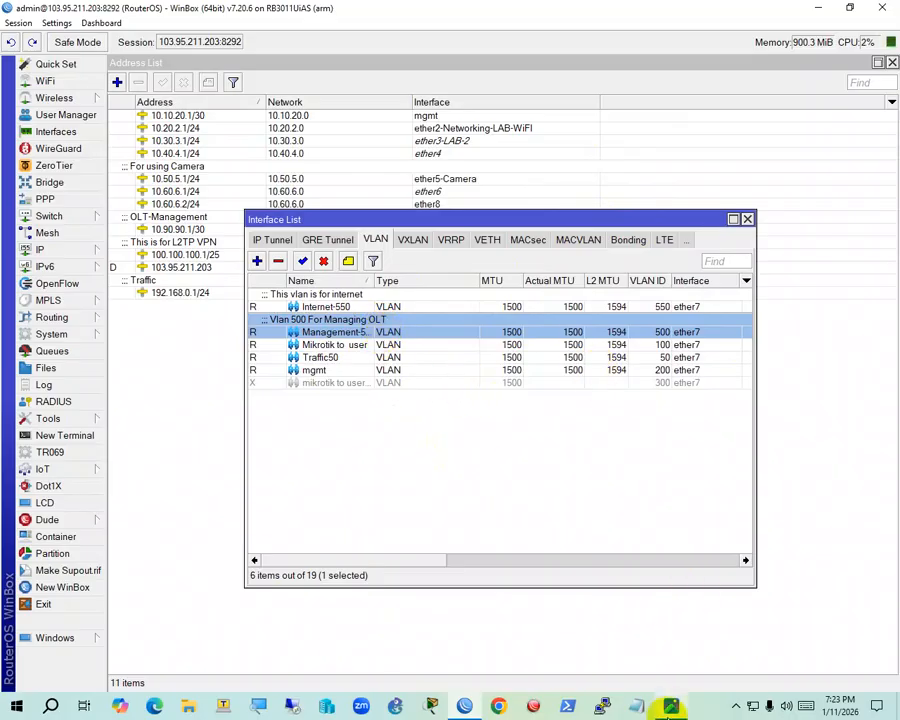
pyautogui.click(672, 705)
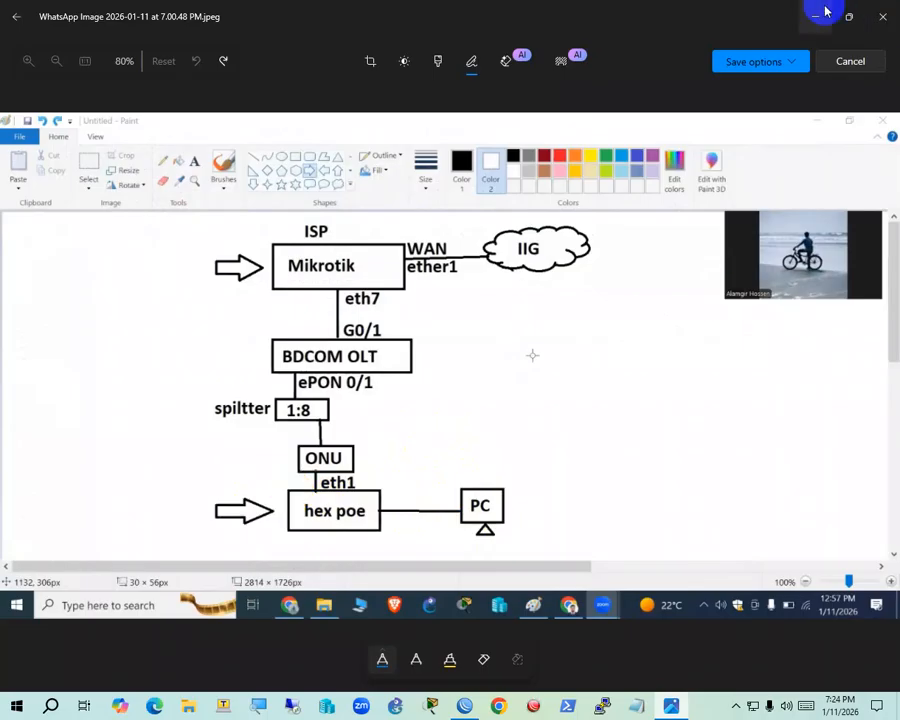
# Minimize the network diagram to return to WinBox's VLAN list
pyautogui.click(818, 14)
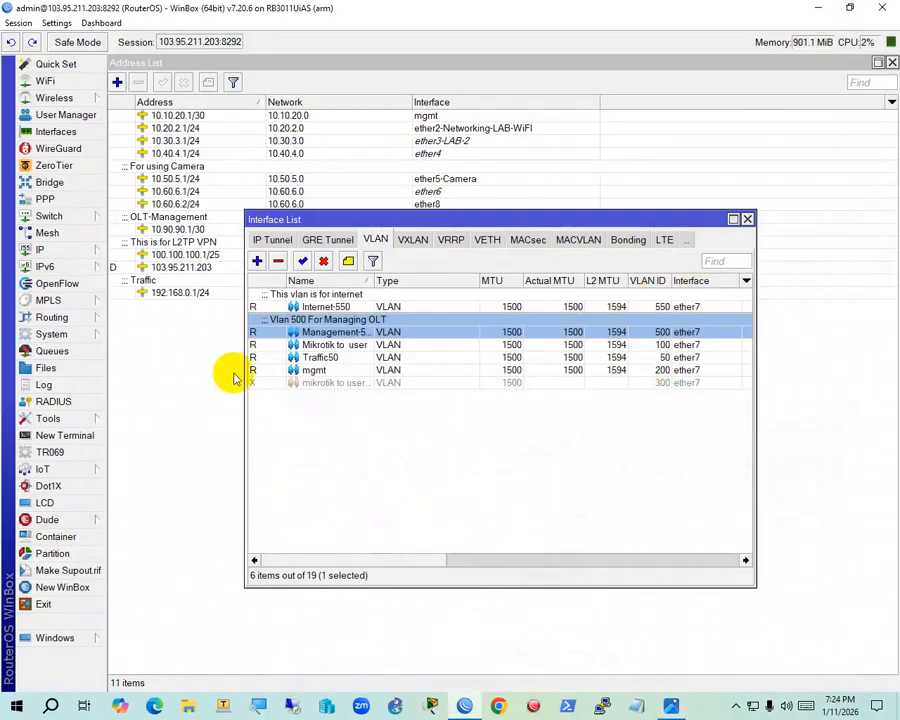
# Add a new address 172.17.0.1/26 assigned to the Internet-550 interface
pyautogui.click(312, 306)
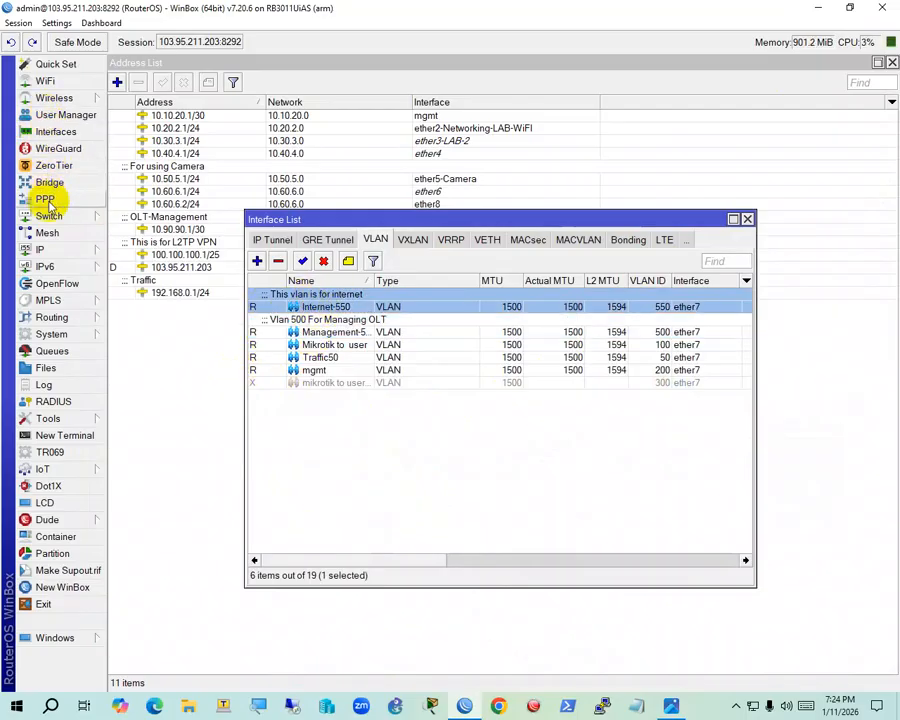
pyautogui.click(100, 262)
pyautogui.click(142, 226)
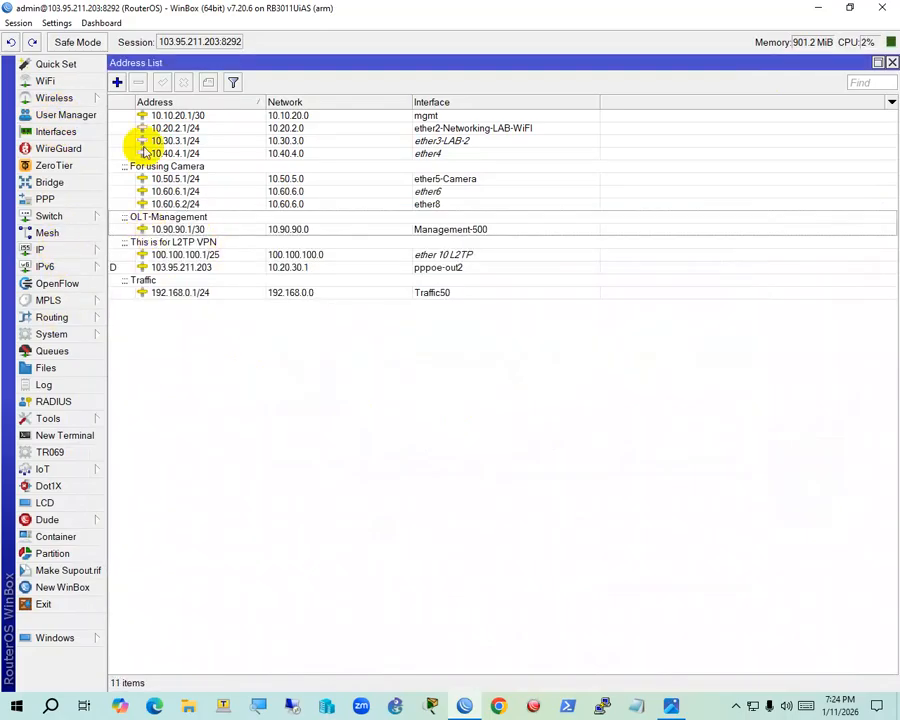
pyautogui.click(117, 82)
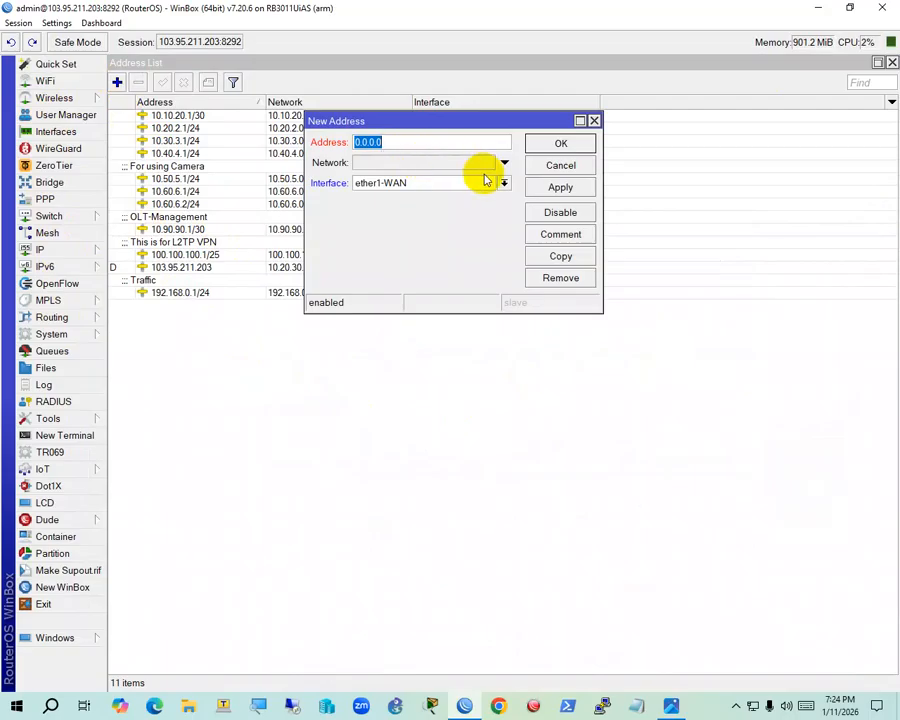
pyautogui.write('172.1')
pyautogui.write('7.0.1')
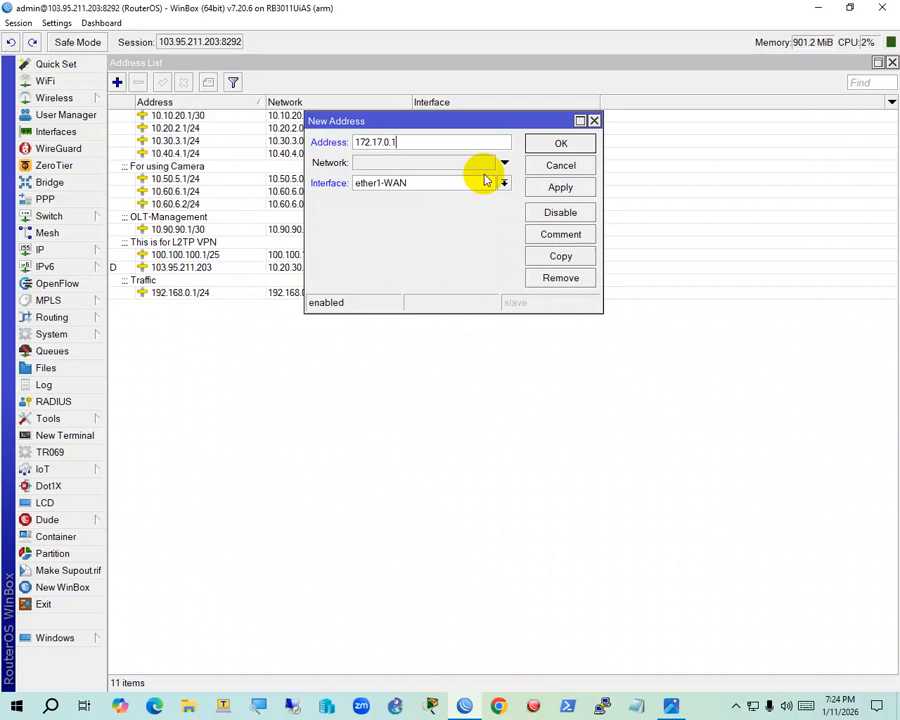
pyautogui.write('/26')
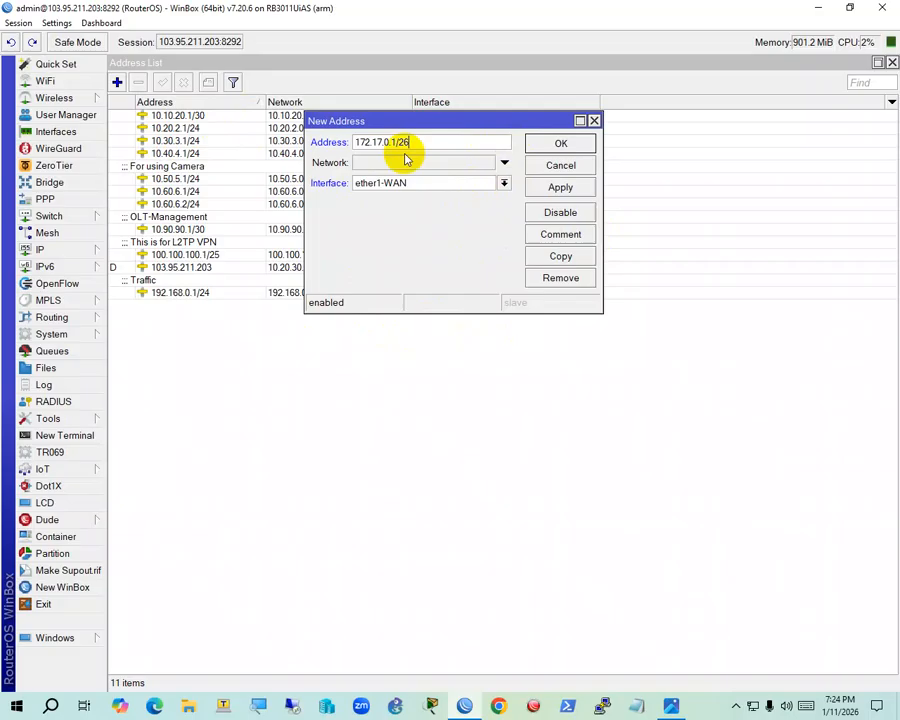
pyautogui.click(453, 183)
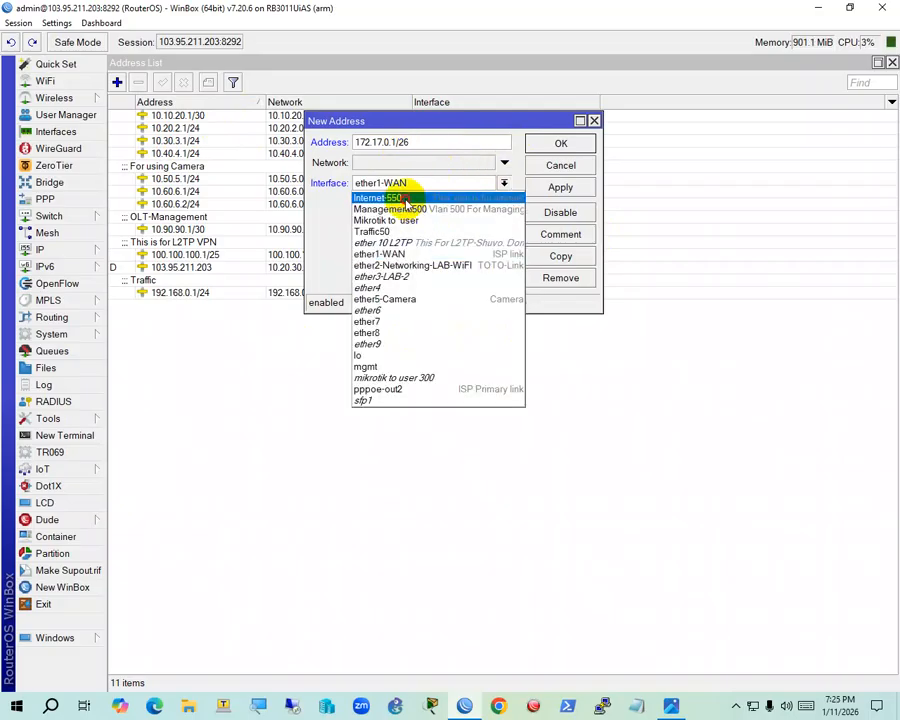
pyautogui.click(400, 197)
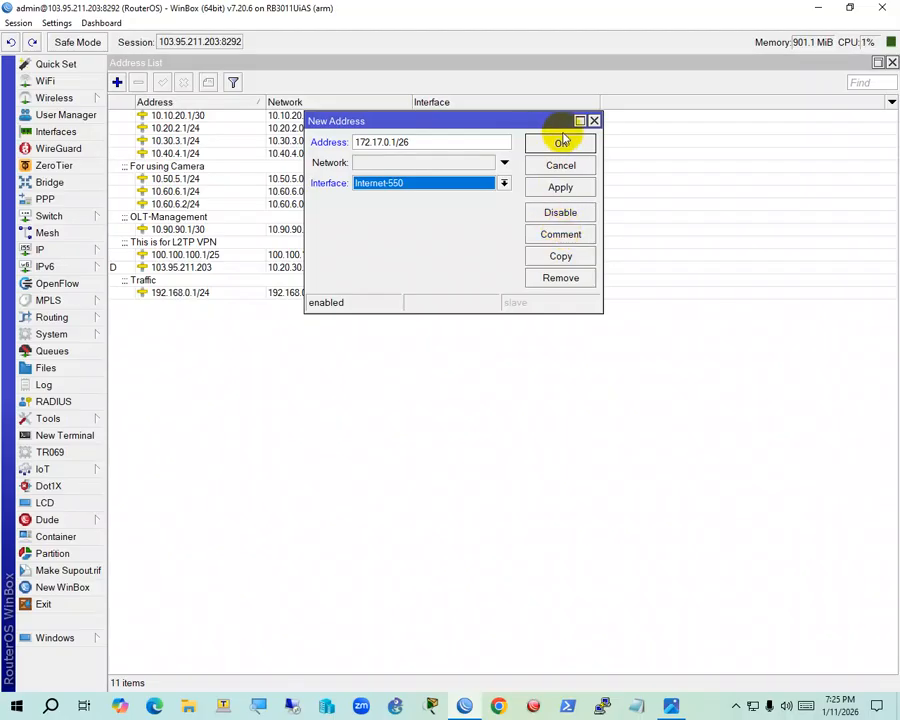
# Comment the address 'Internet using 550 vlan', correcting a typo, and save it
pyautogui.click(562, 234)
pyautogui.moveTo(499, 233); pyautogui.dragTo(655, 191)
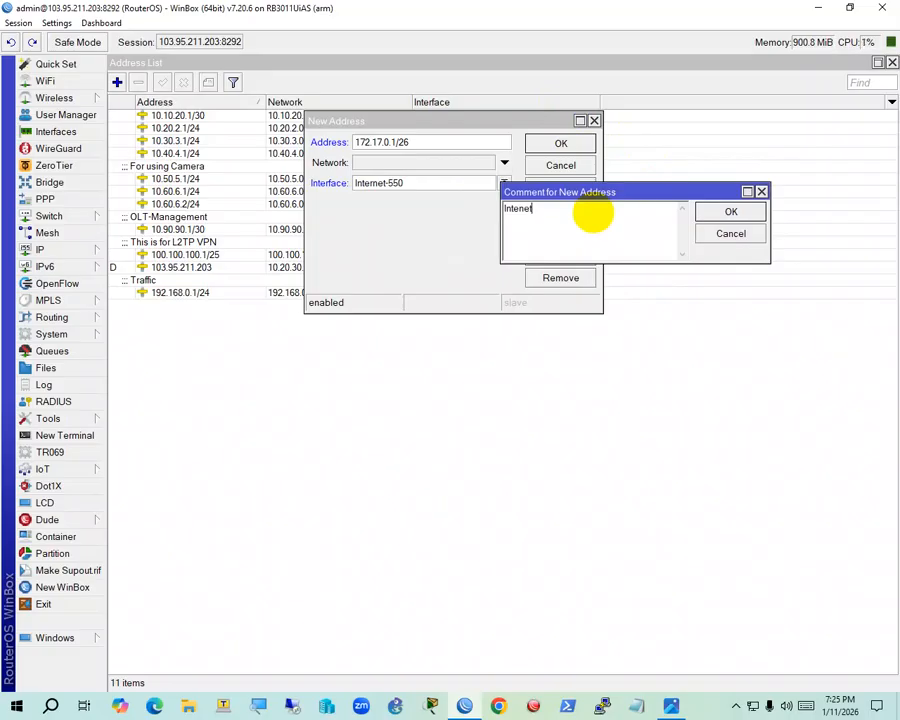
pyautogui.click(749, 213)
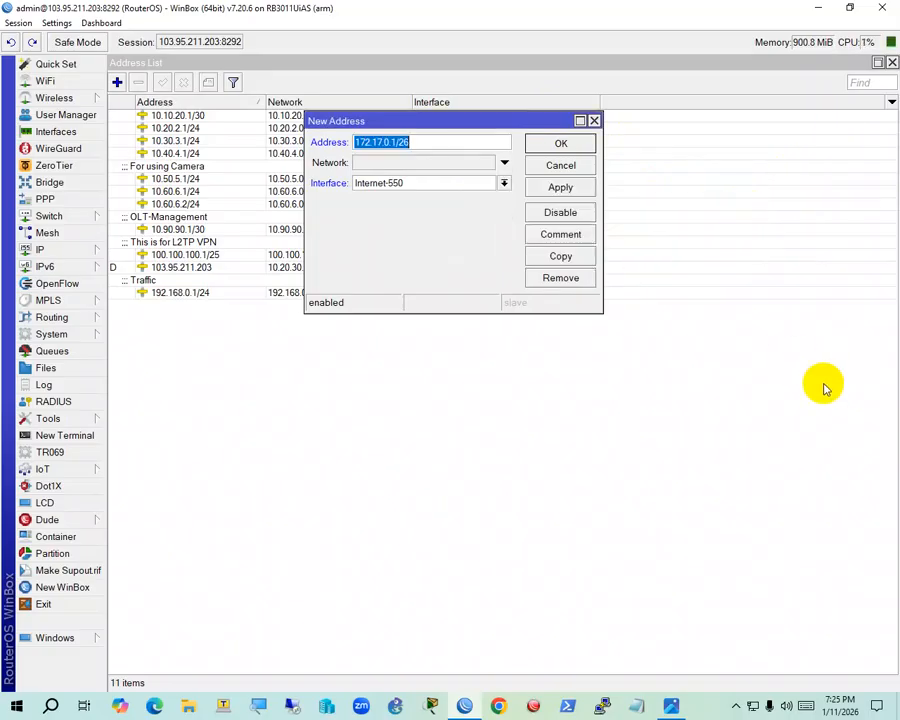
pyautogui.click(561, 234)
pyautogui.click(601, 224)
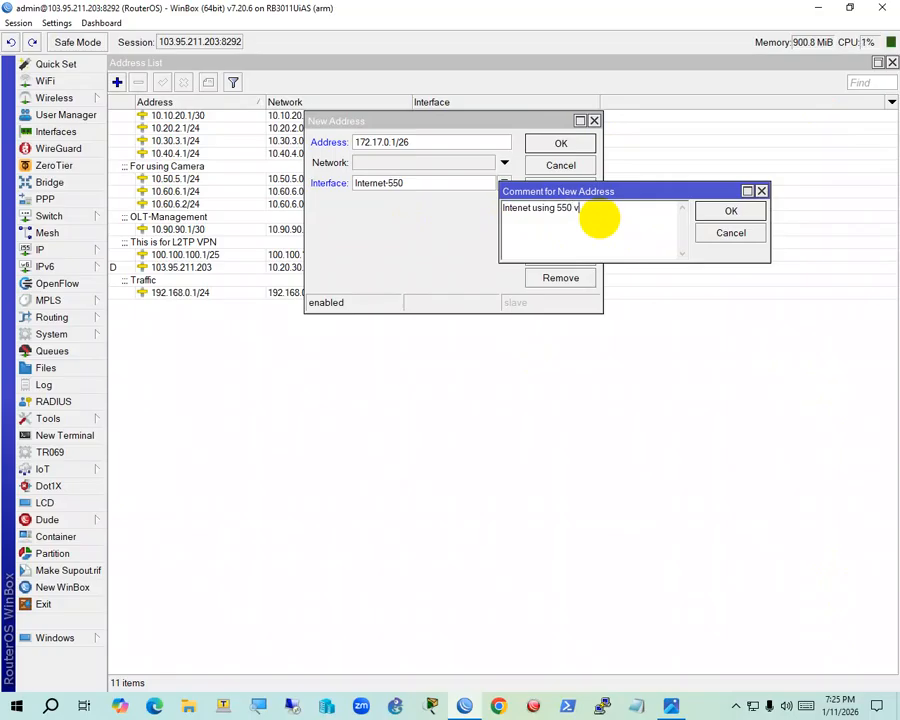
pyautogui.click(731, 210)
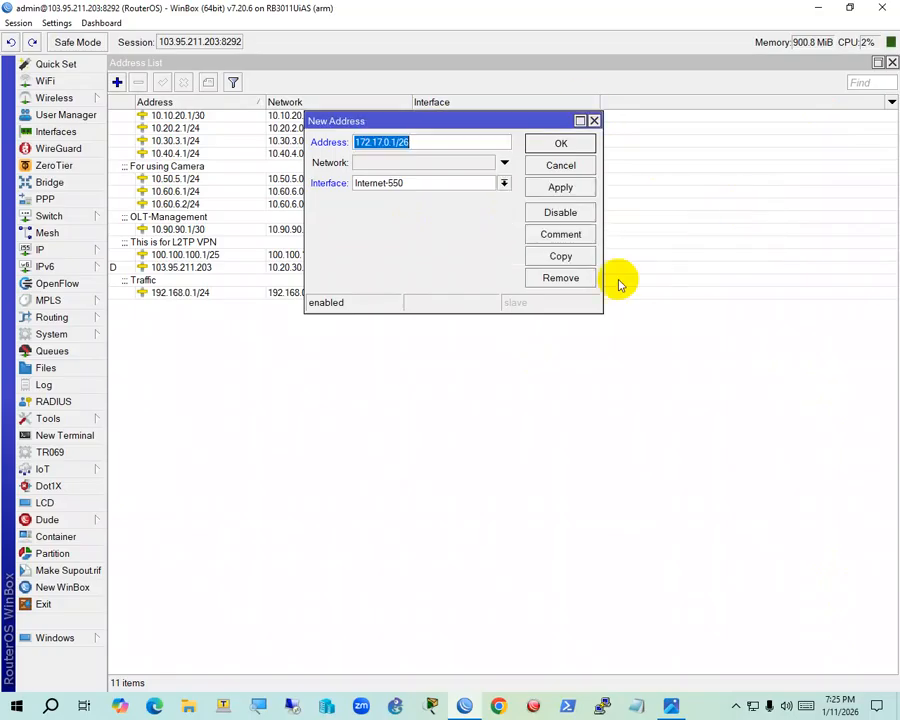
pyautogui.click(561, 144)
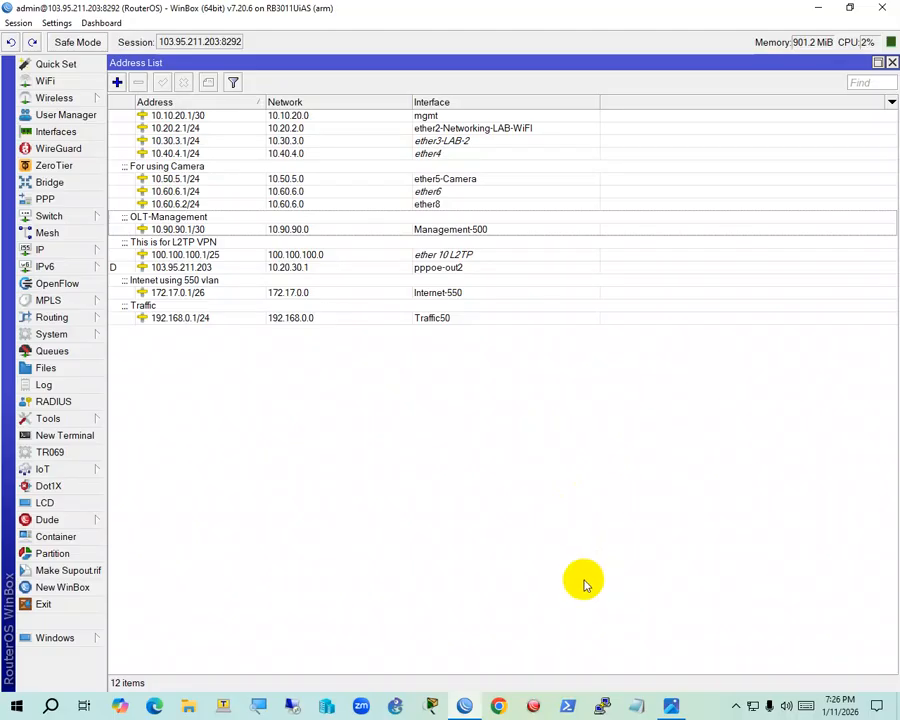
pyautogui.click(671, 703)
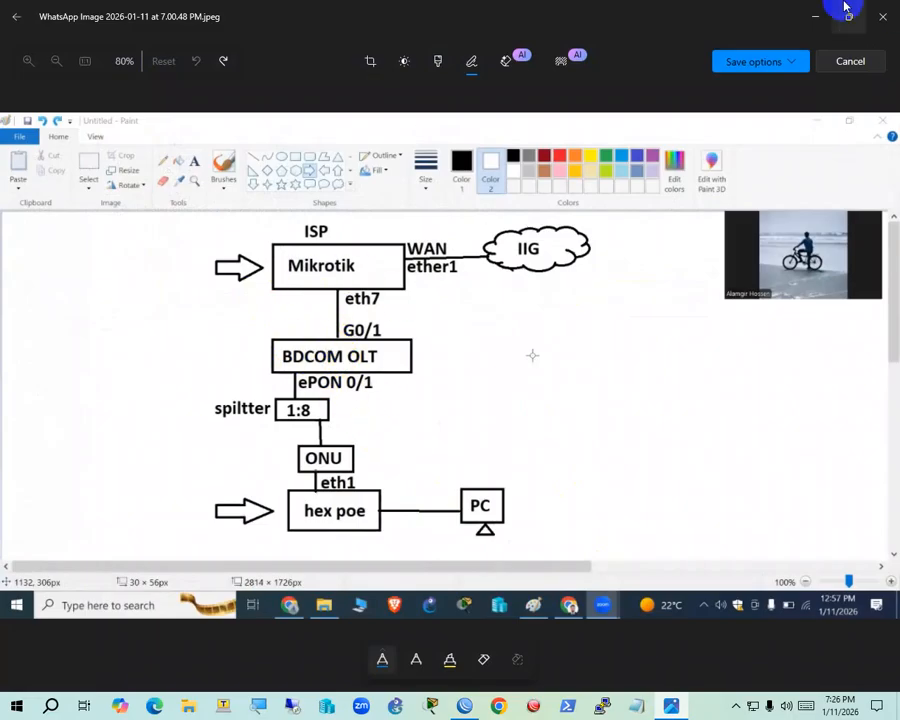
# Minimize the network diagram in Photos to return to WinBox's IP address list
pyautogui.click(815, 16)
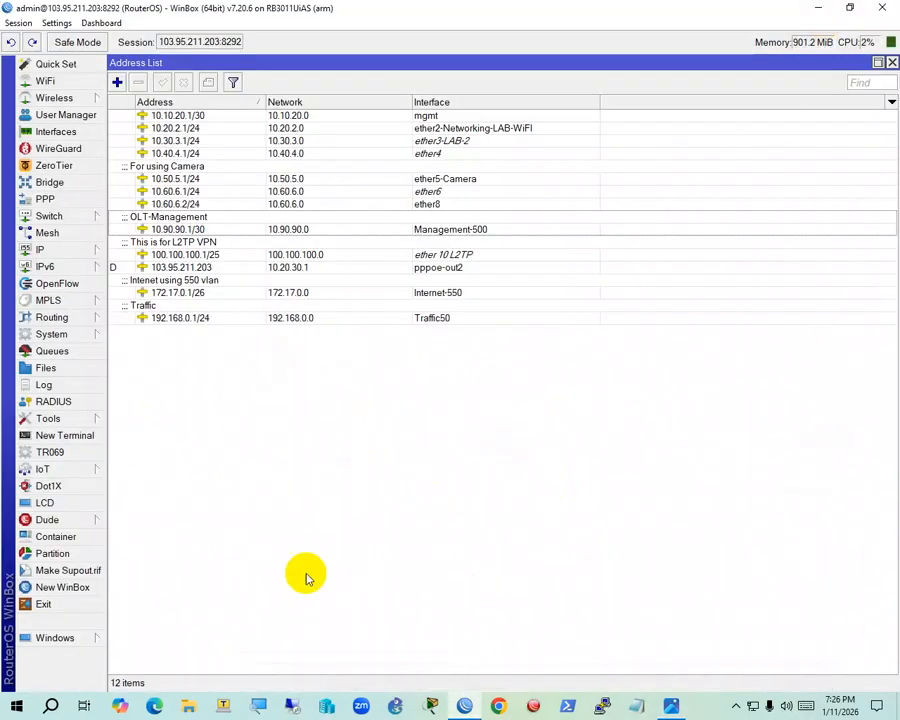
# Close the address list and stale Telnet session, then open a new Telnet connection to OLT 10.90.90.2
pyautogui.click(889, 63)
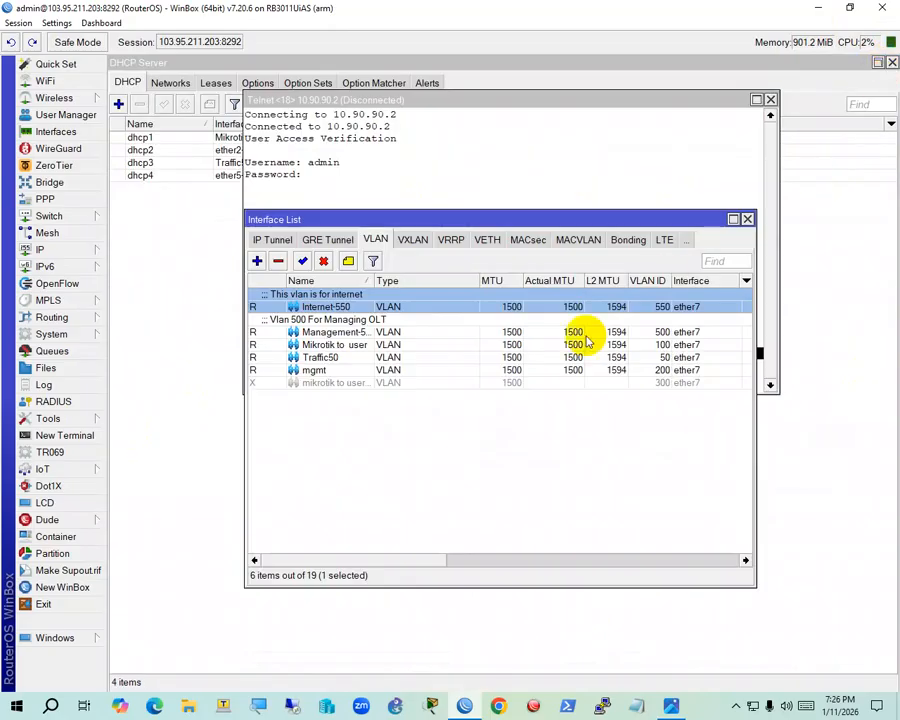
pyautogui.click(466, 198)
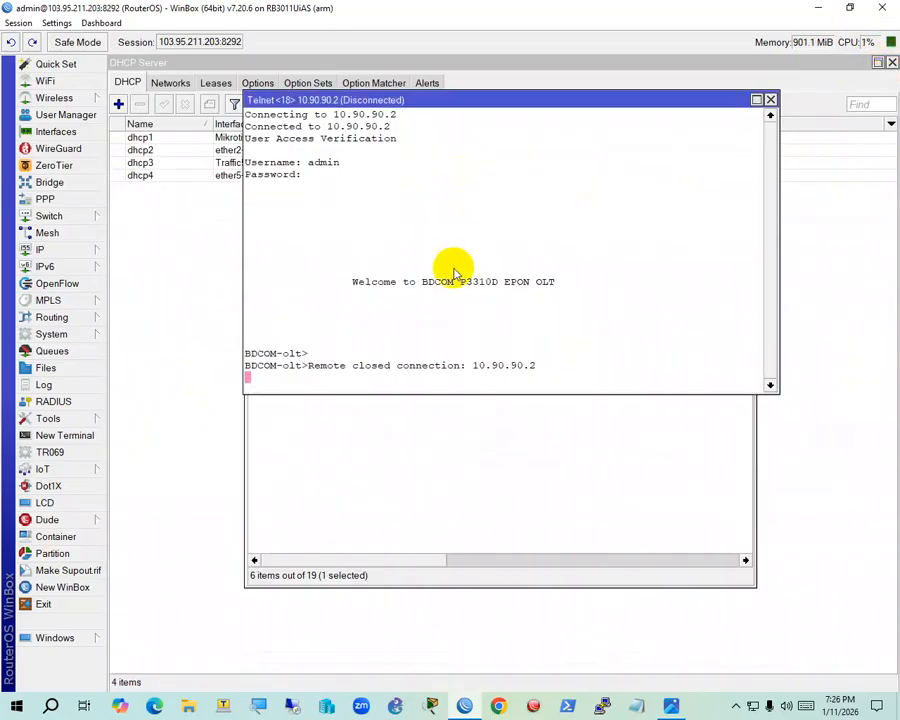
pyautogui.click(769, 101)
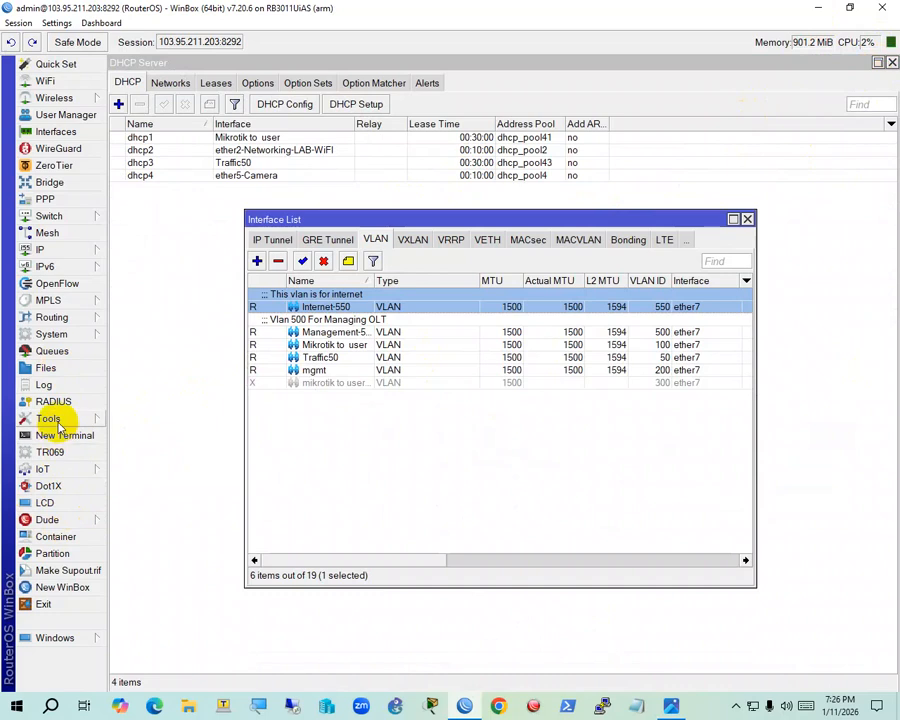
pyautogui.click(52, 418)
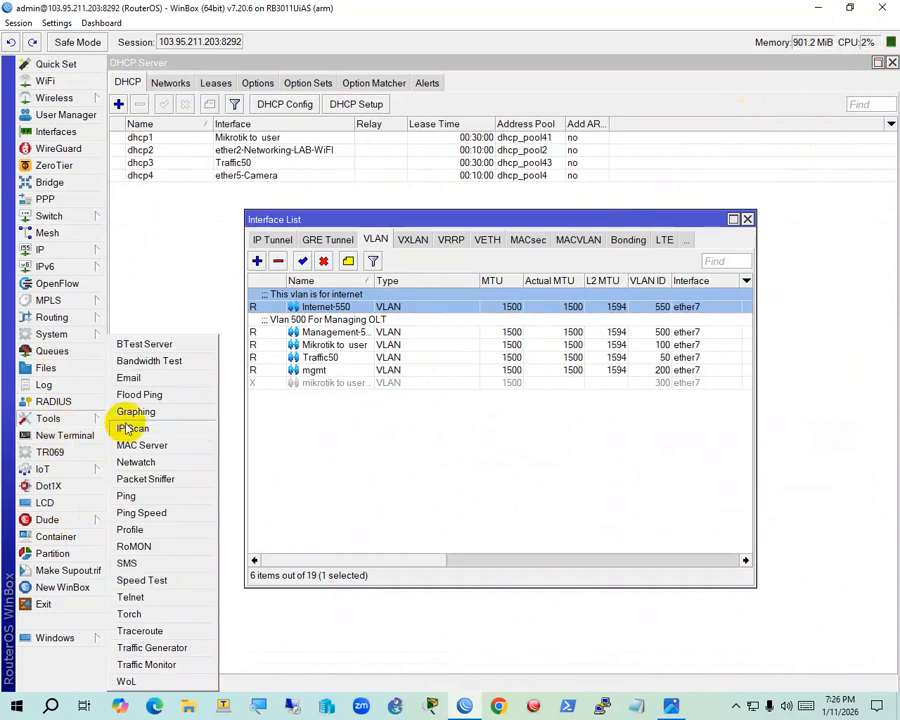
pyautogui.click(130, 597)
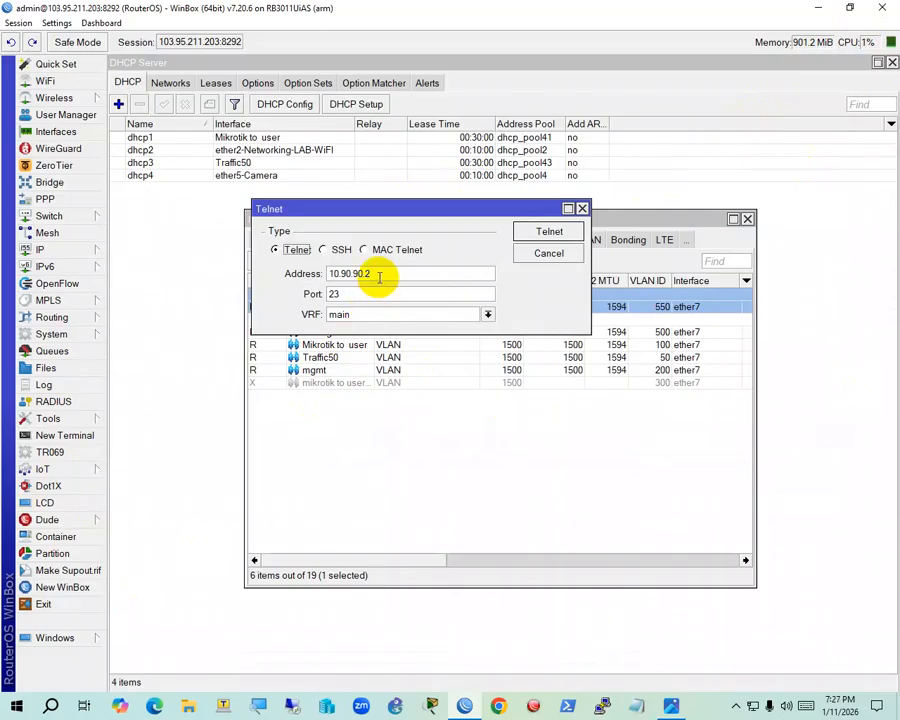
pyautogui.click(527, 233)
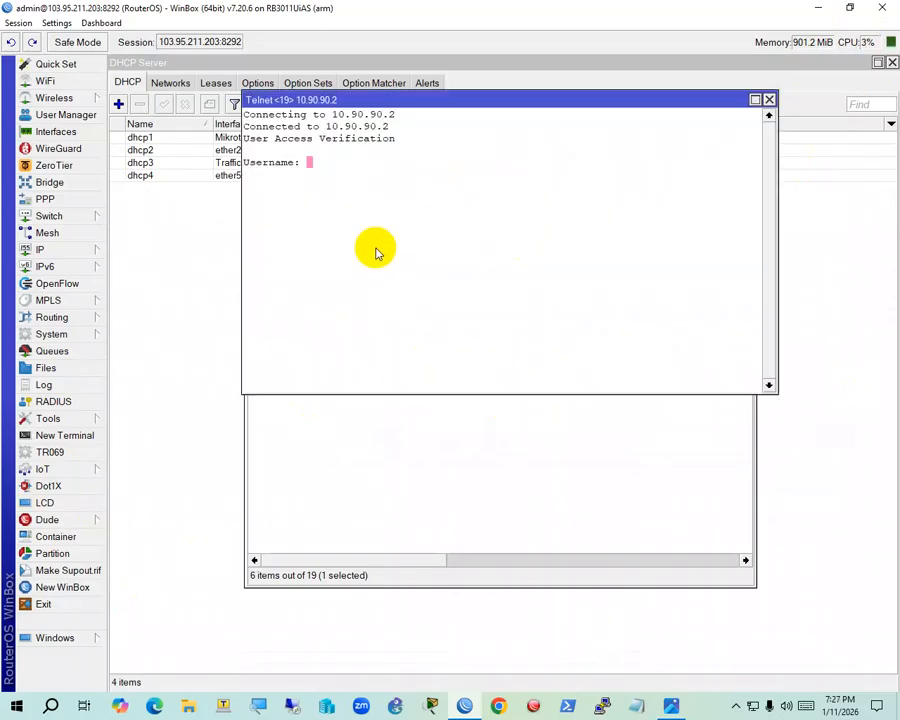
# Log in to the OLT as admin, then enter enable and configuration modes
pyautogui.write('admin')
pyautogui.press('Return')
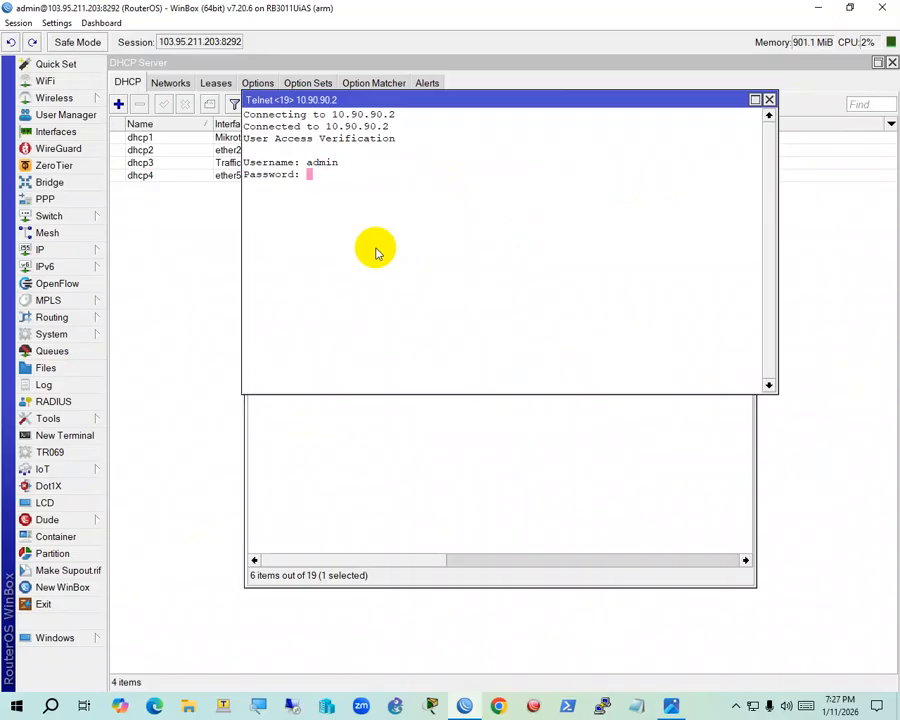
pyautogui.press('Return')
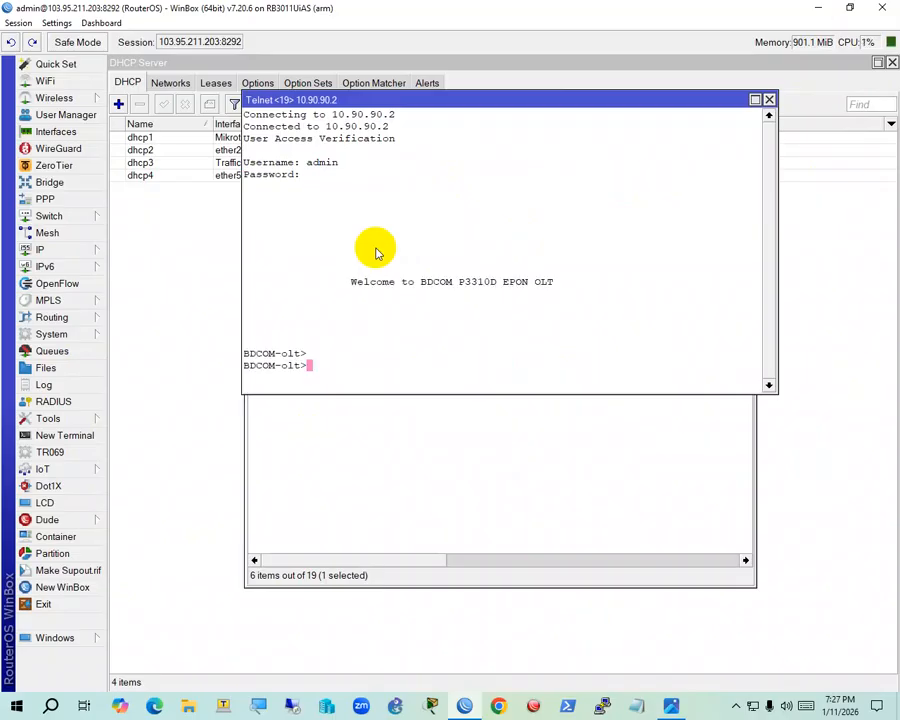
pyautogui.write('enable')
pyautogui.press('Return')
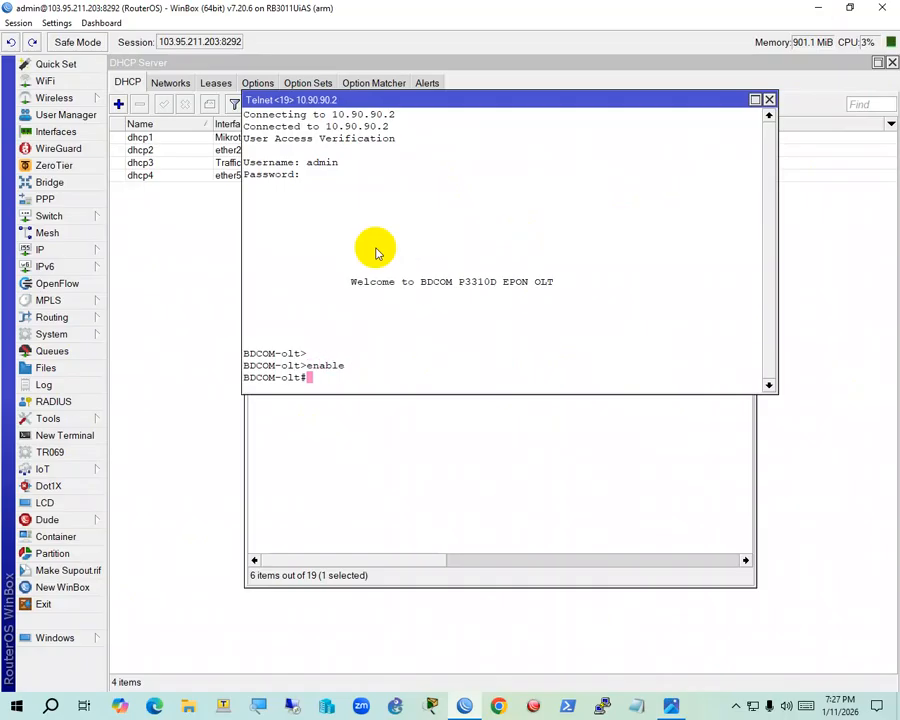
pyautogui.write('co?nfig')
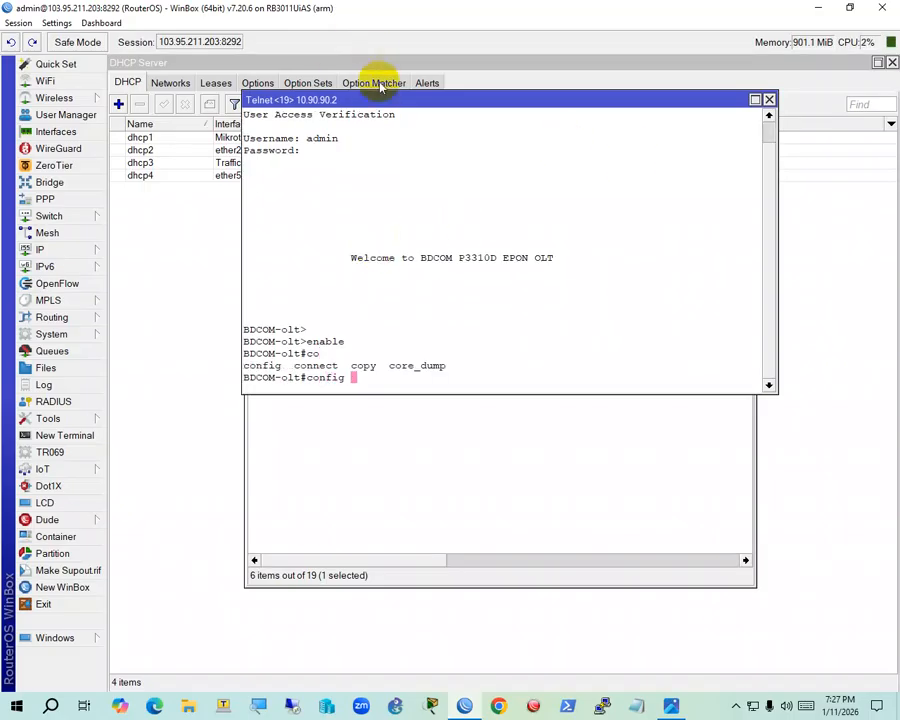
pyautogui.moveTo(380, 99); pyautogui.dragTo(405, 122)
pyautogui.press('Return')
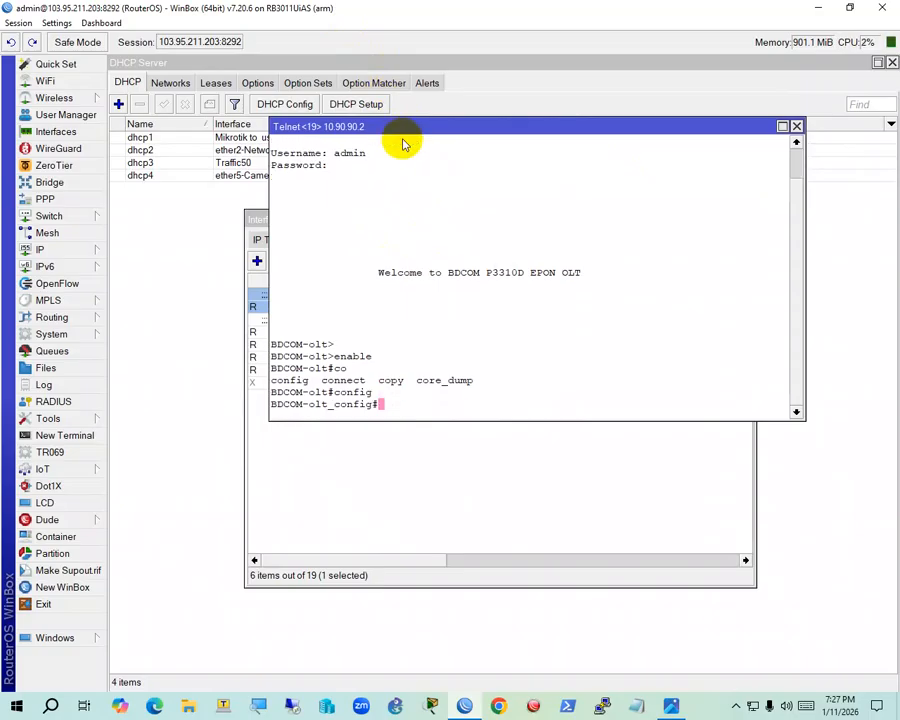
# Create VLAN 550 and name it internet-vlan-550
pyautogui.write('vln')
pyautogui.write('n ')
pyautogui.write('550')
pyautogui.press('Return')
pyautogui.write('in')
pyautogui.press('BackSpace')
pyautogui.press('BackSpace')
pyautogui.write('n')
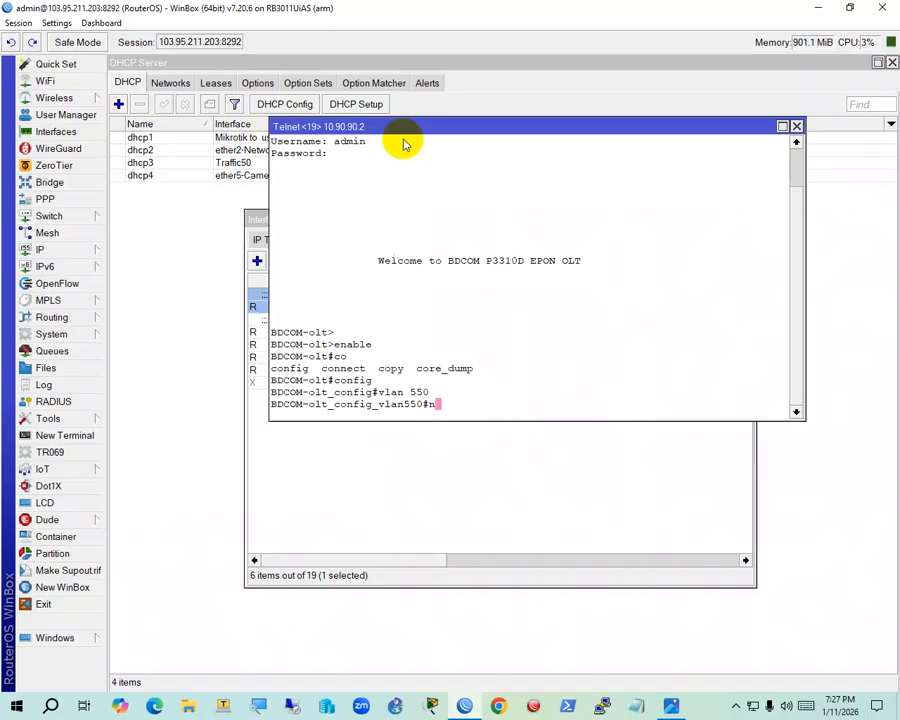
pyautogui.write('ame internt vlan')
pyautogui.press('BackSpace')
pyautogui.press('BackSpace')
pyautogui.press('BackSpace')
pyautogui.press('BackSpace')
pyautogui.press('BackSpace')
pyautogui.write('-')
pyautogui.write('t')
pyautogui.write('vlan')
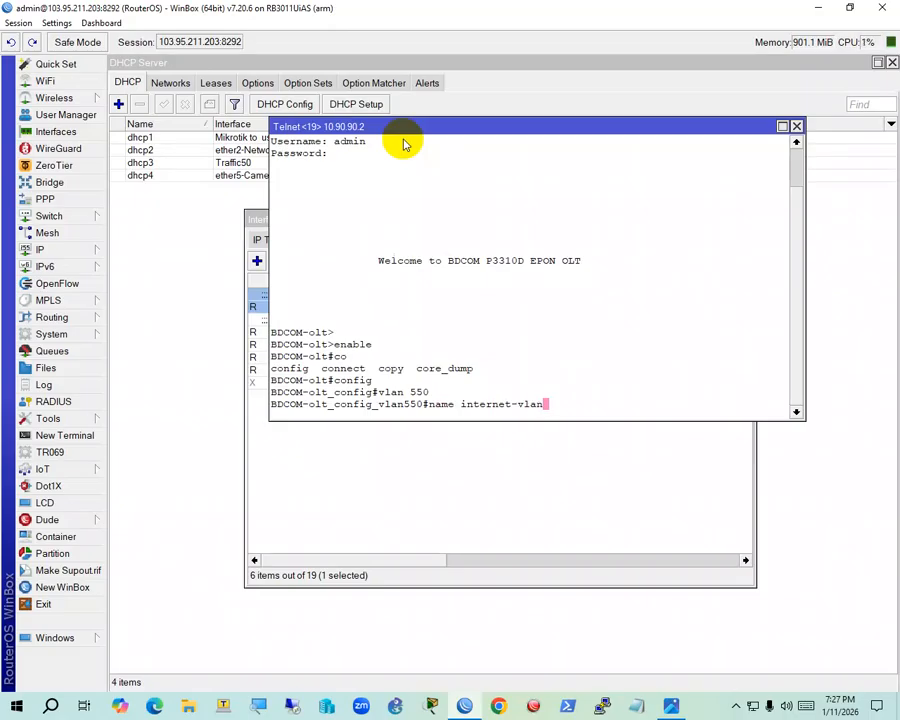
pyautogui.write('-500')
pyautogui.press('BackSpace')
pyautogui.press('BackSpace')
pyautogui.write('50')
pyautogui.doubleClick(418, 392)
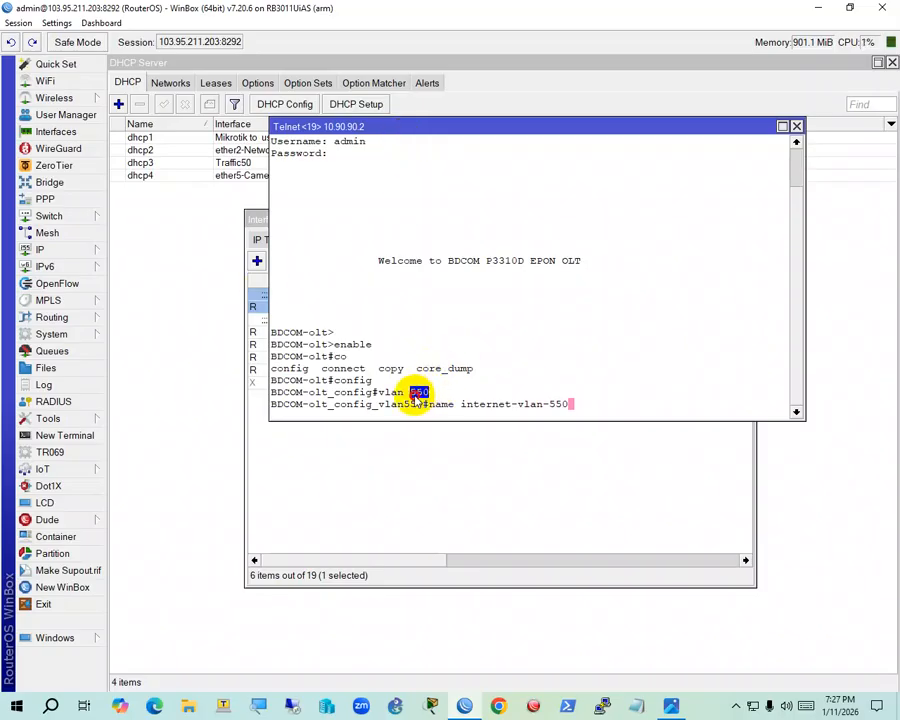
pyautogui.click(575, 405)
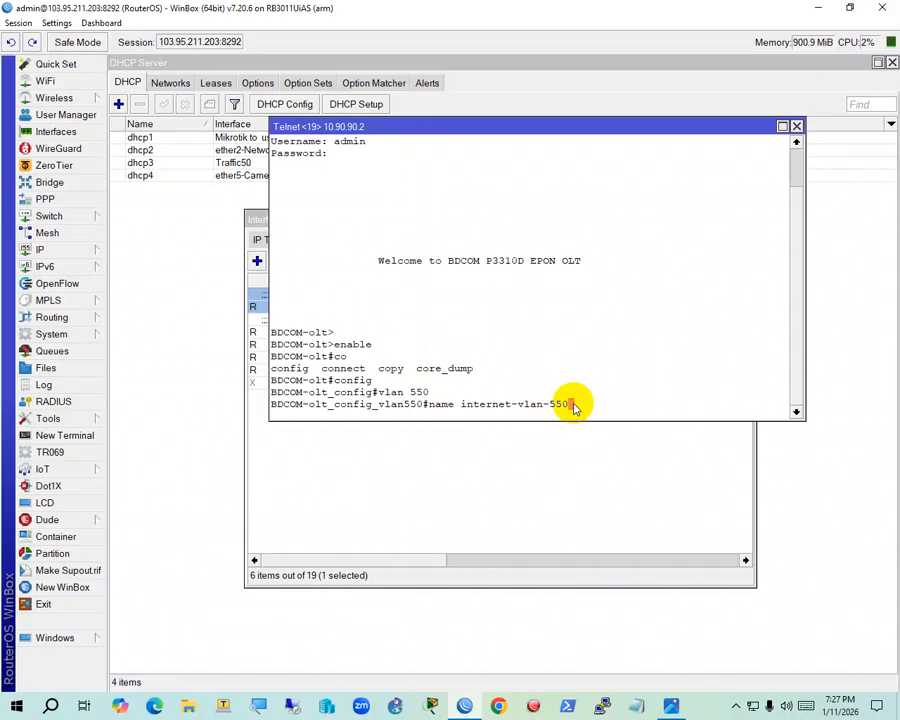
pyautogui.click(613, 402)
pyautogui.press('Return')
pyautogui.press('Return')
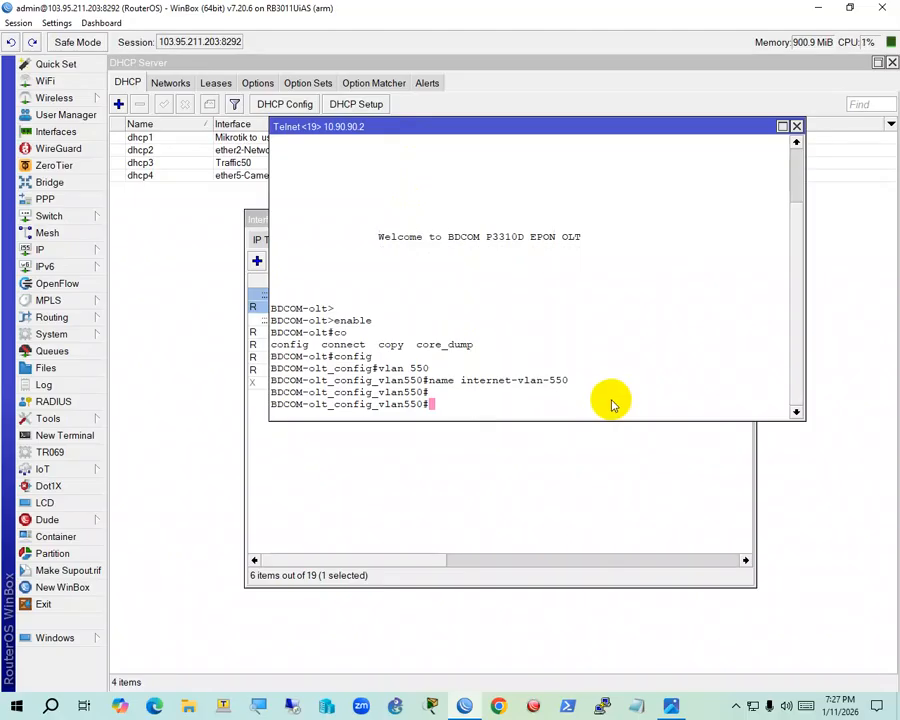
# Bring up the network diagram image in Photos
pyautogui.click(493, 408)
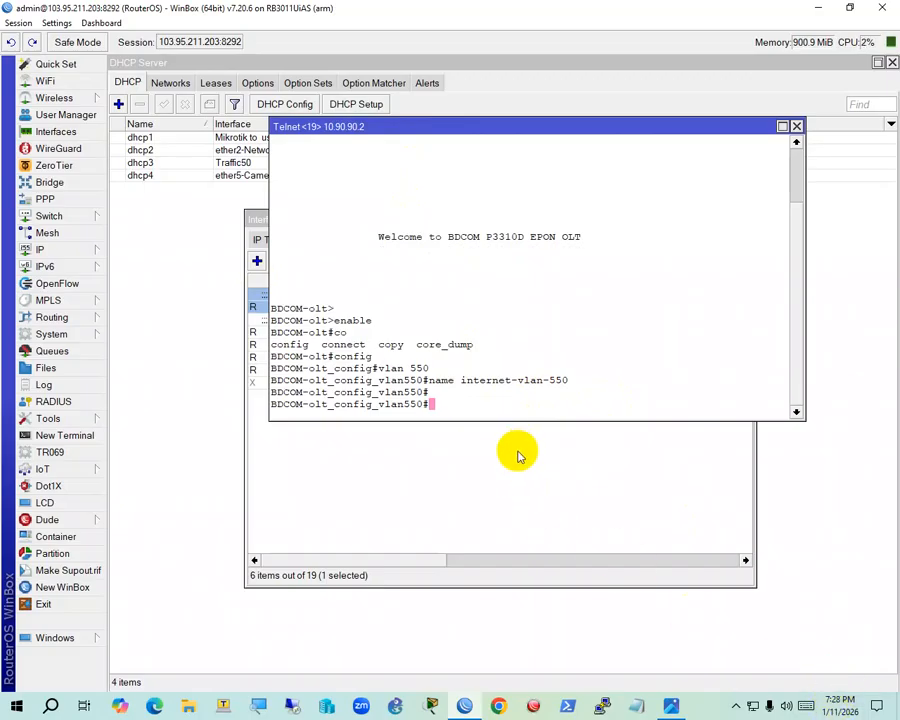
pyautogui.moveTo(620, 708)
pyautogui.click(672, 704)
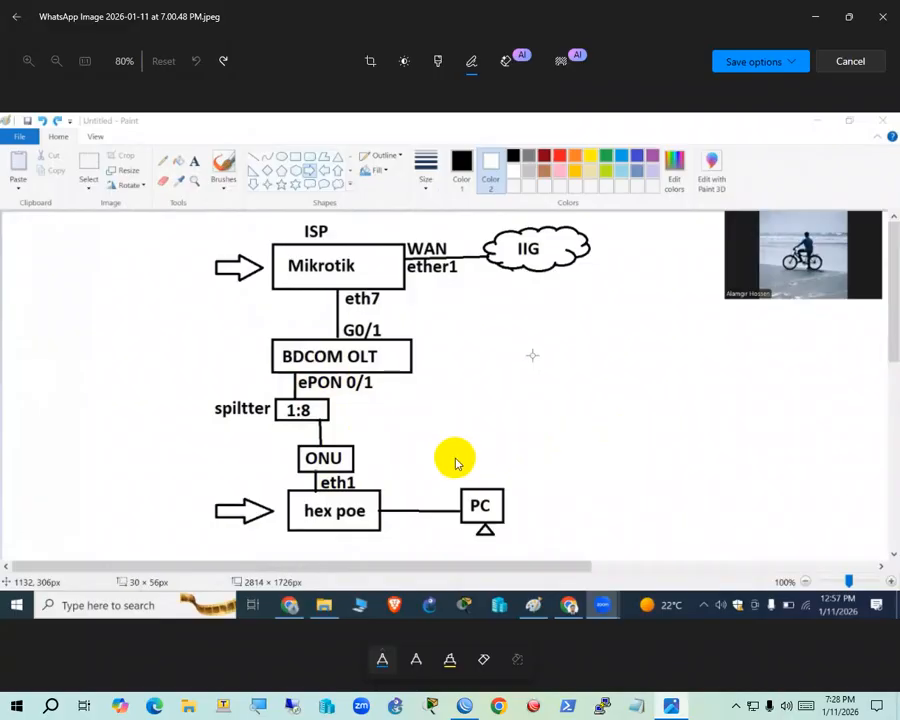
pyautogui.click(825, 17)
pyautogui.click(672, 705)
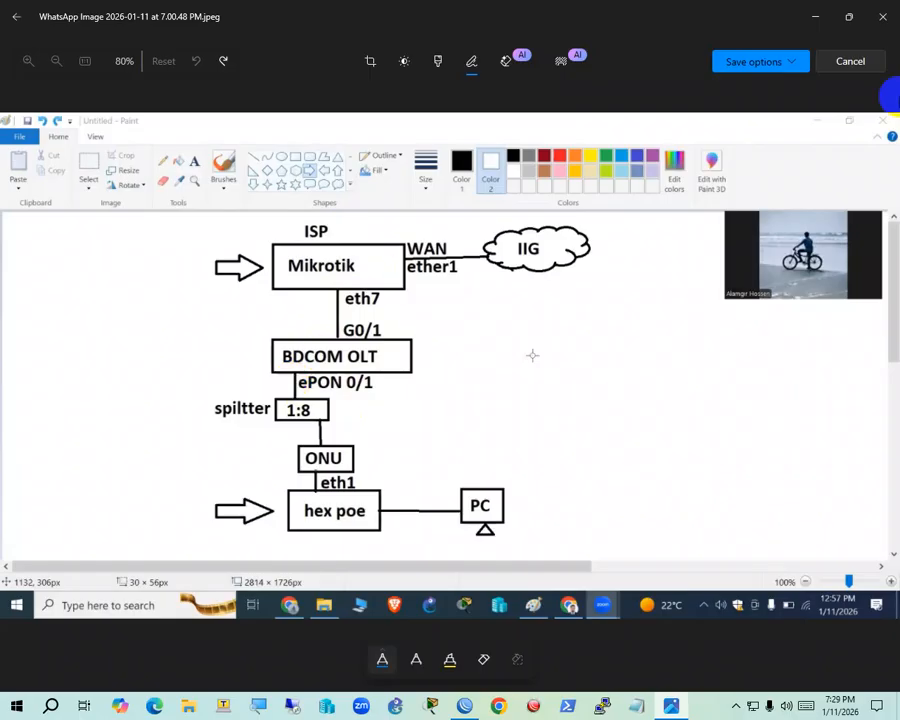
# Exit the VLAN 550 configuration with 'exit' in the OLT session
pyautogui.click(815, 17)
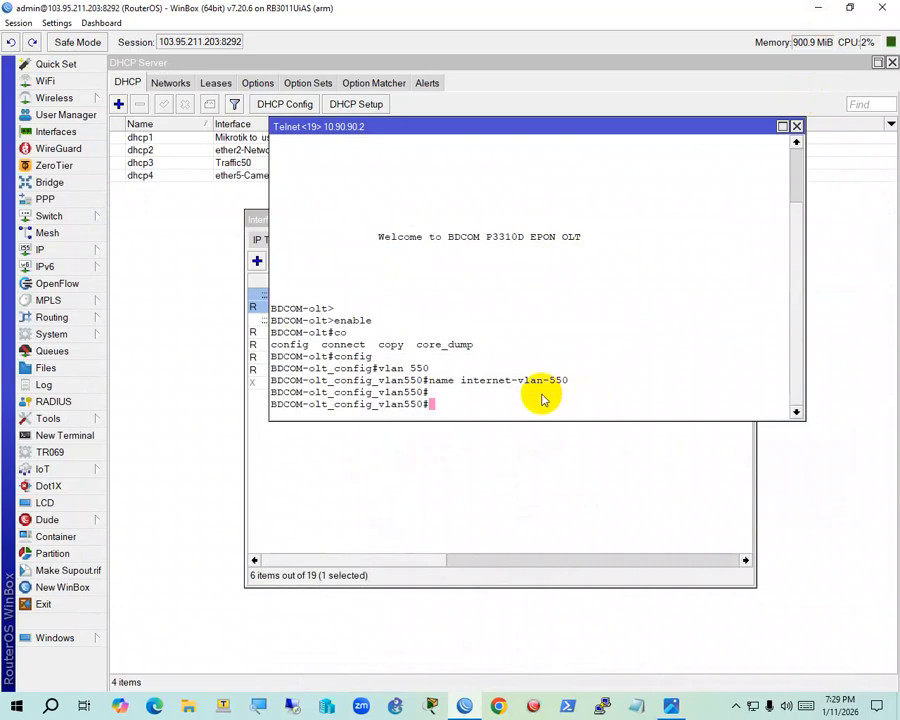
pyautogui.write('exit')
pyautogui.press('Return')
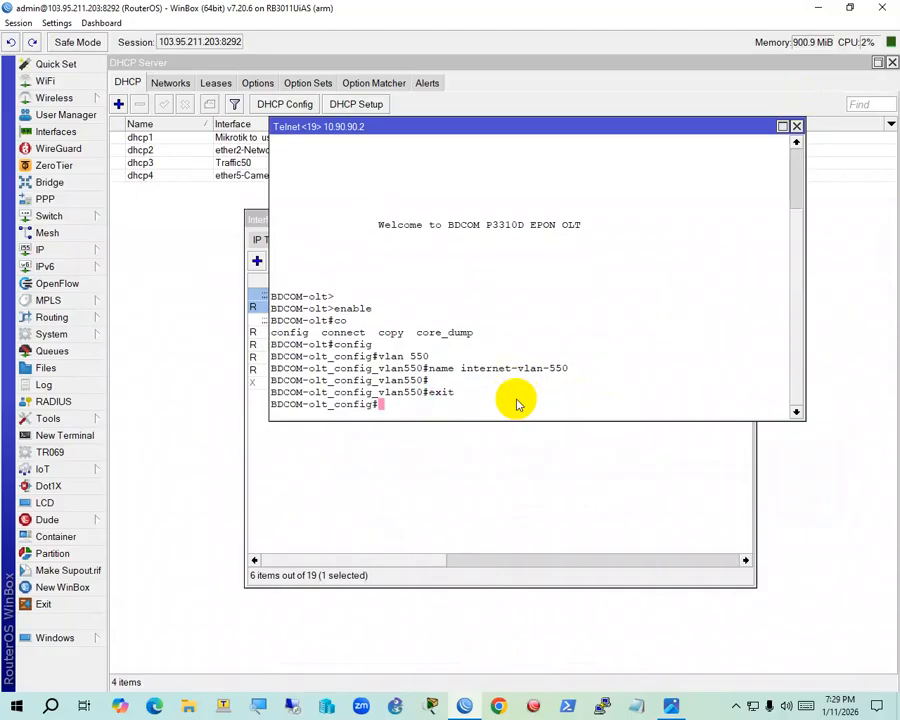
# Consult the network diagram and print fresh blank prompts at BDCOM-olt_config#
pyautogui.click(671, 706)
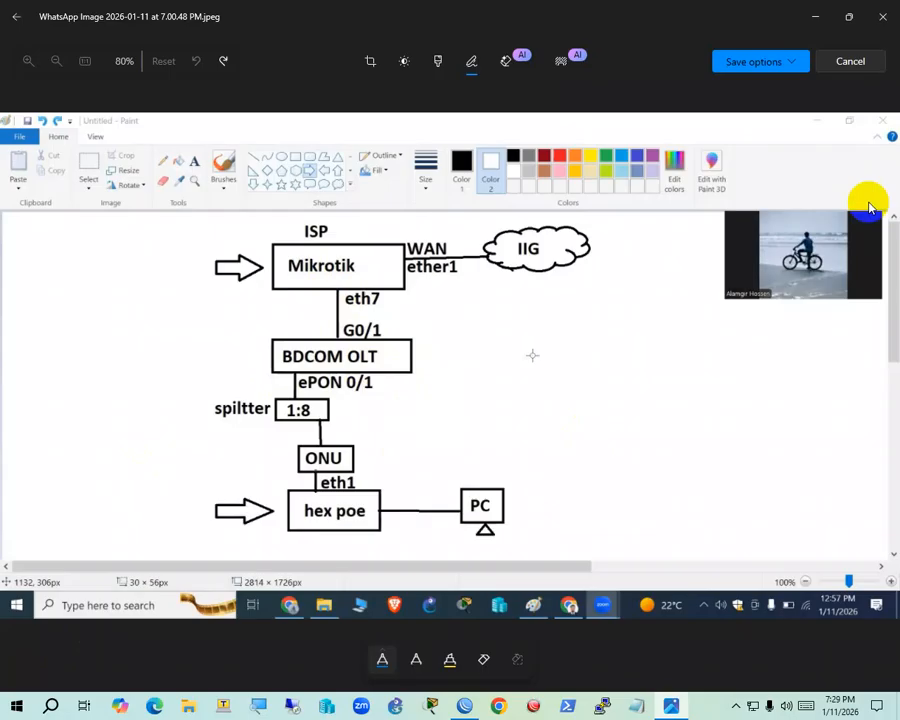
pyautogui.click(814, 18)
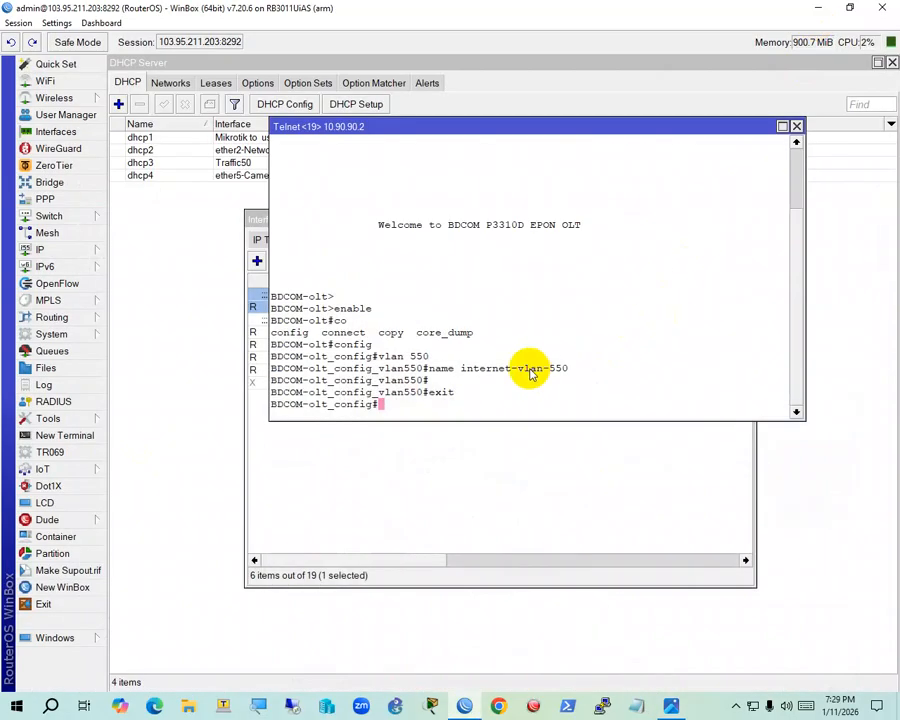
pyautogui.press('Return')
pyautogui.press('Return')
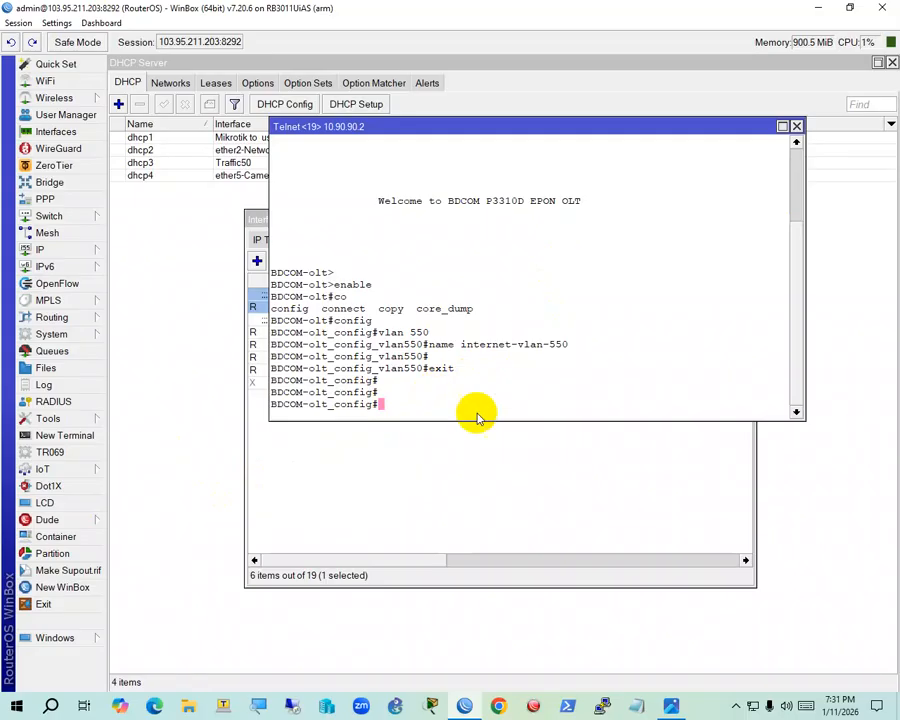
pyautogui.press('Return')
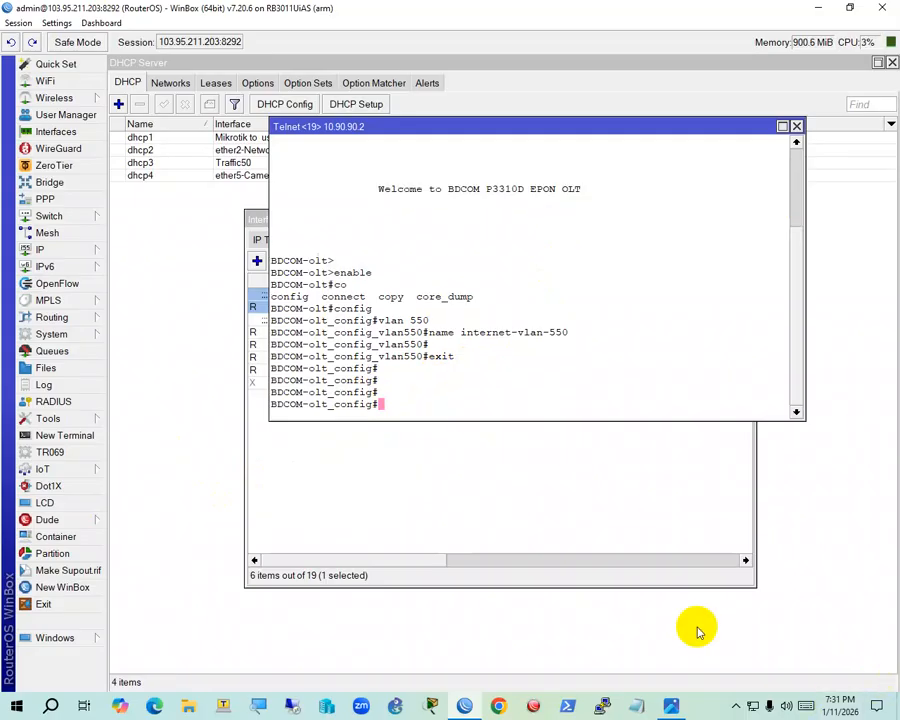
pyautogui.click(671, 703)
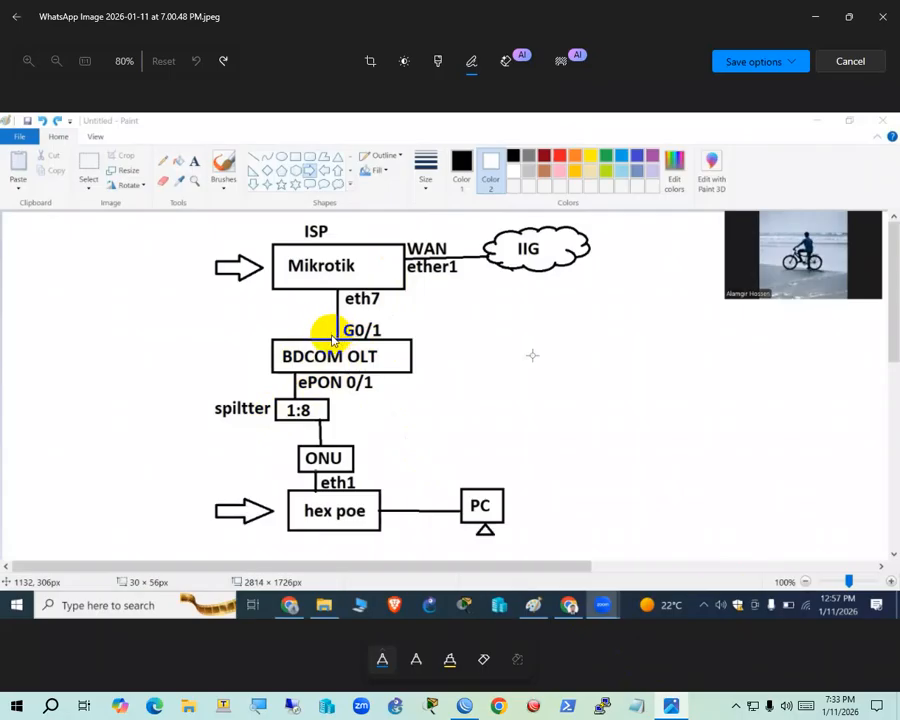
# Return to the OLT Telnet session and begin typing 'interface g'
pyautogui.click(673, 706)
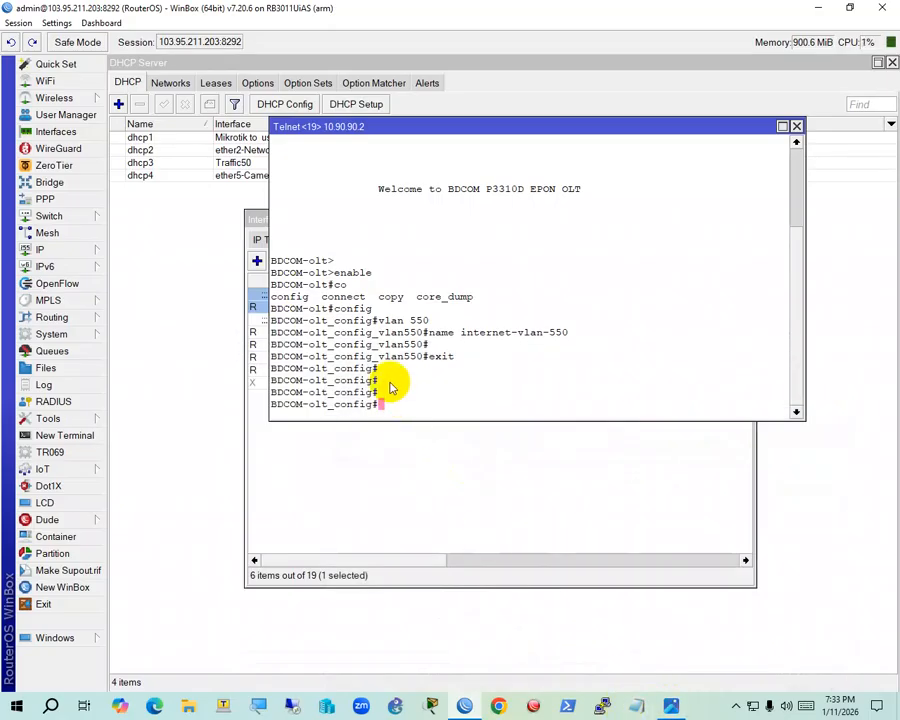
pyautogui.write('interface ')
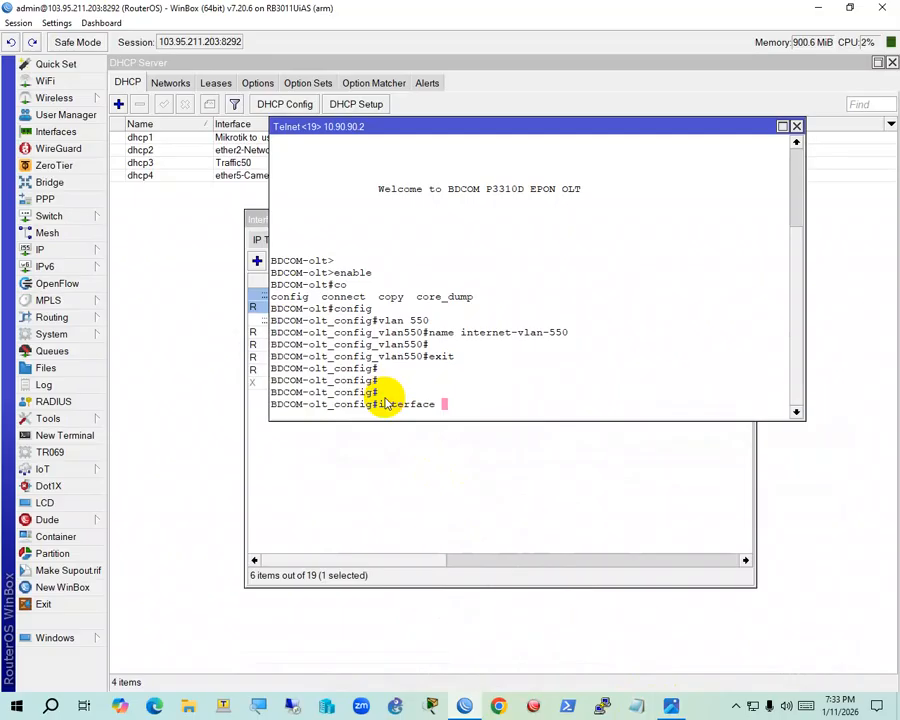
pyautogui.write('g')
# Enter interface gigaEthernet 0/1 and set it to switchport mode trunk
pyautogui.press('Tab')
pyautogui.write('0/1')
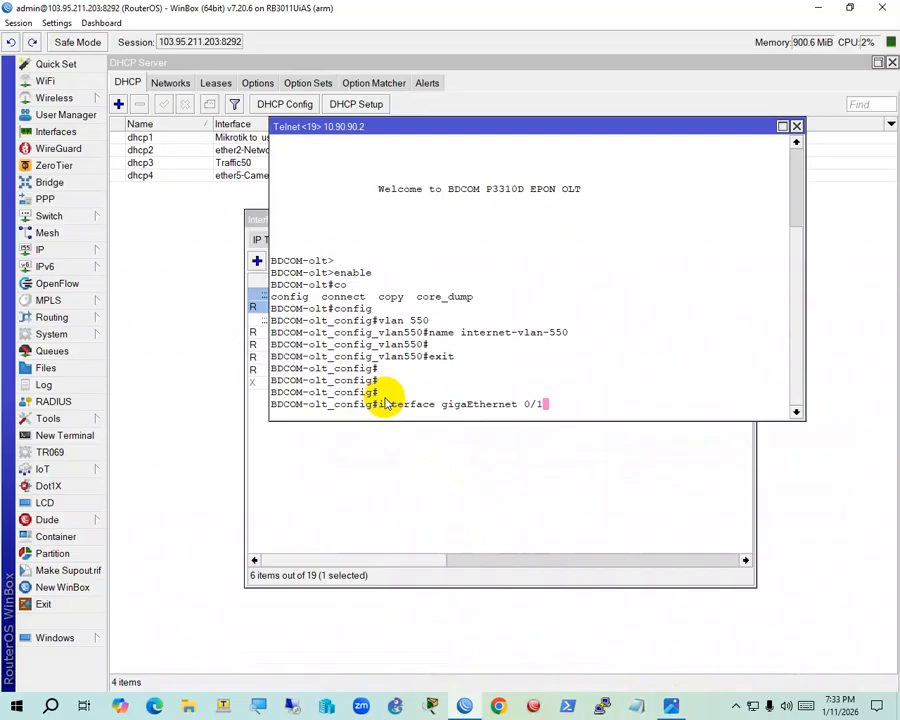
pyautogui.press('Return')
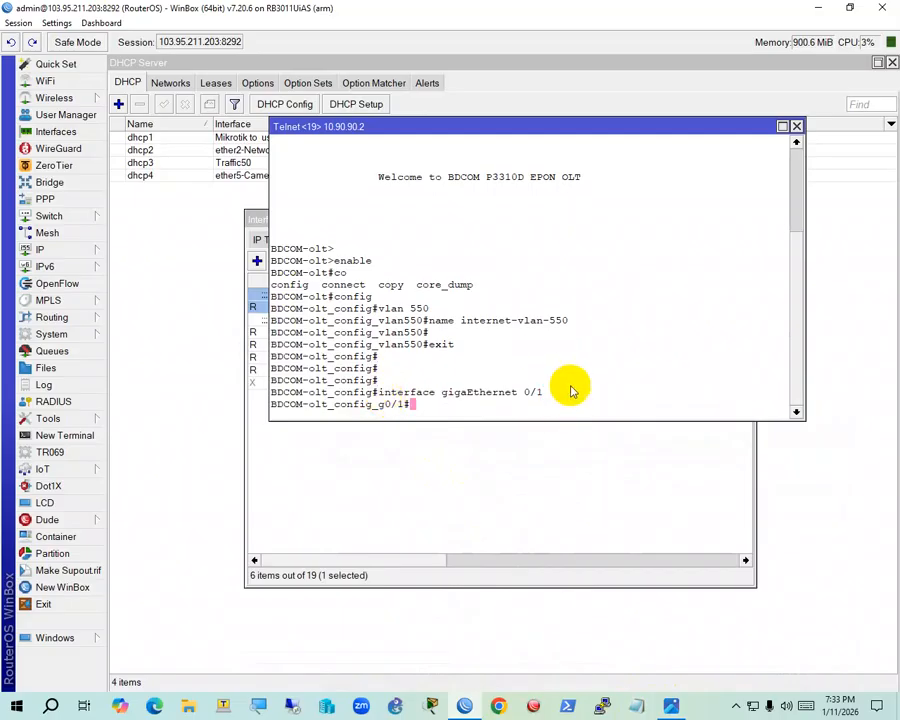
pyautogui.click(685, 706)
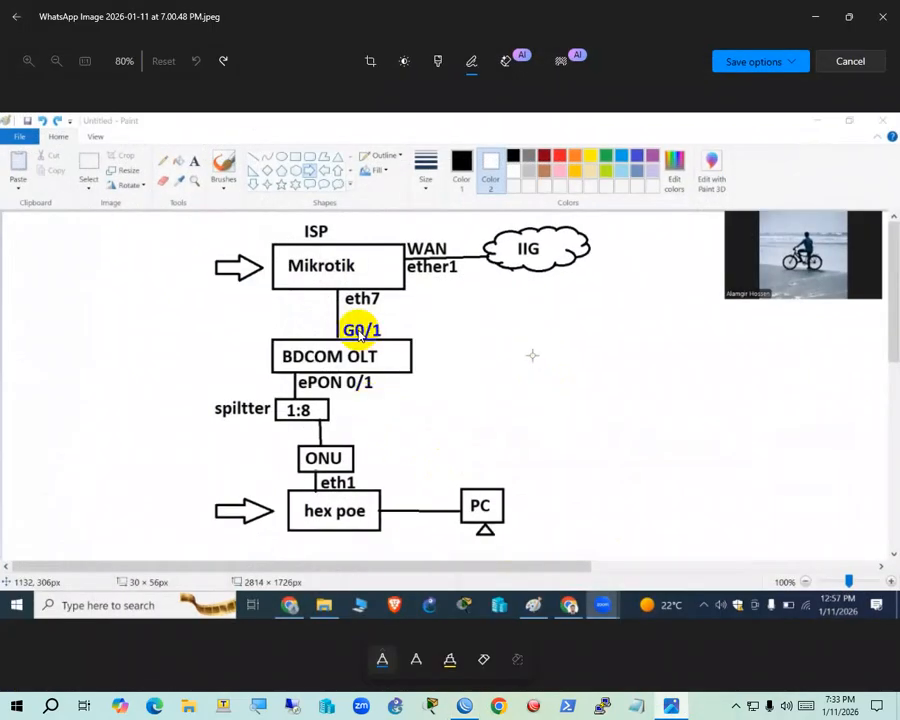
pyautogui.click(605, 706)
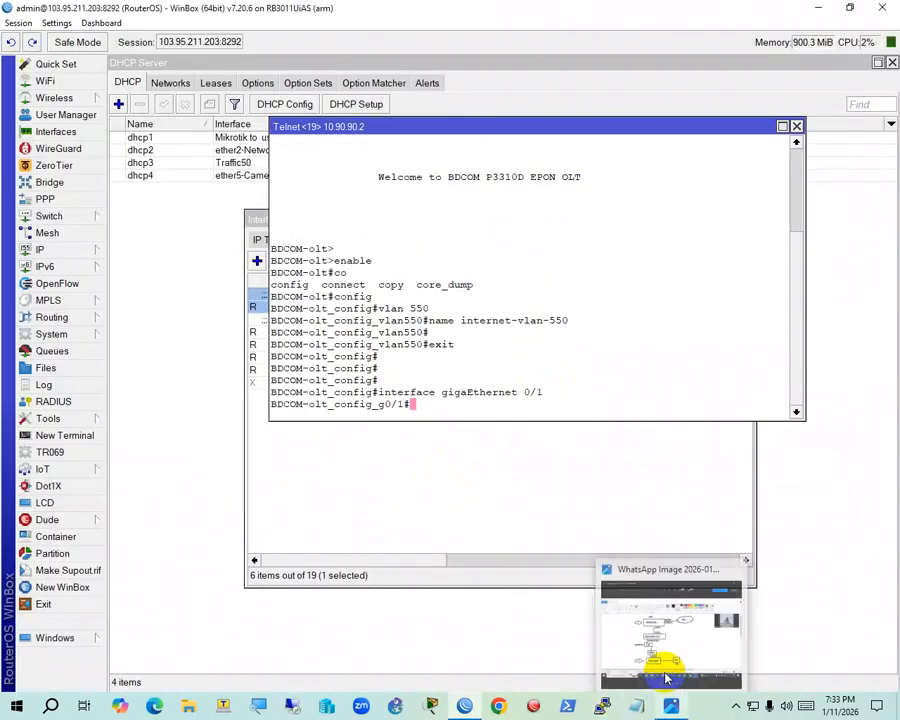
pyautogui.write('switchport mode trunk')
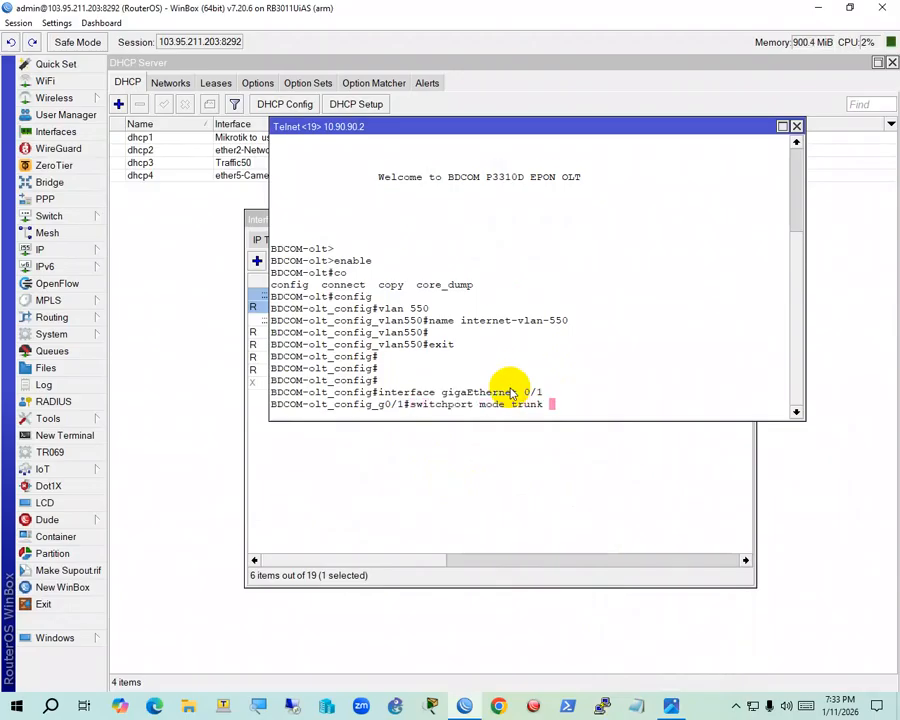
pyautogui.press('Return')
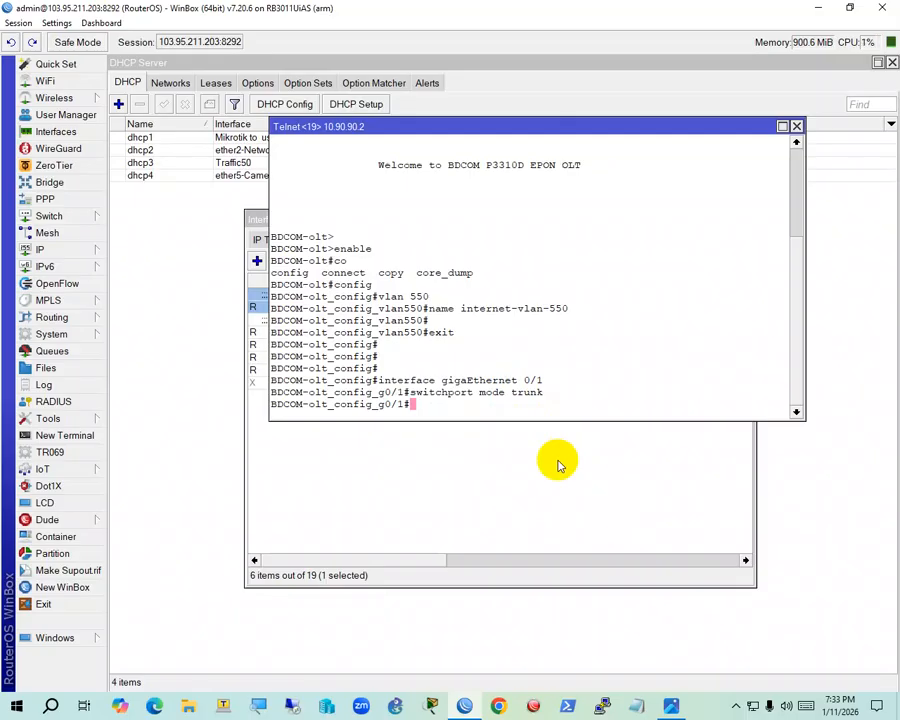
# Allow all VLANs on the trunk with 'switchport trunk vlan-allowed all'
pyautogui.write('s')
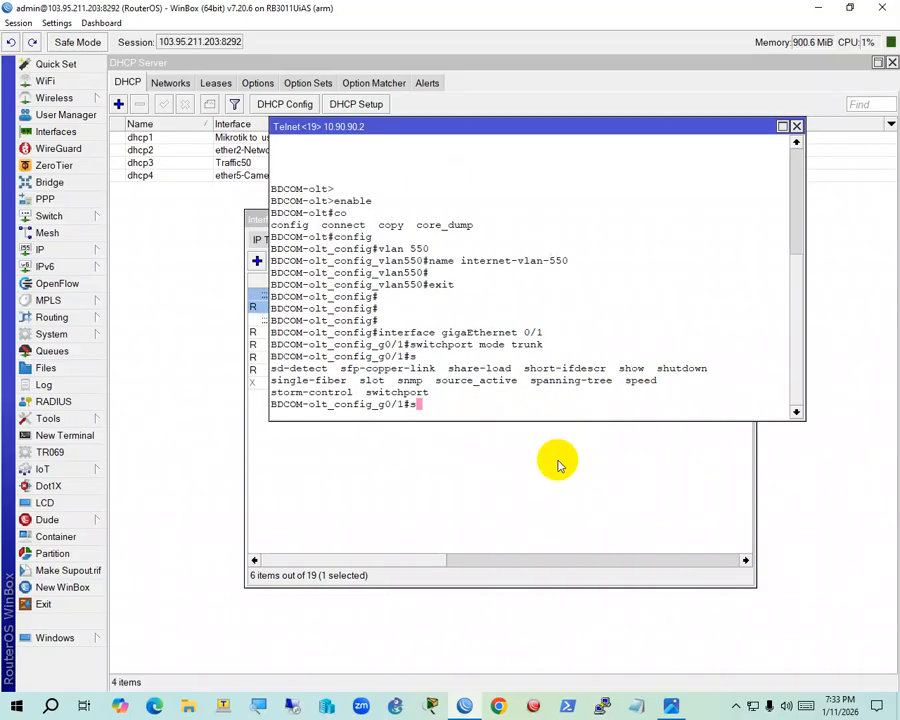
pyautogui.write('?witchport trunk a')
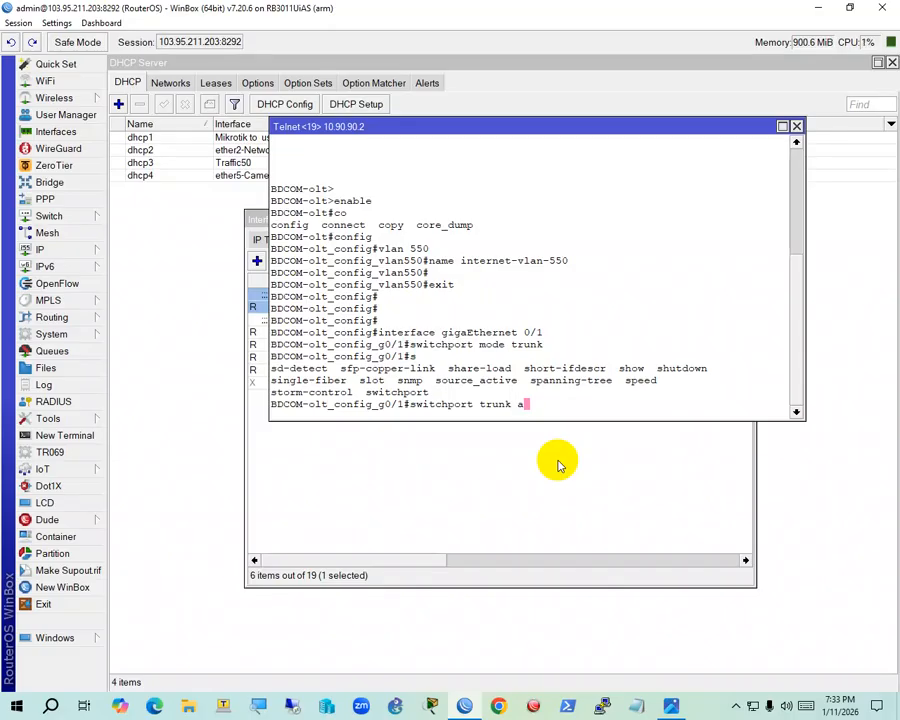
pyautogui.press('BackSpace')
pyautogui.write('v')
pyautogui.press('Tab')
pyautogui.write('a')
pyautogui.press('Tab')
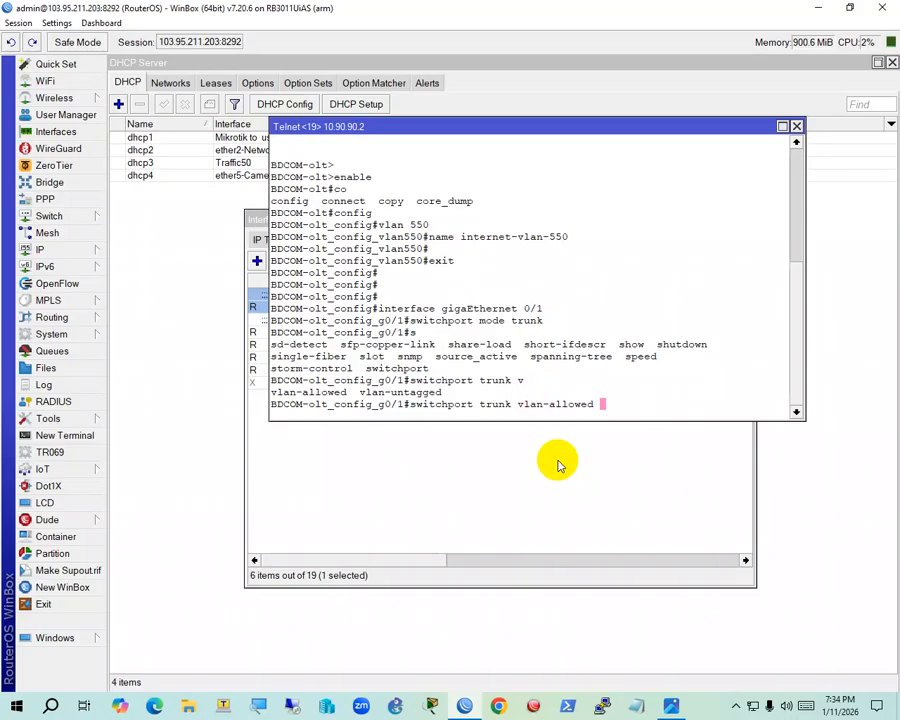
pyautogui.write('10')
pyautogui.press('BackSpace')
pyautogui.write('00,200,30')
pyautogui.press('BackSpace')
pyautogui.press('BackSpace')
pyautogui.press('BackSpace')
pyautogui.press('BackSpace')
pyautogui.press('BackSpace')
pyautogui.press('BackSpace')
pyautogui.press('BackSpace')
pyautogui.press('BackSpace')
pyautogui.press('BackSpace')
pyautogui.press('BackSpace')
pyautogui.write('add 10')
pyautogui.write('0')
pyautogui.write('m')
pyautogui.press('BackSpace')
pyautogui.write(',100,')
pyautogui.press('BackSpace')
pyautogui.press('BackSpace')
pyautogui.press('BackSpace')
pyautogui.press('BackSpace')
pyautogui.press('BackSpace')
pyautogui.press('BackSpace')
pyautogui.press('BackSpace')
pyautogui.press('BackSpace')
pyautogui.press('BackSpace')
pyautogui.press('BackSpace')
pyautogui.press('BackSpace')
pyautogui.write('ll')
pyautogui.press('Return')
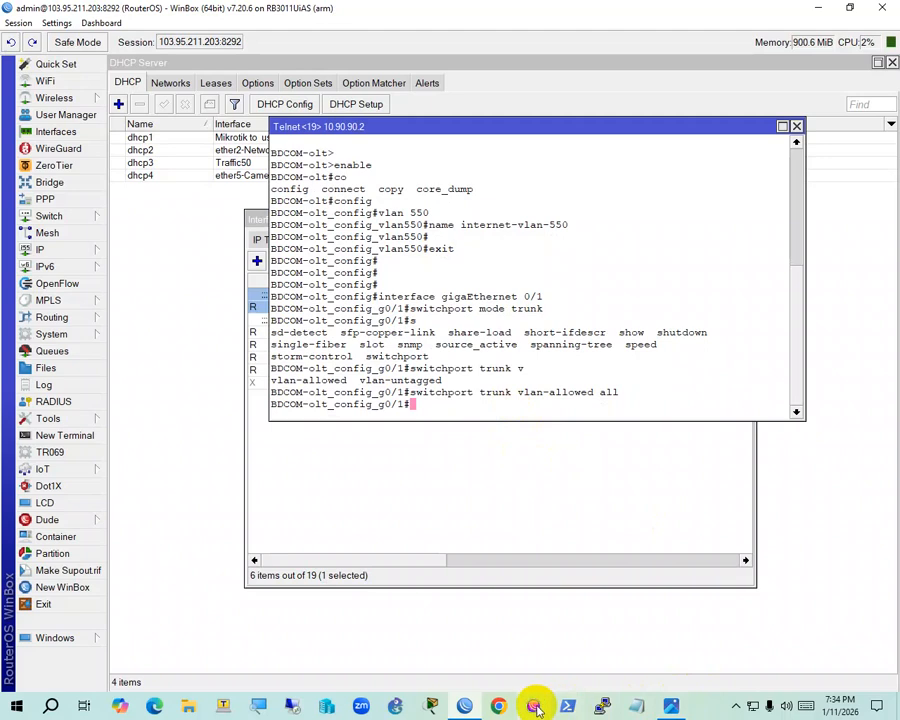
# Leave gigaEthernet 0/1 and enter configuration of interface EPON 0/1
pyautogui.click(670, 706)
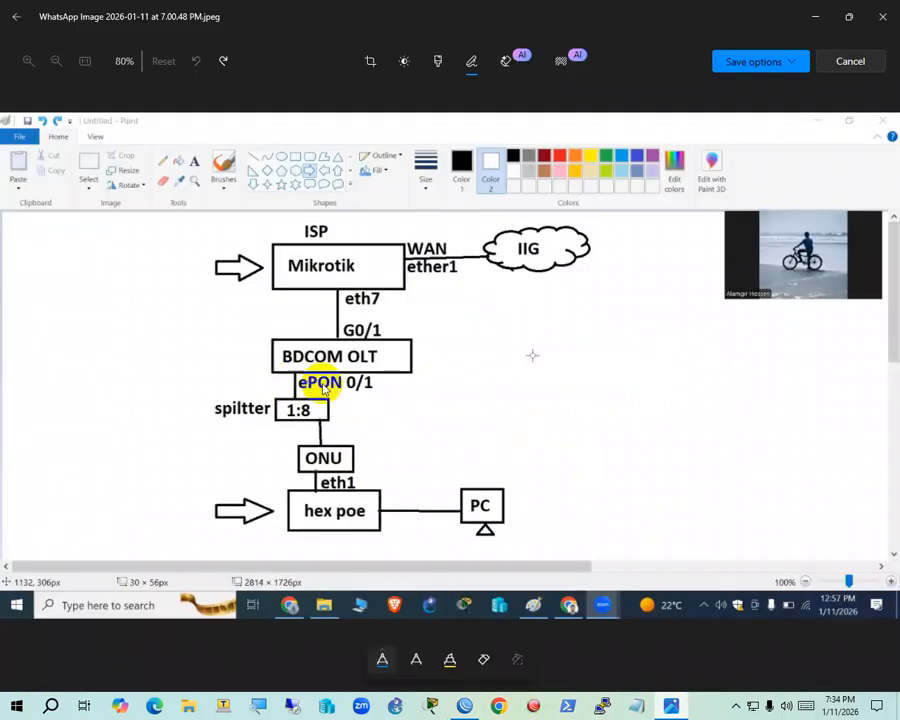
pyautogui.click(665, 708)
pyautogui.write('ex')
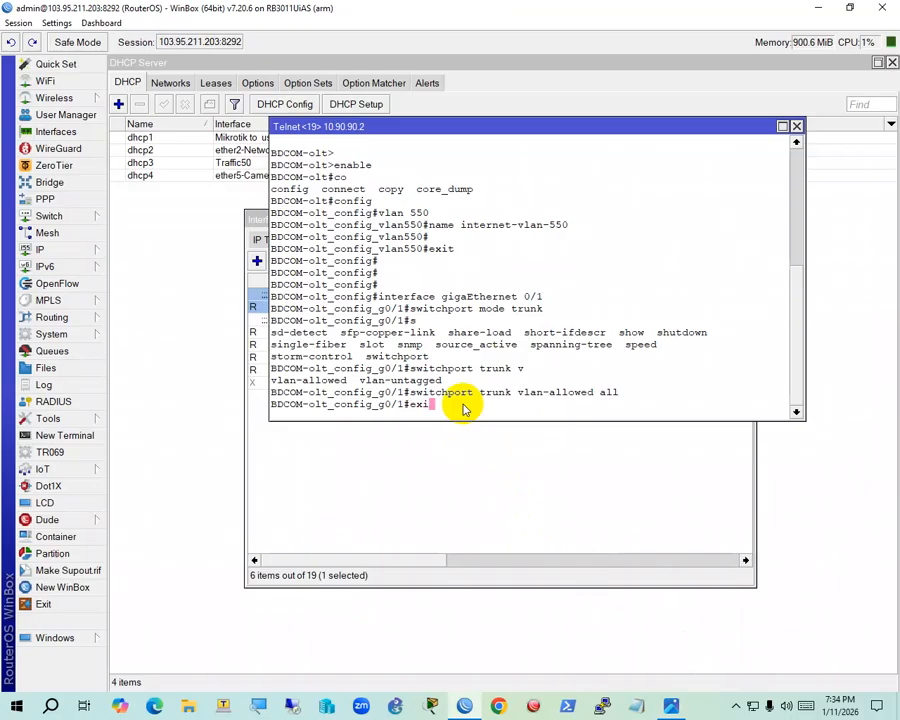
pyautogui.press('Return')
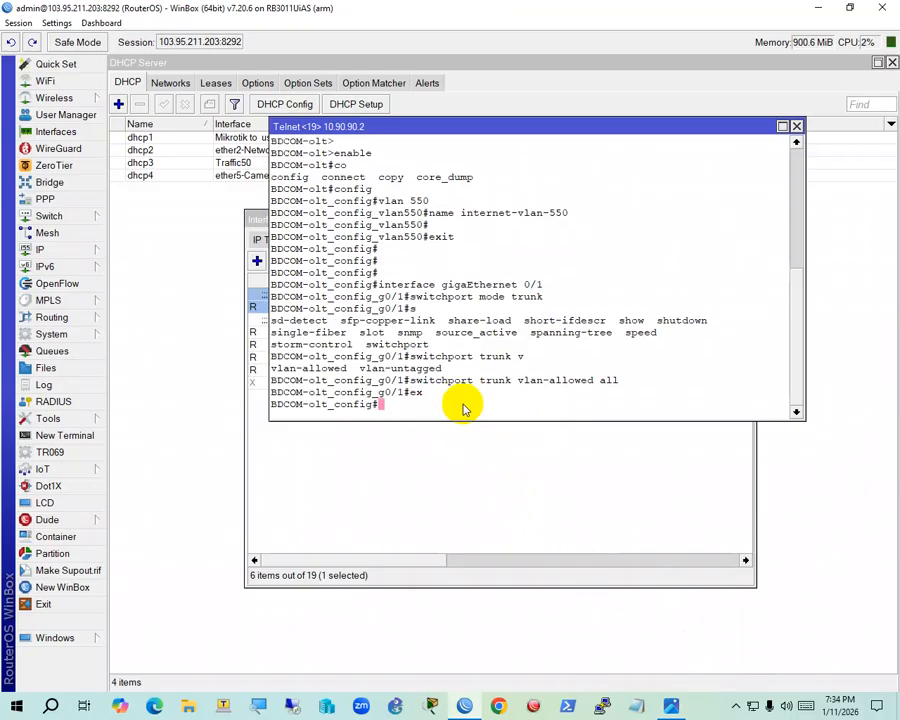
pyautogui.write('int')
pyautogui.press('Tab')
pyautogui.write('EPON 0/1')
pyautogui.press('Return')
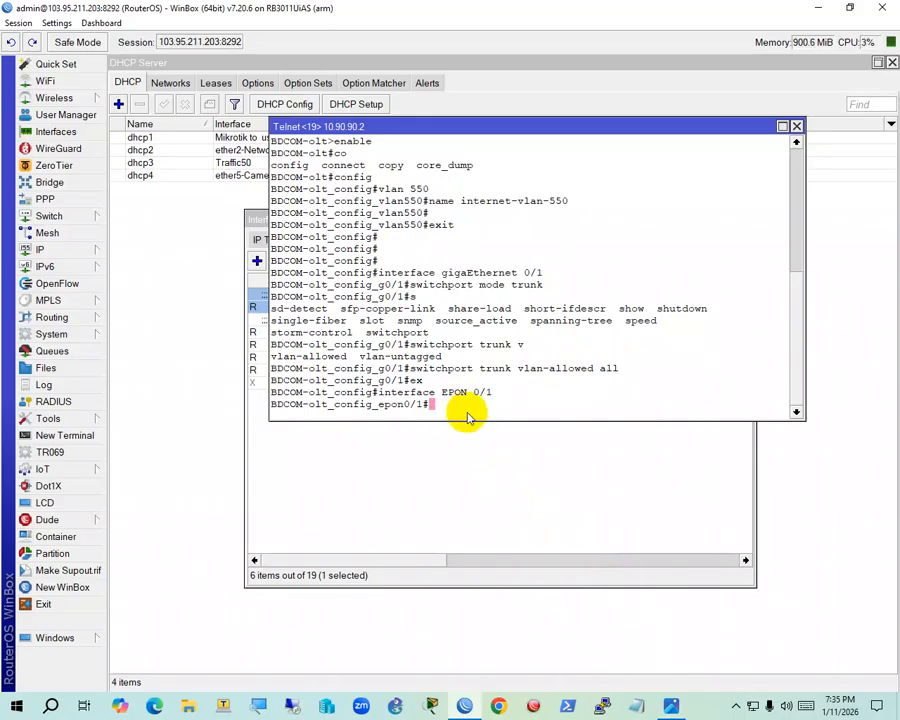
# Set EPON 0/1 to switchport mode access with switchport pvid 550
pyautogui.write('switchport mode access')
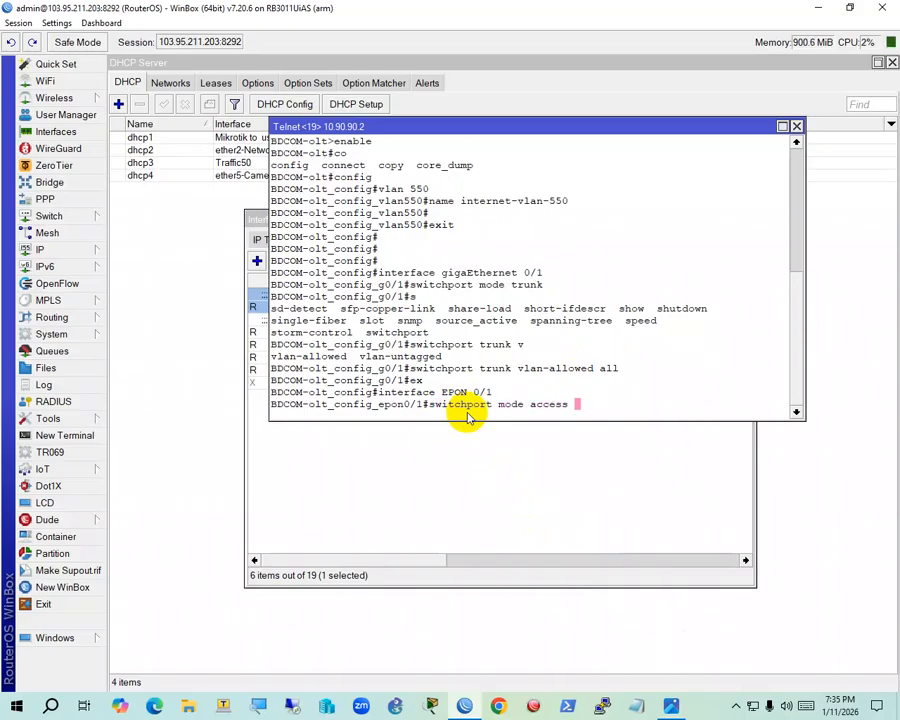
pyautogui.press('Return')
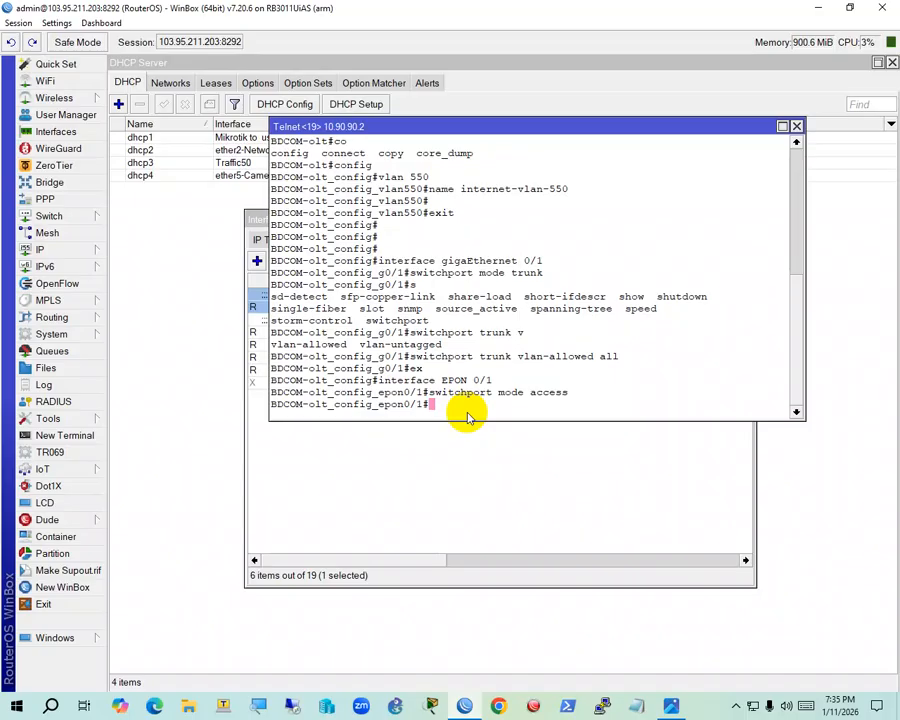
pyautogui.write('switchport p')
pyautogui.press('?')
pyautogui.write('vid')
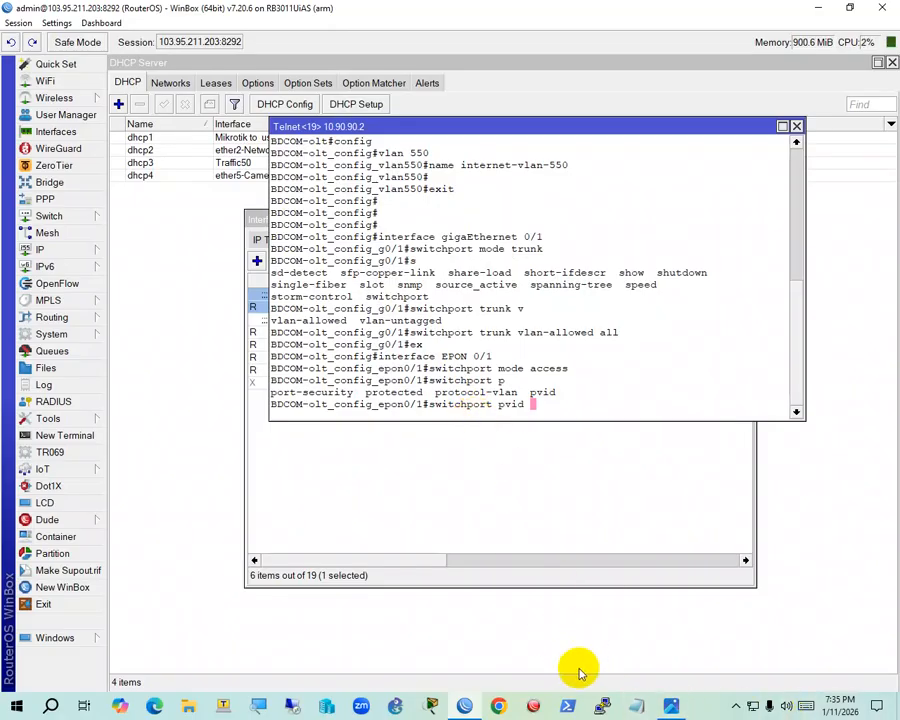
pyautogui.click(670, 703)
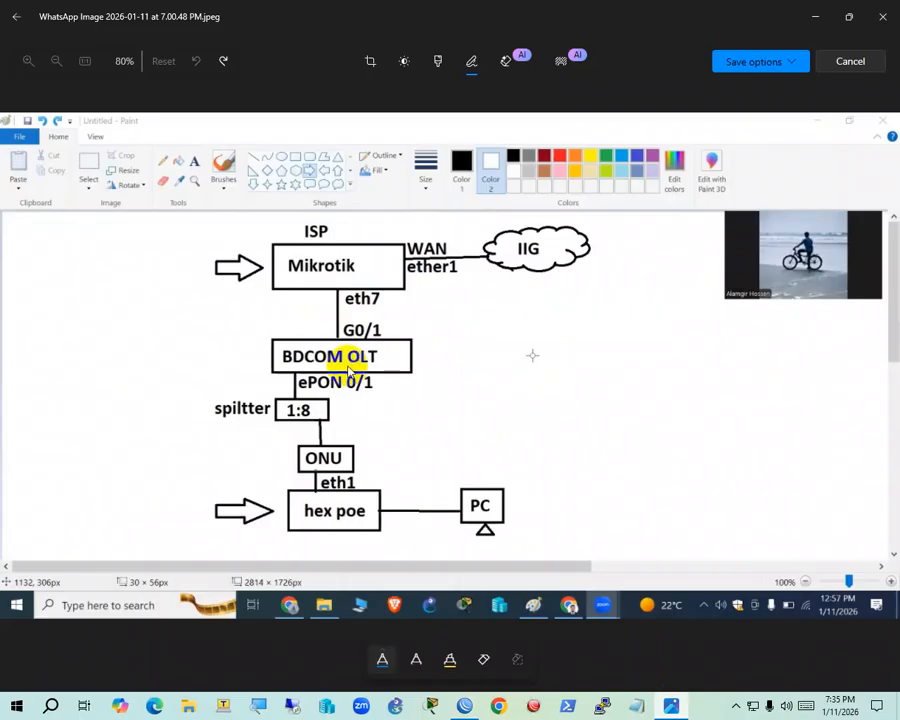
pyautogui.hotkey('alt', 'Tab')
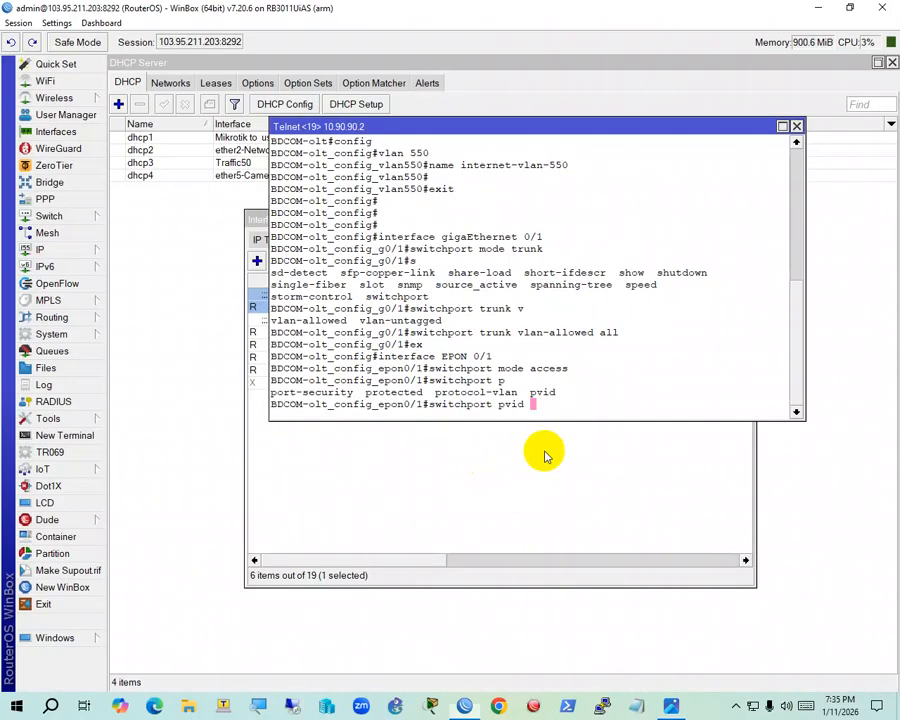
pyautogui.write('550')
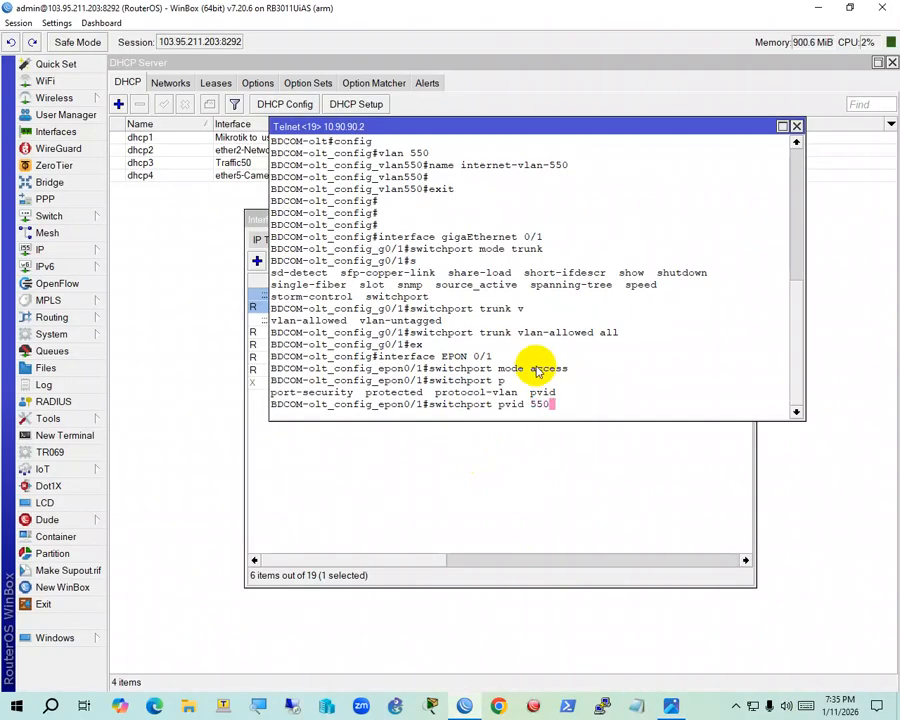
pyautogui.press('Return')
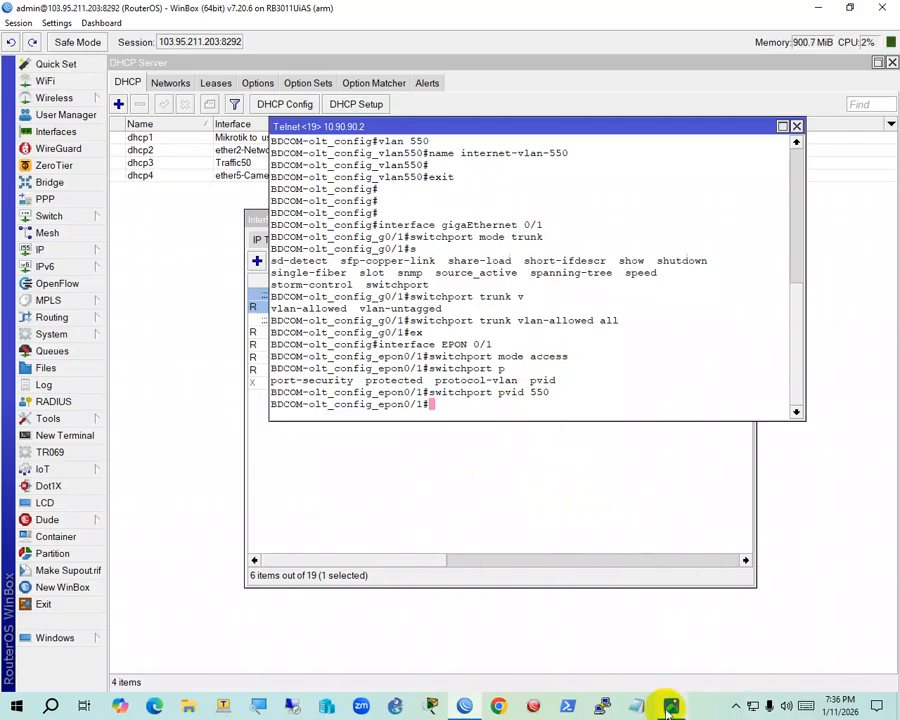
# Put the diagram away and close the existing DHCP Server list
pyautogui.moveTo(660, 706)
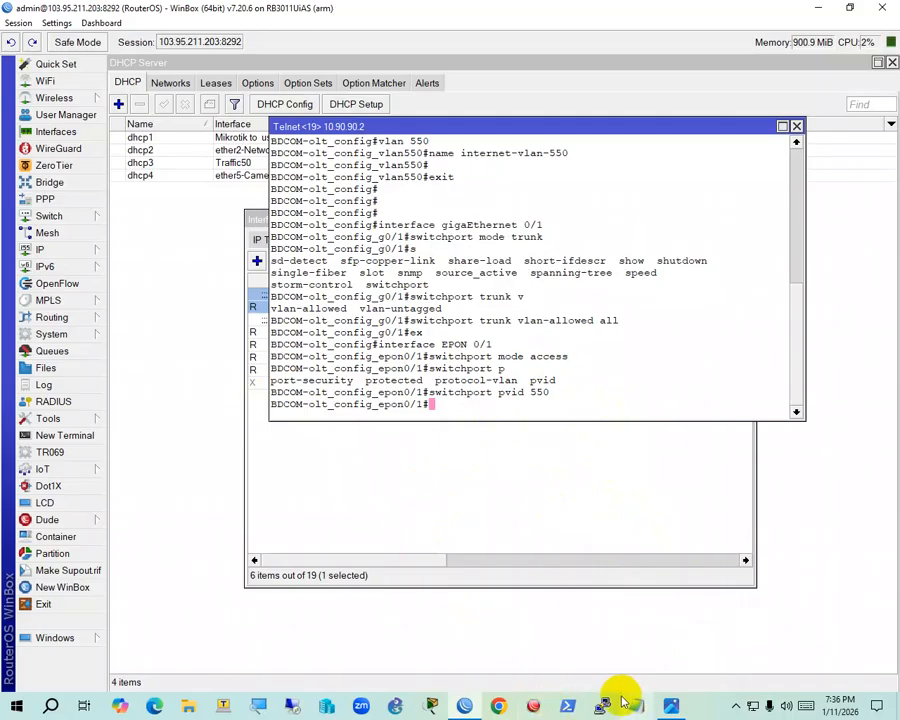
pyautogui.click(673, 703)
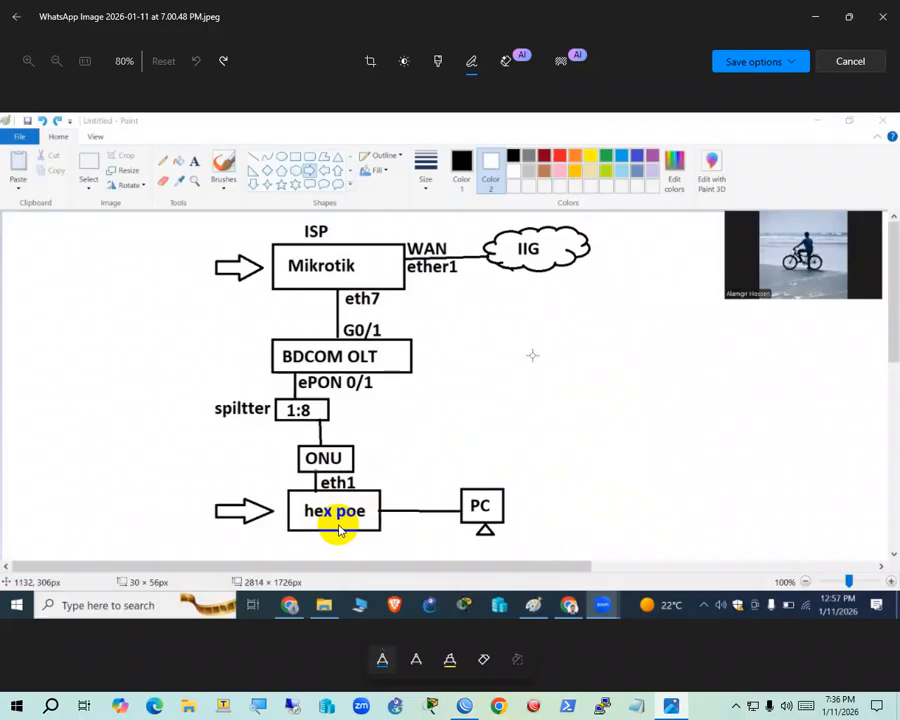
pyautogui.click(815, 16)
pyautogui.click(224, 305)
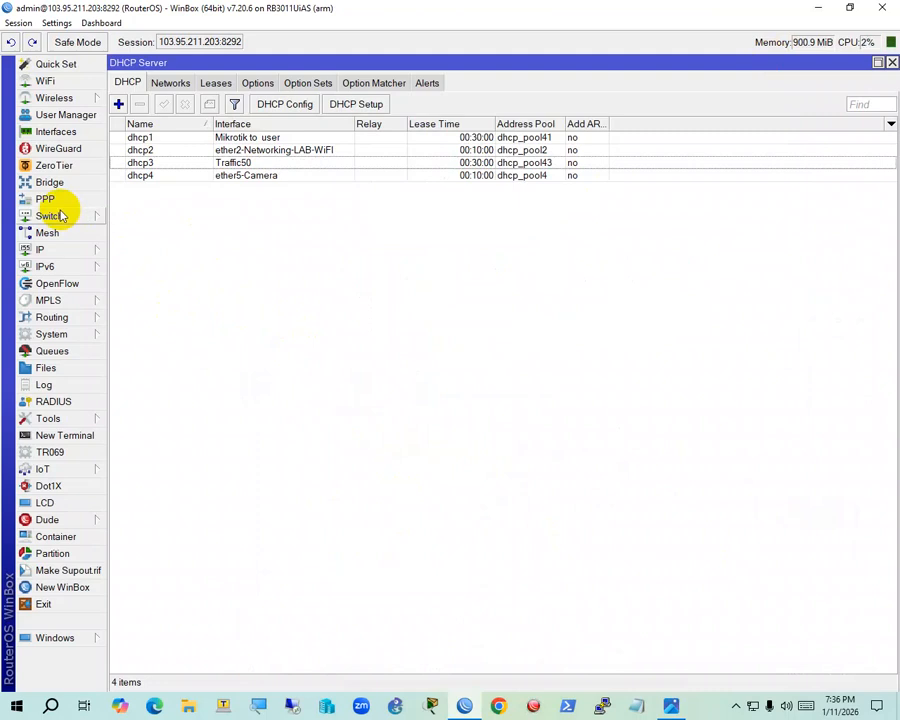
pyautogui.click(891, 62)
pyautogui.click(342, 462)
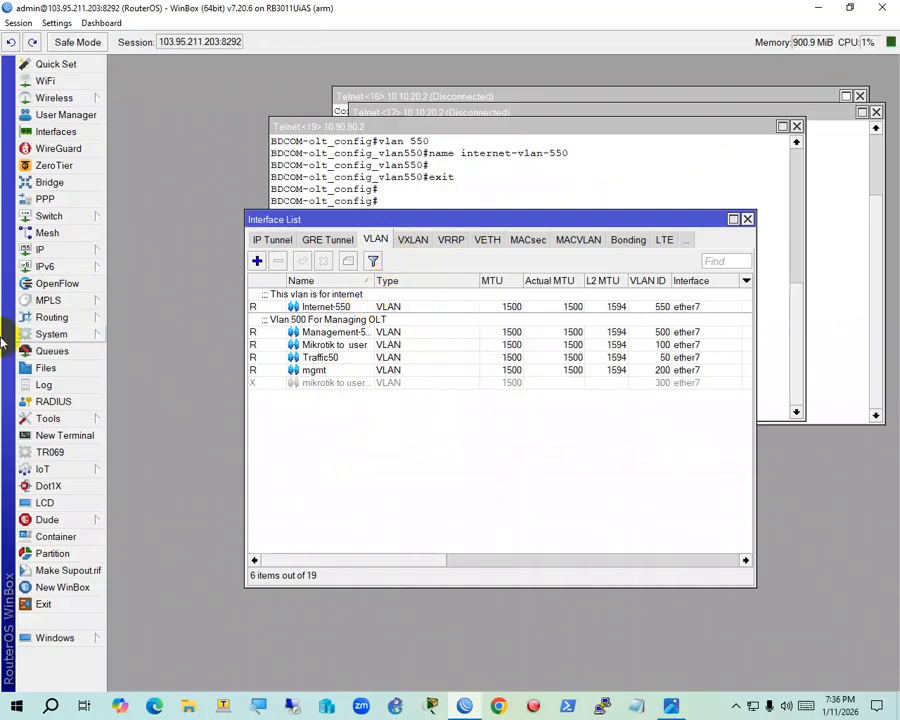
# Reopen IP > DHCP Server and start a new DHCP server entry
pyautogui.click(48, 249)
pyautogui.click(148, 294)
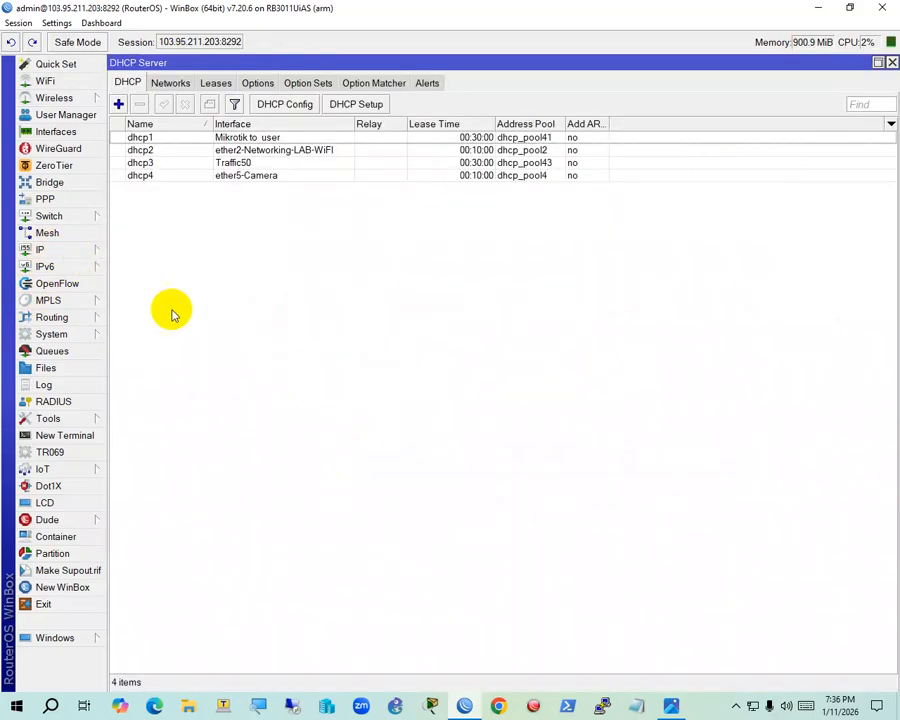
pyautogui.click(118, 104)
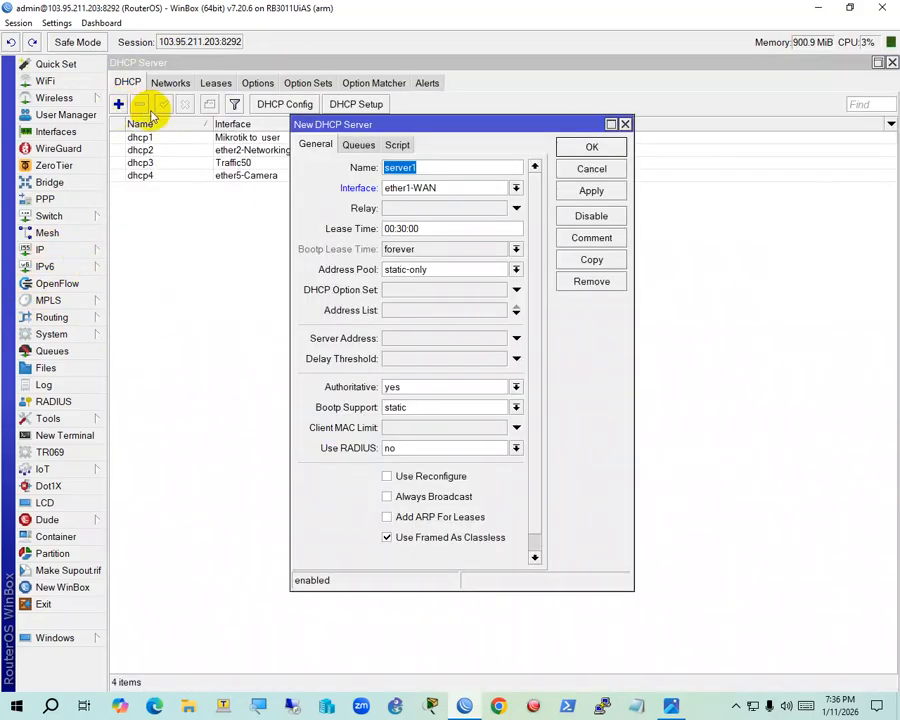
# Cancel the new-server form and start DHCP Setup on interface Internet-550
pyautogui.click(624, 125)
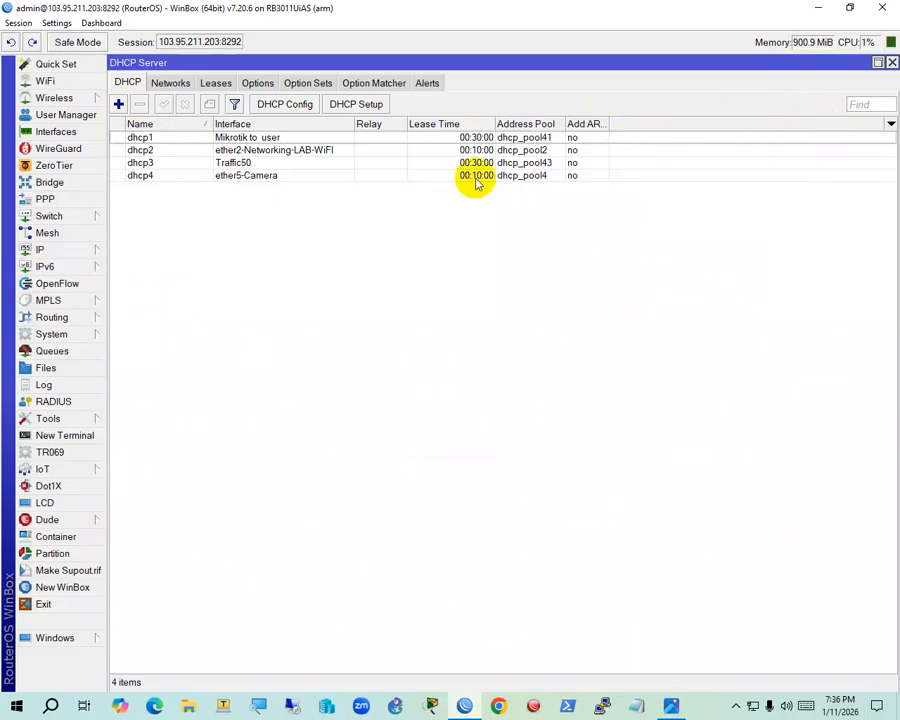
pyautogui.click(374, 106)
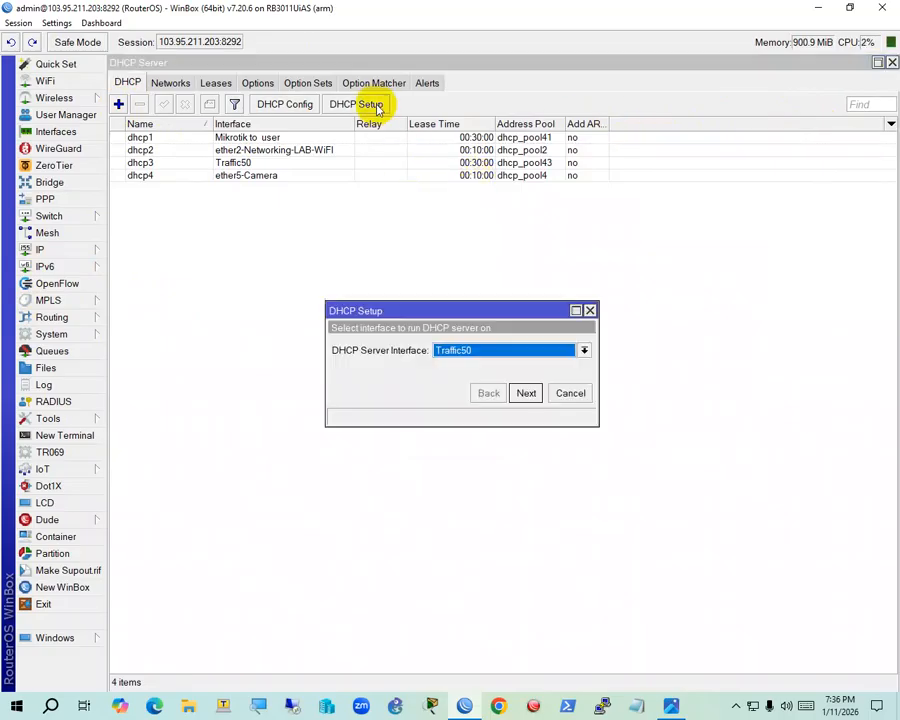
pyautogui.click(512, 350)
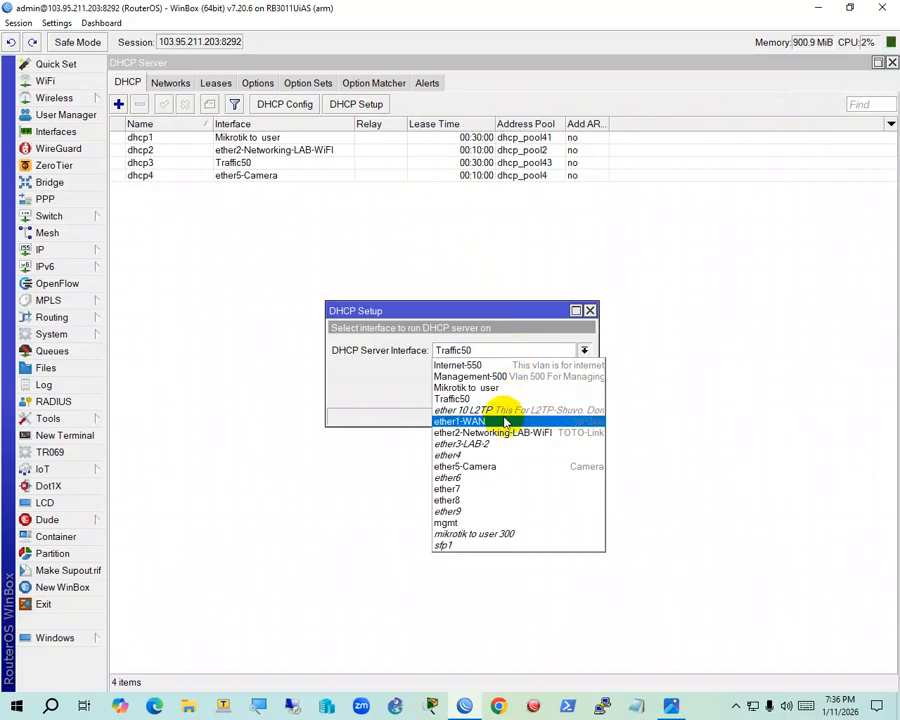
pyautogui.click(487, 366)
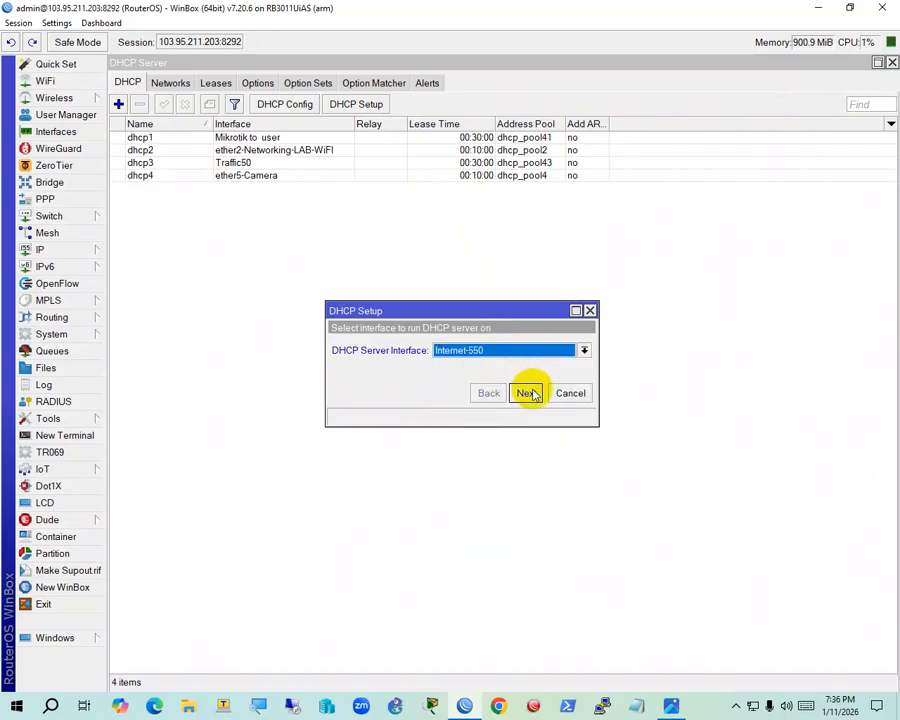
# Accept defaults: 172.17.0.0/26, gateway 172.17.0.1, DNS 103.95.208.37 and 8.8.8.8, 00:30:00 lease
pyautogui.click(528, 393)
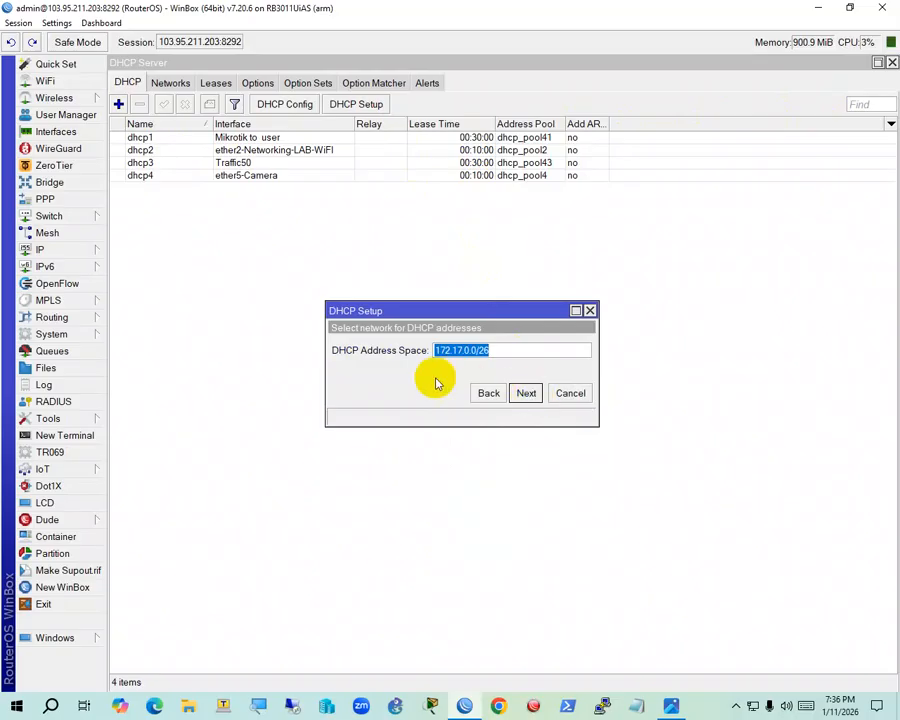
pyautogui.click(526, 394)
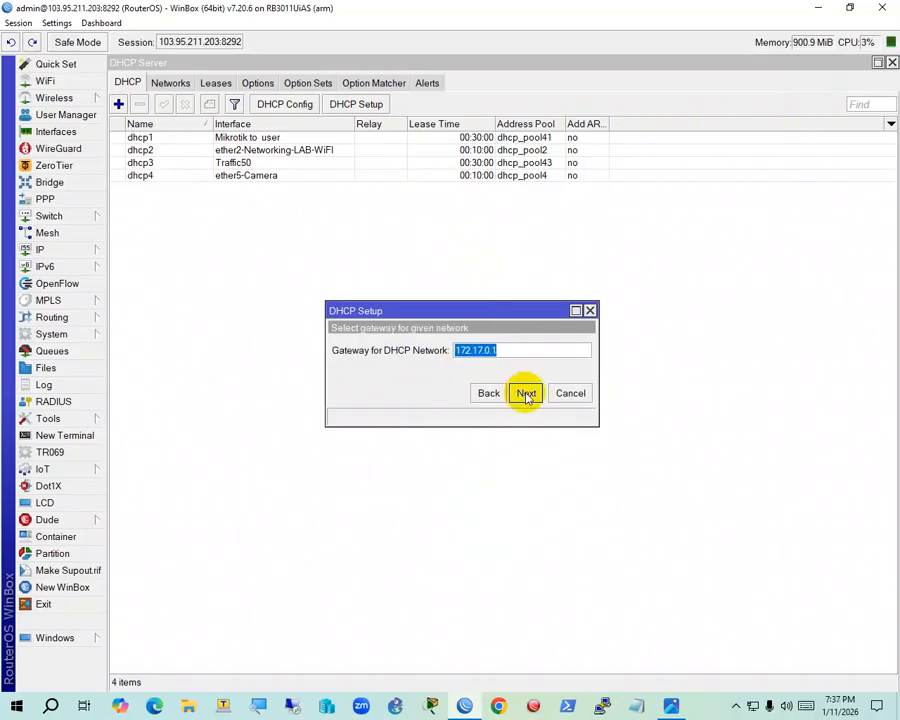
pyautogui.click(526, 394)
pyautogui.click(526, 394)
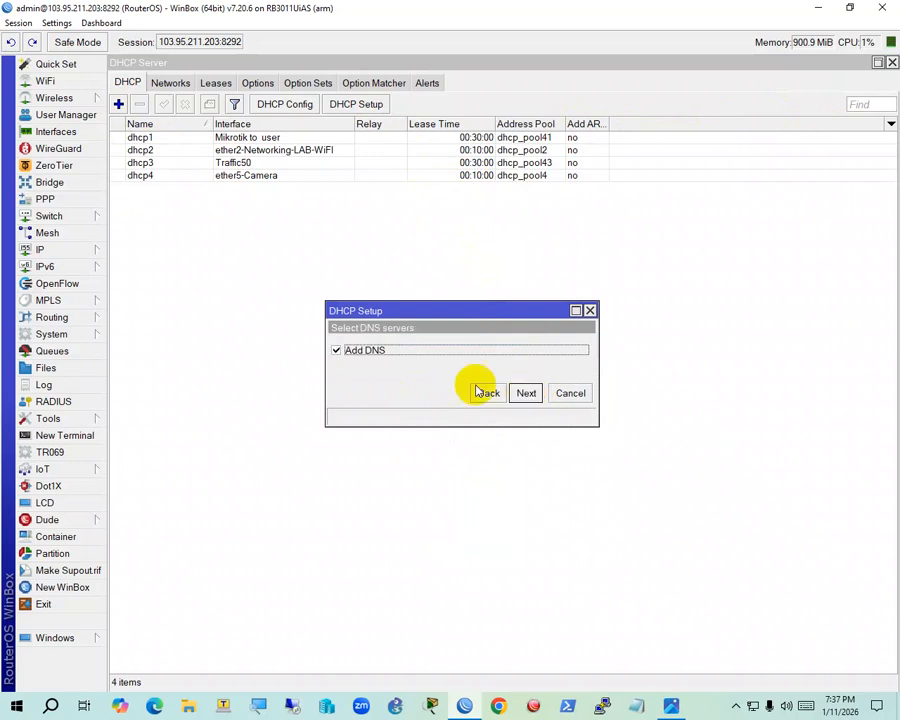
pyautogui.click(522, 393)
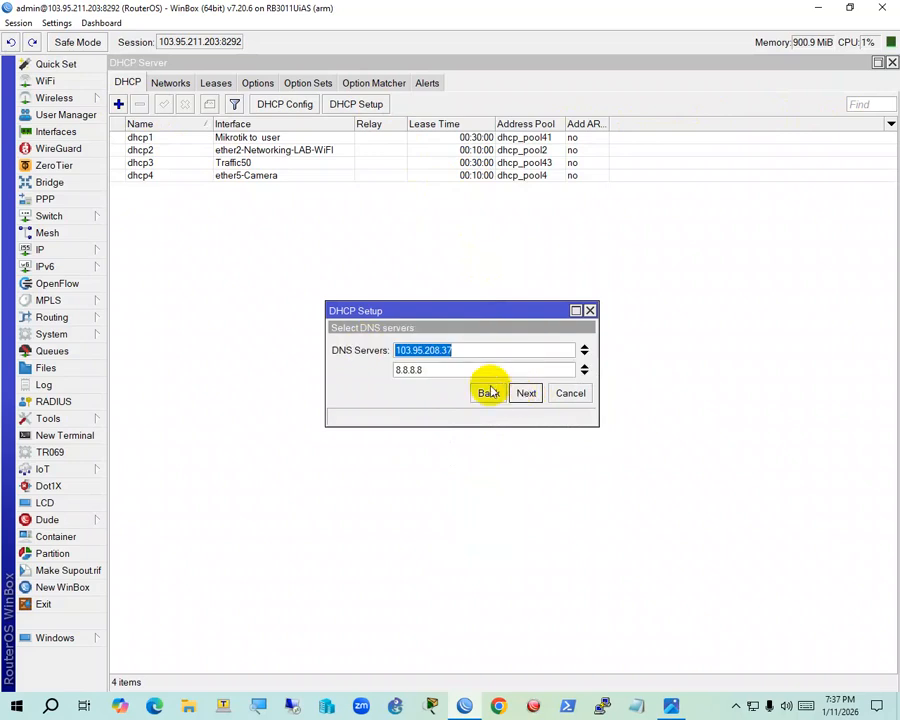
pyautogui.click(456, 350)
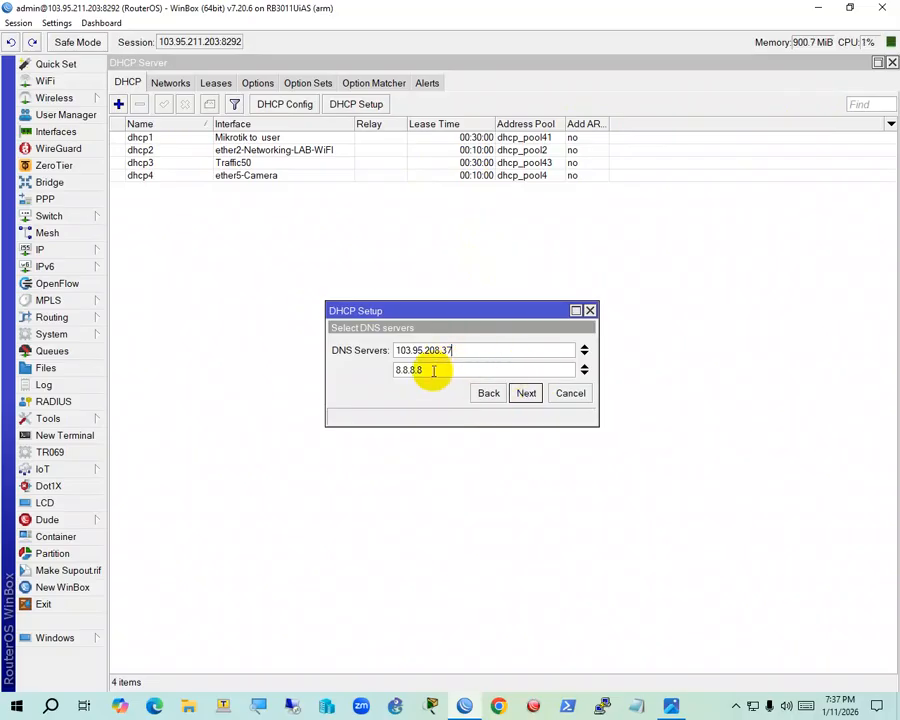
pyautogui.click(527, 398)
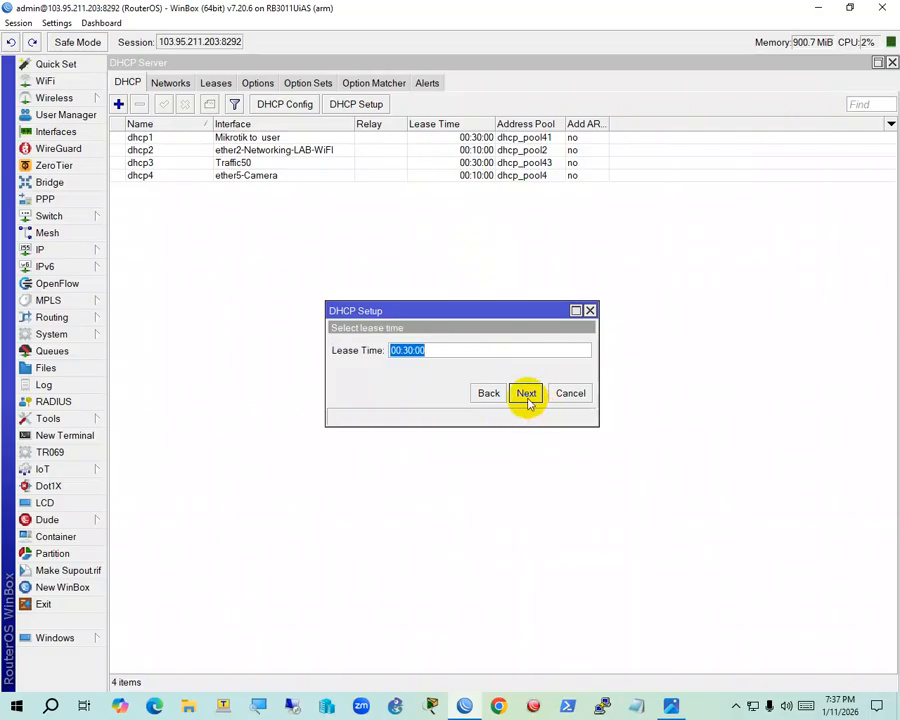
pyautogui.click(526, 394)
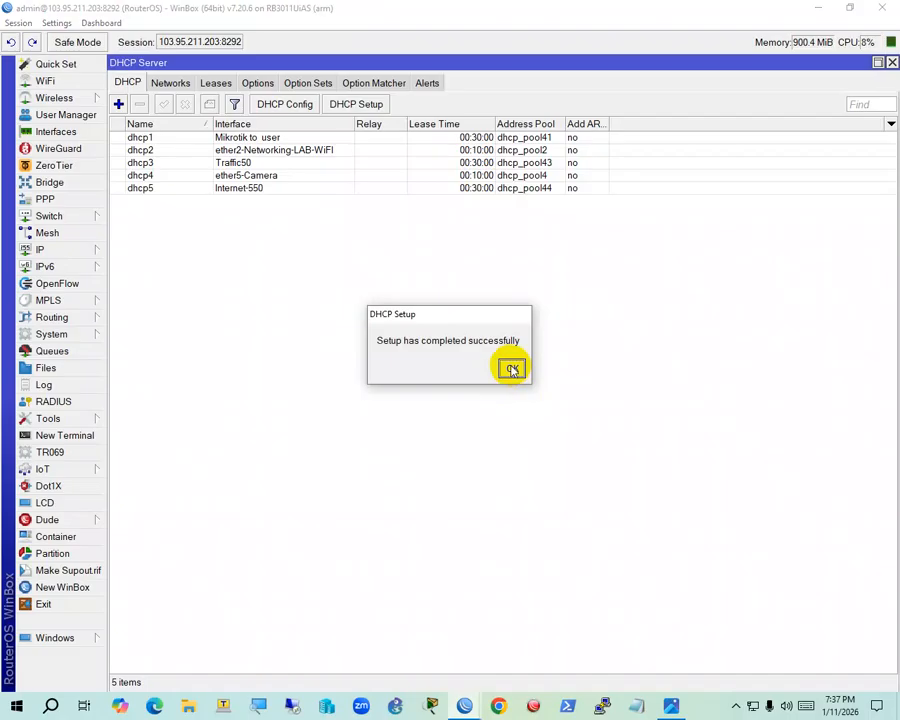
pyautogui.click(510, 368)
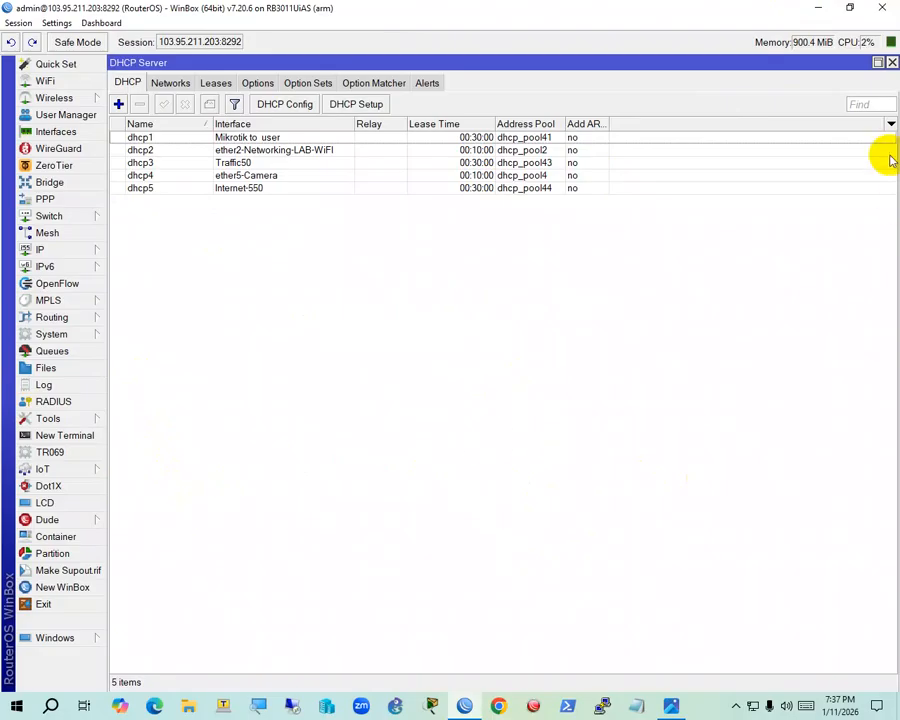
# Close the DHCP Server list and bring the OLT Telnet window to the front
pyautogui.click(891, 62)
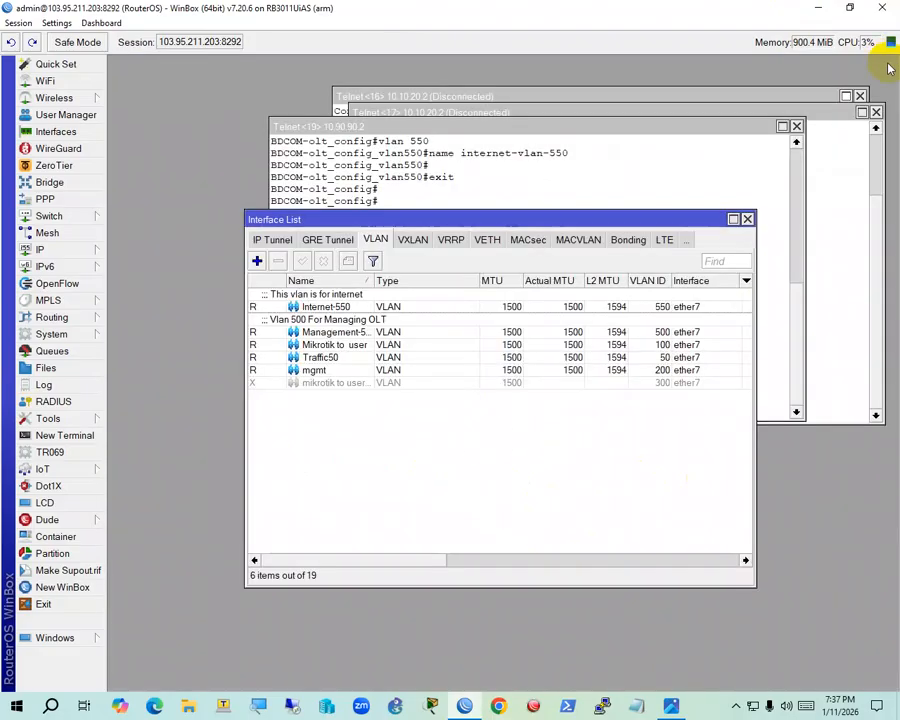
pyautogui.click(474, 185)
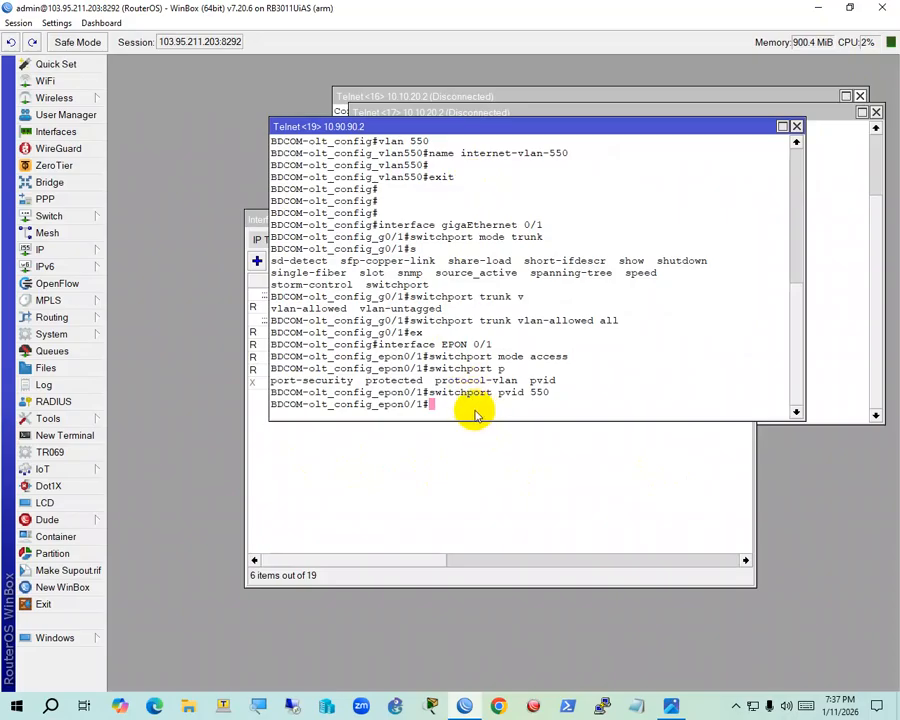
# Launch Chrome with the saved profile and load the OLT login page at 10.90.90.2
pyautogui.click(637, 706)
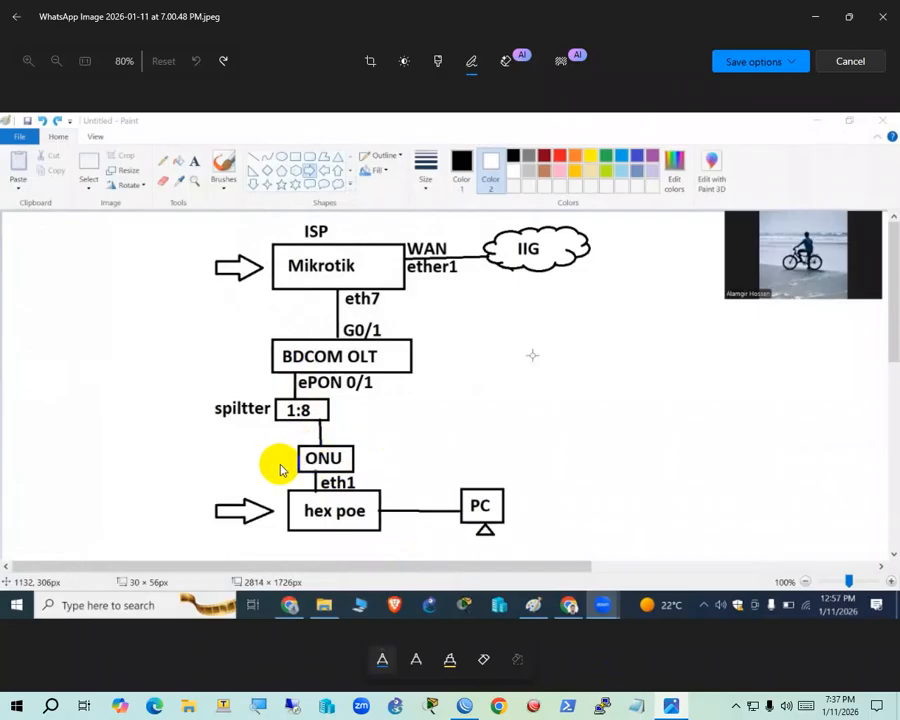
pyautogui.click(502, 707)
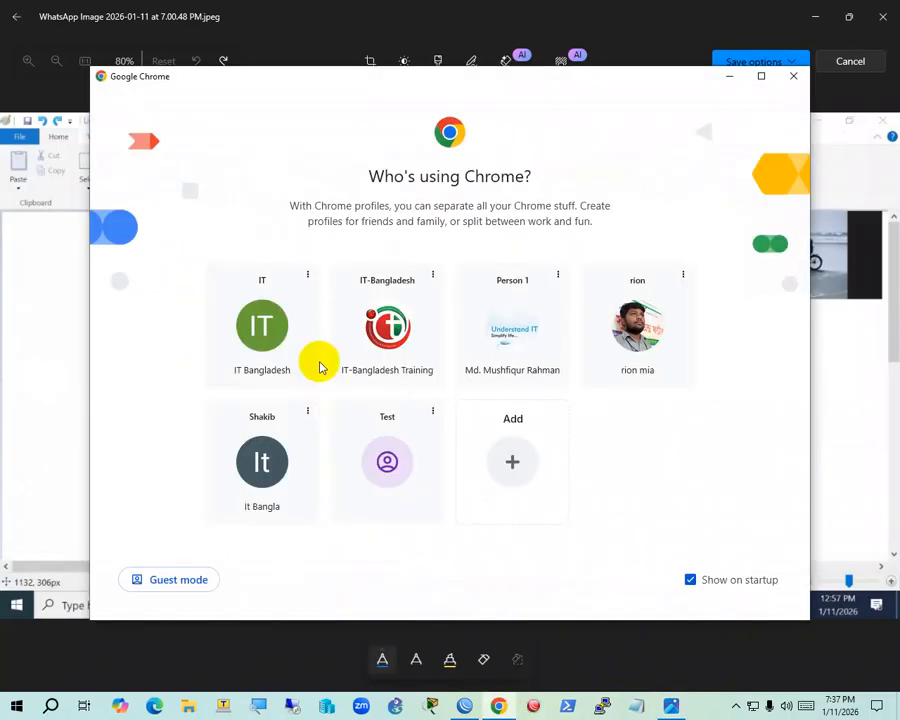
pyautogui.click(271, 355)
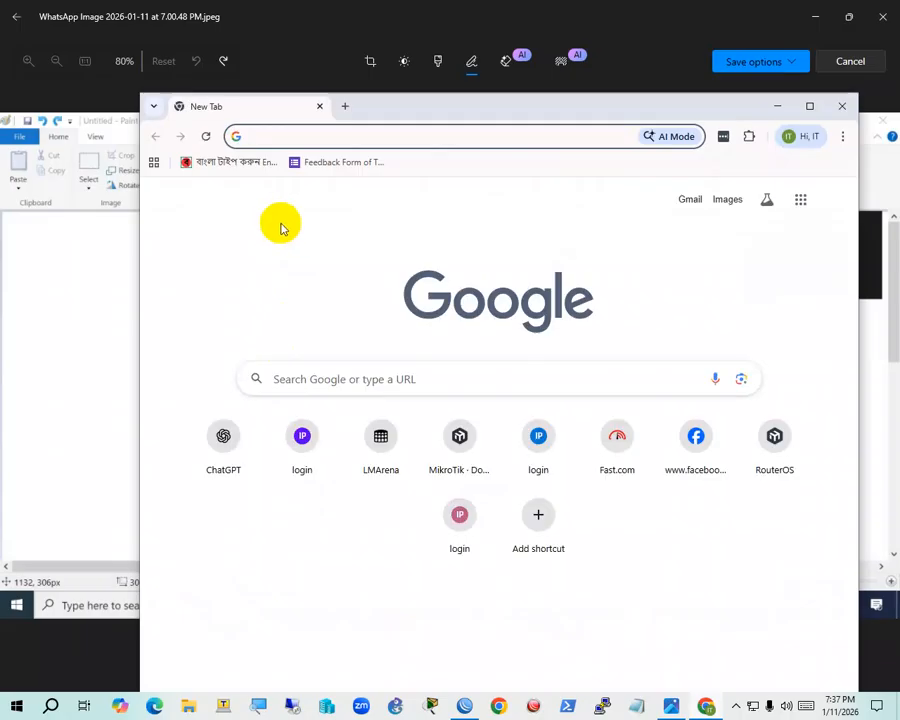
pyautogui.write('10')
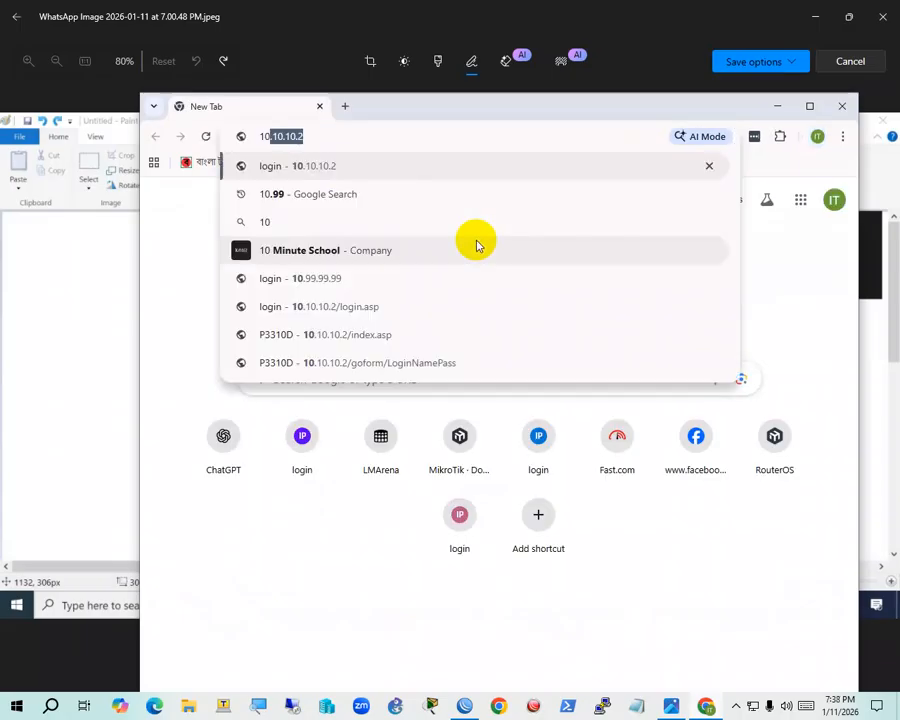
pyautogui.write('.90')
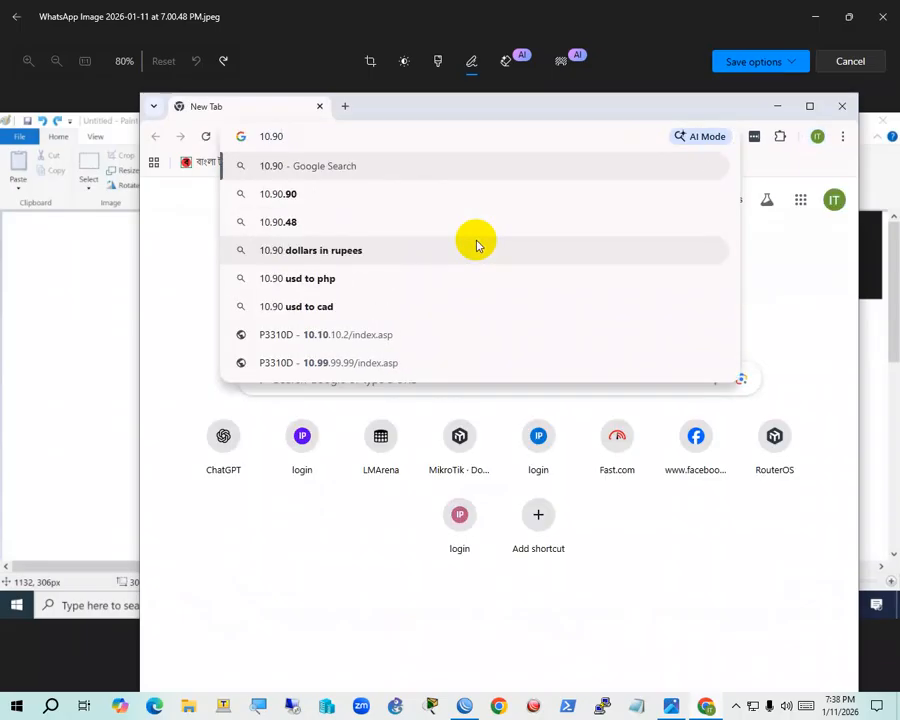
pyautogui.write('.90.2')
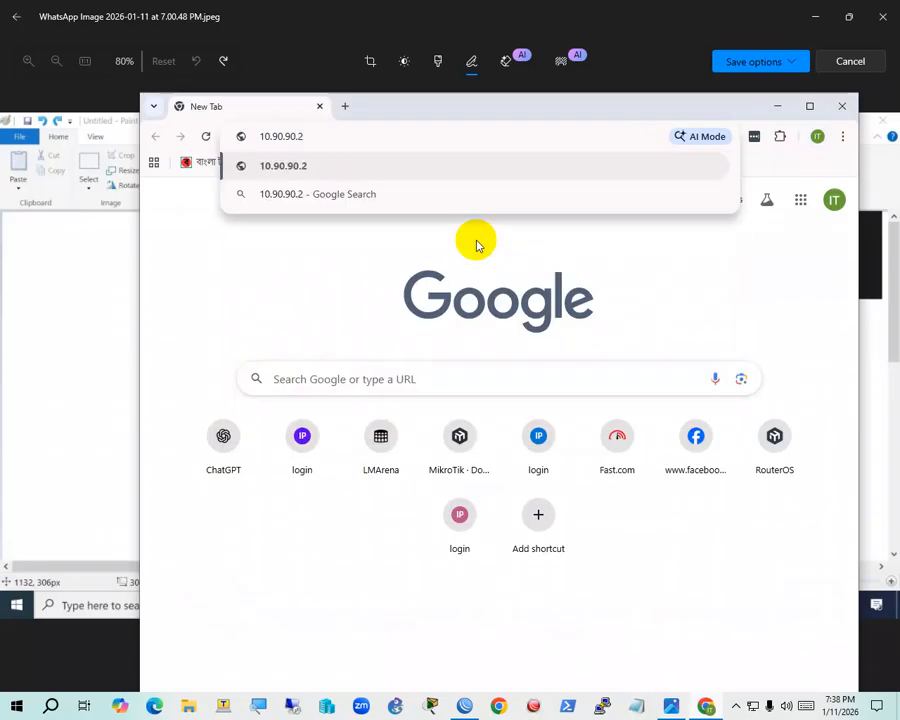
pyautogui.press('Return')
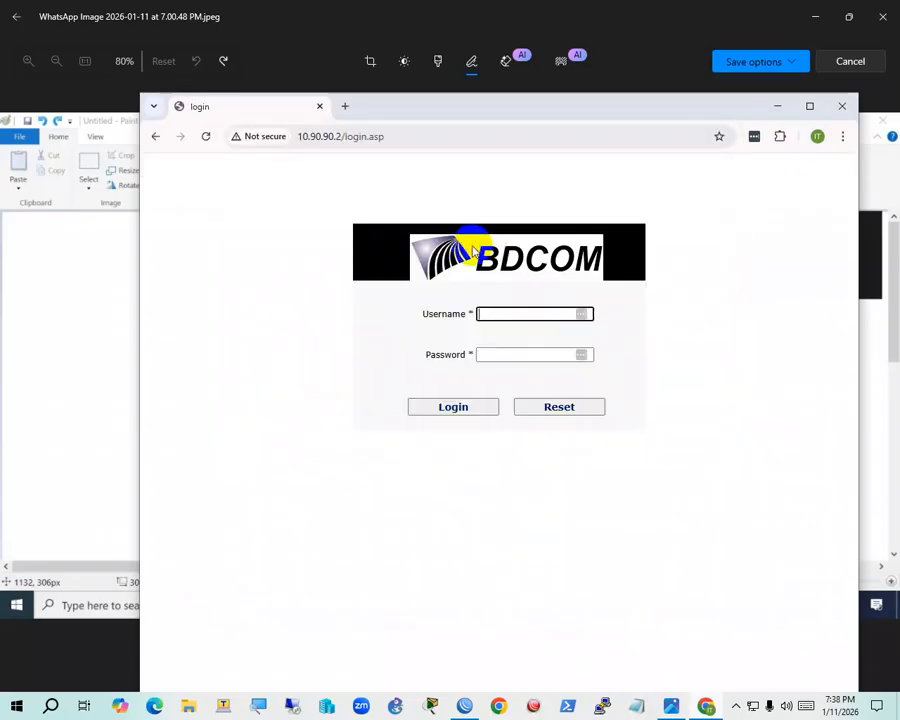
# Log in to the BDCOM OLT web UI with the admin username and its password
pyautogui.write('add')
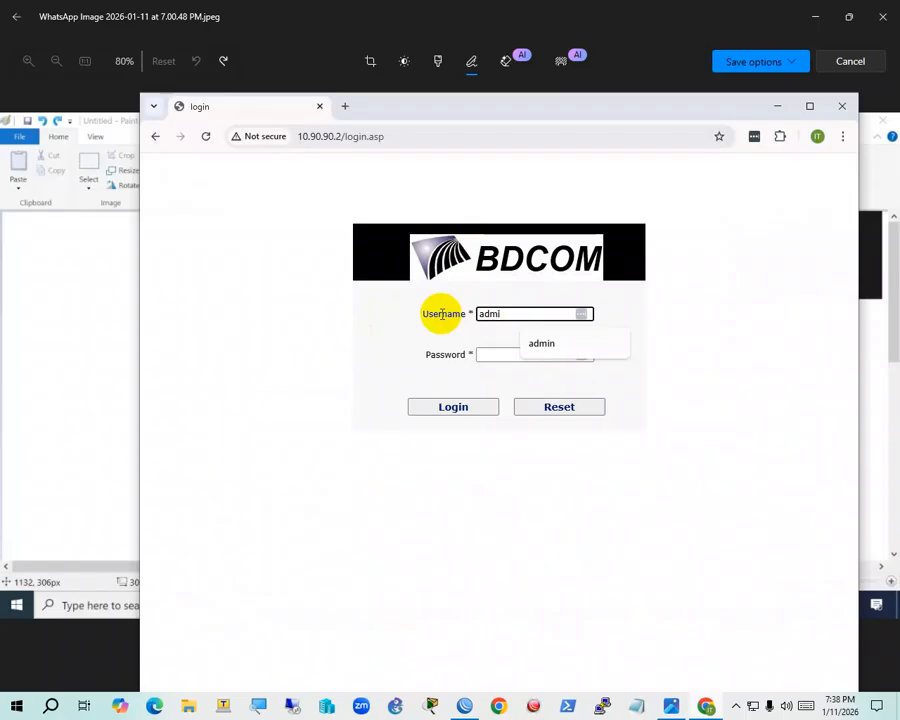
pyautogui.press('Tab')
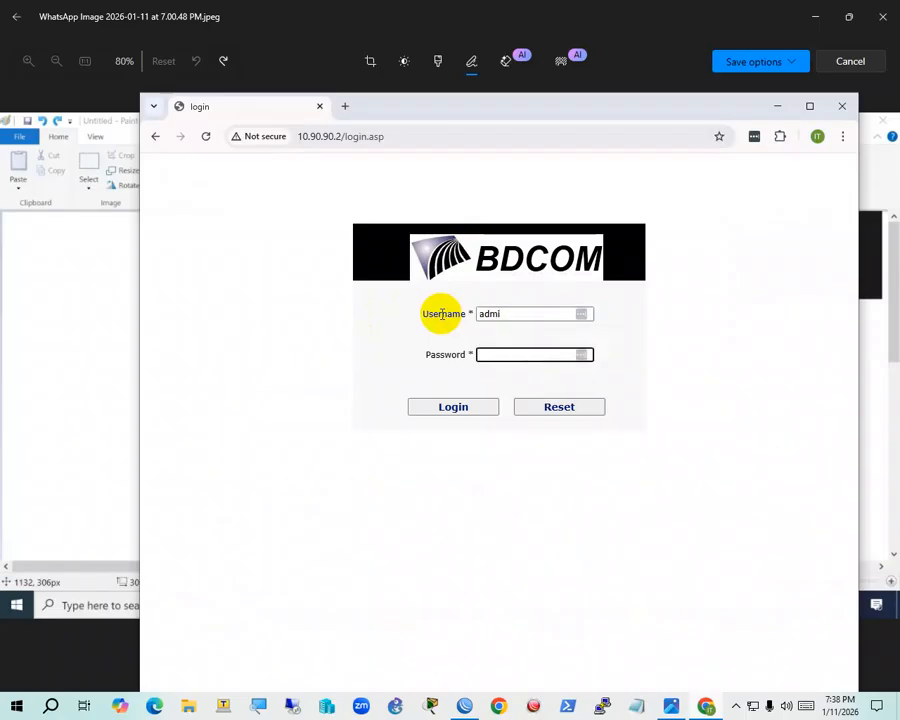
pyautogui.click(494, 312)
pyautogui.write('n')
pyautogui.press('Tab')
pyautogui.write('admi')
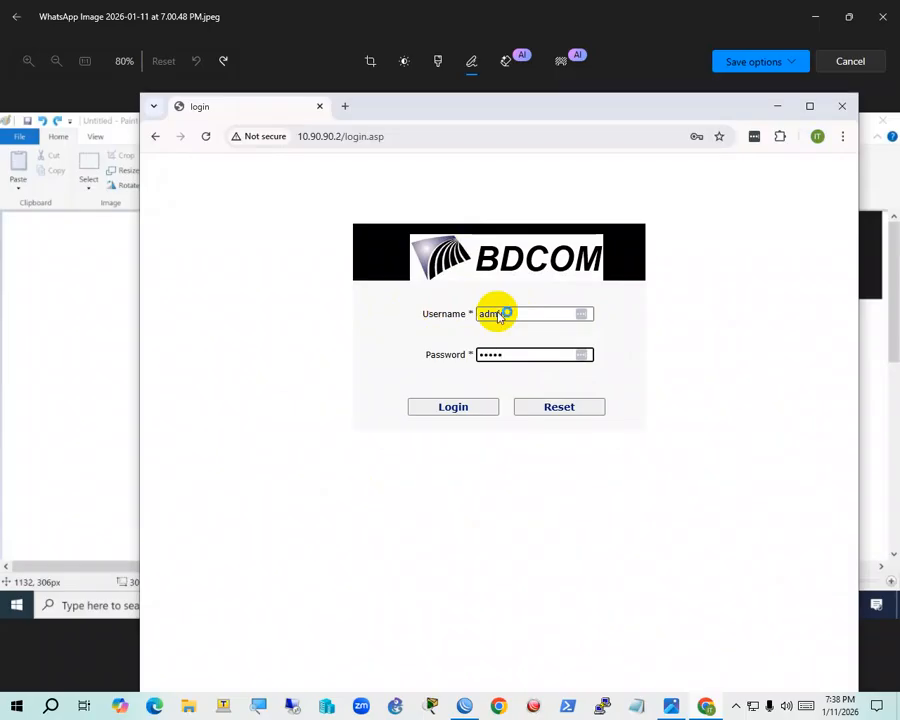
pyautogui.write('n')
pyautogui.press('Return')
# Dismiss the change-password and save-password prompts, maximize Chrome, then minimize it to show the diagram
pyautogui.click(621, 334)
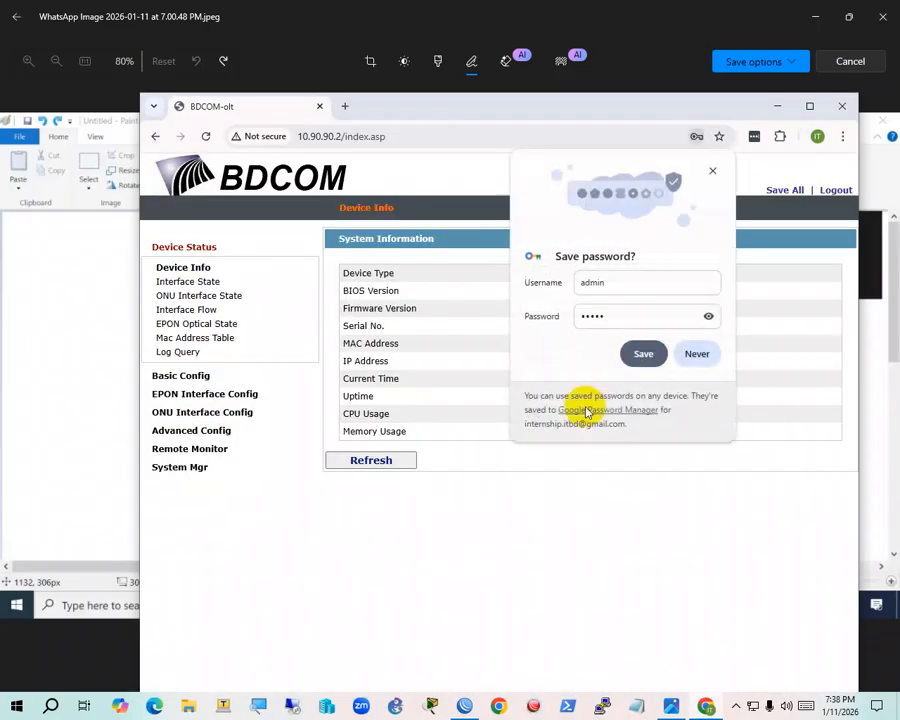
pyautogui.click(711, 171)
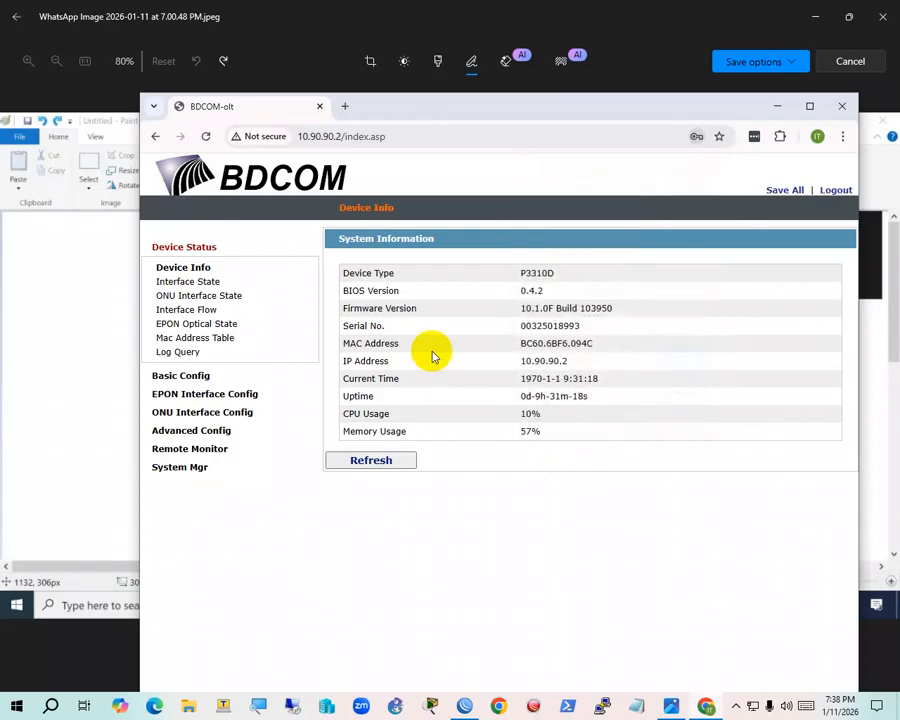
pyautogui.click(809, 106)
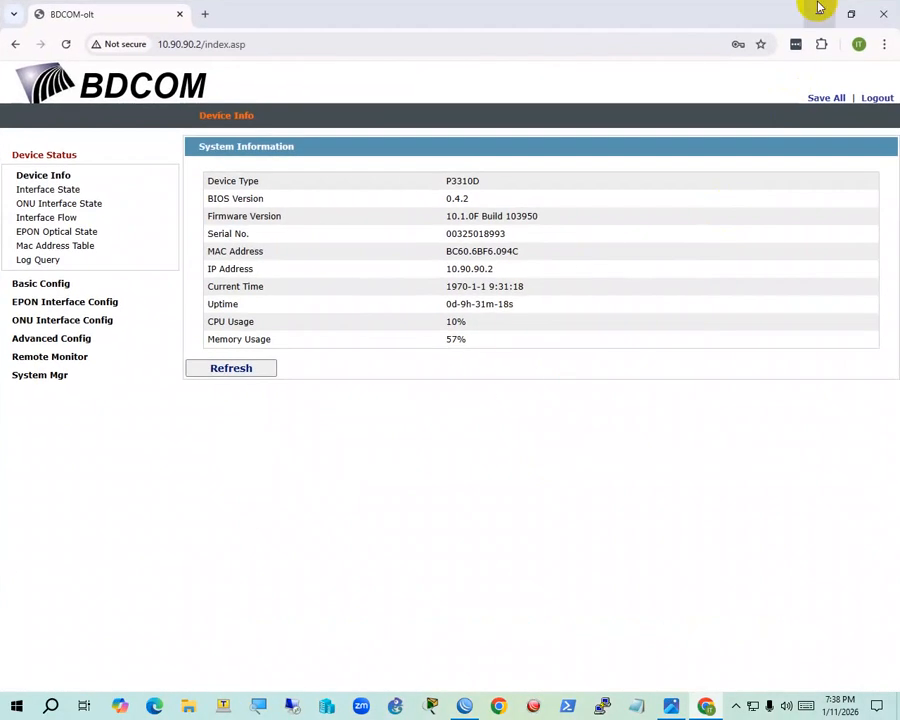
pyautogui.click(818, 10)
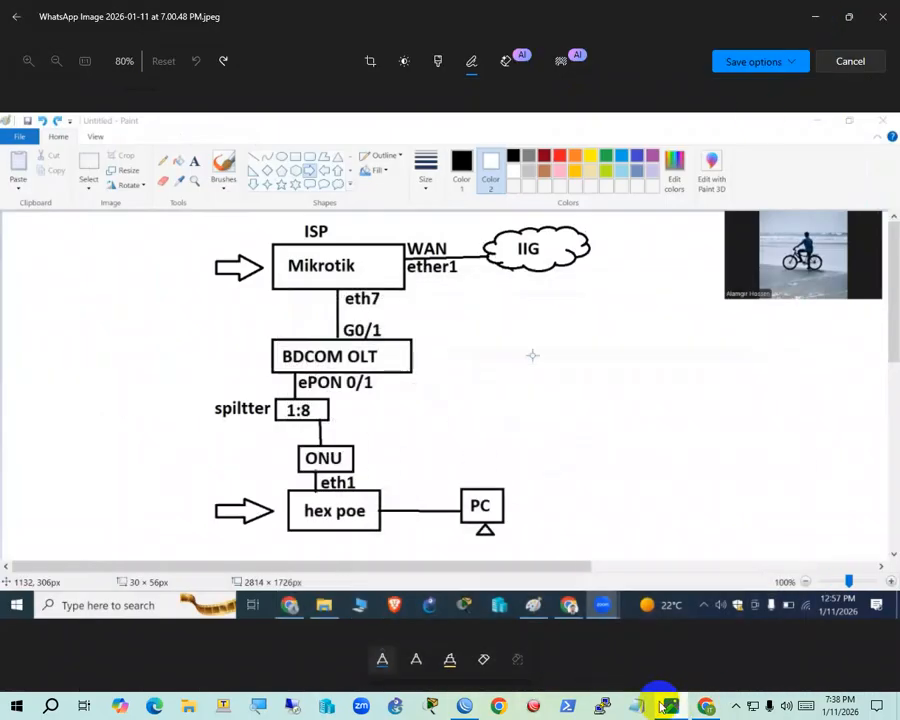
# In the OLT telnet session, exit EPON interface config and run show running-config
pyautogui.click(466, 705)
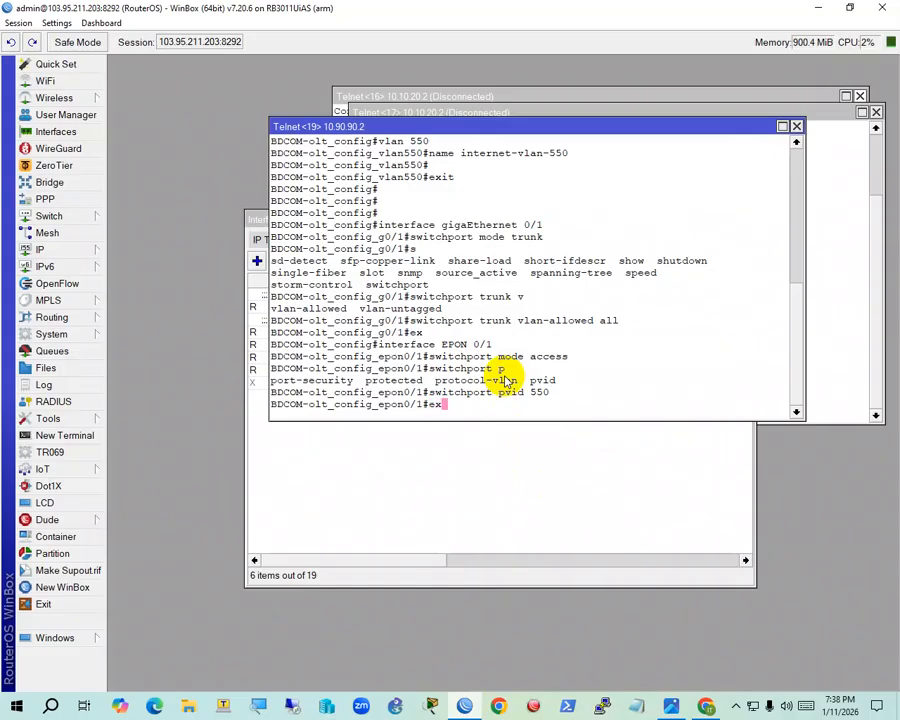
pyautogui.press('Return')
pyautogui.write('show r')
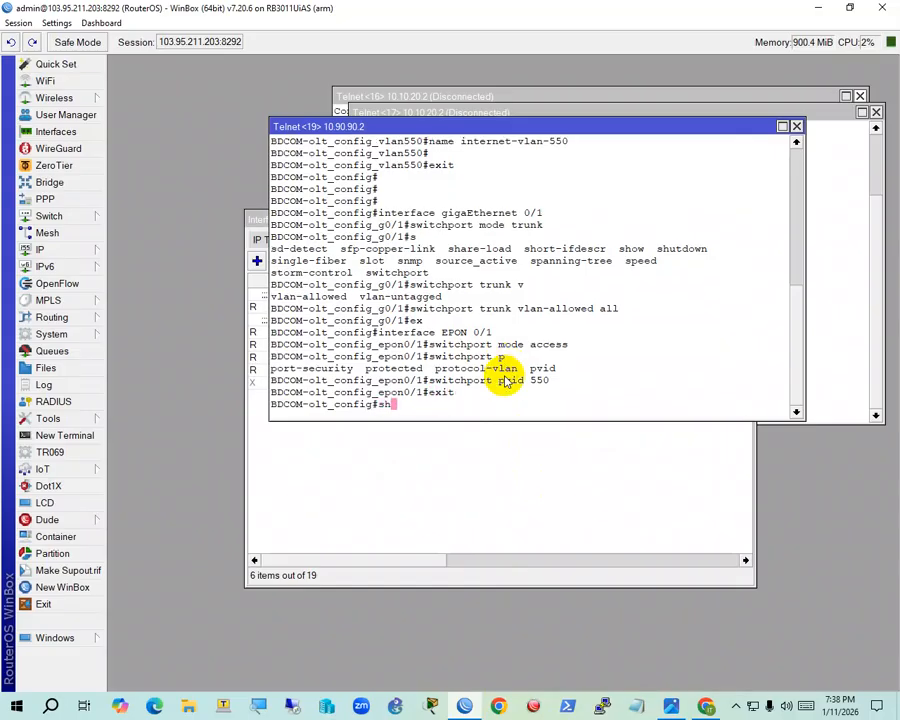
pyautogui.press('Tab')
pyautogui.write('o')
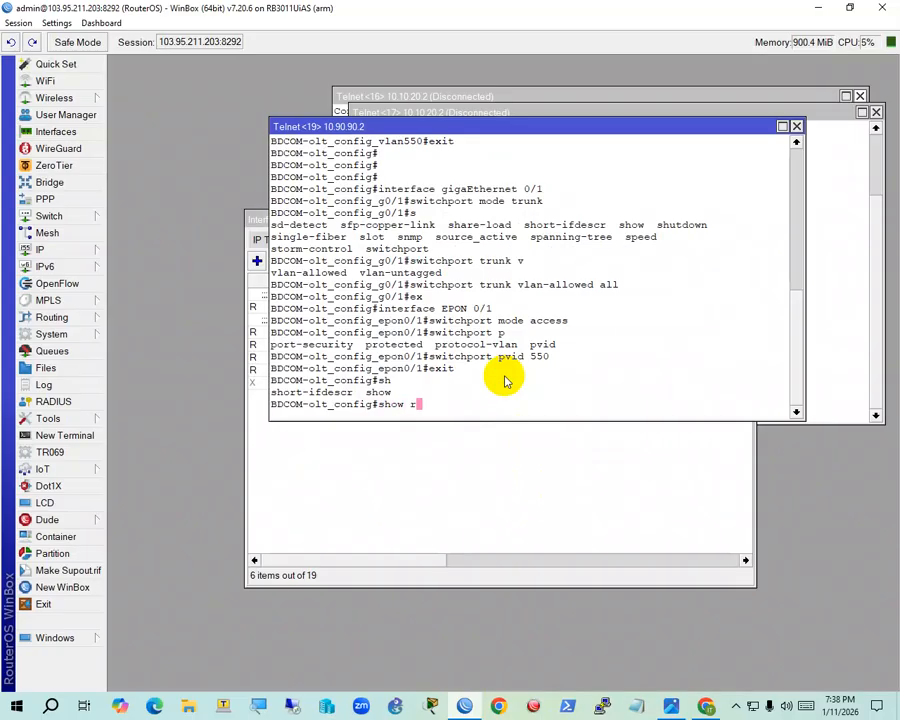
pyautogui.write('w r')
pyautogui.press('Tab')
pyautogui.write('u')
pyautogui.press('Tab')
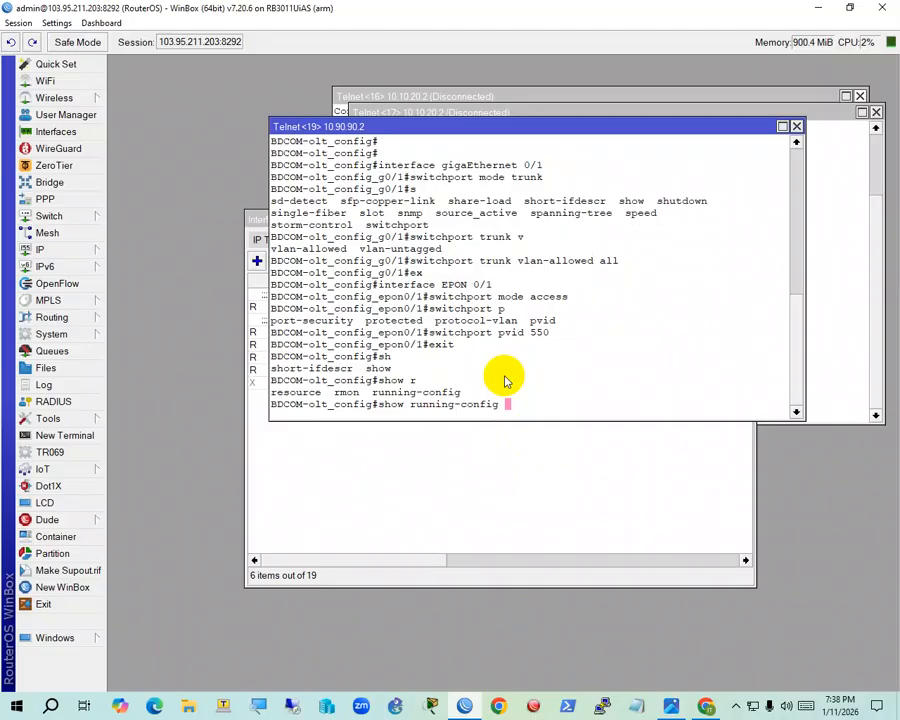
pyautogui.press('Return')
# Page through the running configuration to the GigaEthernet0/1 Mikrotik-to-OLT trunk settings
pyautogui.press('Return')
pyautogui.press('Return')
pyautogui.press('Return')
pyautogui.press('Return')
pyautogui.press('Return')
pyautogui.press('Return')
pyautogui.press('Return')
pyautogui.press('Return')
pyautogui.press('Return')
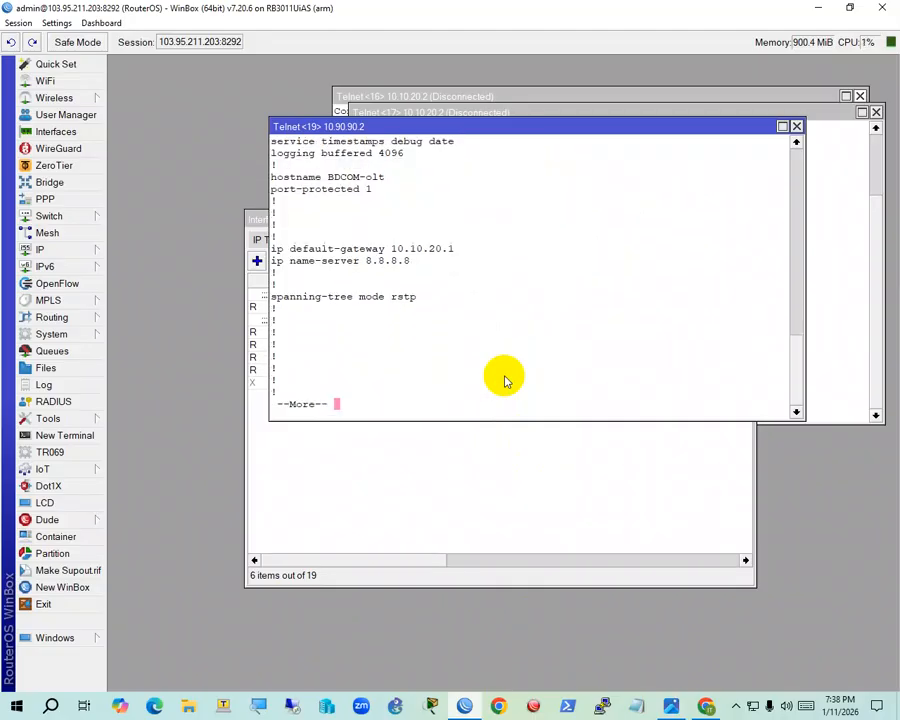
pyautogui.press('Return')
pyautogui.press('Return')
pyautogui.press('Return')
pyautogui.press('Return')
pyautogui.press('Return')
pyautogui.press('Return')
pyautogui.press('Return')
pyautogui.press('Return')
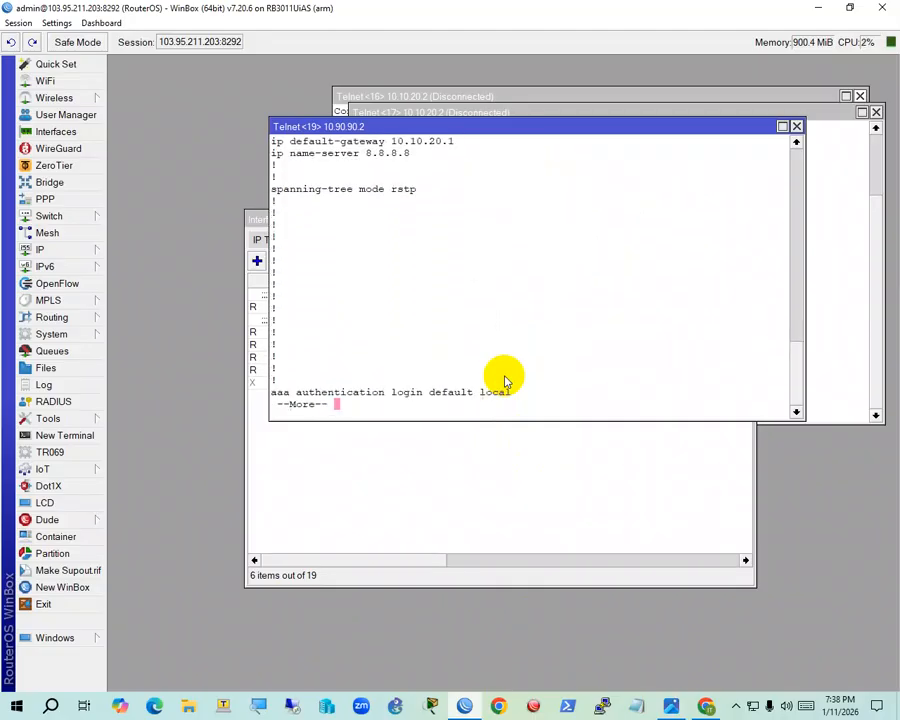
pyautogui.press('Return')
pyautogui.press('Return')
pyautogui.press('Return')
pyautogui.press('Return')
pyautogui.press('Return')
pyautogui.press('Return')
pyautogui.press('Return')
pyautogui.press('Return')
pyautogui.press('Return')
pyautogui.press('Return')
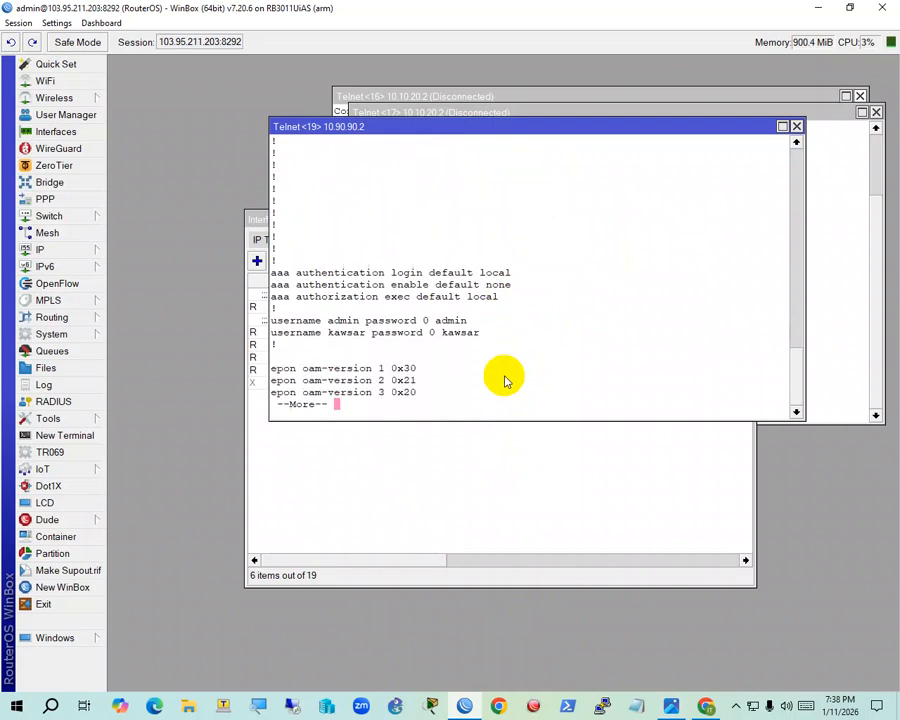
pyautogui.press('Return')
pyautogui.press('Return')
pyautogui.press('Return')
pyautogui.press('Return')
pyautogui.press('Return')
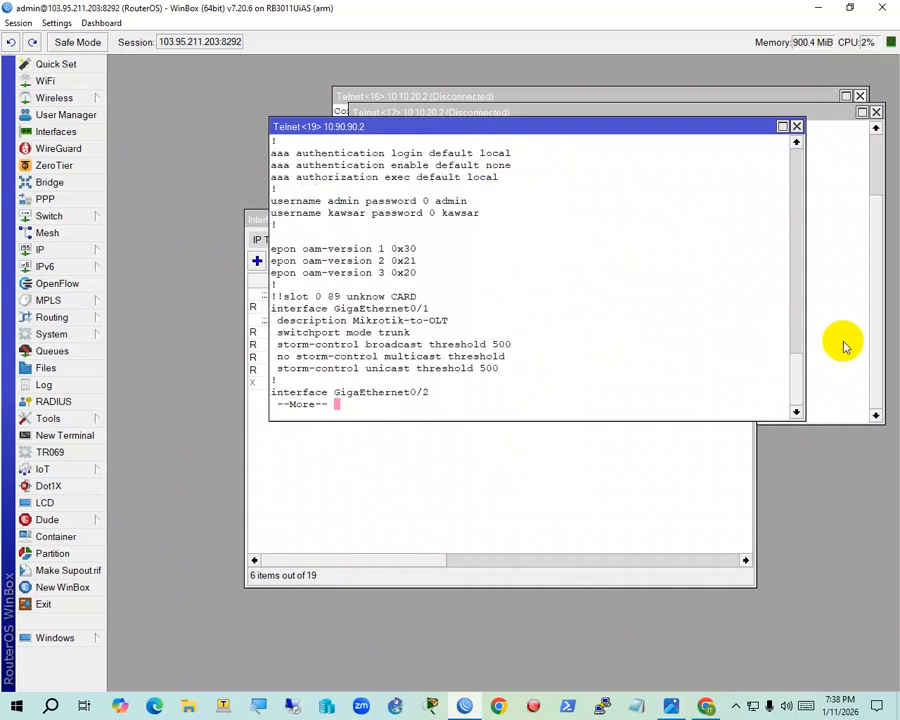
pyautogui.click(836, 350)
pyautogui.press('Return')
pyautogui.press('Return')
pyautogui.press('Return')
pyautogui.press('Return')
pyautogui.press('Return')
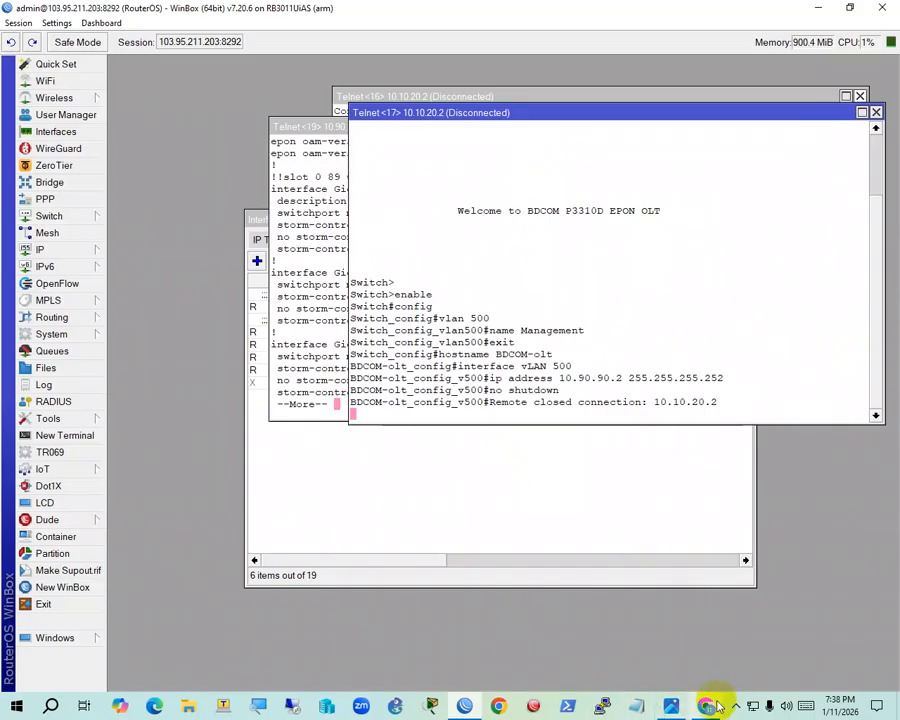
# In the OLT web UI's ONU Interface State table, confirm EPON0/1:1 shows Connect and auto-configured
pyautogui.moveTo(707, 703)
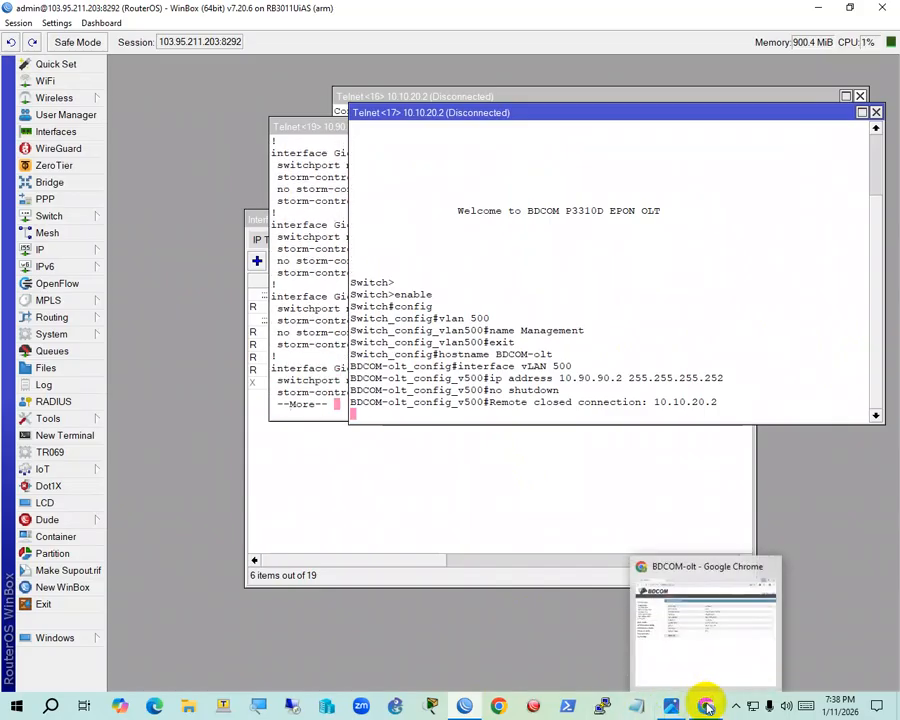
pyautogui.click(689, 657)
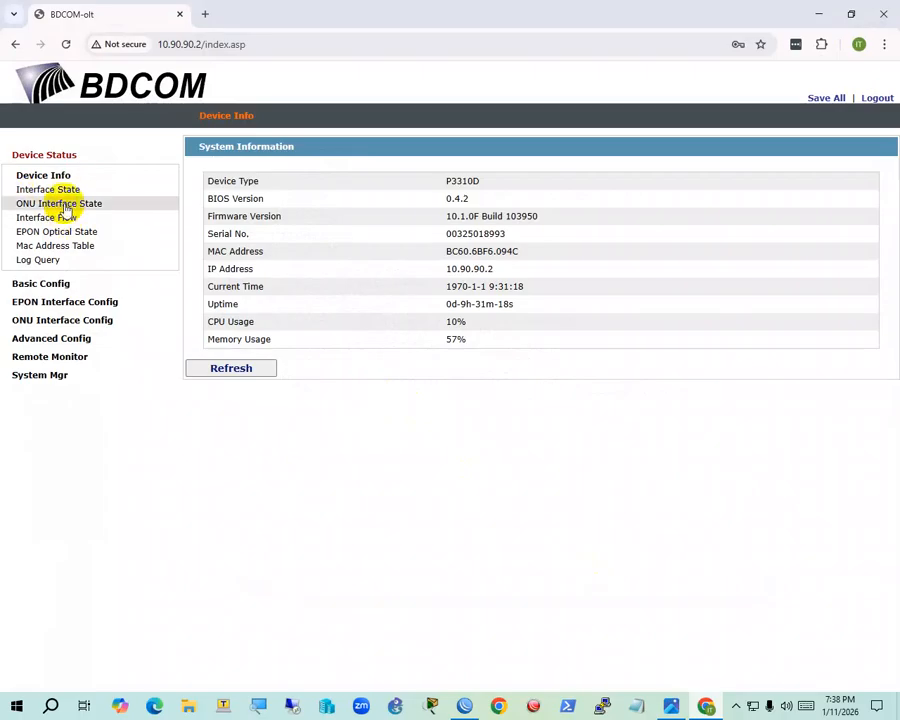
pyautogui.click(64, 207)
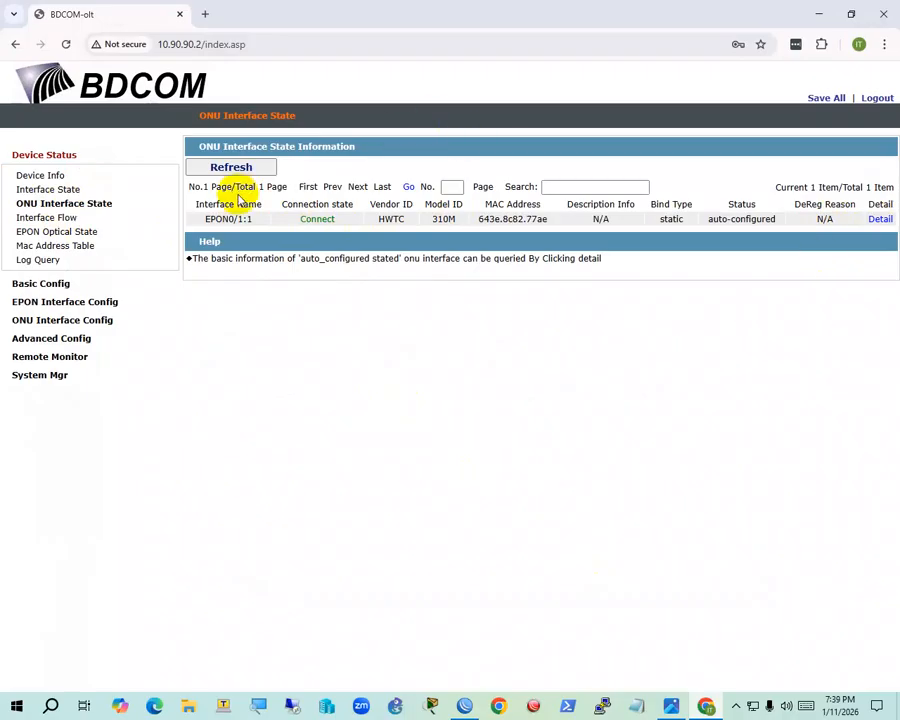
pyautogui.moveTo(254, 222); pyautogui.dragTo(220, 223)
pyautogui.click(220, 224)
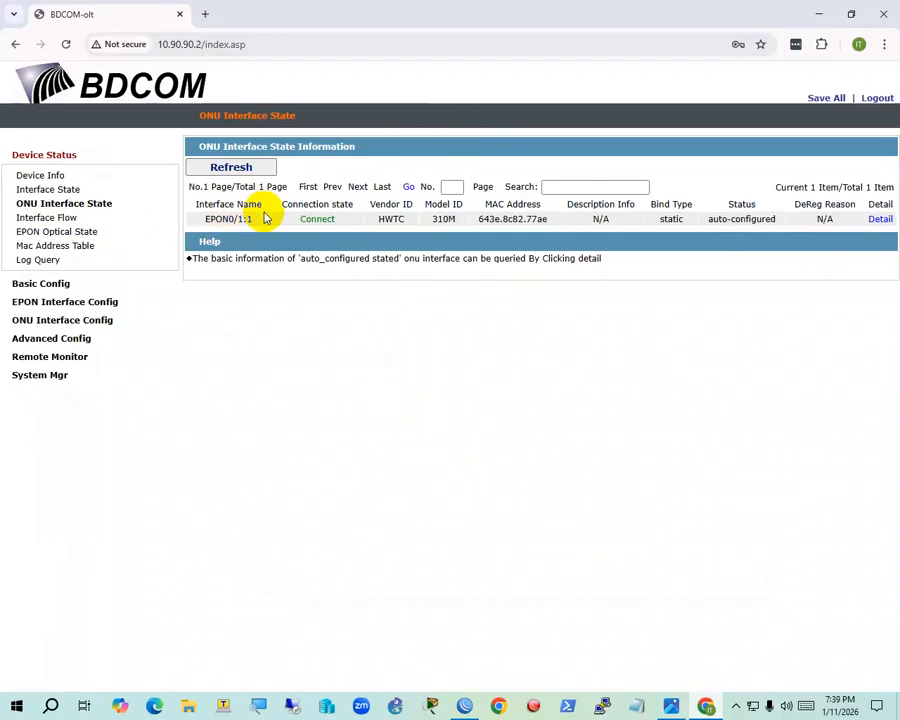
pyautogui.moveTo(240, 218)
pyautogui.mouseDown()
pyautogui.moveTo(232, 218)
pyautogui.moveTo(252, 219)
pyautogui.moveTo(232, 219)
pyautogui.mouseUp()
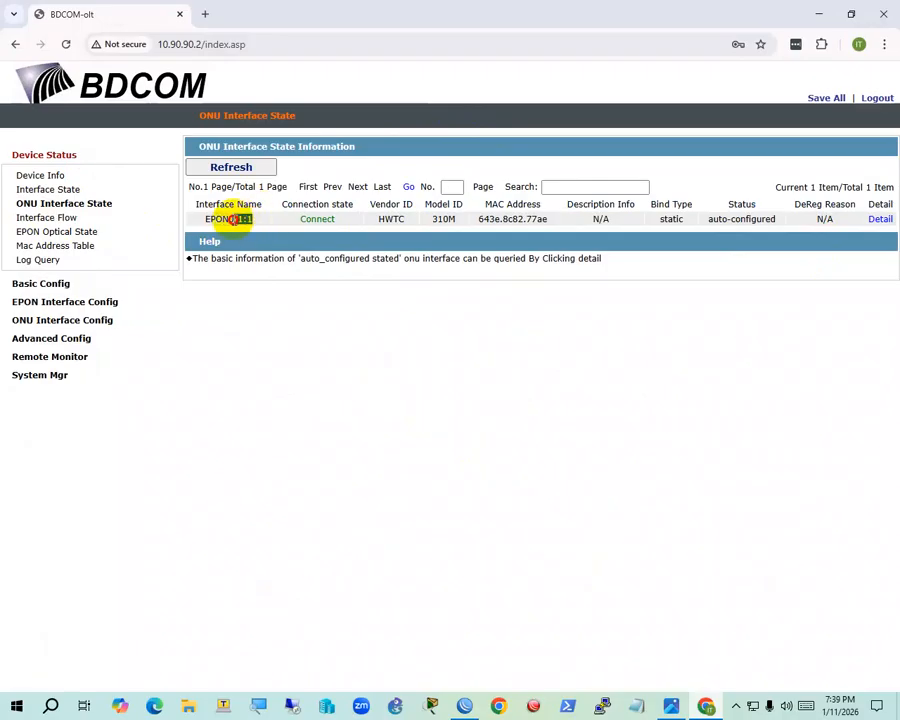
# Hide the diagram viewer and browser to return to the WinBox telnet sessions
pyautogui.click(671, 703)
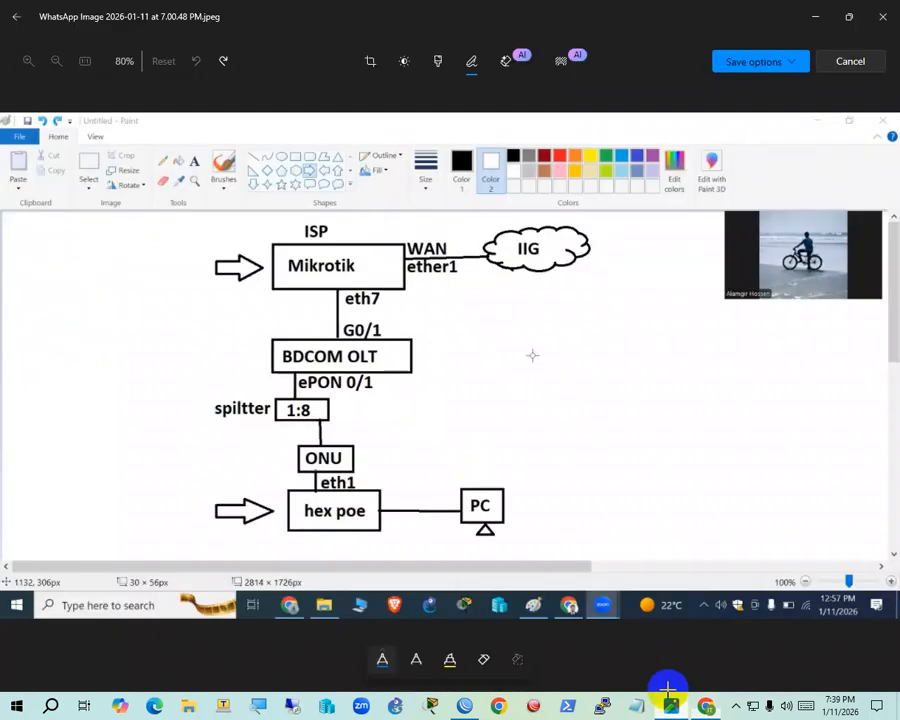
pyautogui.click(823, 16)
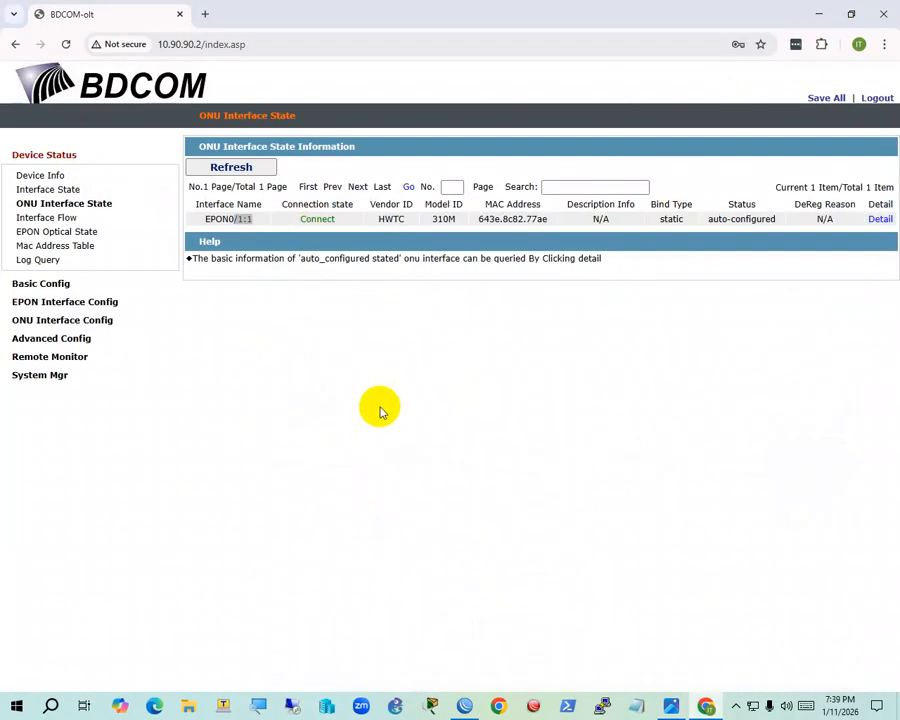
pyautogui.click(823, 13)
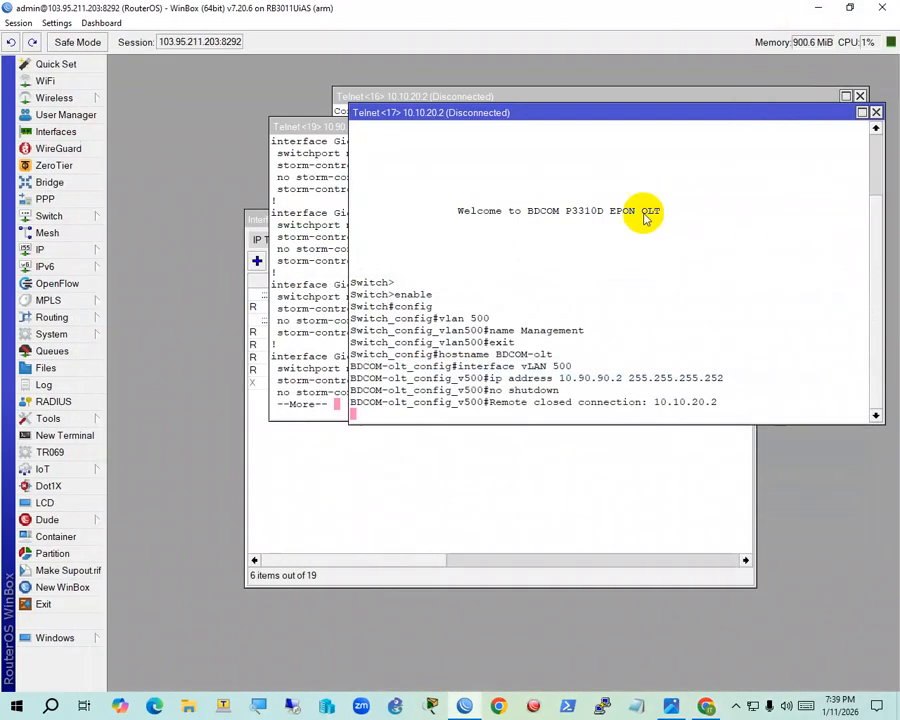
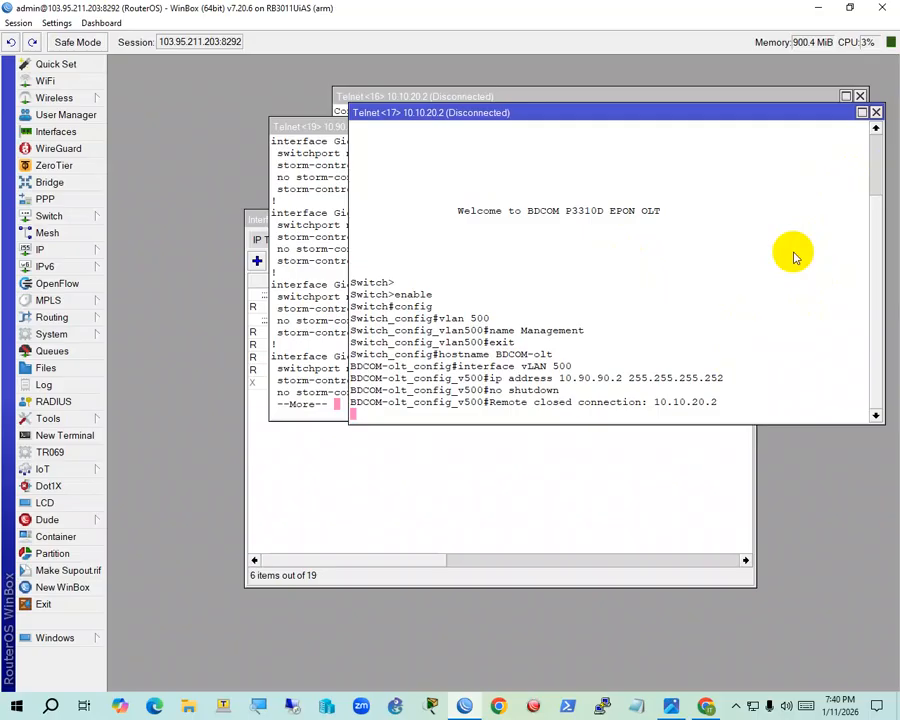
# Close the disconnected Telnet<17> window and page the OLT config through the EPON interface blocks
pyautogui.click(805, 248)
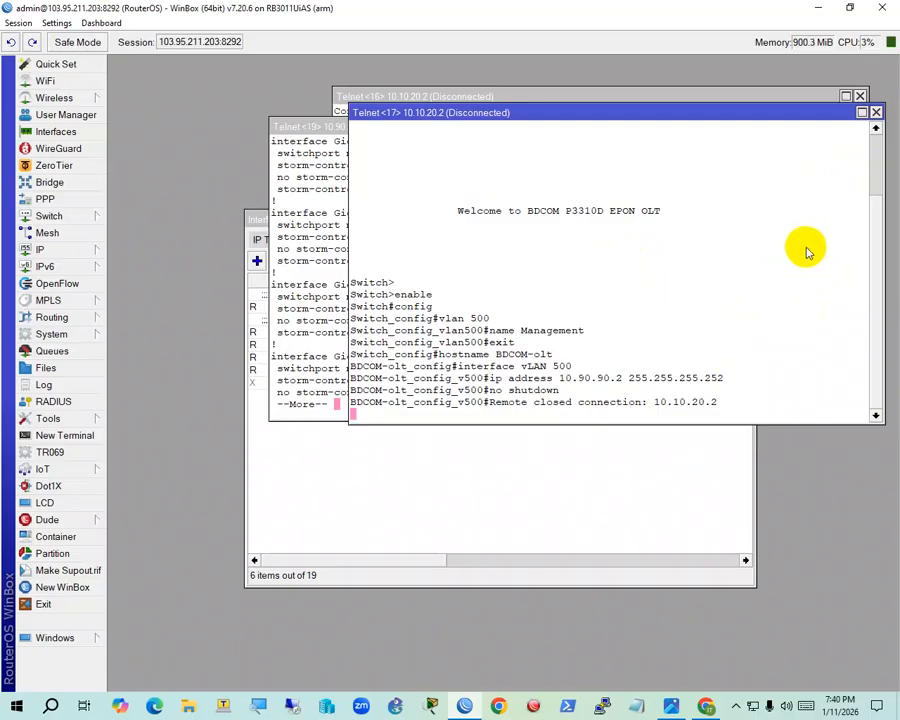
pyautogui.click(876, 112)
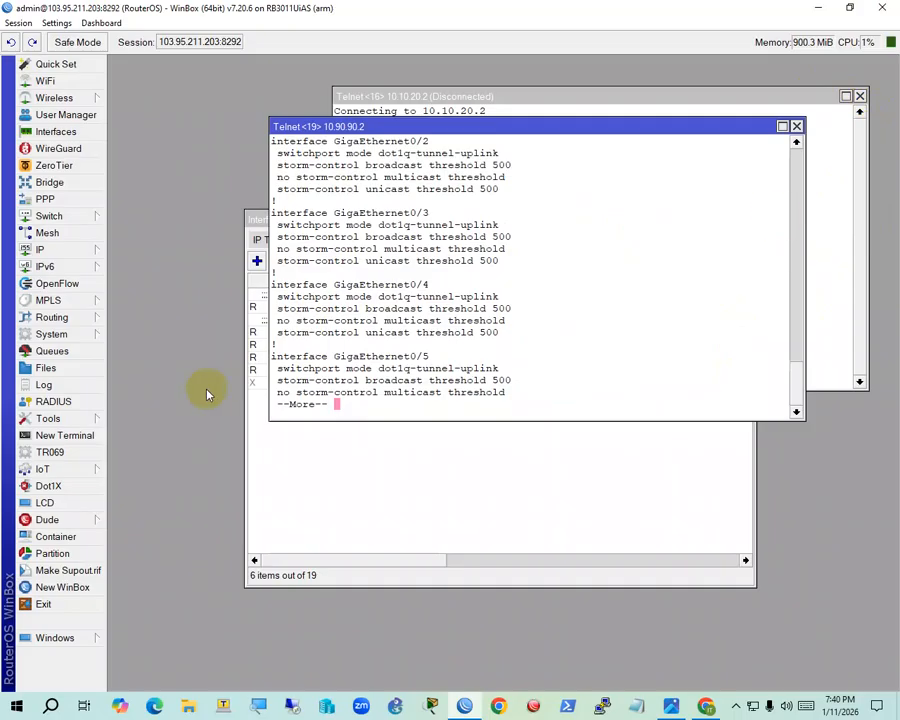
pyautogui.press('Return')
pyautogui.press('Return')
pyautogui.press('Return')
pyautogui.press('Return')
pyautogui.press('Return')
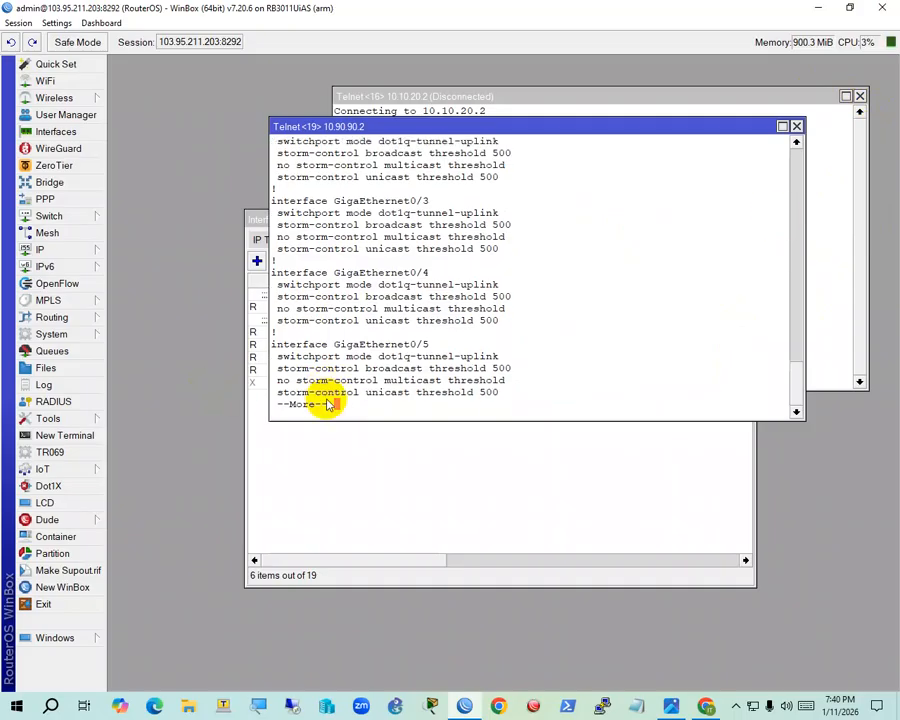
pyautogui.press('Return')
pyautogui.press('Return')
pyautogui.press('Return')
pyautogui.press('Return')
pyautogui.press('Return')
pyautogui.press('Return')
pyautogui.press('Return')
pyautogui.press('Return')
pyautogui.press('Return')
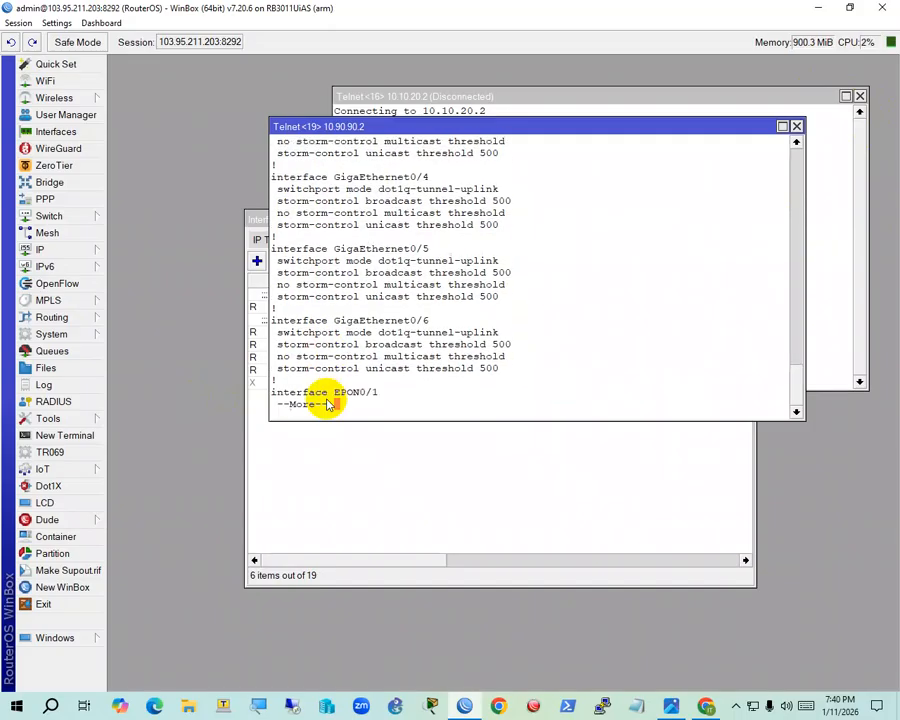
pyautogui.press('Return')
pyautogui.press('Return')
pyautogui.press('Return')
pyautogui.press('Return')
pyautogui.press('Return')
pyautogui.press('Return')
pyautogui.press('Return')
pyautogui.press('Return')
pyautogui.press('Return')
pyautogui.press('Return')
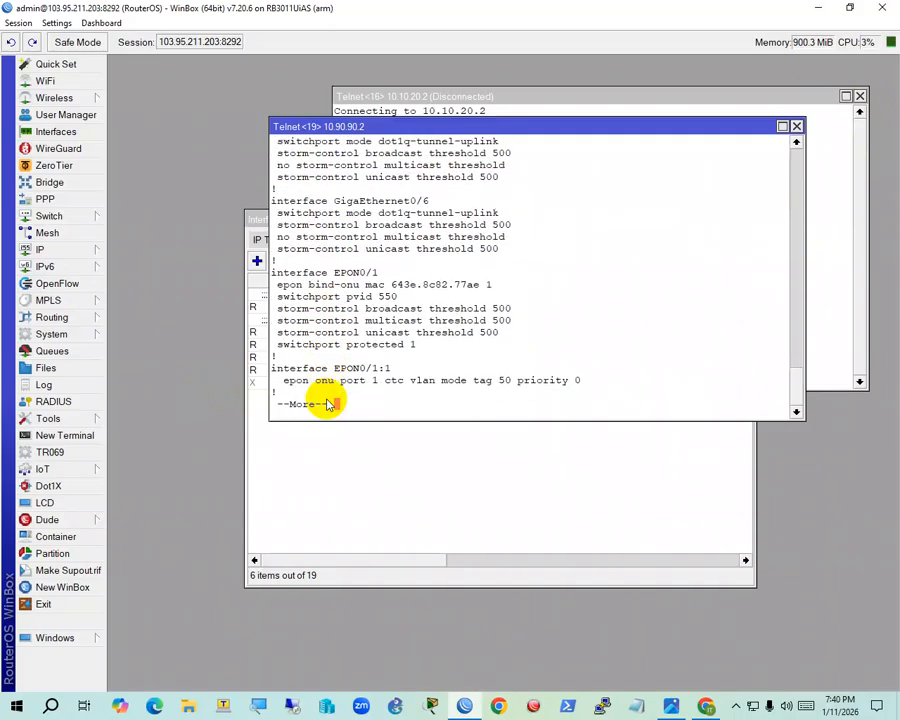
pyautogui.press('Return')
pyautogui.press('Return')
pyautogui.press('Return')
pyautogui.press('Return')
pyautogui.press('Return')
pyautogui.press('Return')
pyautogui.press('Return')
pyautogui.press('Return')
pyautogui.press('Return')
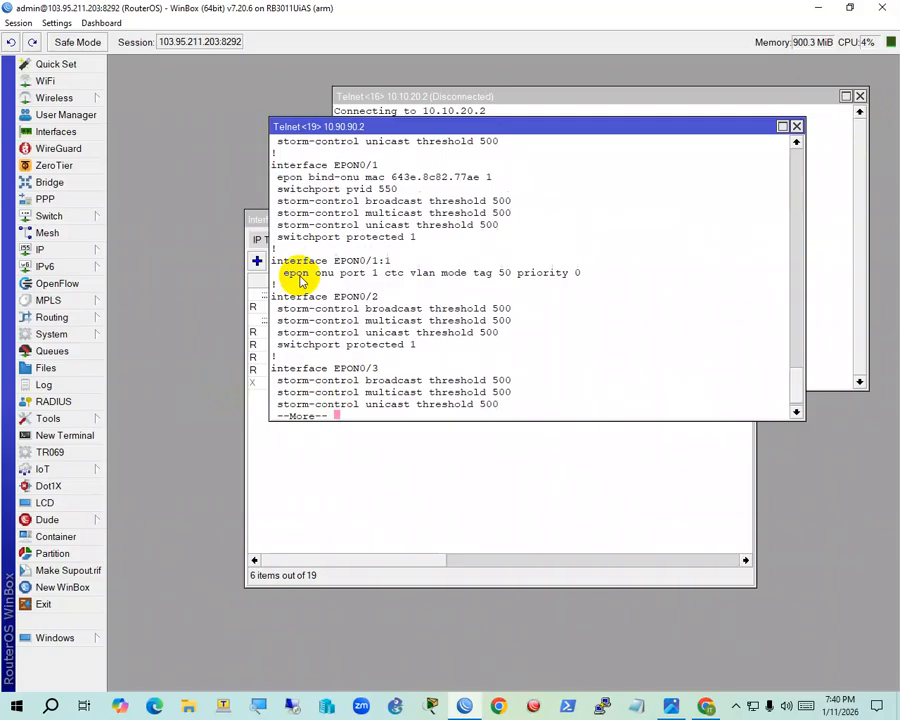
pyautogui.press('Return')
pyautogui.press('Return')
pyautogui.press('Return')
pyautogui.press('Return')
pyautogui.press('Return')
pyautogui.press('Return')
pyautogui.press('Return')
pyautogui.press('Return')
pyautogui.press('Return')
pyautogui.press('Return')
pyautogui.press('Return')
pyautogui.press('Return')
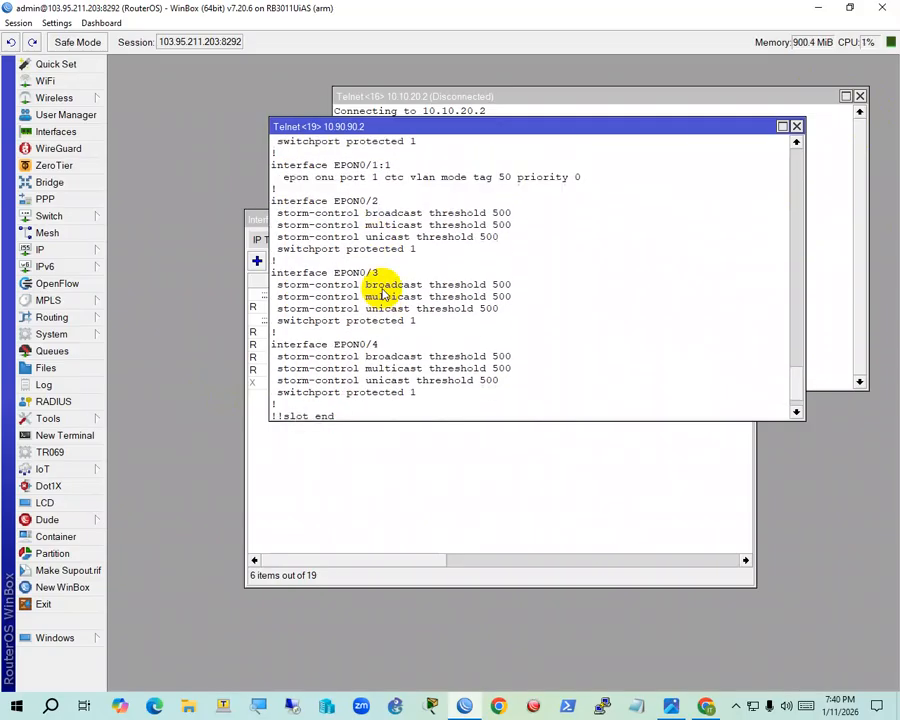
# Page past the VLAN 550 definitions to the end of the config and a fresh prompt
pyautogui.press('Return')
pyautogui.press('Return')
pyautogui.press('Return')
pyautogui.press('Return')
pyautogui.press('Return')
pyautogui.press('Return')
pyautogui.press('Return')
pyautogui.press('Return')
pyautogui.press('Return')
pyautogui.press('Return')
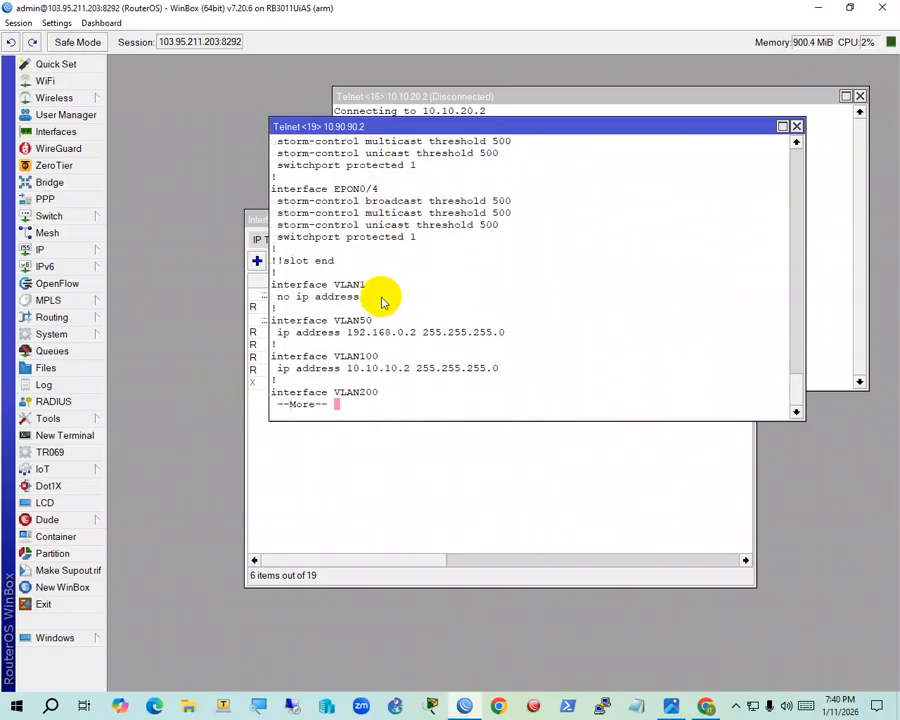
pyautogui.press('Return')
pyautogui.press('Return')
pyautogui.press('Return')
pyautogui.press('Return')
pyautogui.press('Return')
pyautogui.press('Return')
pyautogui.press('Return')
pyautogui.press('Return')
pyautogui.press('Return')
pyautogui.press('Return')
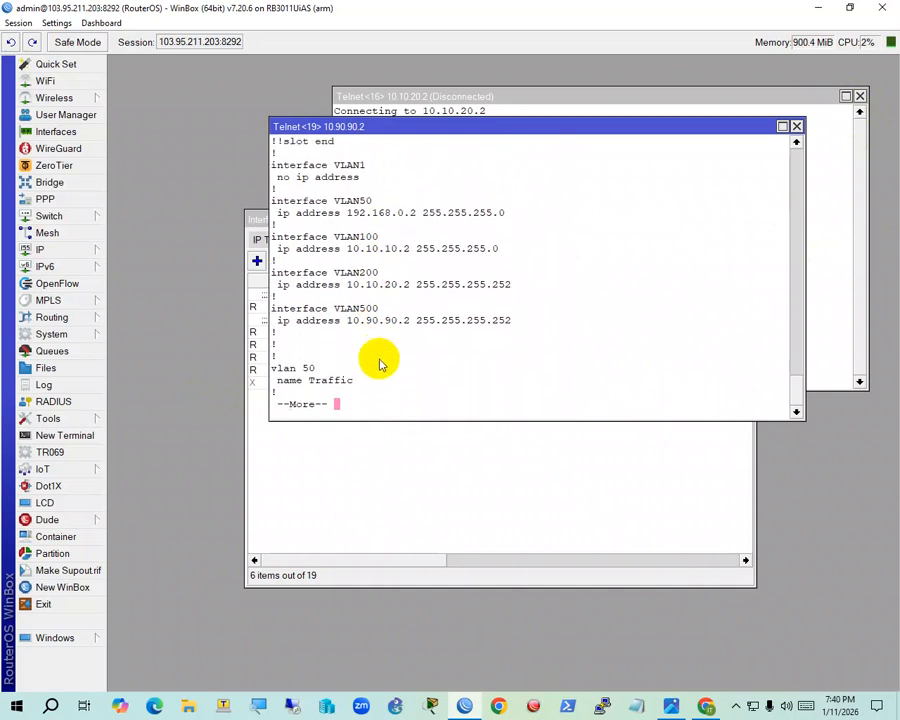
pyautogui.press('Return')
pyautogui.press('Return')
pyautogui.press('Return')
pyautogui.press('Return')
pyautogui.press('Return')
pyautogui.press('Return')
pyautogui.press('Return')
pyautogui.press('Return')
pyautogui.press('Return')
pyautogui.press('Return')
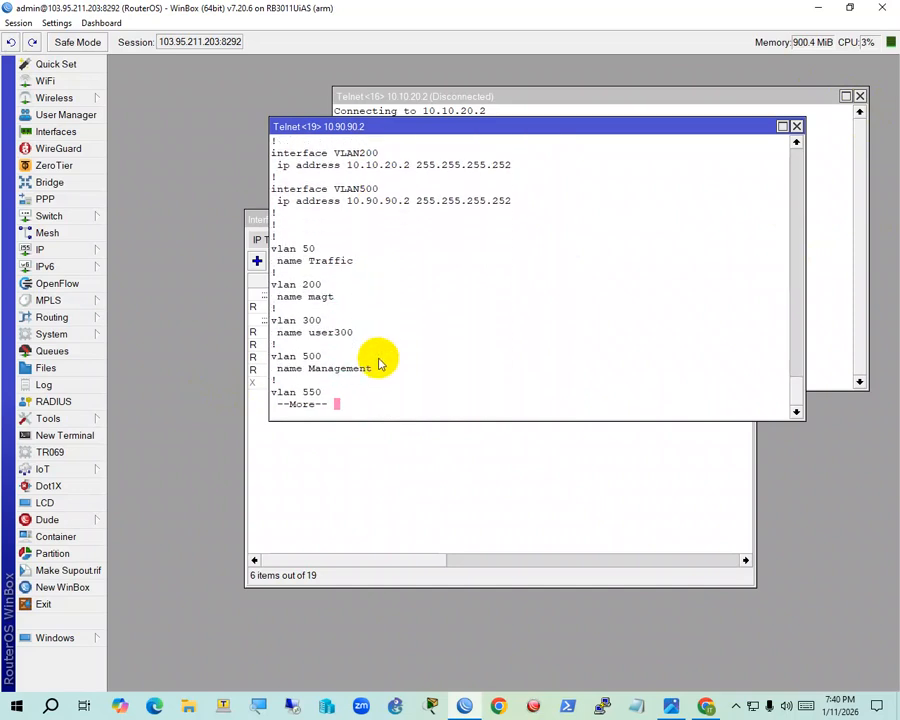
pyautogui.press('Return')
pyautogui.press('Return')
pyautogui.press('Return')
pyautogui.press('Return')
pyautogui.press('Return')
pyautogui.press('Return')
pyautogui.press('Return')
pyautogui.press('Return')
pyautogui.press('Return')
pyautogui.press('Return')
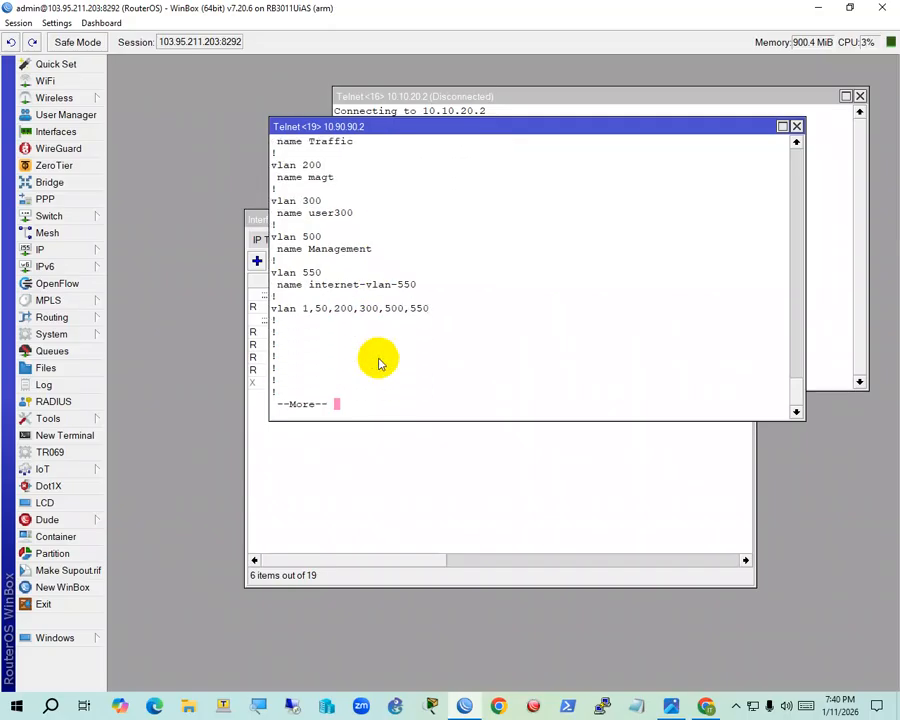
pyautogui.press('Return')
pyautogui.press('Return')
pyautogui.press('Return')
pyautogui.press('Return')
pyautogui.press('Return')
pyautogui.press('Return')
pyautogui.press('Return')
pyautogui.press('Return')
pyautogui.press('Return')
pyautogui.press('Return')
pyautogui.press('Return')
pyautogui.press('Return')
pyautogui.press('Return')
pyautogui.press('Return')
pyautogui.press('Return')
pyautogui.press('Return')
pyautogui.press('Return')
pyautogui.press('Return')
pyautogui.press('Return')
pyautogui.press('Return')
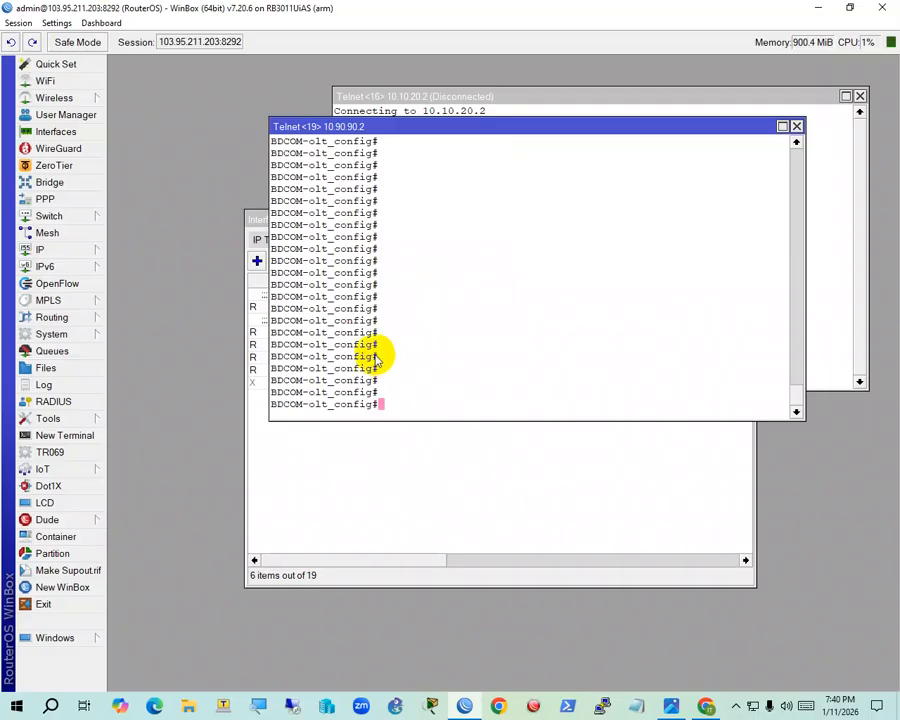
pyautogui.press('Return')
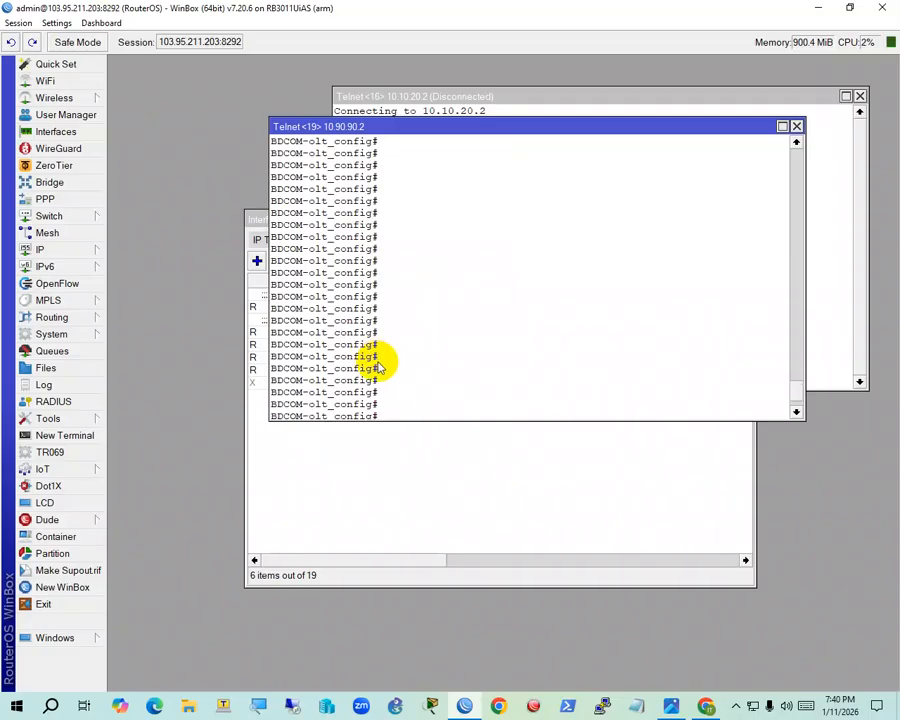
pyautogui.scroll(-2, 381, 367)
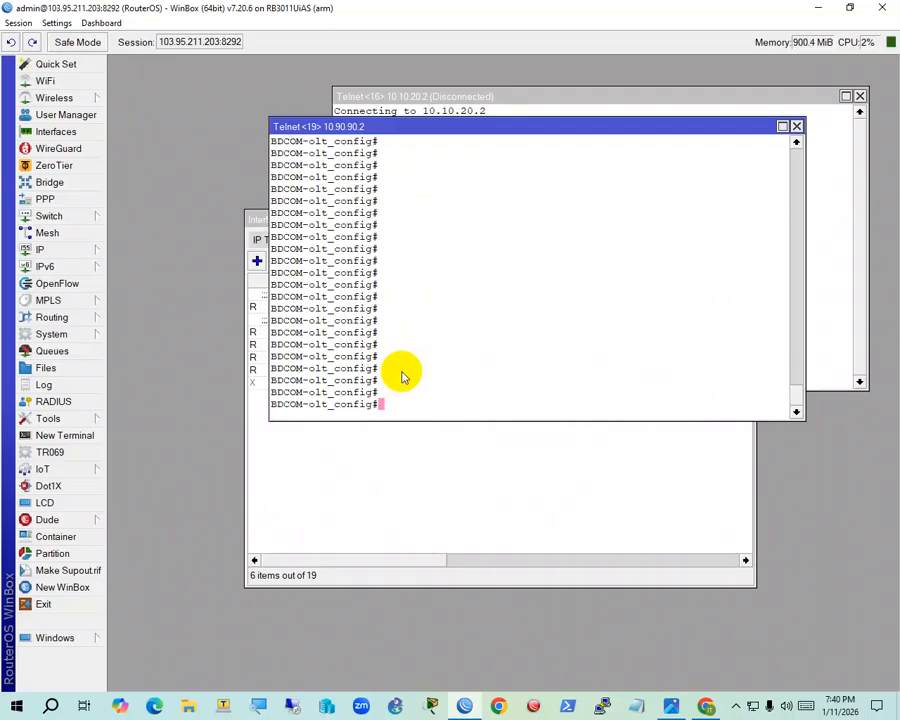
# Enter interface ePON 0/1:1 configuration and begin the 'epon onu port 1' command with ? help
pyautogui.write('interface ePON 0/14')
pyautogui.press('BackSpace')
pyautogui.write(':')
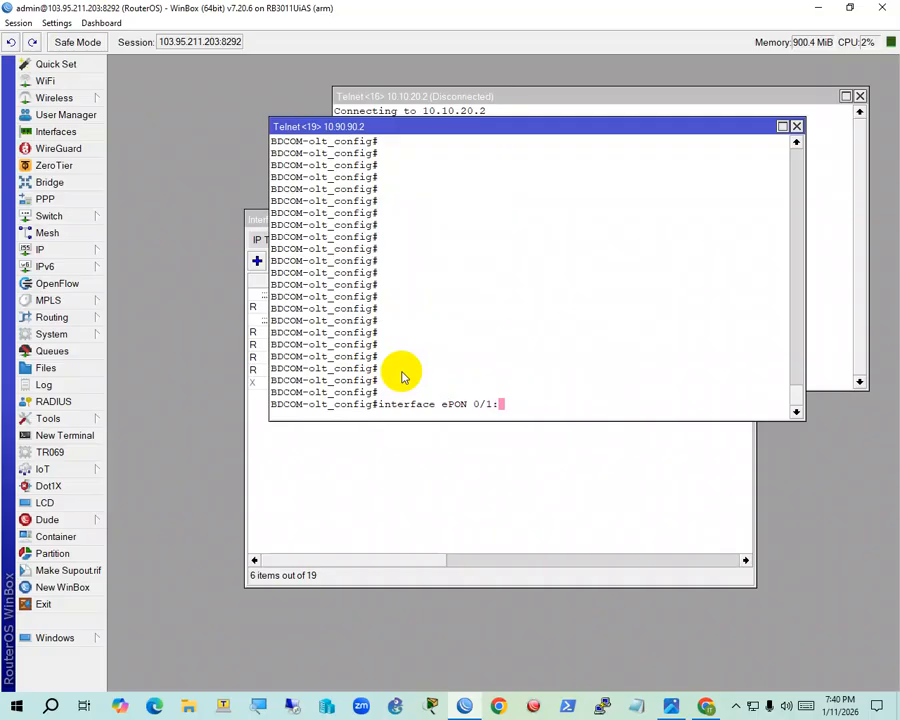
pyautogui.write('1')
pyautogui.press('Return')
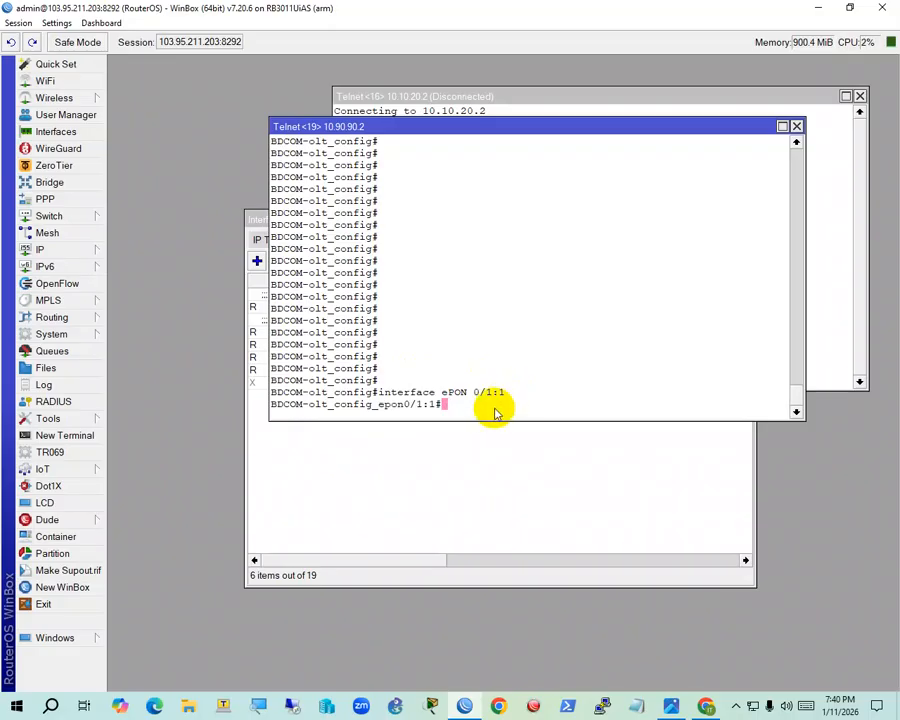
pyautogui.write('epon ')
pyautogui.write('onu ')
pyautogui.write('po?')
pyautogui.write('r')
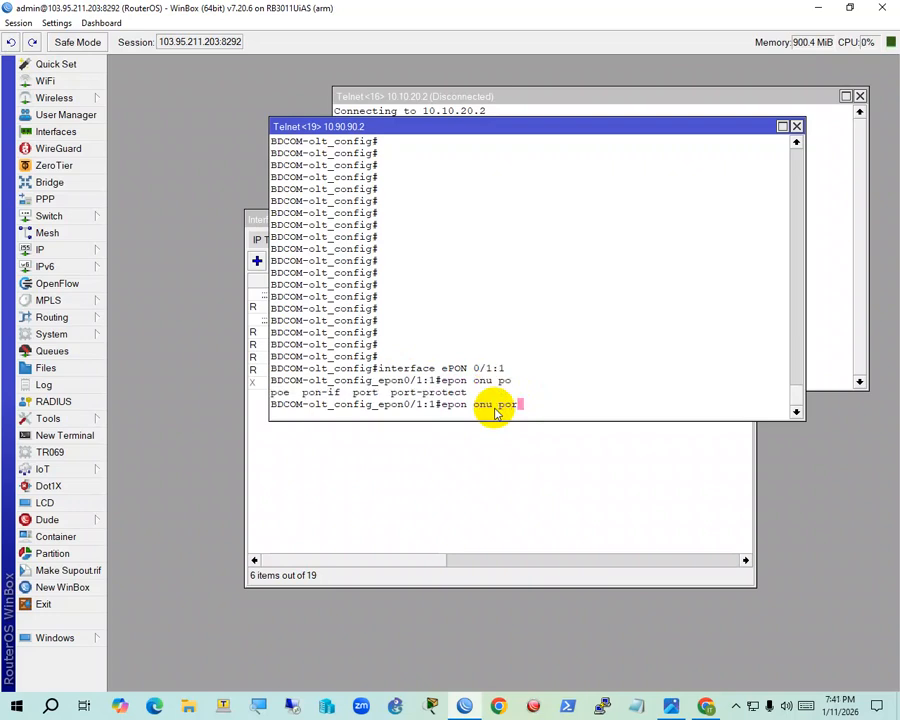
pyautogui.write('t? 1')
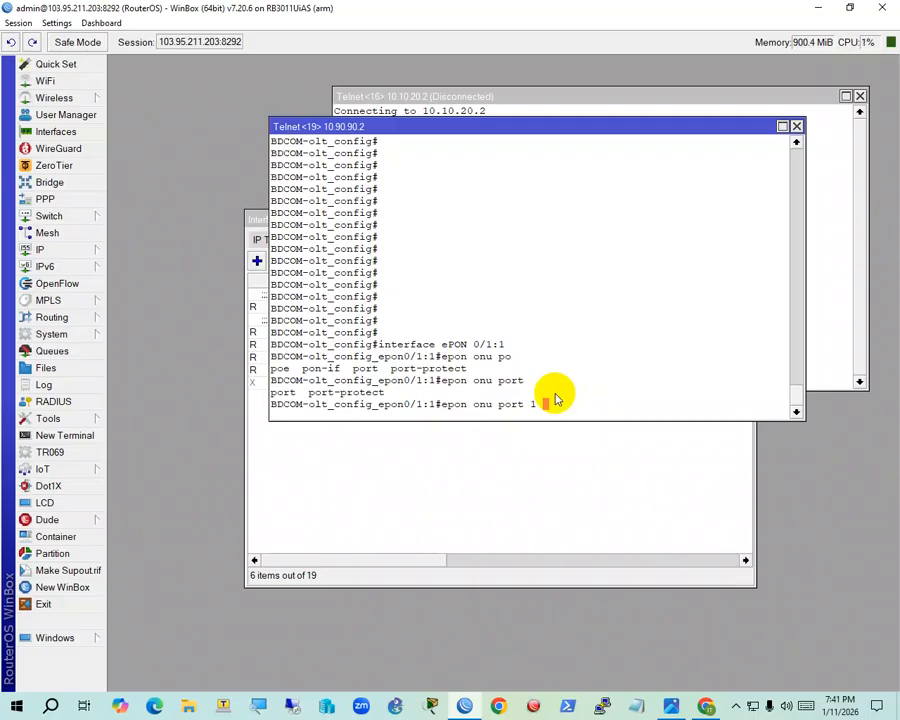
# Apply 'epon onu port 1 ctc vlan mode tag 550 priority 0', checking the allowed priority range
pyautogui.write('?')
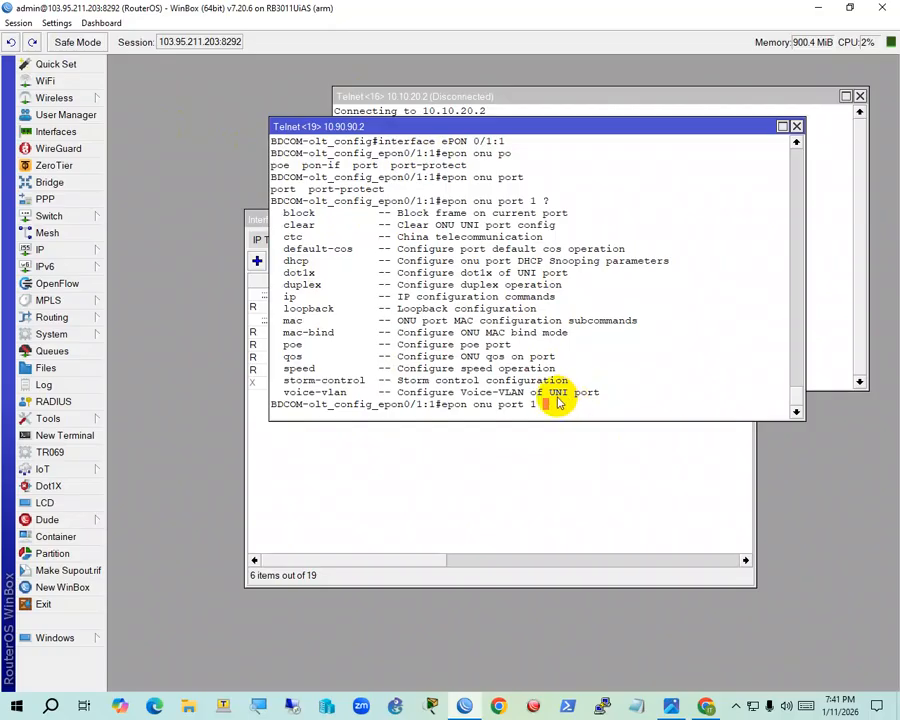
pyautogui.write('ctc vla')
pyautogui.press('BackSpace')
pyautogui.write('an ')
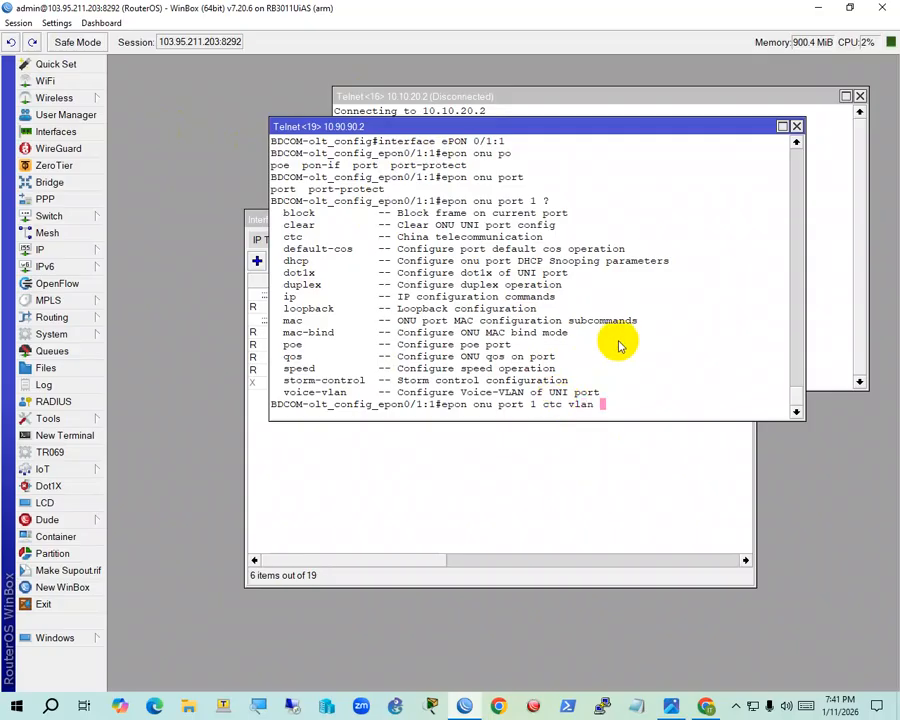
pyautogui.write('m')
pyautogui.write('ode t?')
pyautogui.write('?ag ')
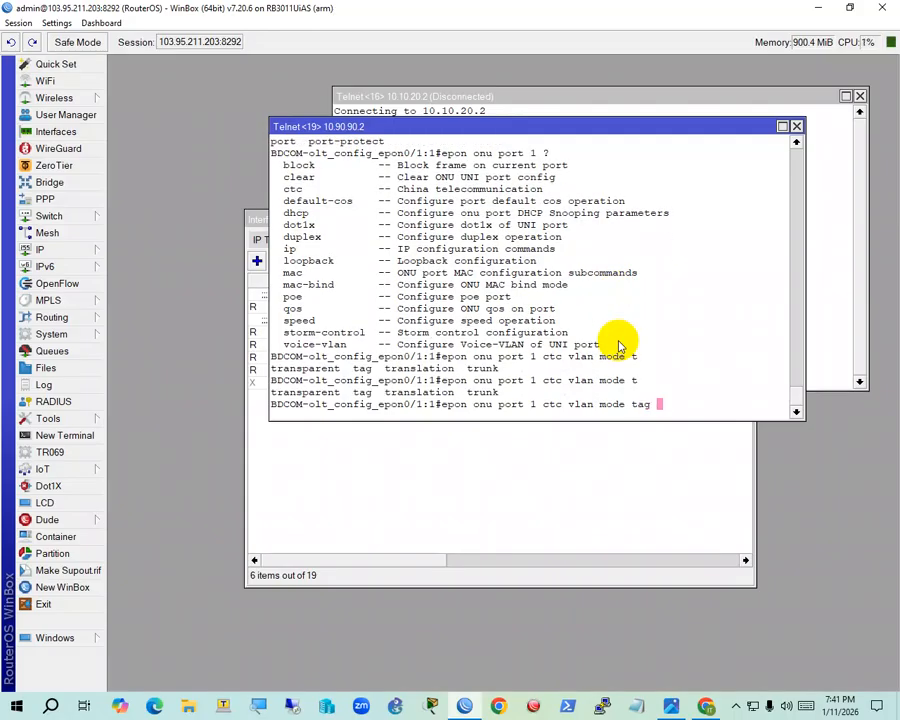
pyautogui.write('550 priority ')
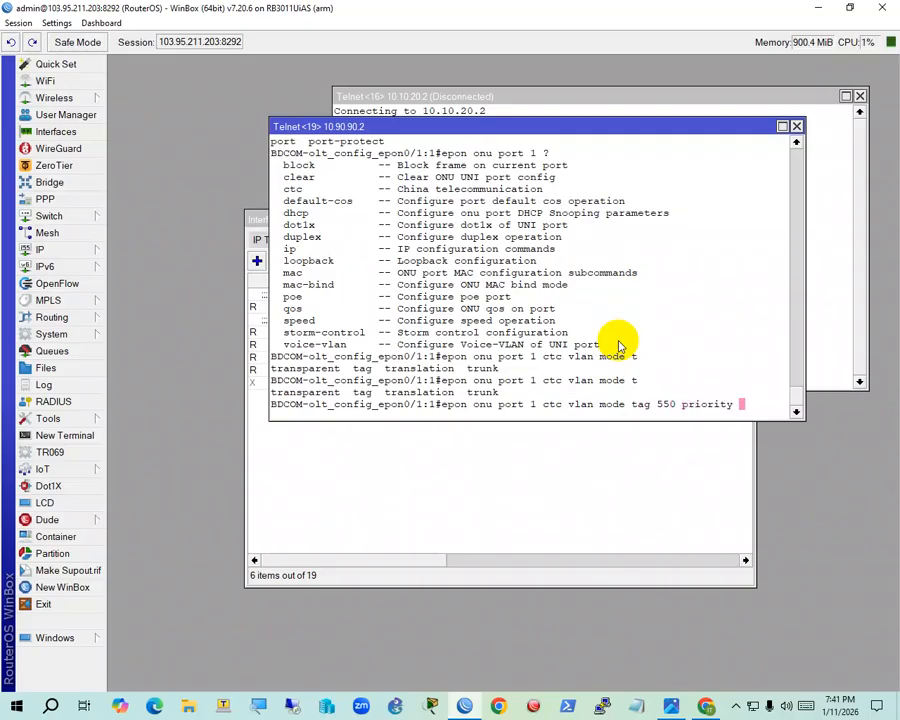
pyautogui.write('0')
pyautogui.press('BackSpace')
pyautogui.write('?')
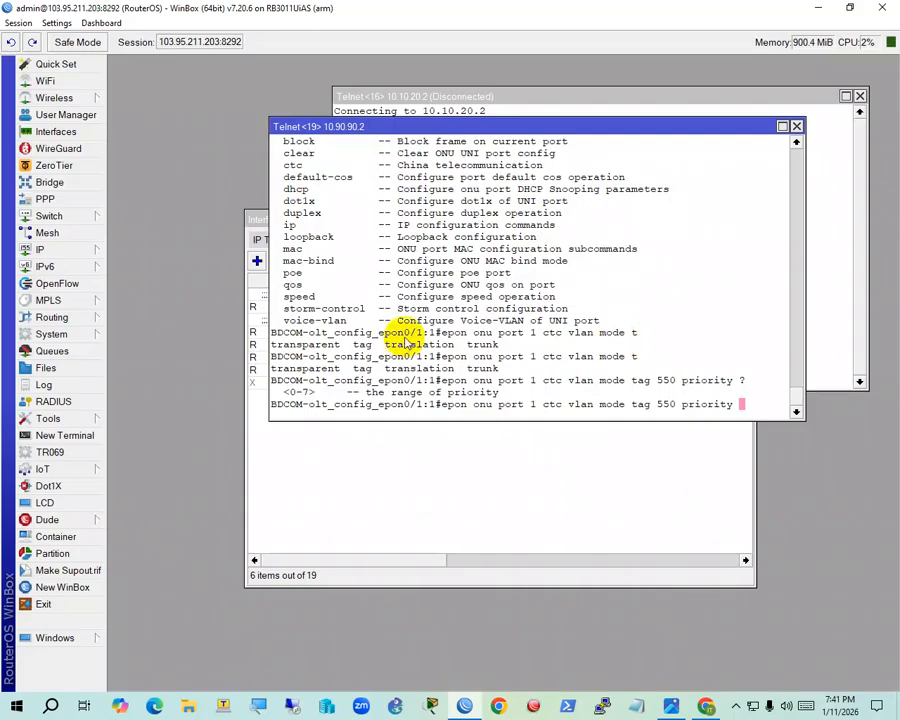
pyautogui.moveTo(305, 392); pyautogui.dragTo(294, 396)
pyautogui.click(330, 396)
pyautogui.write('0')
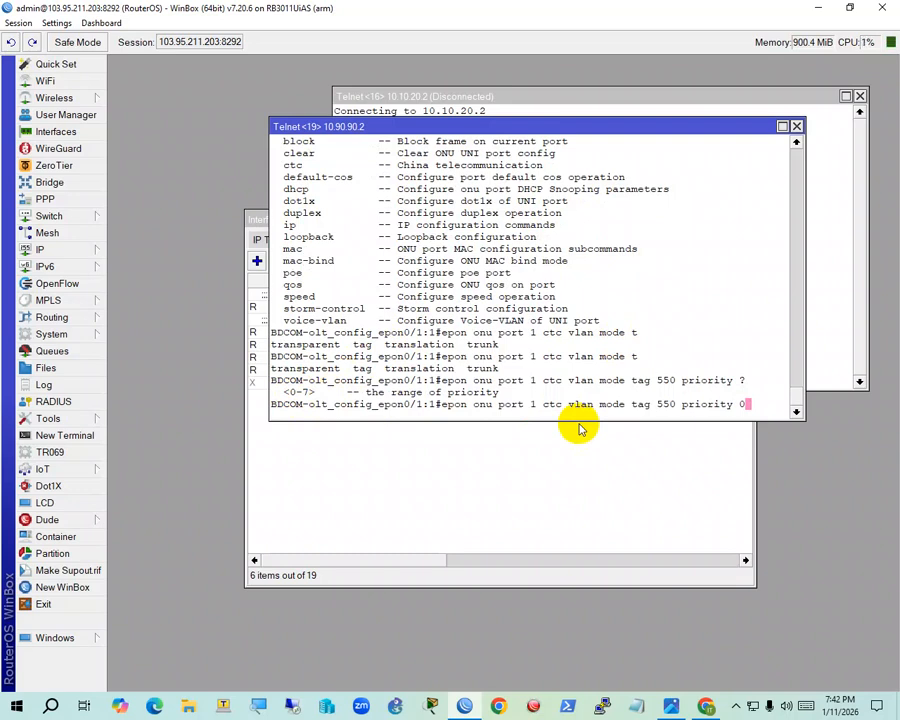
pyautogui.press('Return')
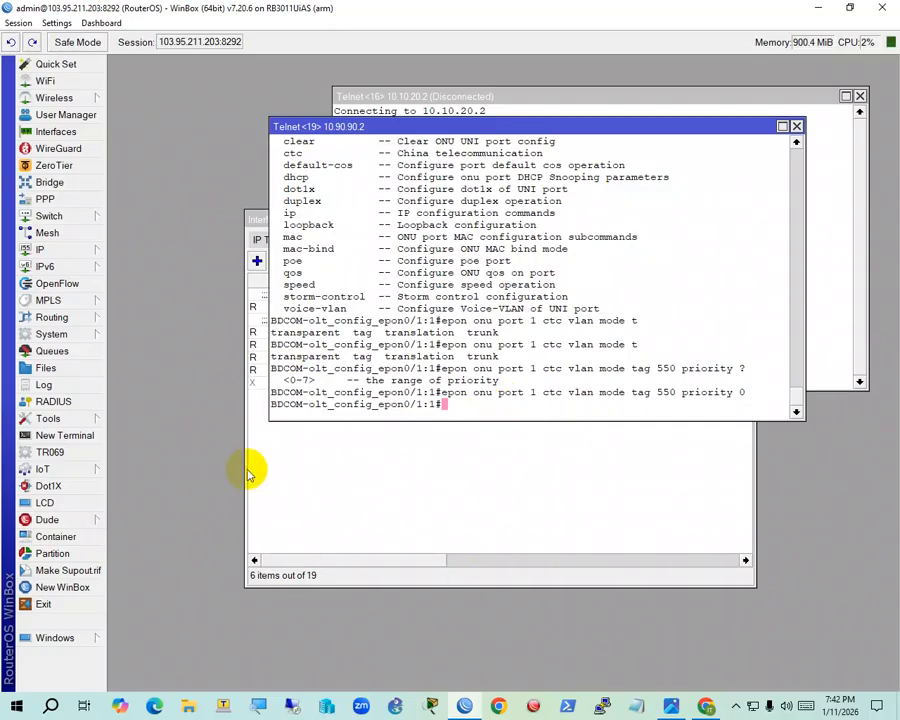
# Return to the OLT Telnet session and exit the ONU interface configuration
pyautogui.click(311, 477)
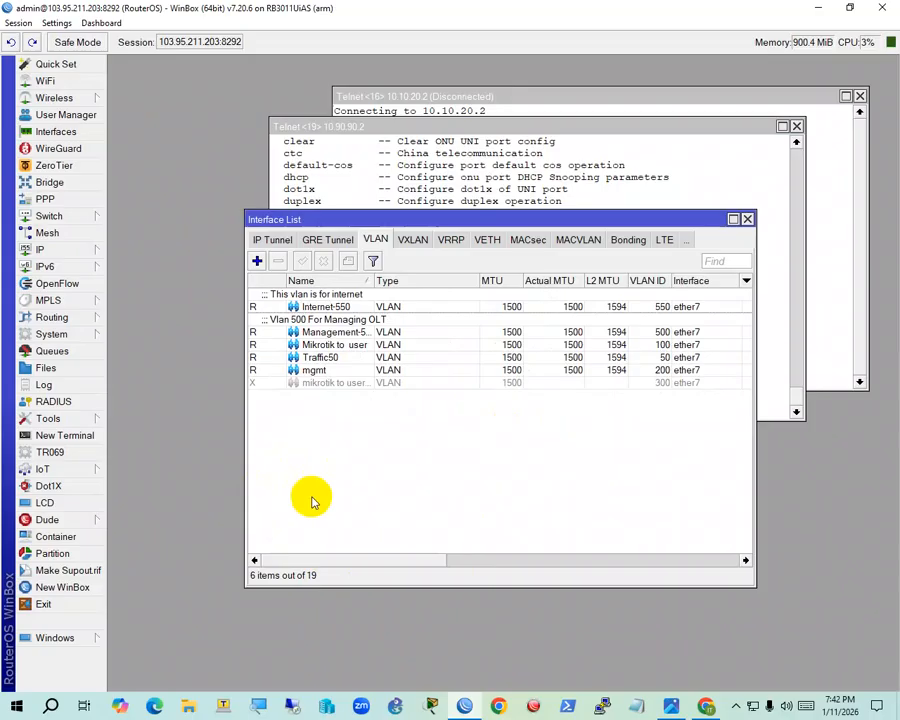
pyautogui.click(605, 161)
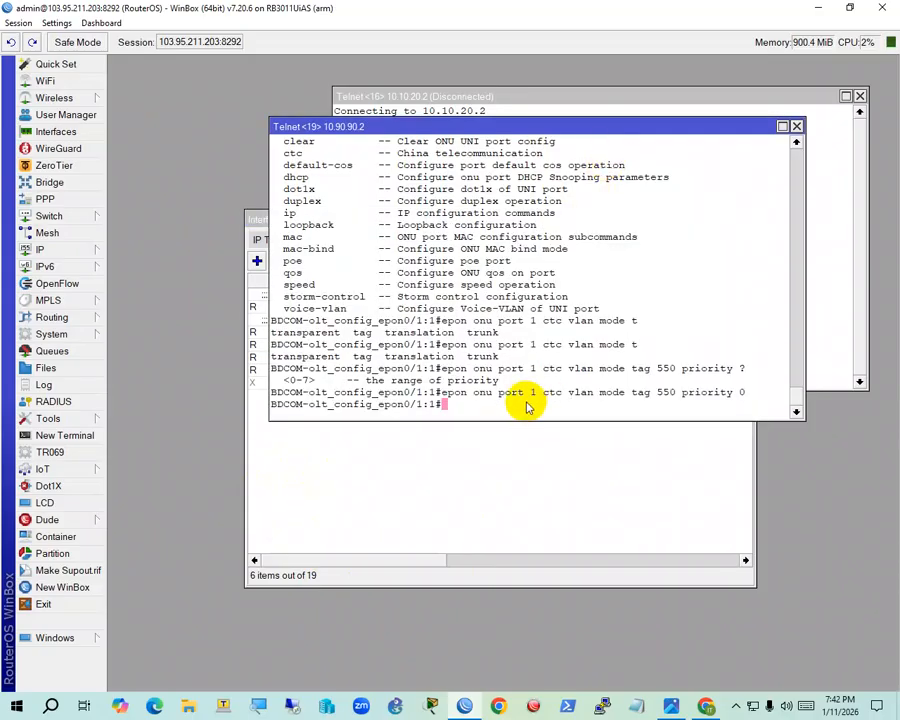
pyautogui.write('exit')
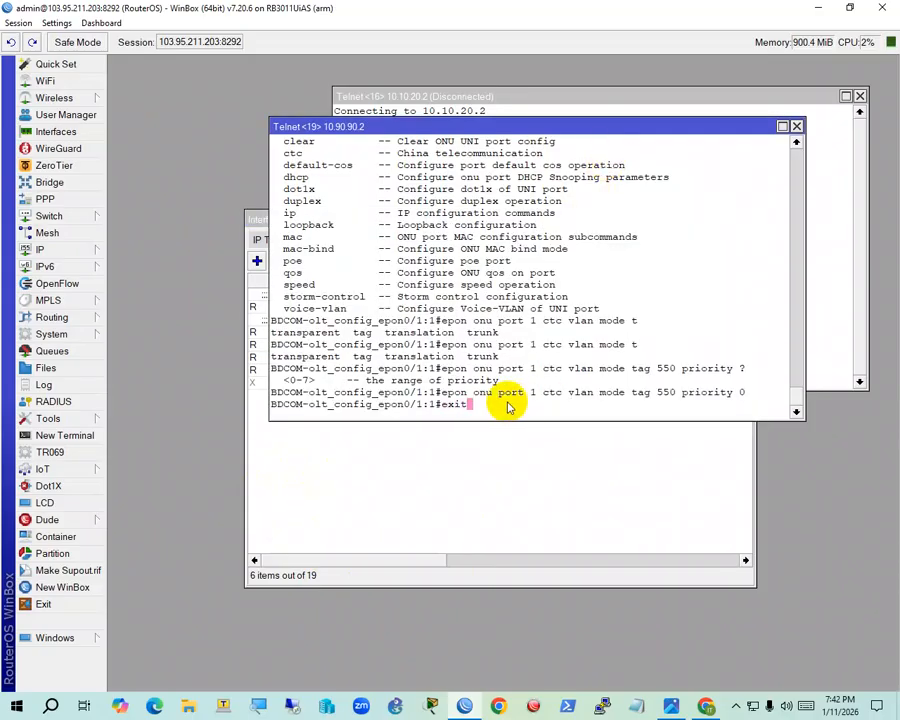
pyautogui.press('Return')
# Save the OLT configuration to flash with 'write all'
pyautogui.write('wr ')
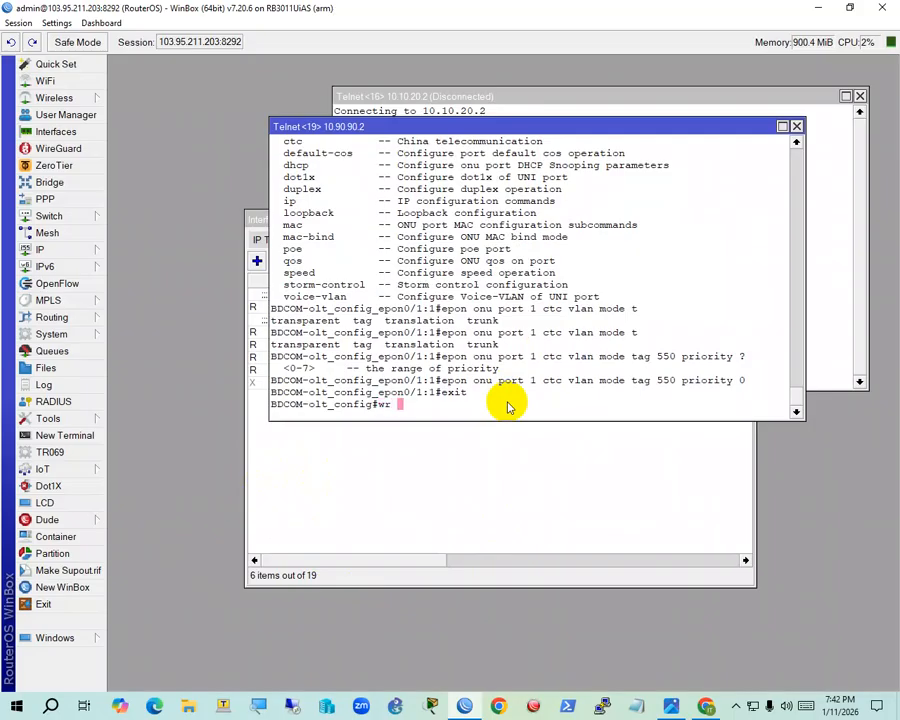
pyautogui.write('all')
pyautogui.press('BackSpace')
pyautogui.press('BackSpace')
pyautogui.press('BackSpace')
pyautogui.press('BackSpace')
pyautogui.press('Tab')
pyautogui.write('all')
pyautogui.press('Return')
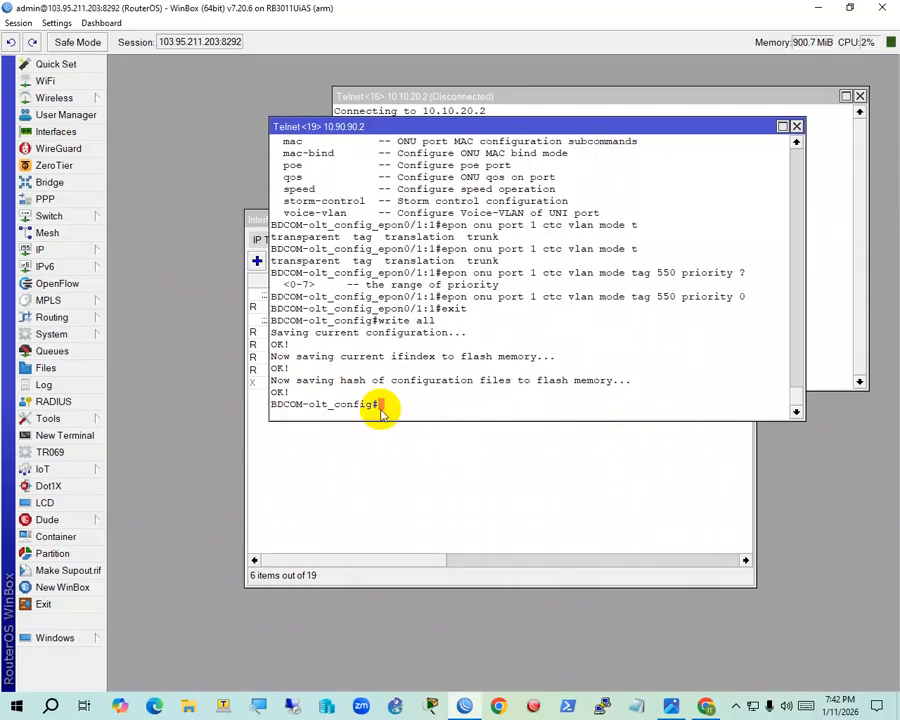
pyautogui.press('Return')
pyautogui.press('Return')
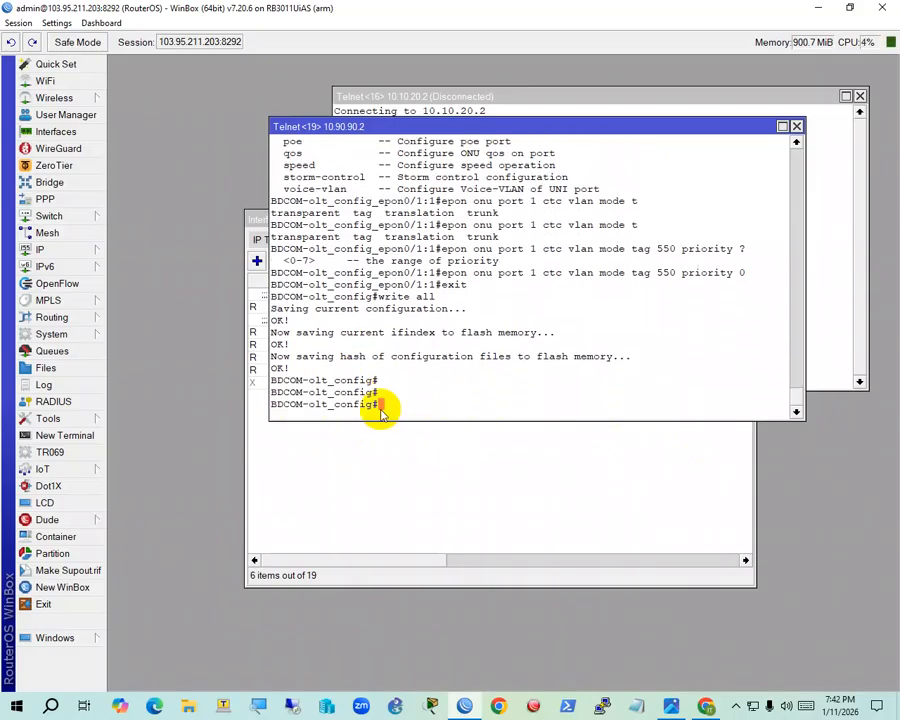
# Reload the BDCOM web page and navigate ONU Interface Config to ONU Uni Port VLAN Config
pyautogui.click(705, 706)
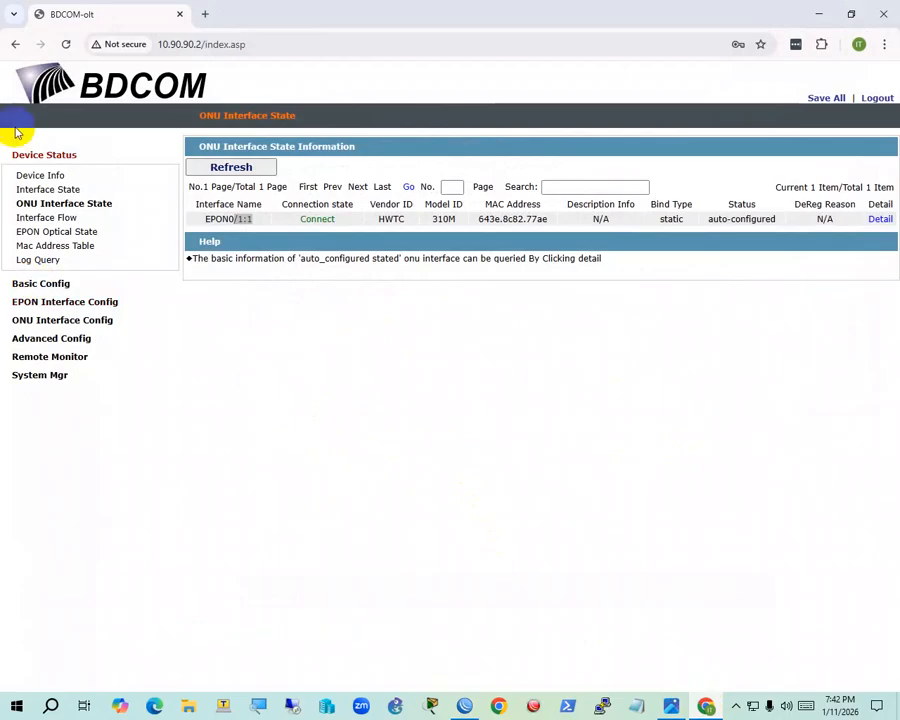
pyautogui.click(66, 44)
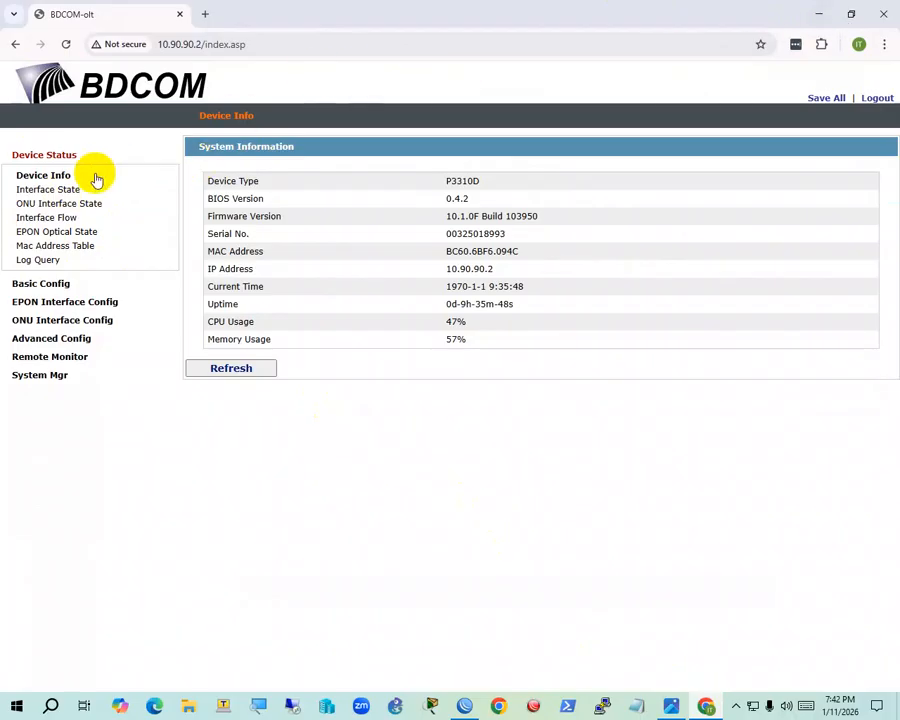
pyautogui.click(60, 342)
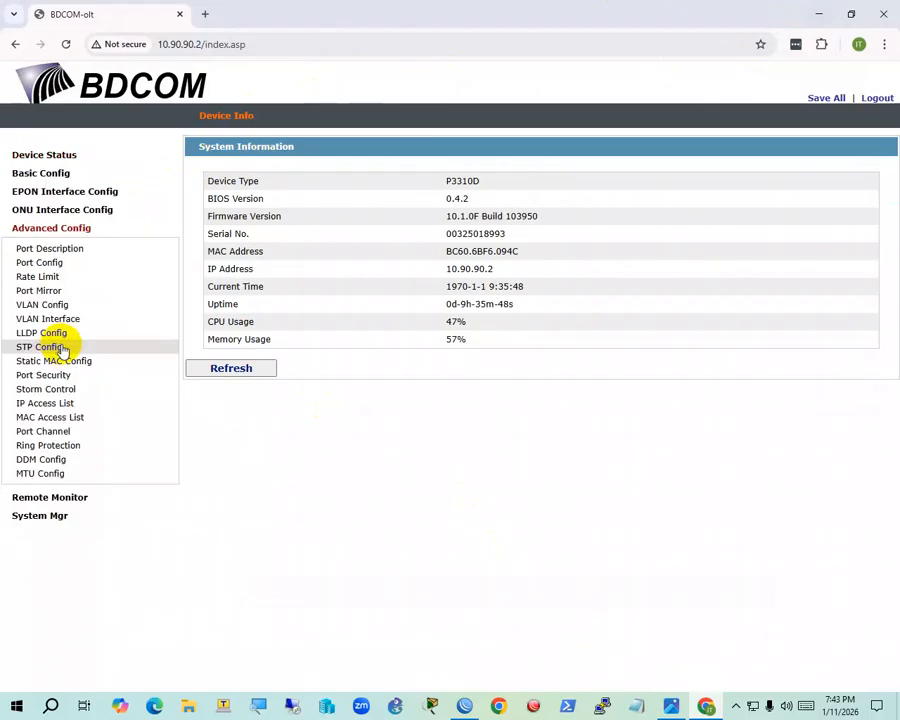
pyautogui.click(62, 211)
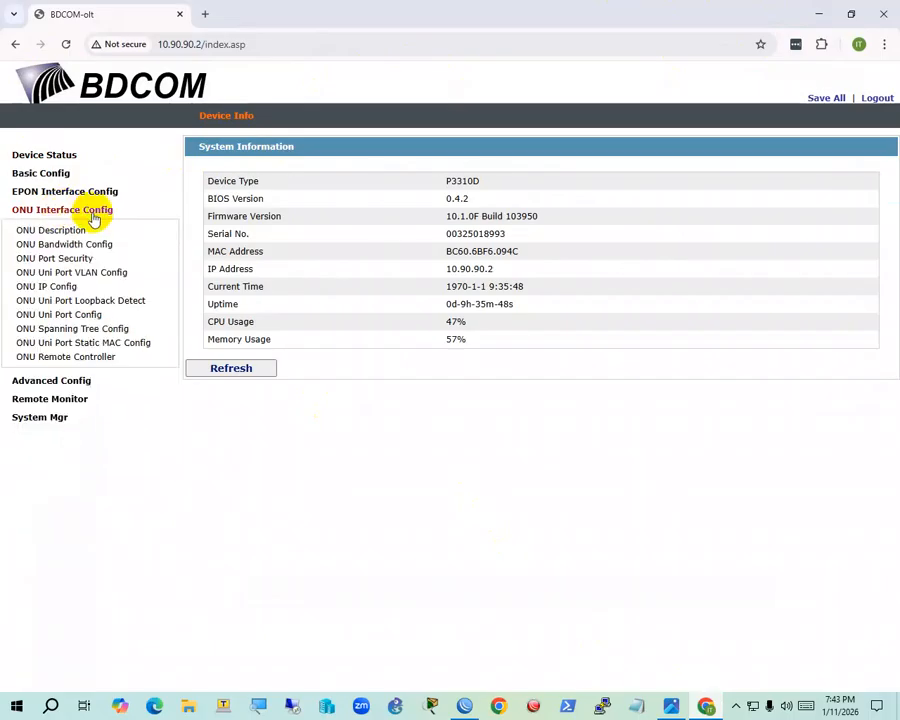
pyautogui.click(50, 288)
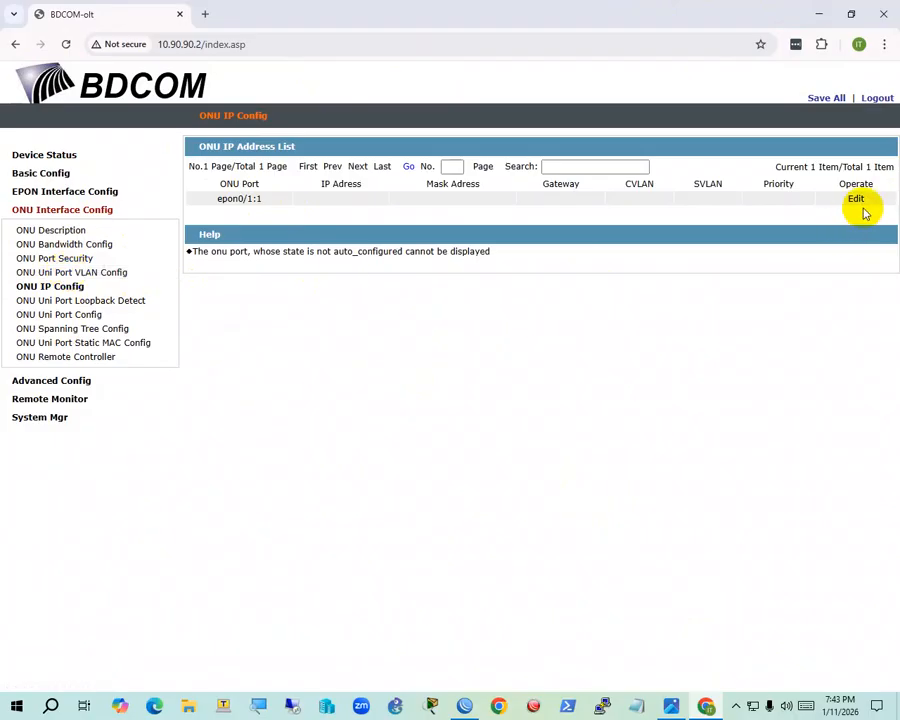
pyautogui.click(55, 273)
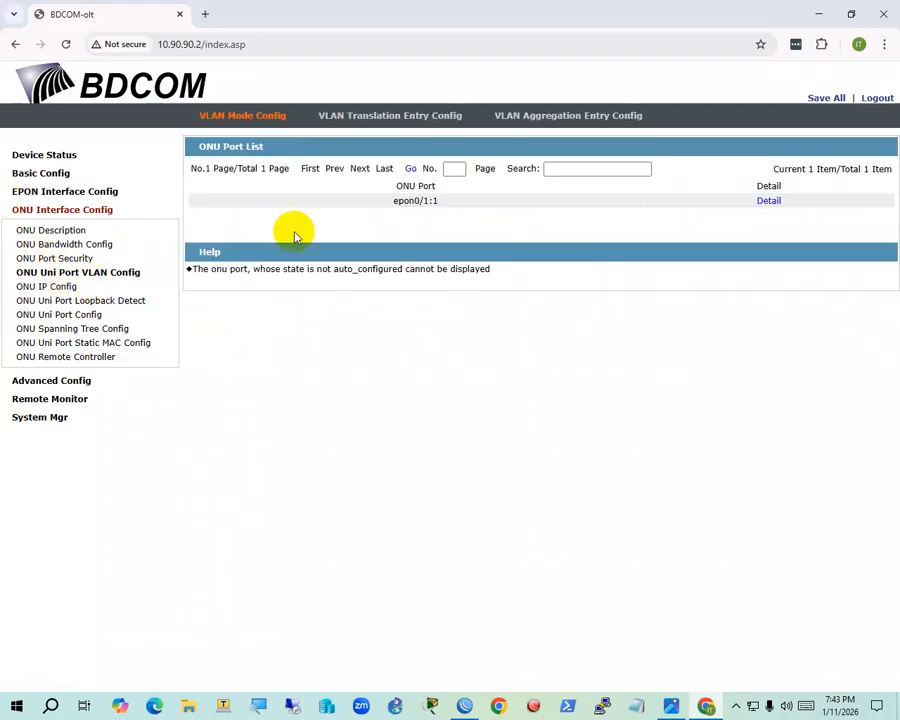
# Open UNI port 1 details of epon0/1:1 and confirm Tag mode with default VLAN 550
pyautogui.click(765, 203)
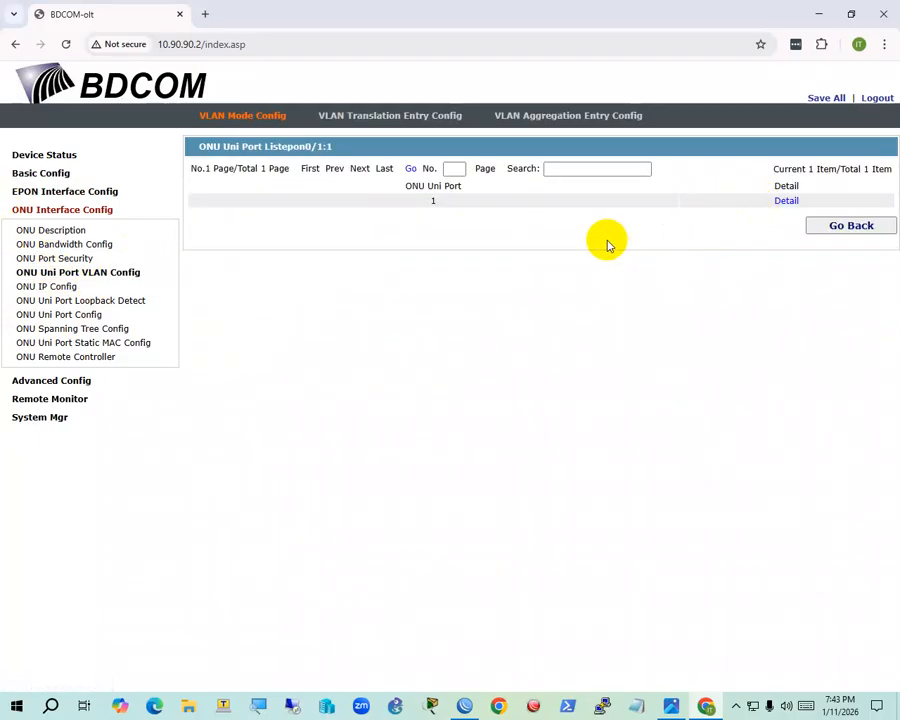
pyautogui.click(783, 201)
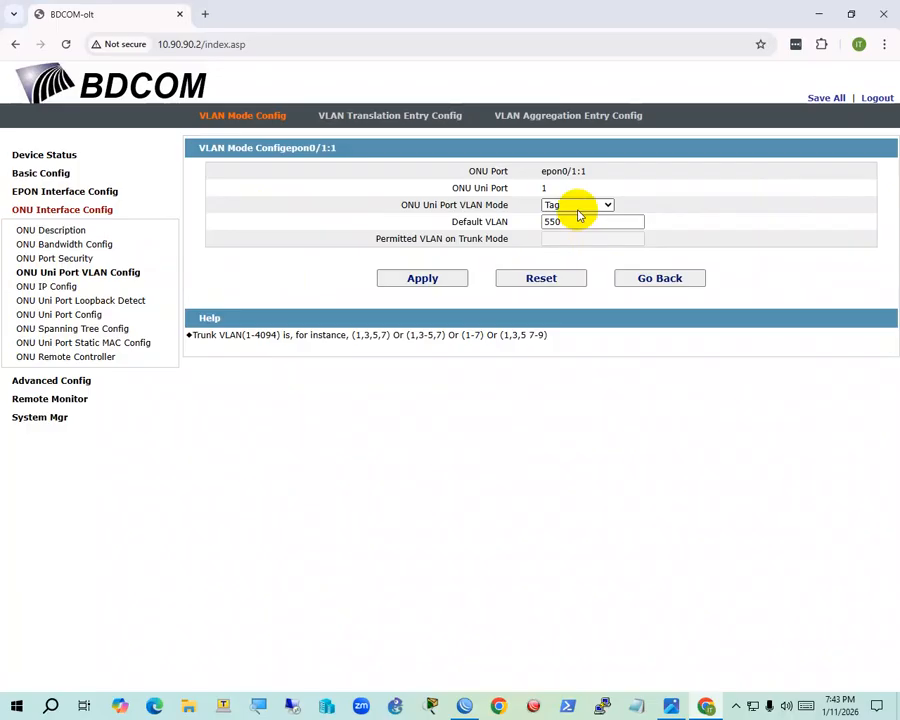
pyautogui.doubleClick(545, 189)
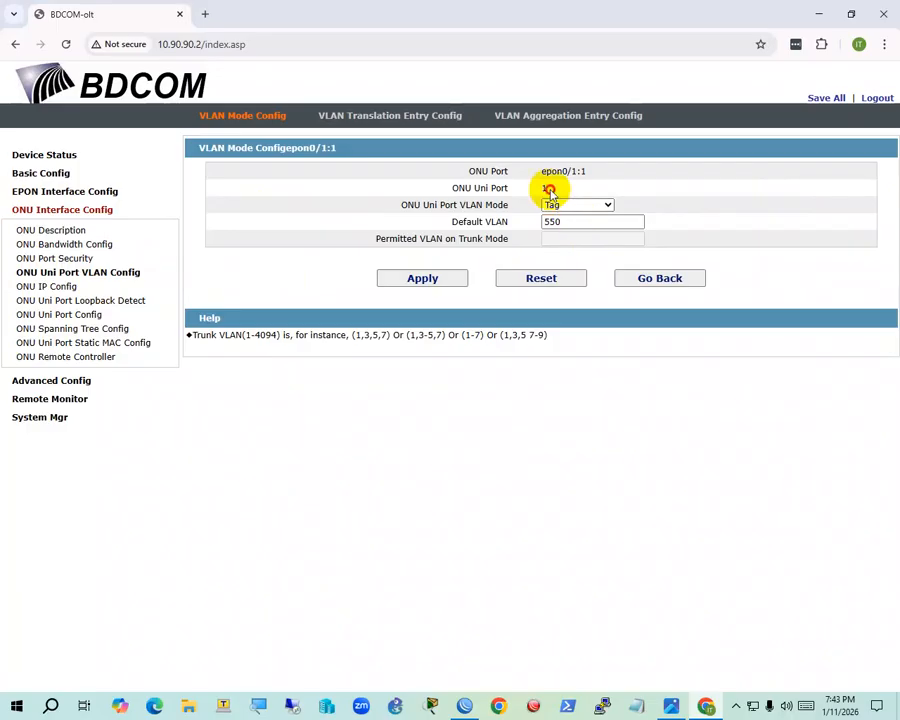
pyautogui.doubleClick(546, 221)
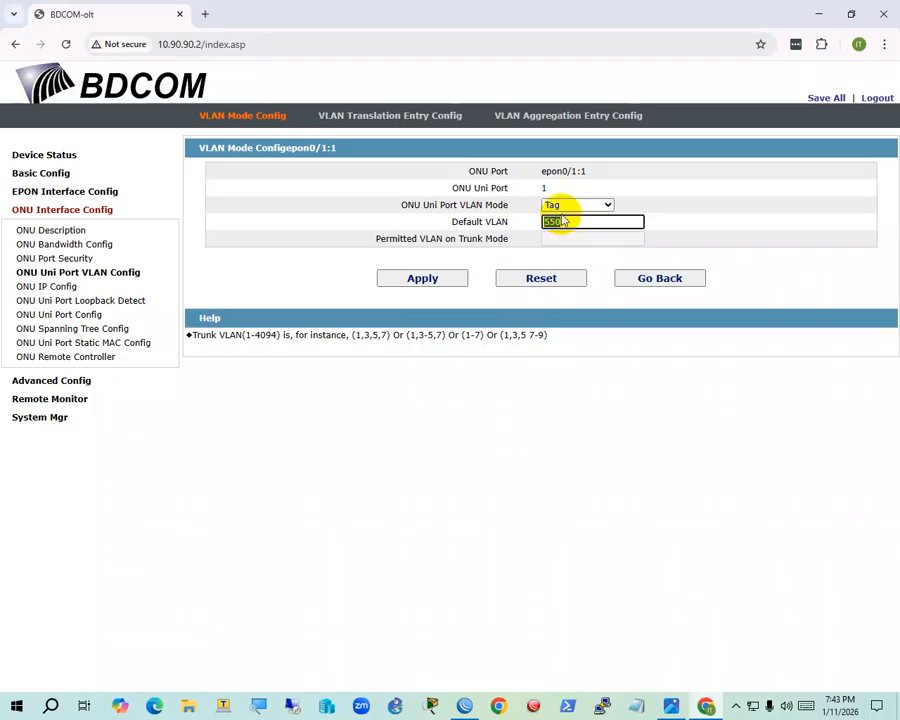
pyautogui.click(607, 205)
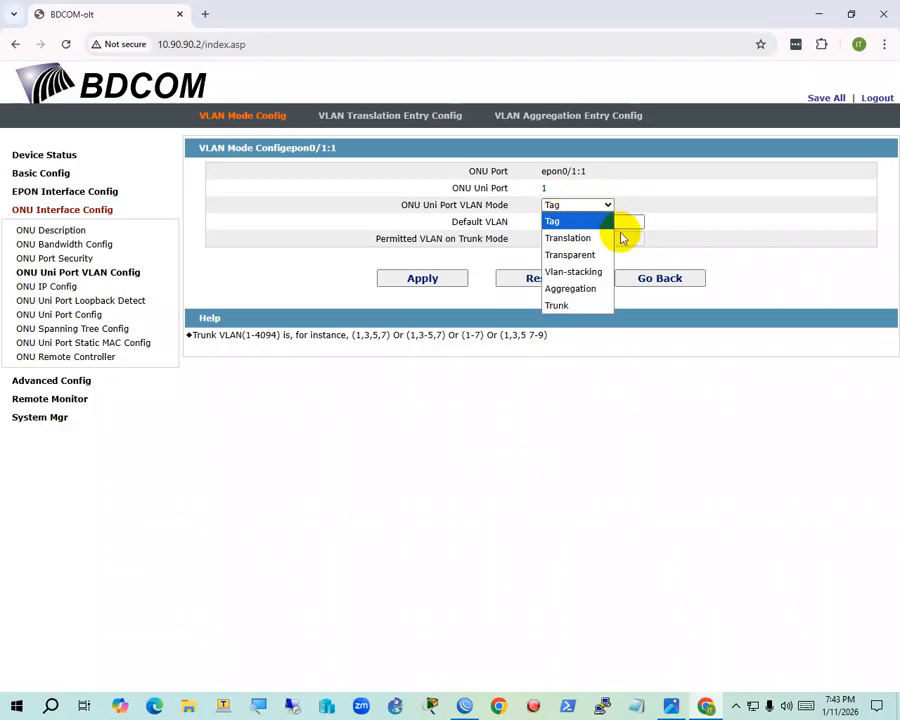
pyautogui.click(665, 375)
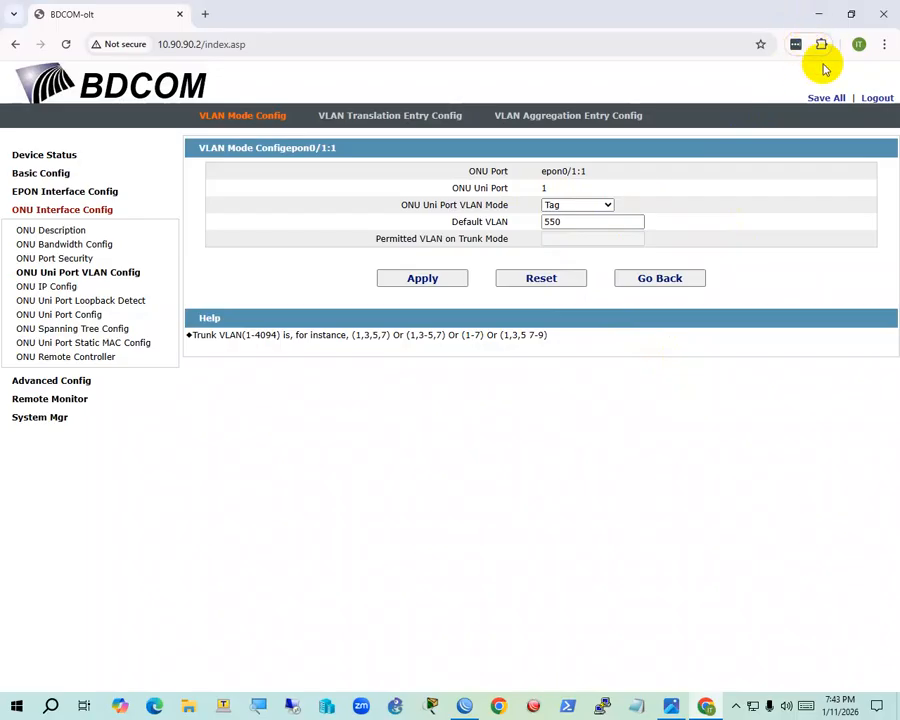
pyautogui.click(827, 12)
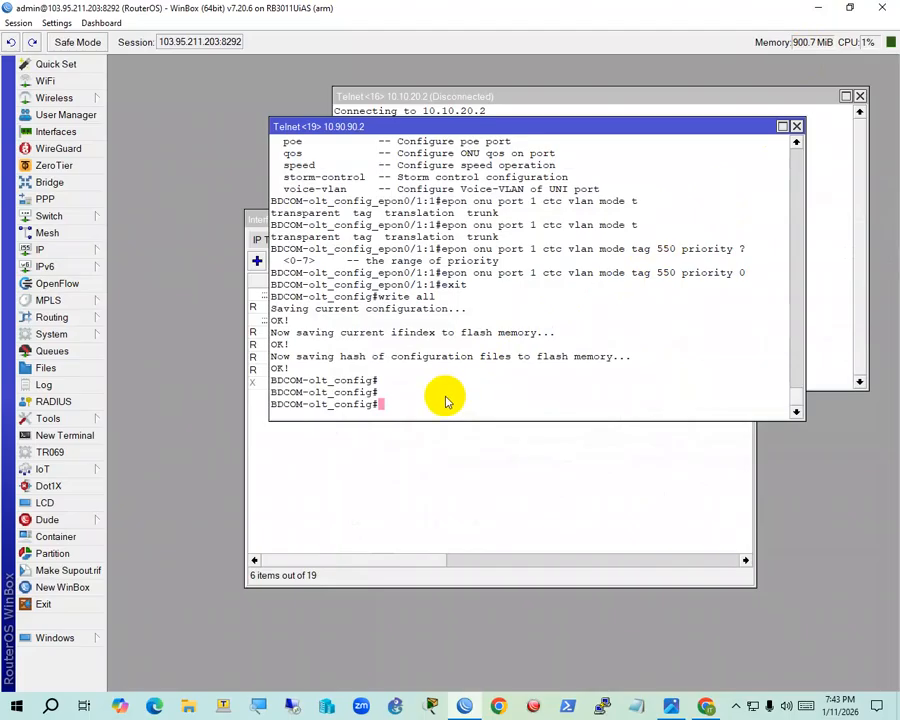
# Bring the VLAN interface list with Internet-550 on ether7 forward, then view the network diagram
pyautogui.click(412, 482)
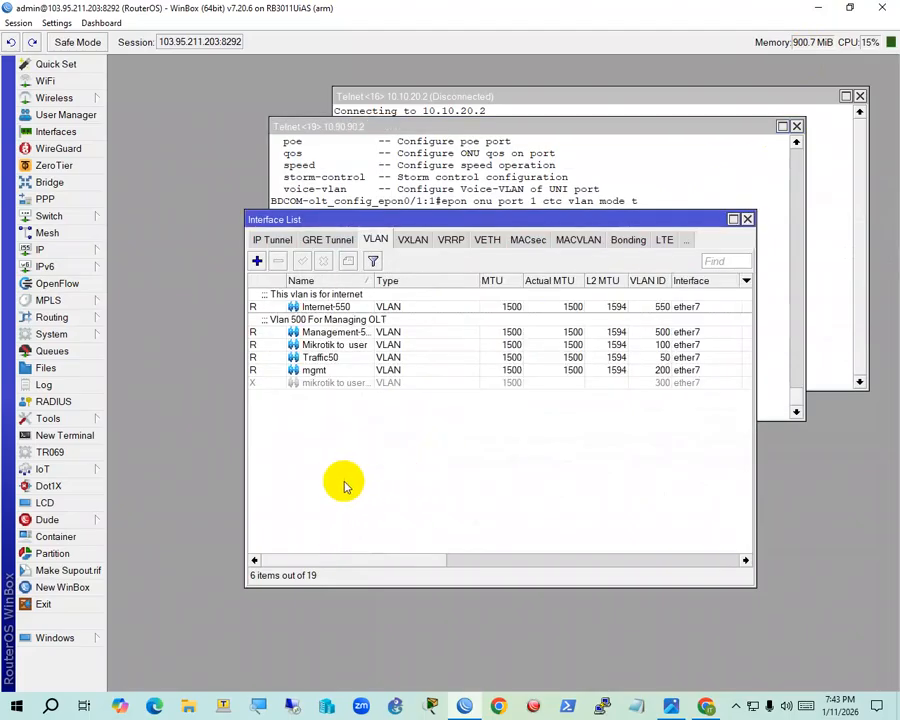
pyautogui.click(671, 706)
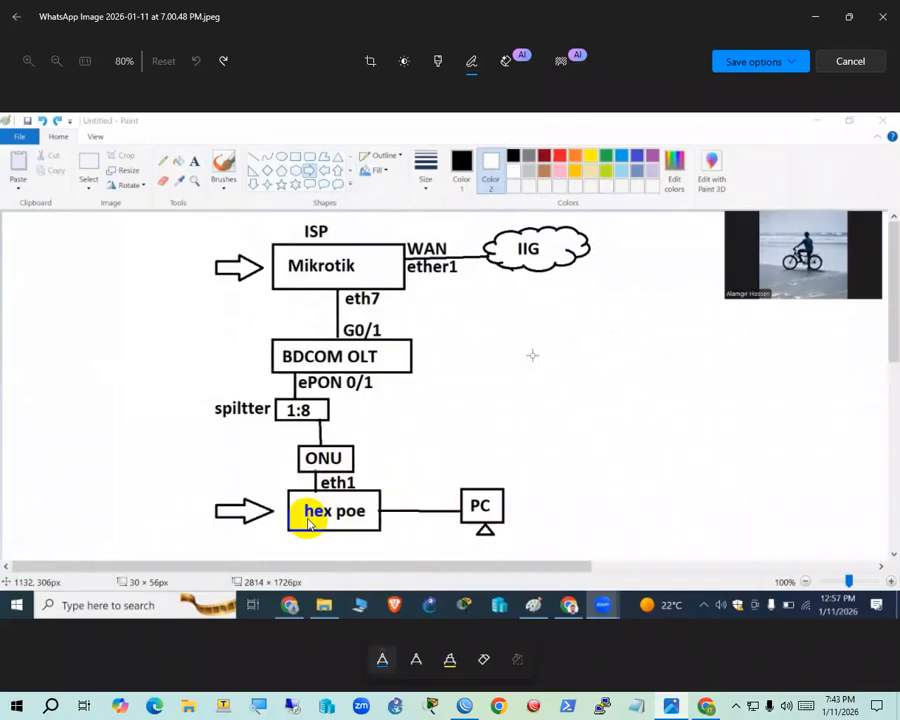
# Review the hEX PoE router's place in the diagram, then minimize the Photos viewer
pyautogui.click(815, 16)
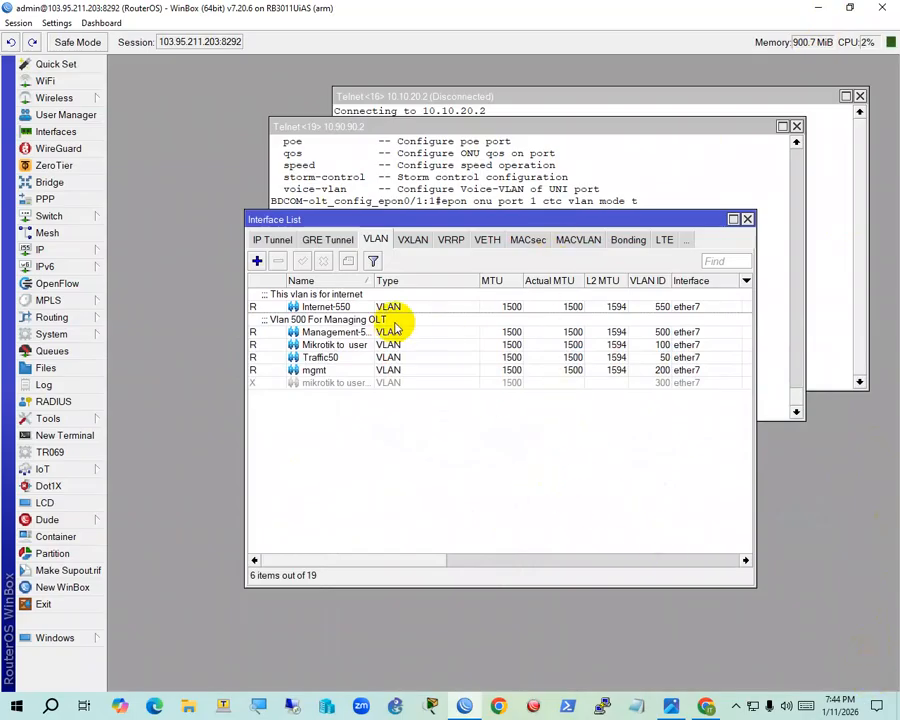
pyautogui.click(662, 705)
pyautogui.doubleClick(320, 512)
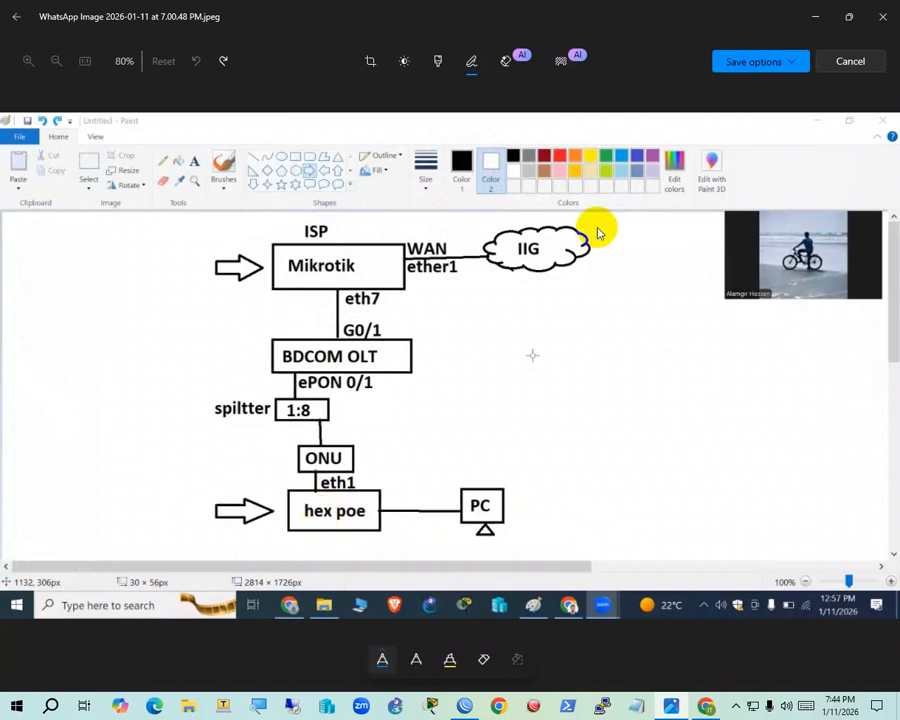
pyautogui.click(808, 12)
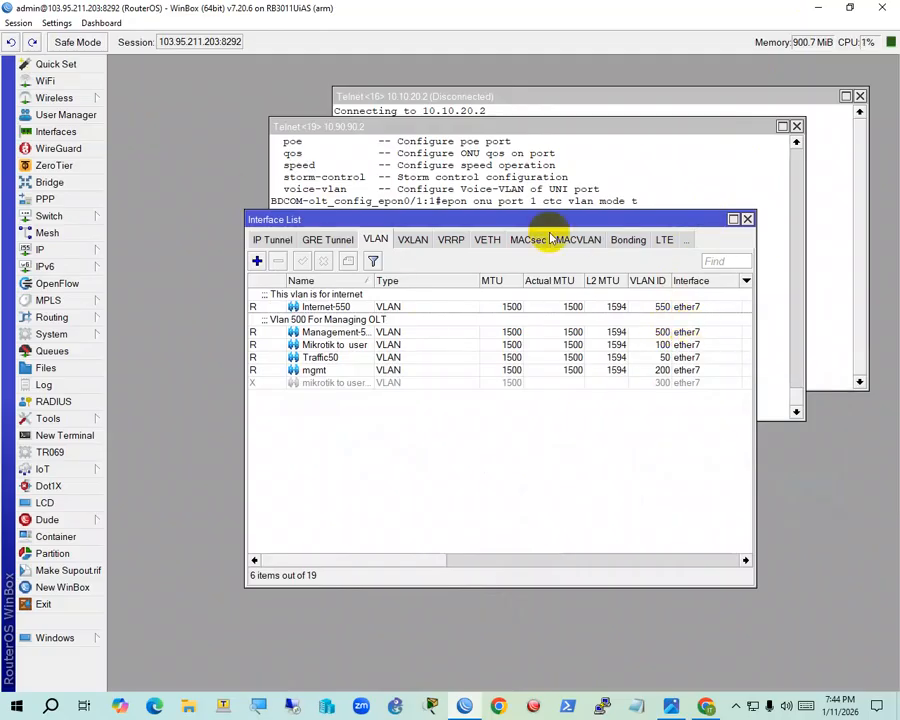
pyautogui.click(671, 706)
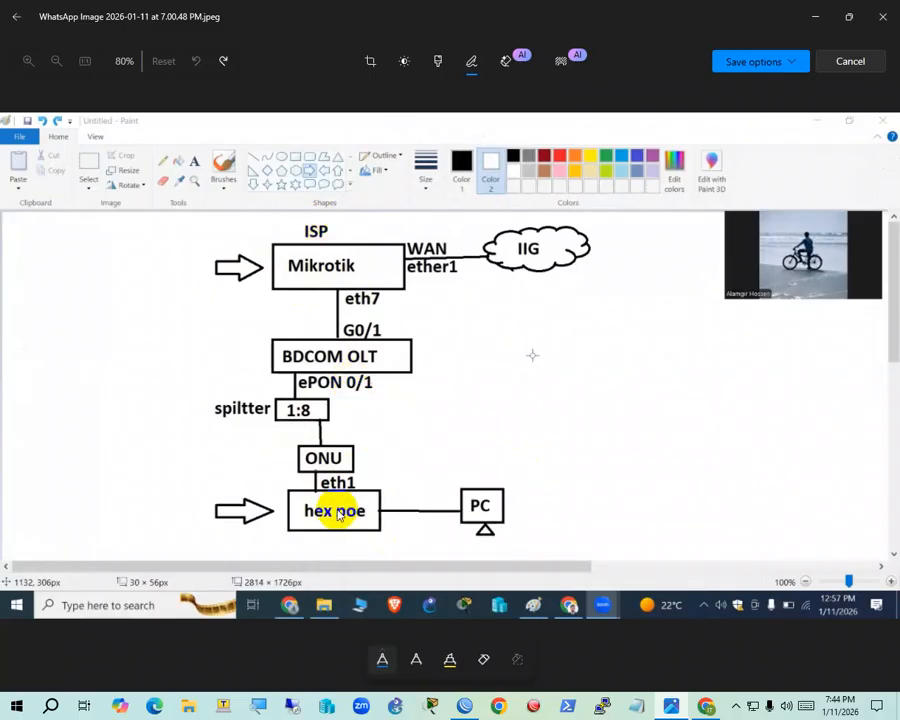
pyautogui.click(815, 17)
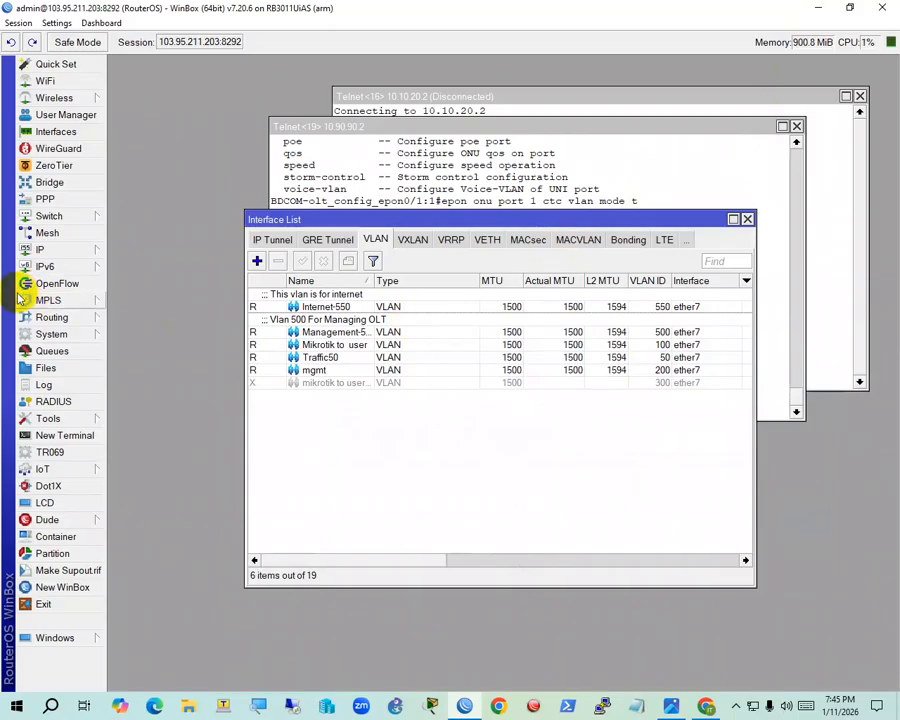
# In IP > Neighbors, open the Internet-550 neighbour HO and start a MAC Telnet session
pyautogui.click(45, 250)
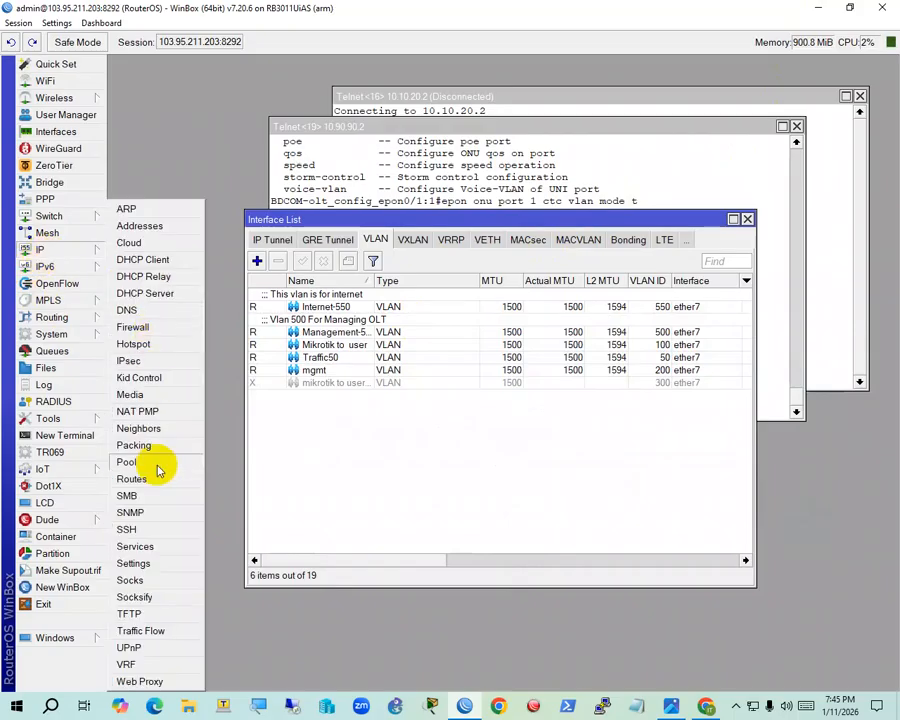
pyautogui.click(155, 428)
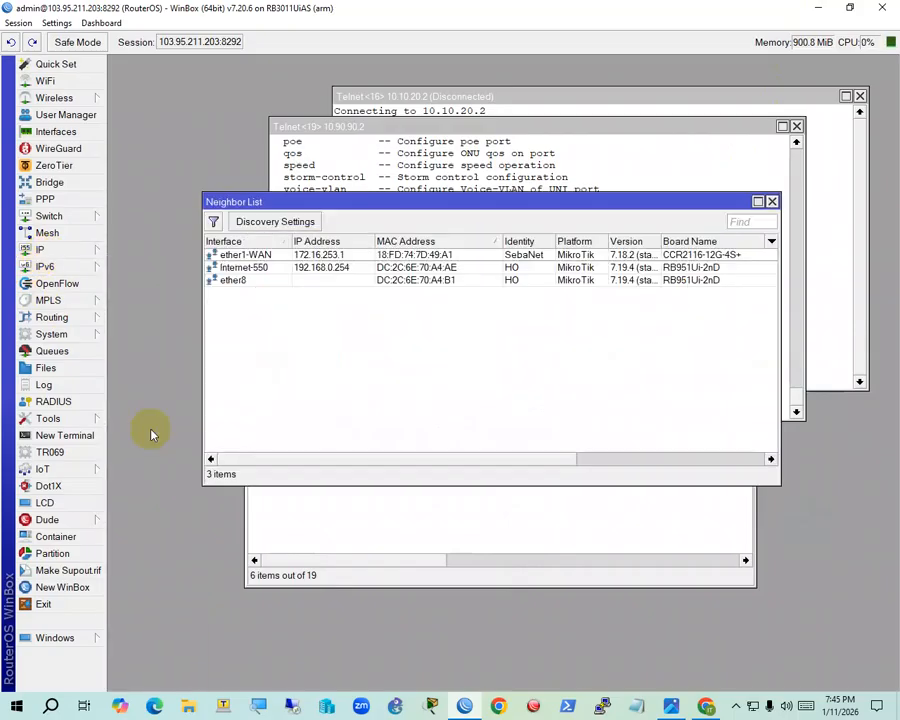
pyautogui.click(438, 281)
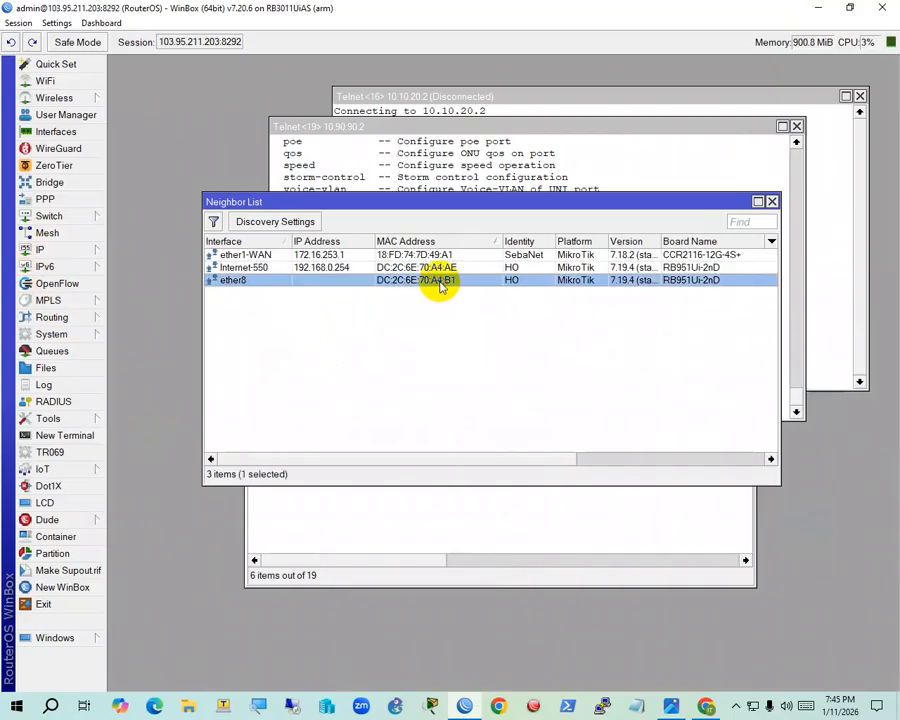
pyautogui.click(390, 267)
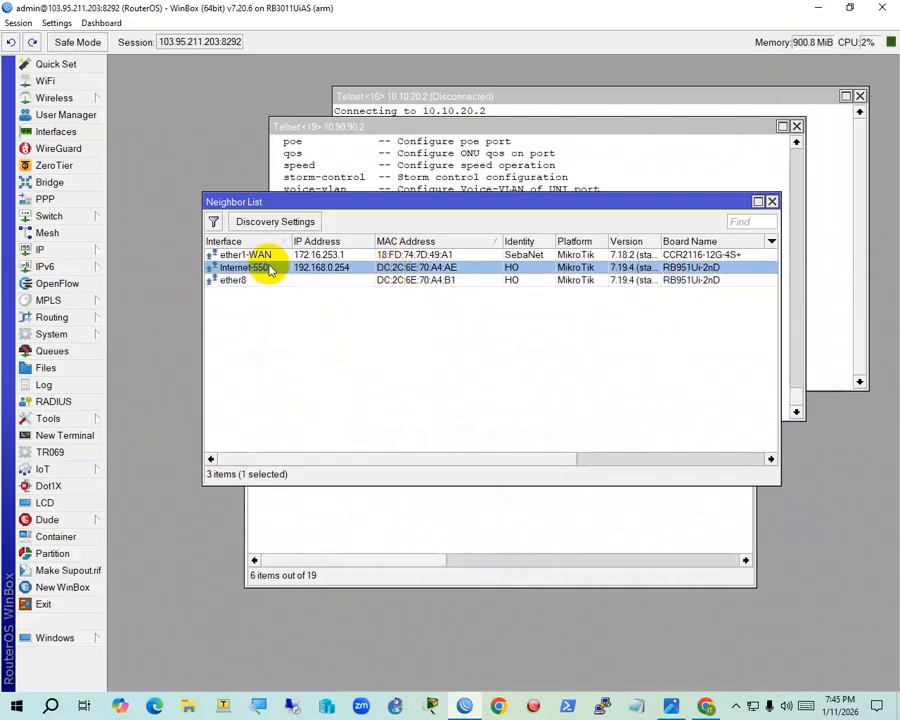
pyautogui.doubleClick(300, 270)
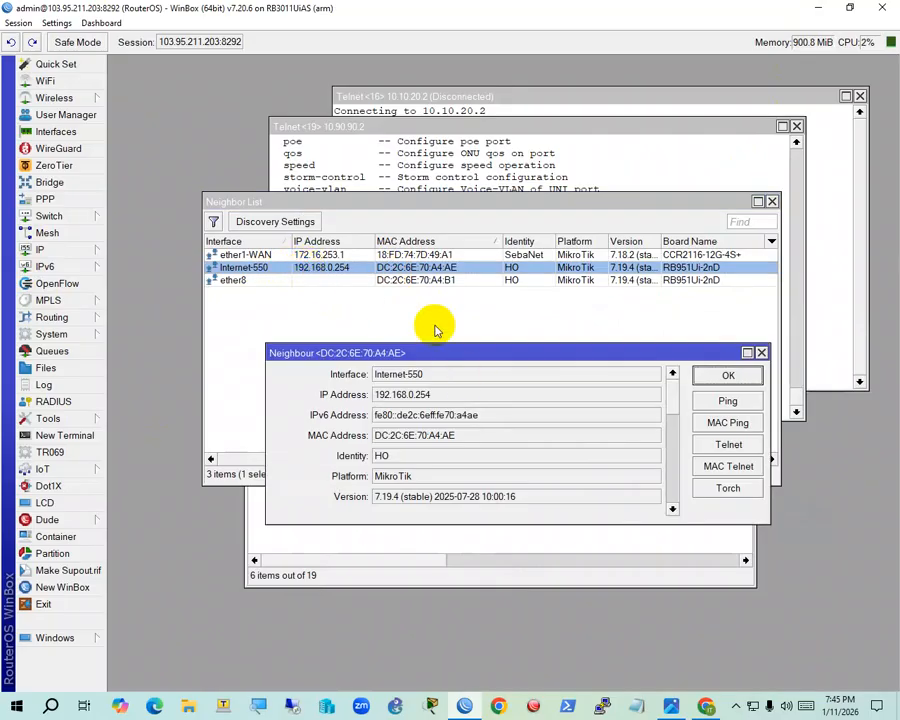
pyautogui.click(716, 467)
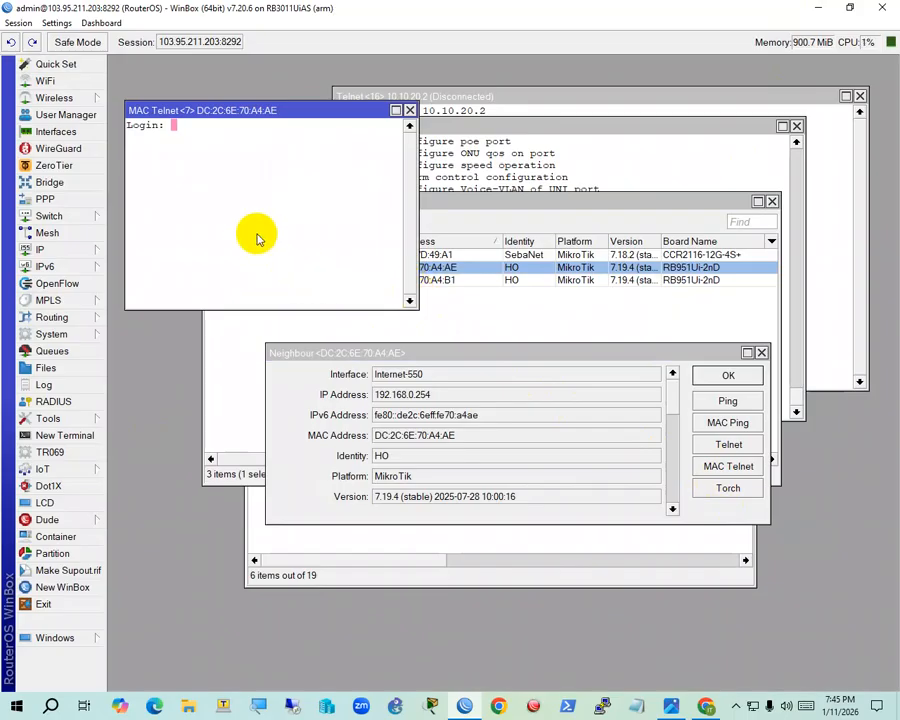
# Log in over MAC Telnet and run 'ip add pr', showing dynamic address 192.168.0.254/24
pyautogui.write('tra')
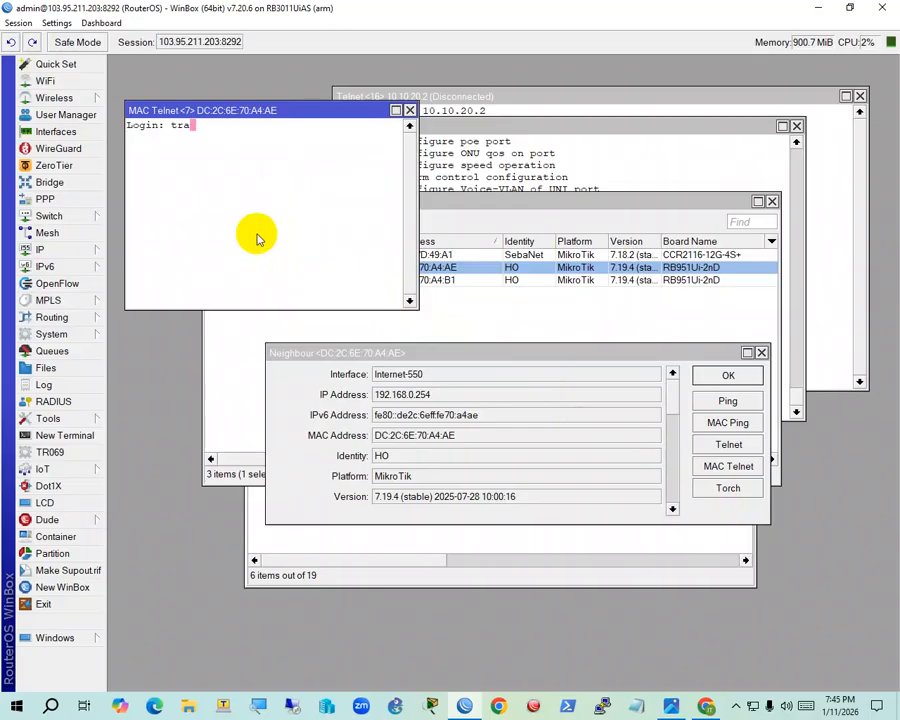
pyautogui.write('inee')
pyautogui.press('Return')
pyautogui.press('Return')
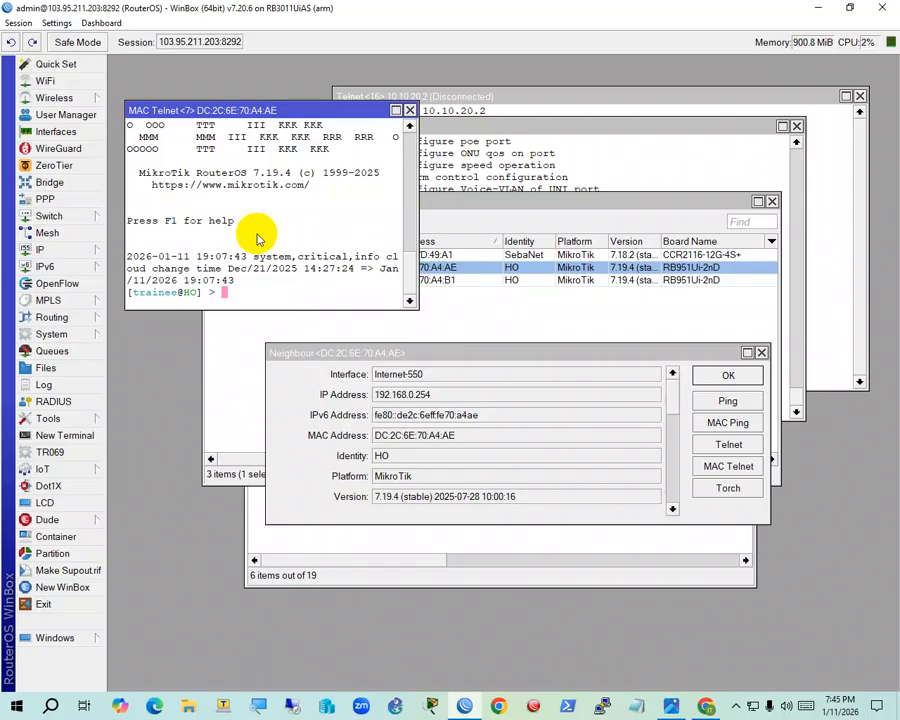
pyautogui.write('ip add pr')
pyautogui.press('Return')
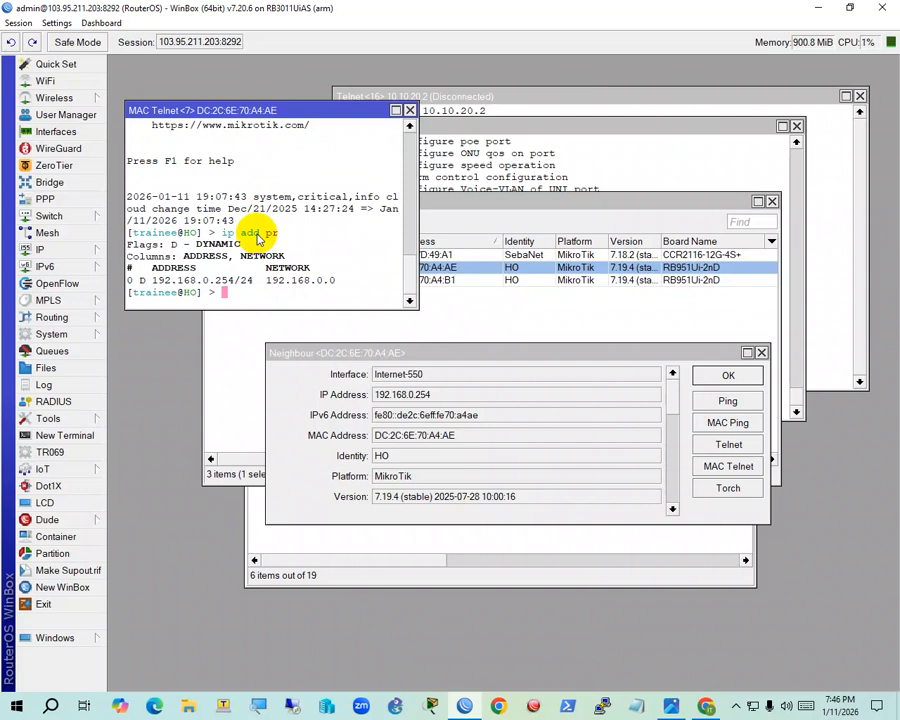
# Remove the router's 192.168.0.254 address (entry 0) with 'ip address remove 0'
pyautogui.write('ip add re')
pyautogui.press('Tab')
pyautogui.press('Tab')
pyautogui.write('m')
pyautogui.press('Tab')
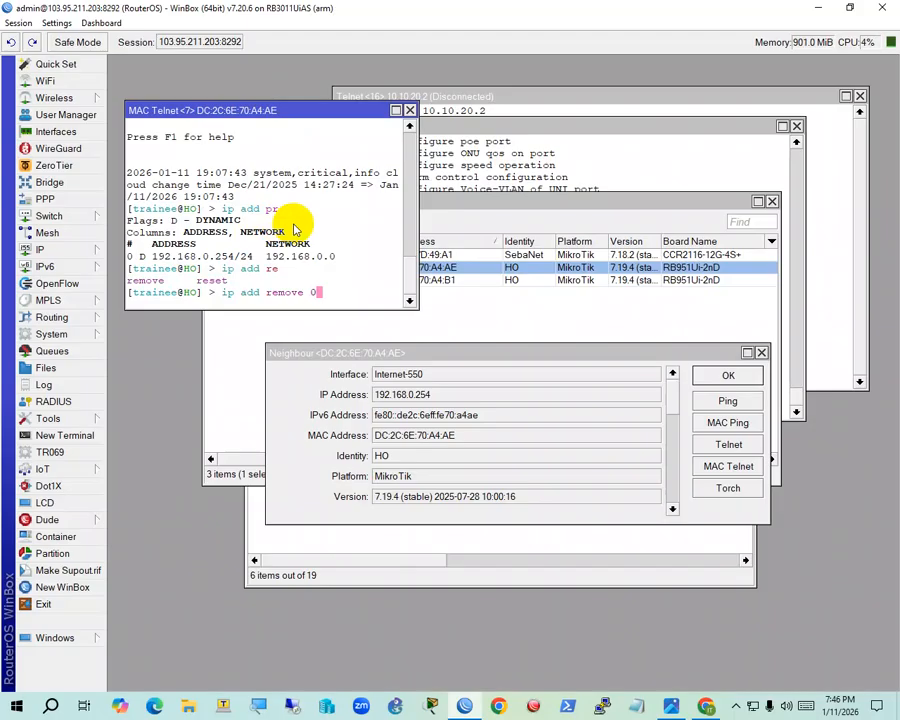
pyautogui.write('0')
pyautogui.press('Return')
# Begin a dhcp-client add on ether1-WAN with disabled=no and use-peer-ntp=yes
pyautogui.write('ip ')
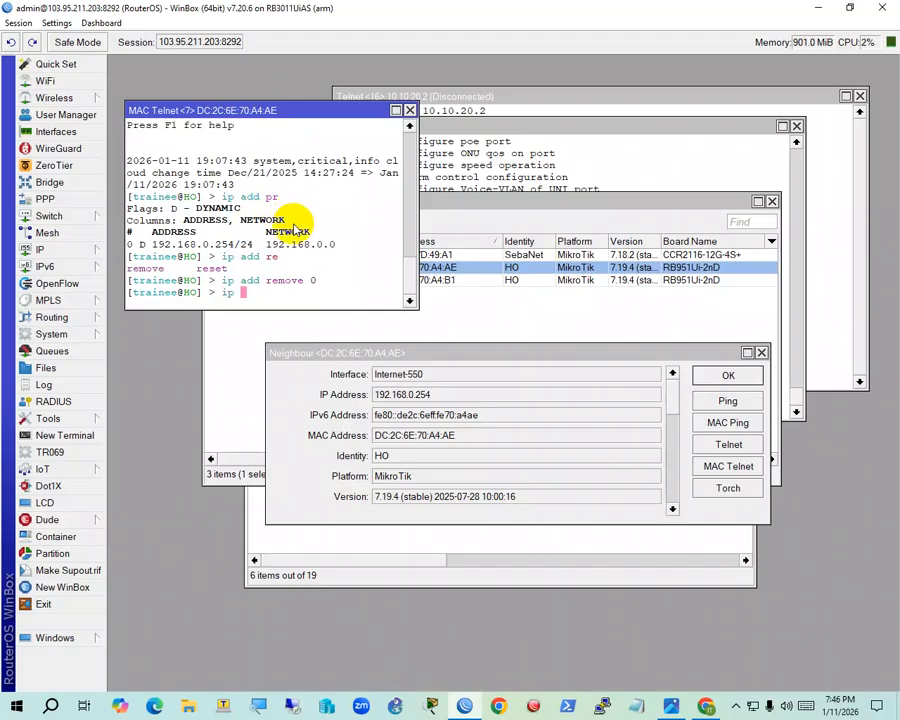
pyautogui.write('dhcp-c')
pyautogui.press('Tab')
pyautogui.write('add')
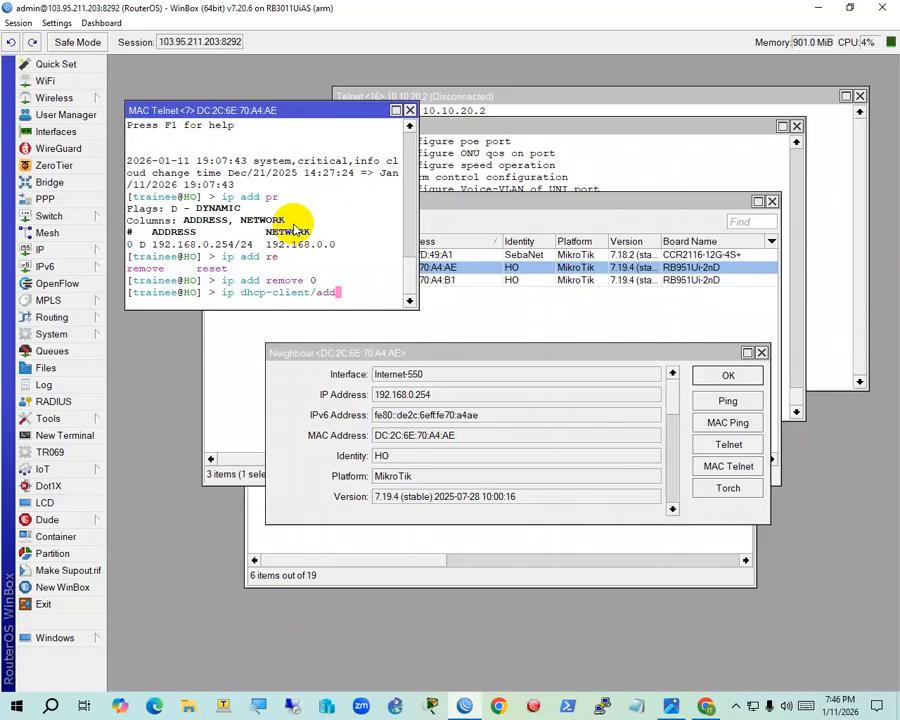
pyautogui.write(' int')
pyautogui.press('Tab')
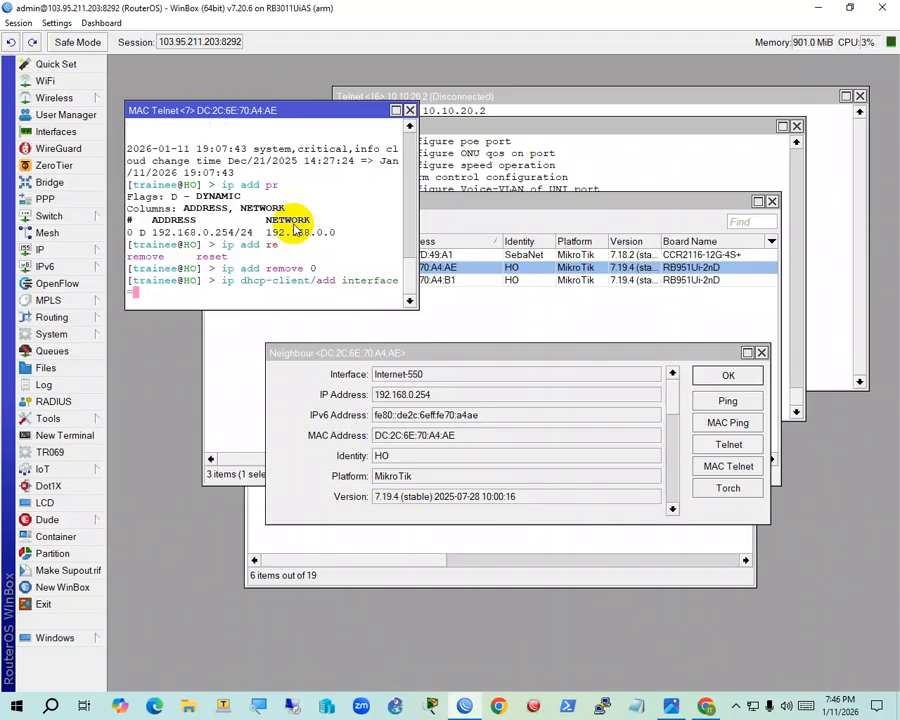
pyautogui.write('e')
pyautogui.press('Tab')
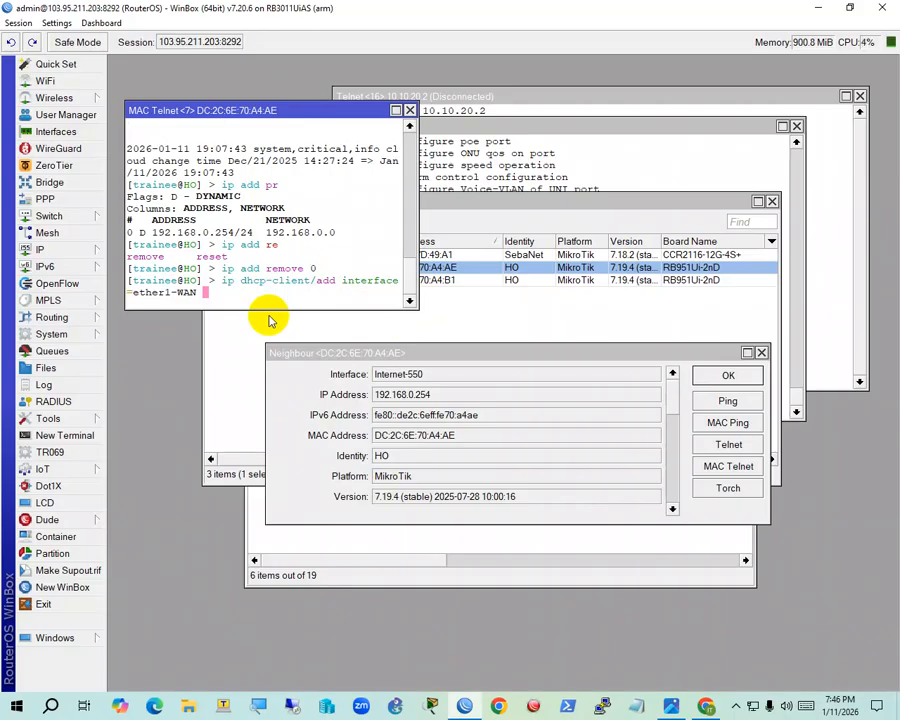
pyautogui.write('disabled=no')
pyautogui.press('Tab')
pyautogui.press('Tab')
pyautogui.write('u')
pyautogui.press('Tab')
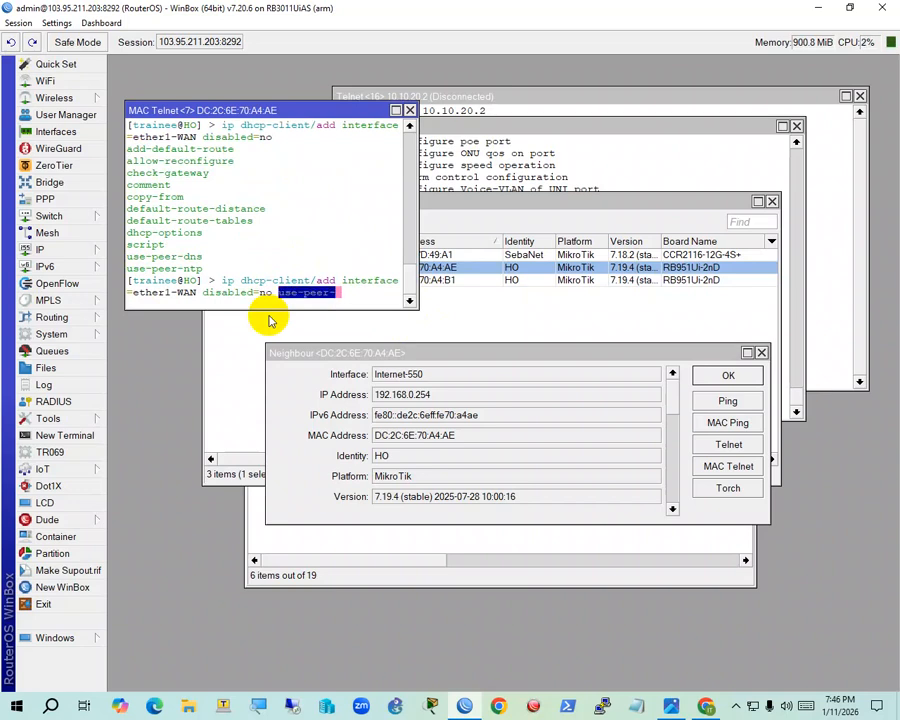
pyautogui.write('n')
pyautogui.press('Tab')
pyautogui.write('y')
pyautogui.press('Tab')
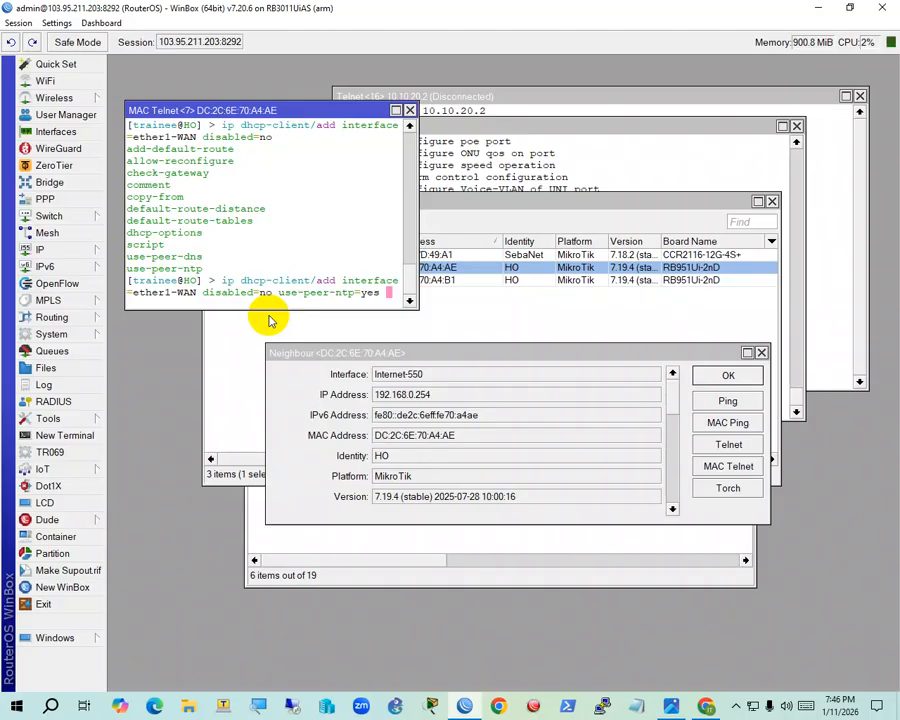
# Widen the terminal, add use-peer-dns and run it; it fails because a DHCP client already exists
pyautogui.write('n')
pyautogui.press('Tab')
pyautogui.press('Tab')
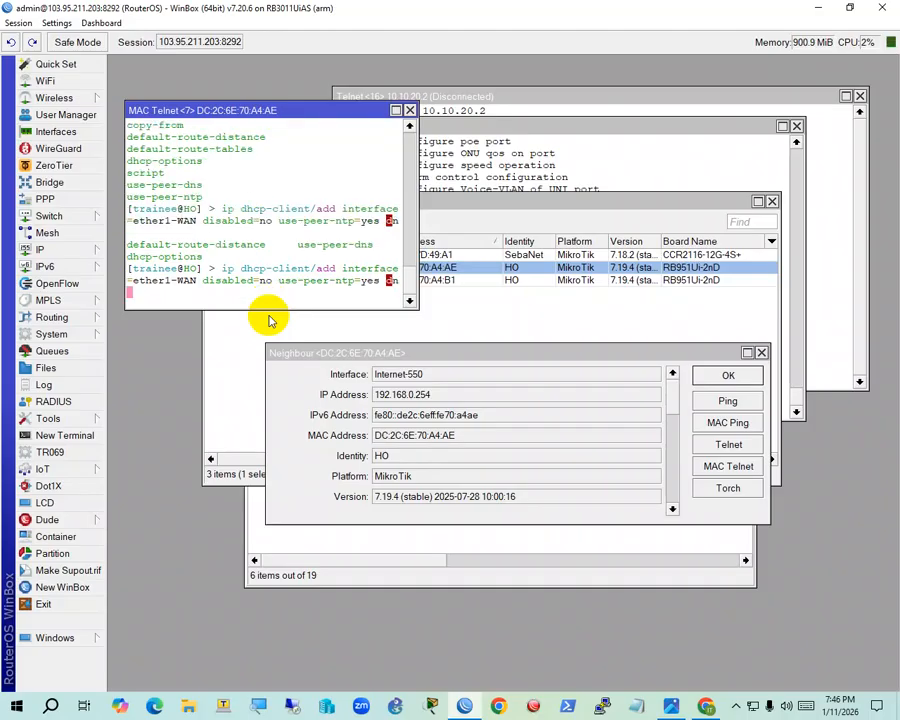
pyautogui.click(395, 110)
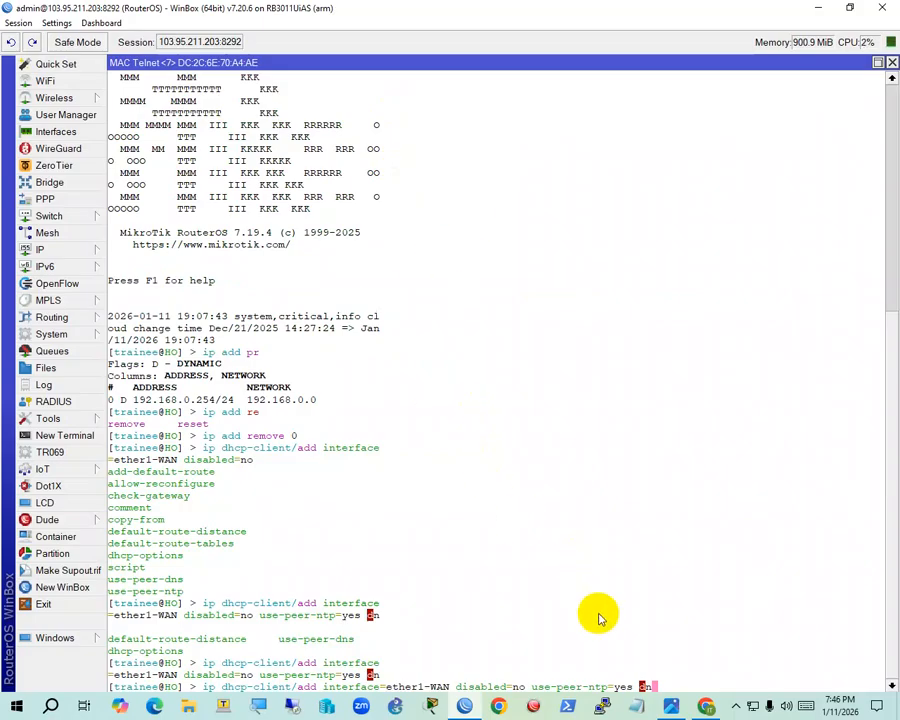
pyautogui.moveTo(628, 10); pyautogui.dragTo(597, 48)
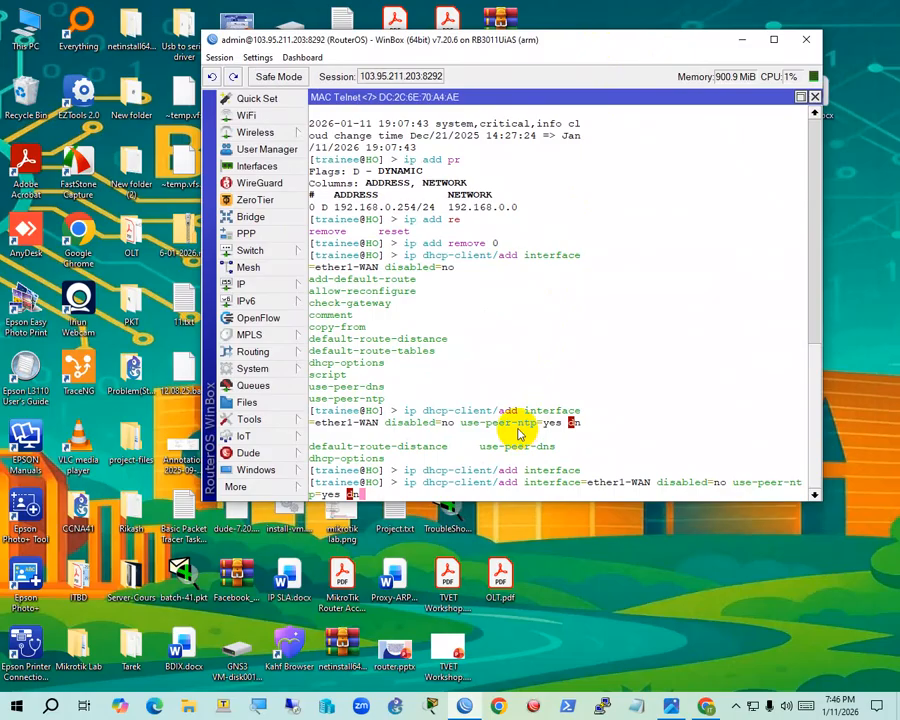
pyautogui.click(800, 97)
pyautogui.moveTo(614, 236); pyautogui.dragTo(737, 274)
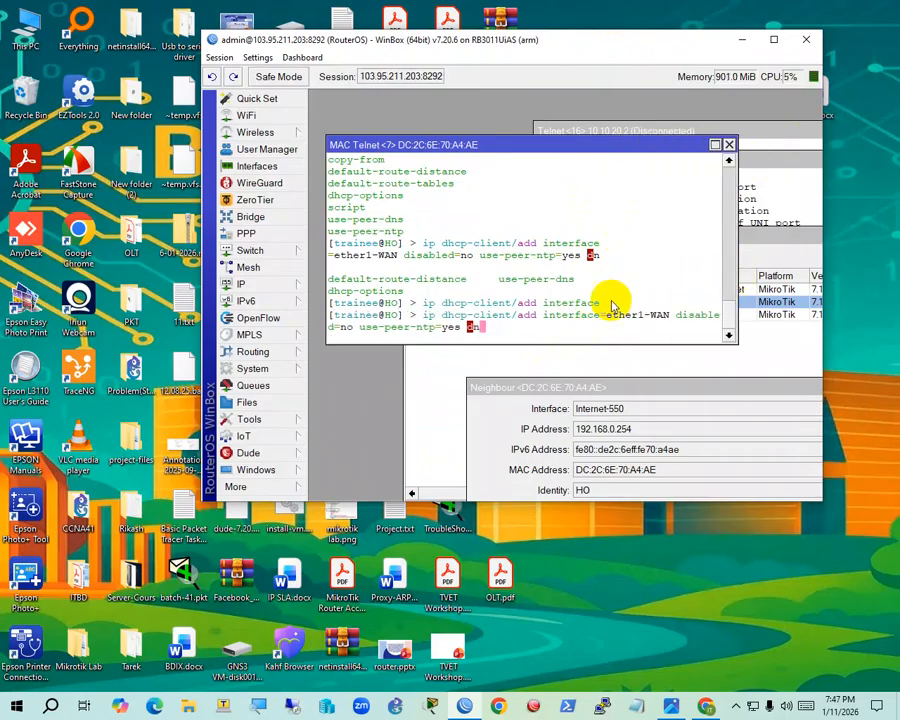
pyautogui.click(773, 40)
pyautogui.moveTo(532, 207); pyautogui.dragTo(866, 243)
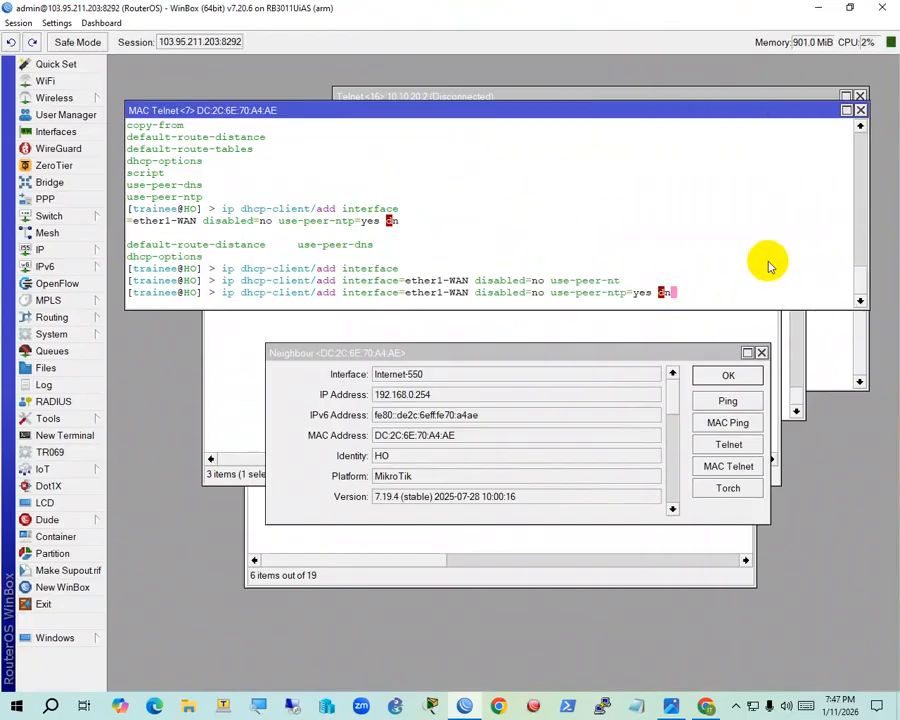
pyautogui.write('se-peer-dns=yes')
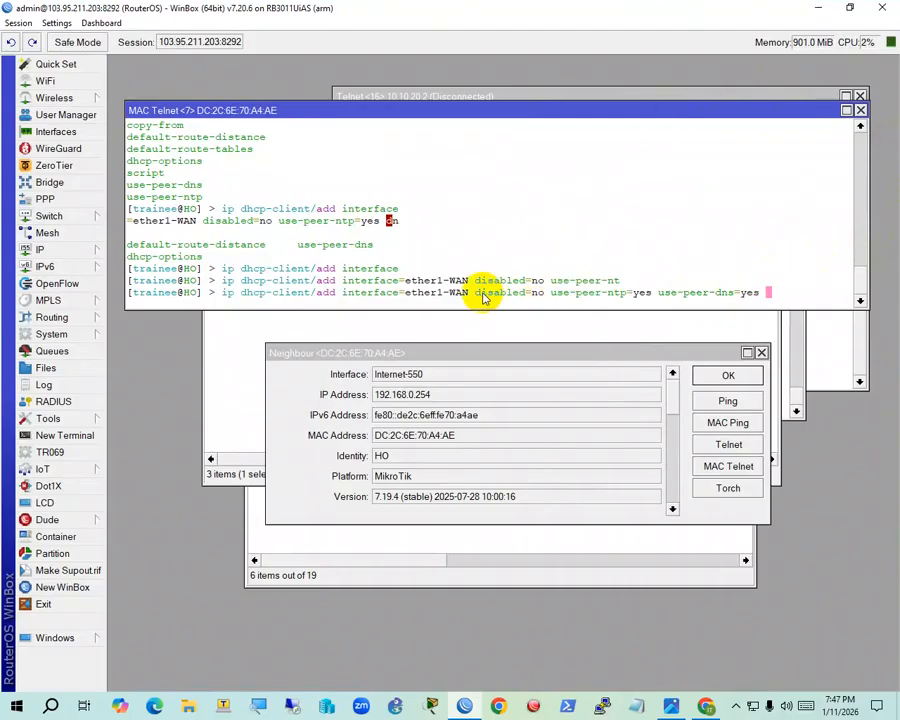
pyautogui.press('Return')
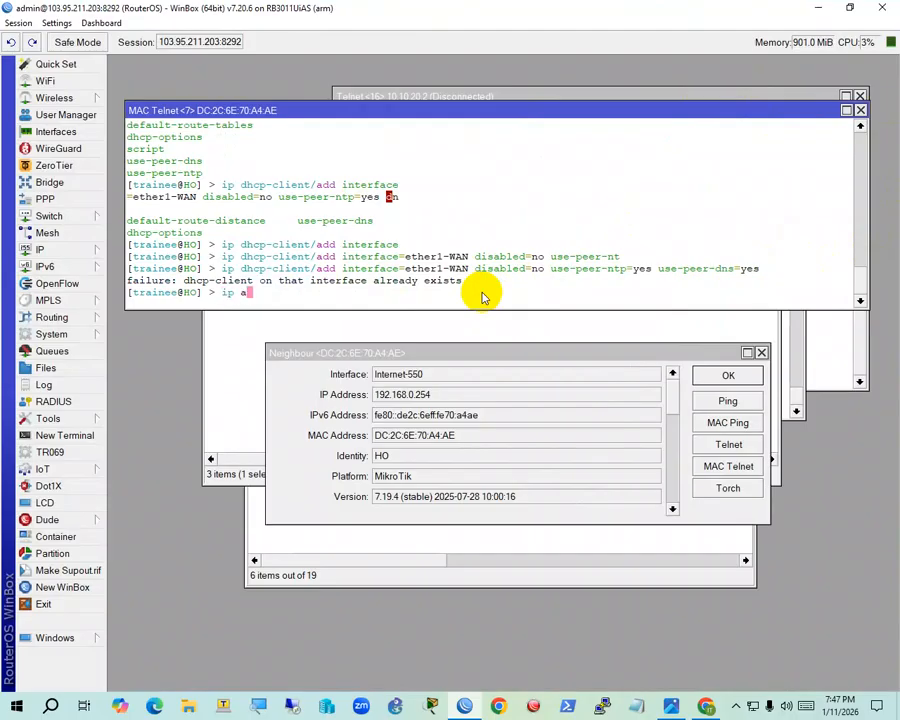
# List the IP addresses, confirming dynamic 172.17.0.62/26 on ether1-WAN
pyautogui.hotkey('ctrl', 'c')
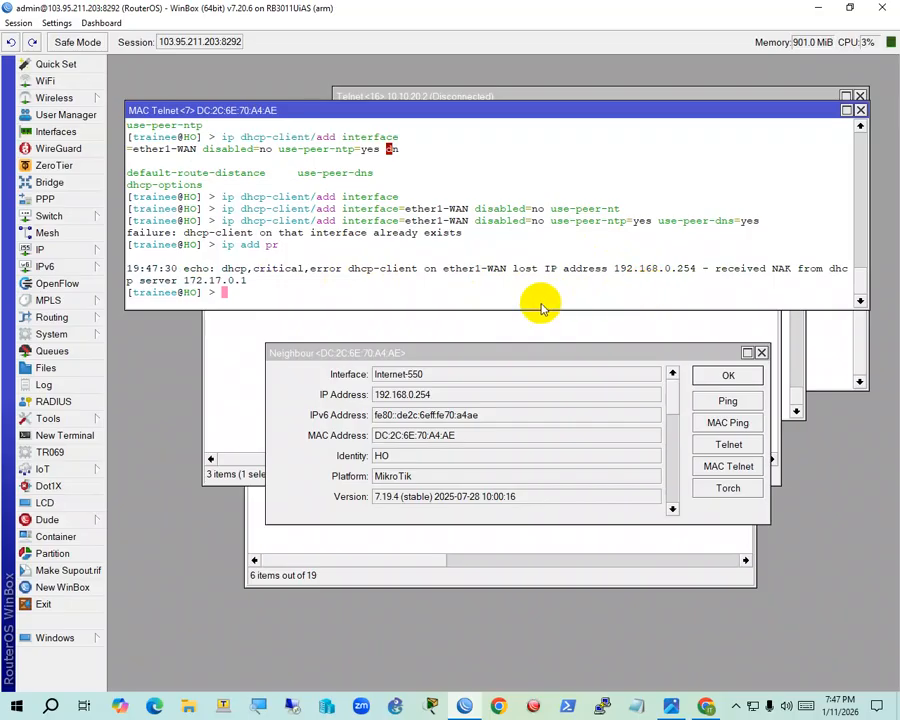
pyautogui.press('Up')
pyautogui.press('Return')
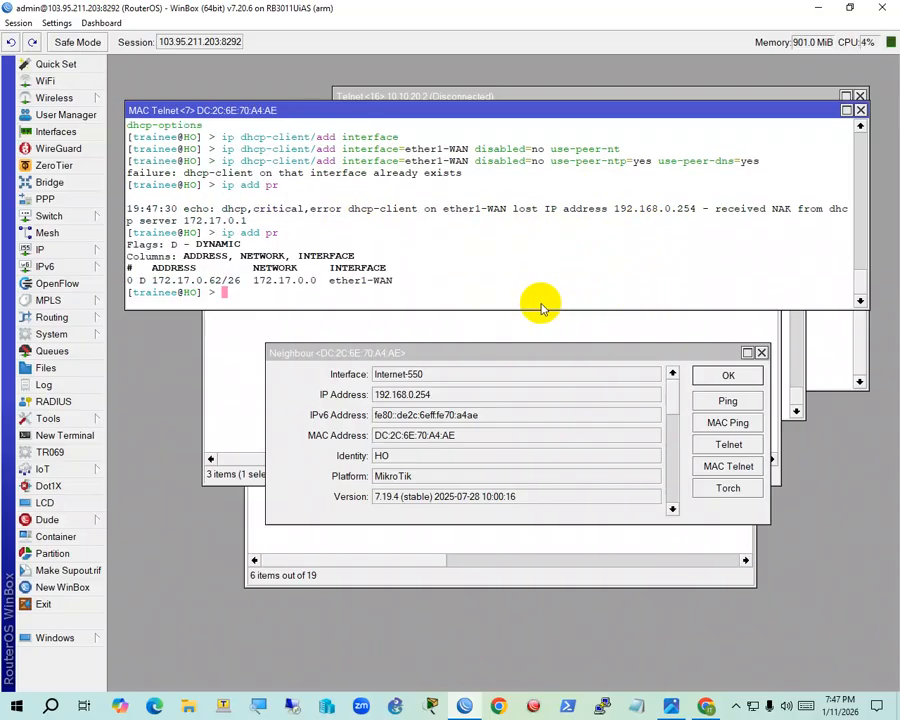
pyautogui.moveTo(217, 282)
pyautogui.mouseDown()
pyautogui.moveTo(193, 286)
pyautogui.moveTo(217, 298)
pyautogui.mouseUp()
pyautogui.click(217, 284)
pyautogui.click(237, 300)
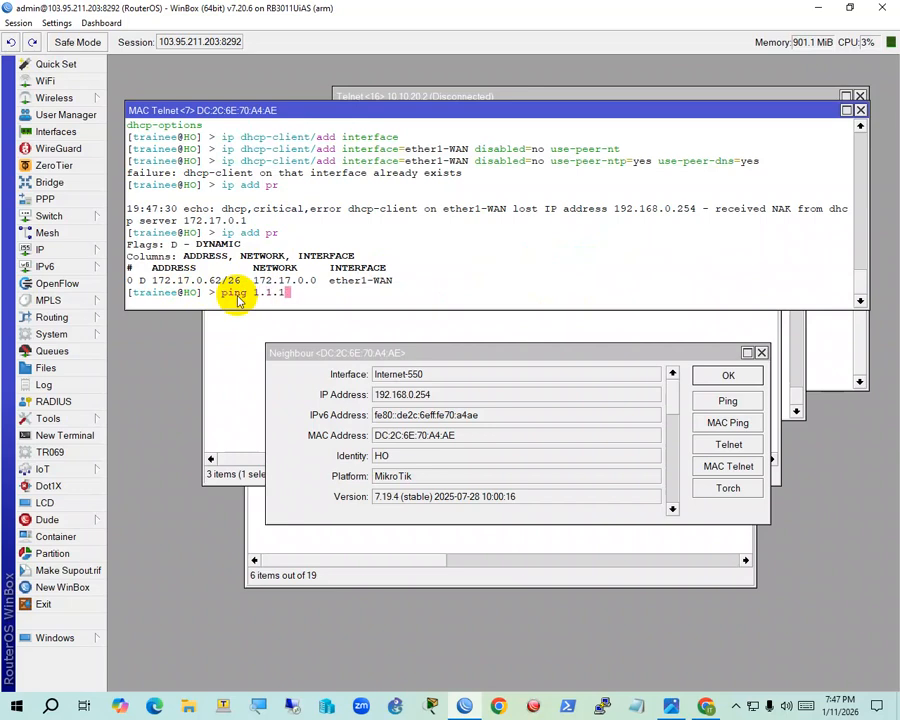
# Ping 1.1.1.1 and bring up the network diagram while replies arrive
pyautogui.write('ping 1.1.1.1')
pyautogui.press('Return')
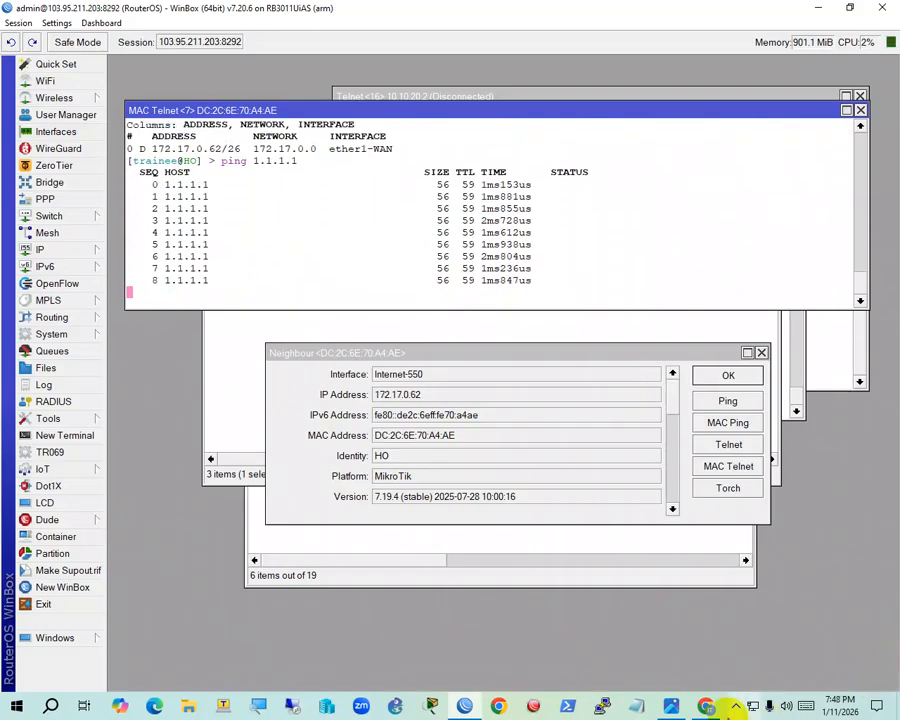
pyautogui.click(707, 706)
pyautogui.click(707, 709)
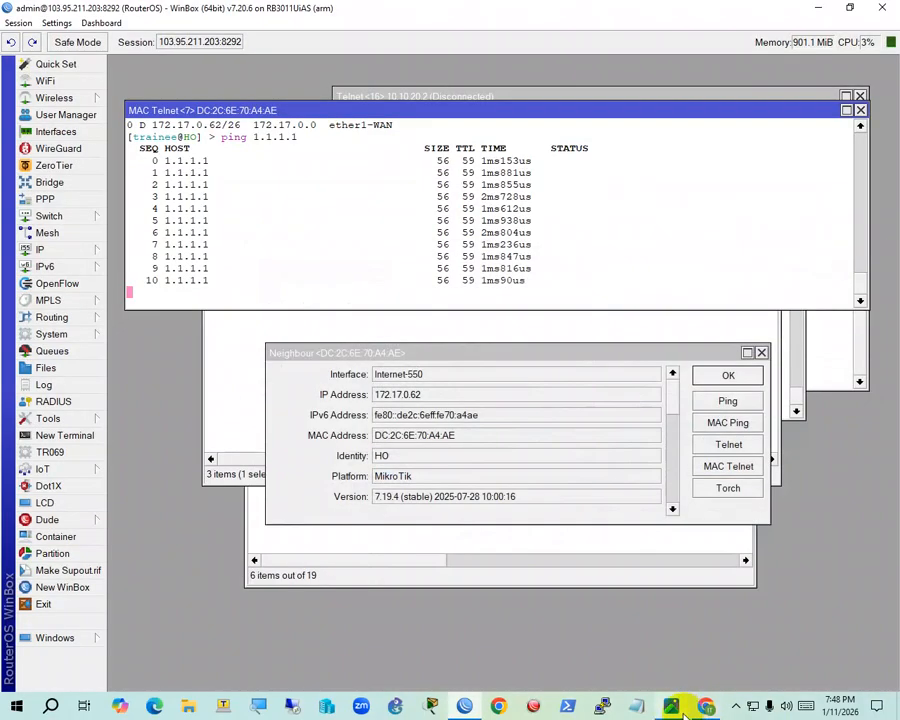
pyautogui.click(674, 708)
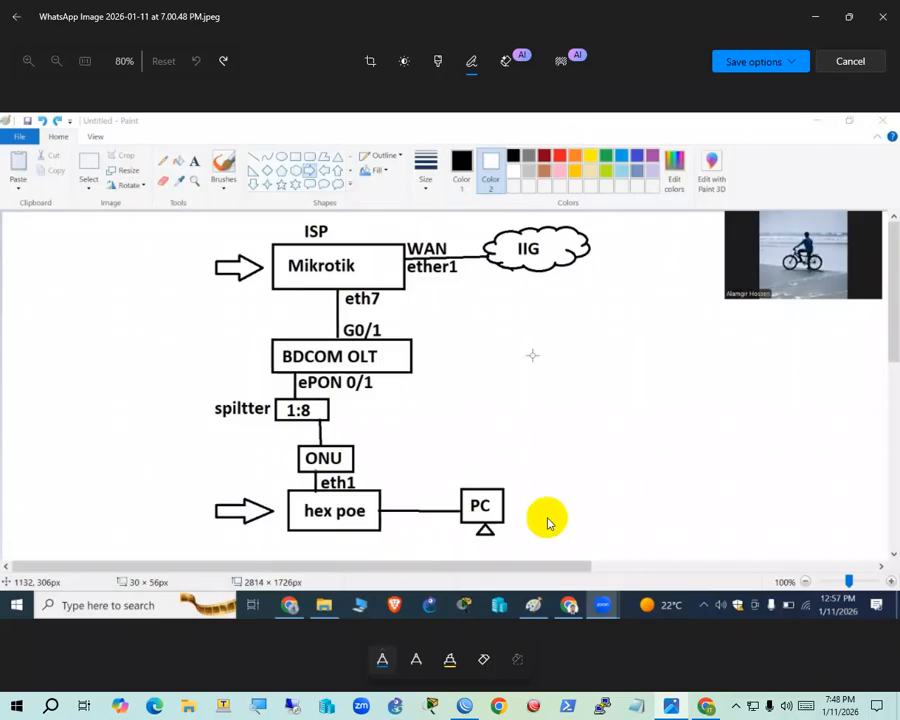
# Minimize the network diagram and return to WinBox, where the ping to 1.1.1.1 ends with 0% loss
pyautogui.click(808, 20)
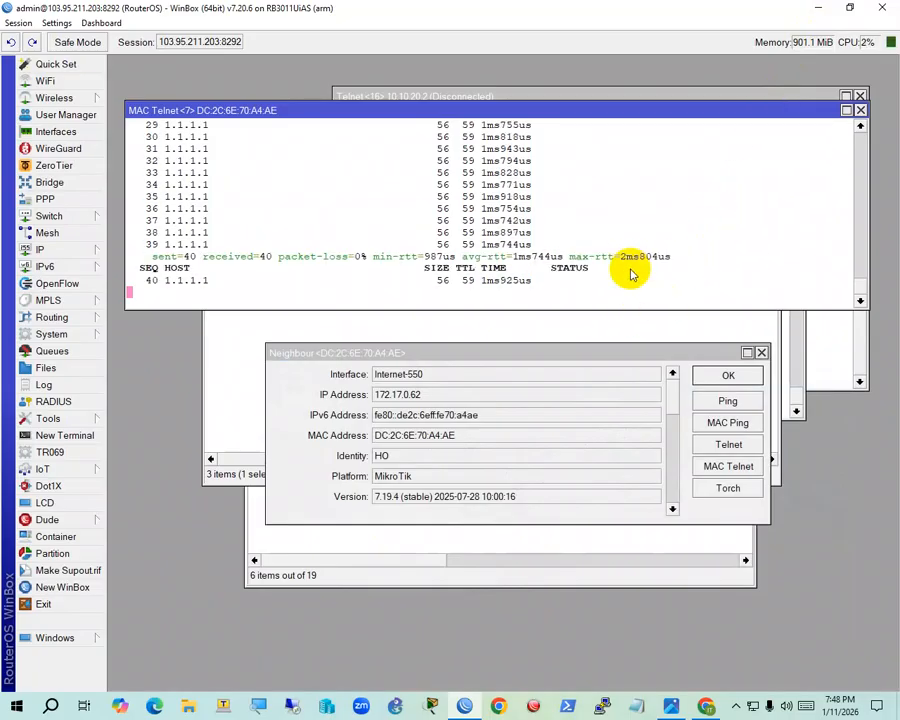
pyautogui.hotkey('ctrl', 'c')
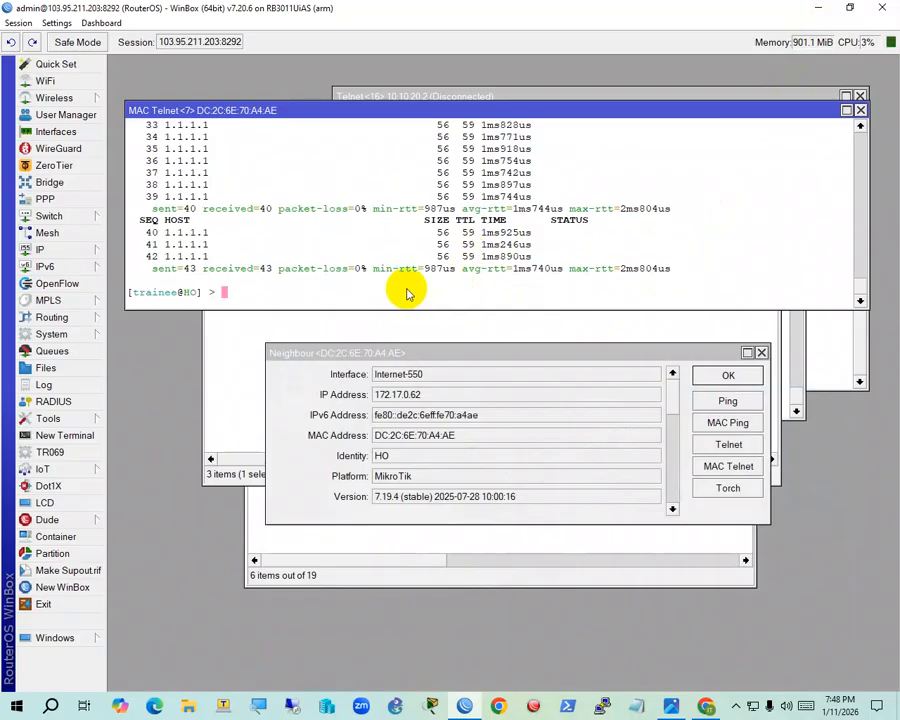
pyautogui.click(818, 8)
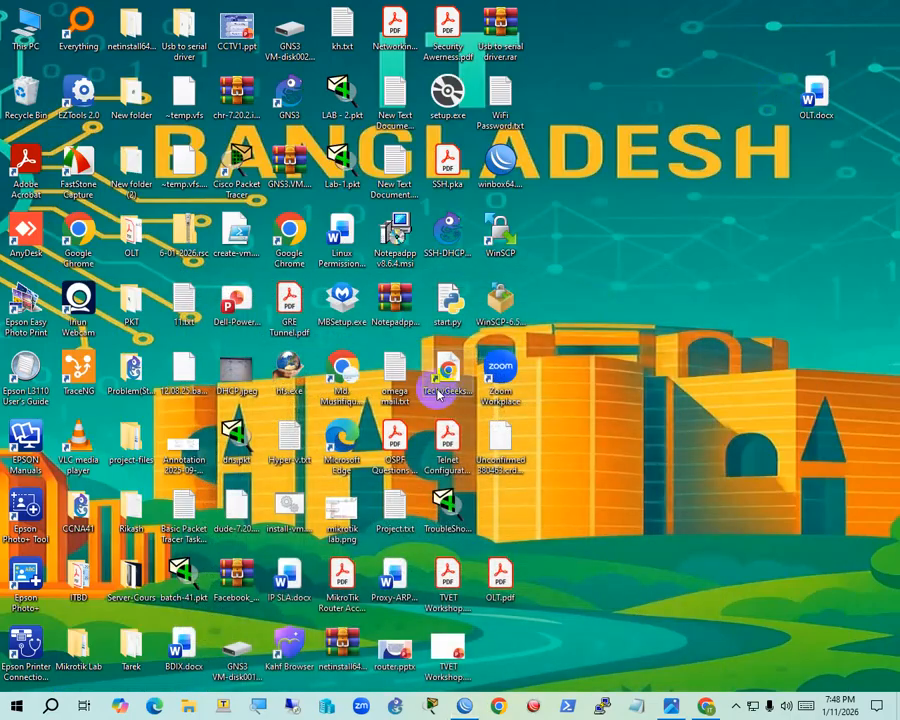
pyautogui.click(674, 706)
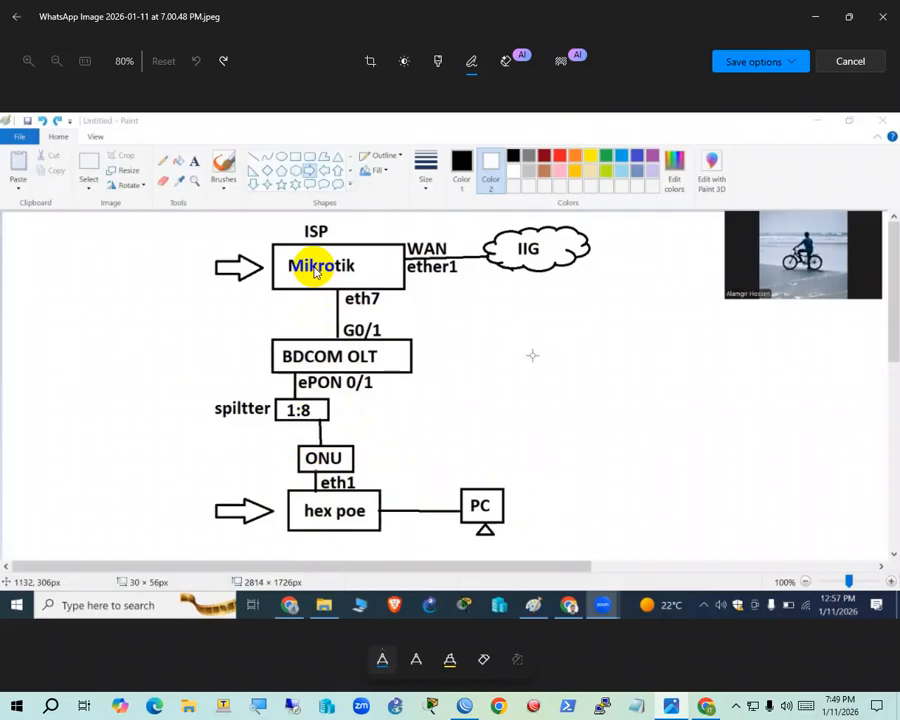
pyautogui.click(815, 16)
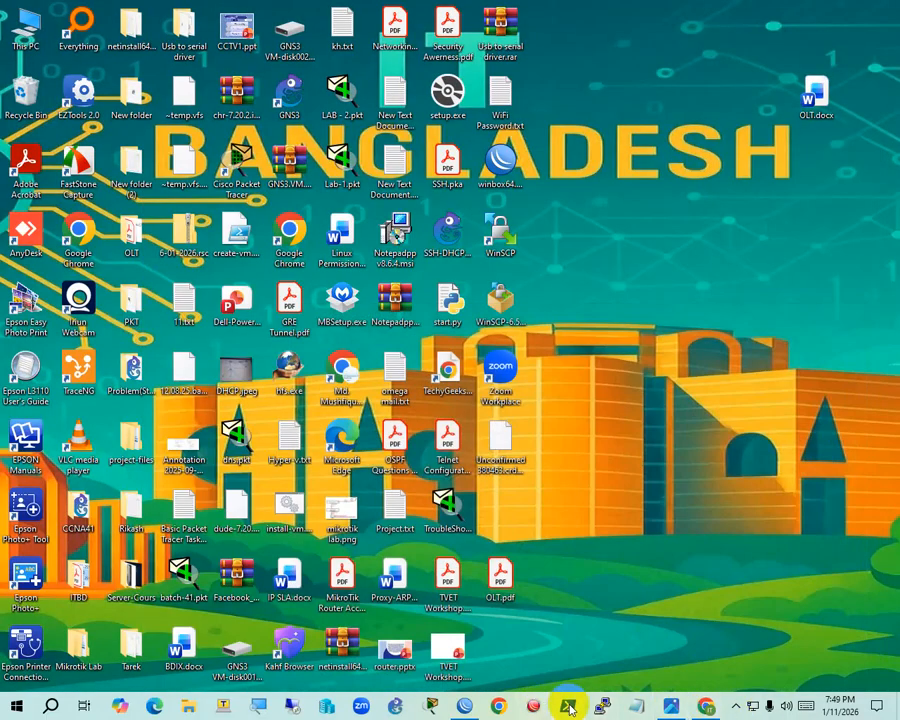
pyautogui.click(464, 706)
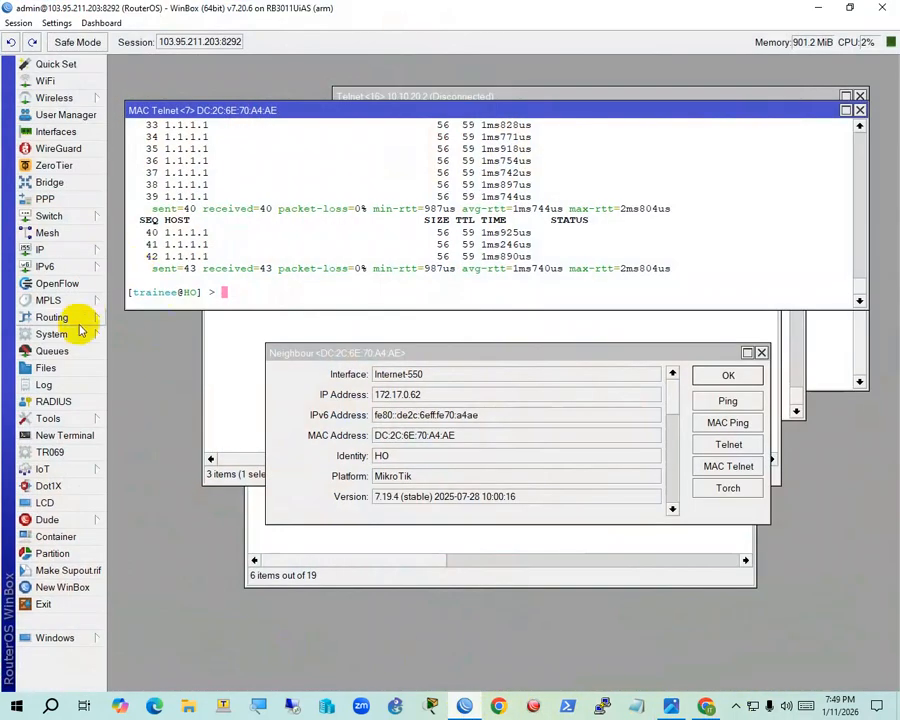
# From IP > Neighbors, open the Internet-550 neighbour HO and launch a new MAC Telnet session
pyautogui.click(42, 249)
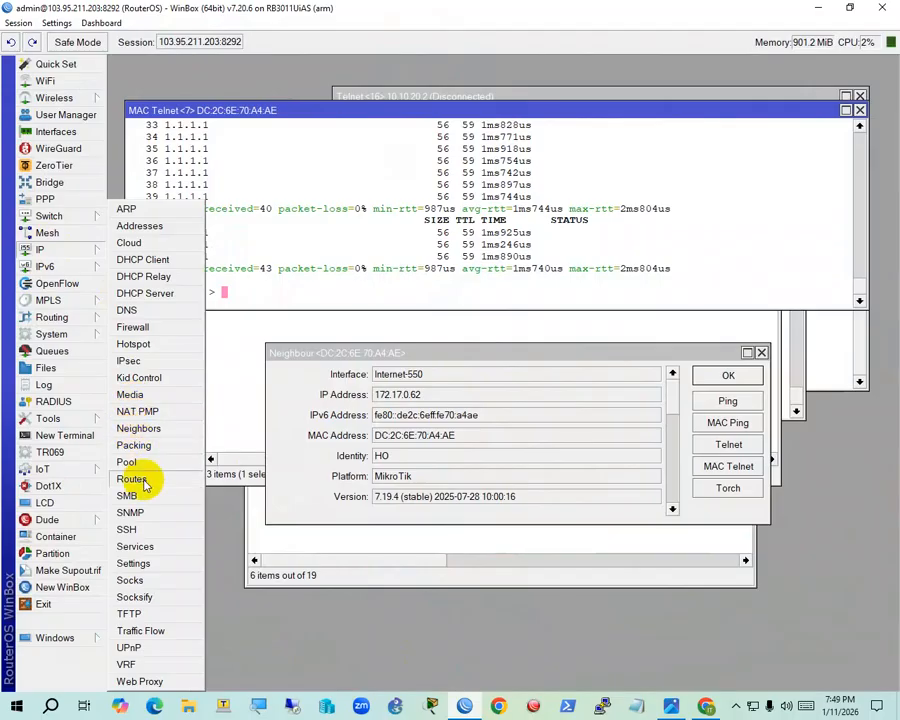
pyautogui.click(138, 429)
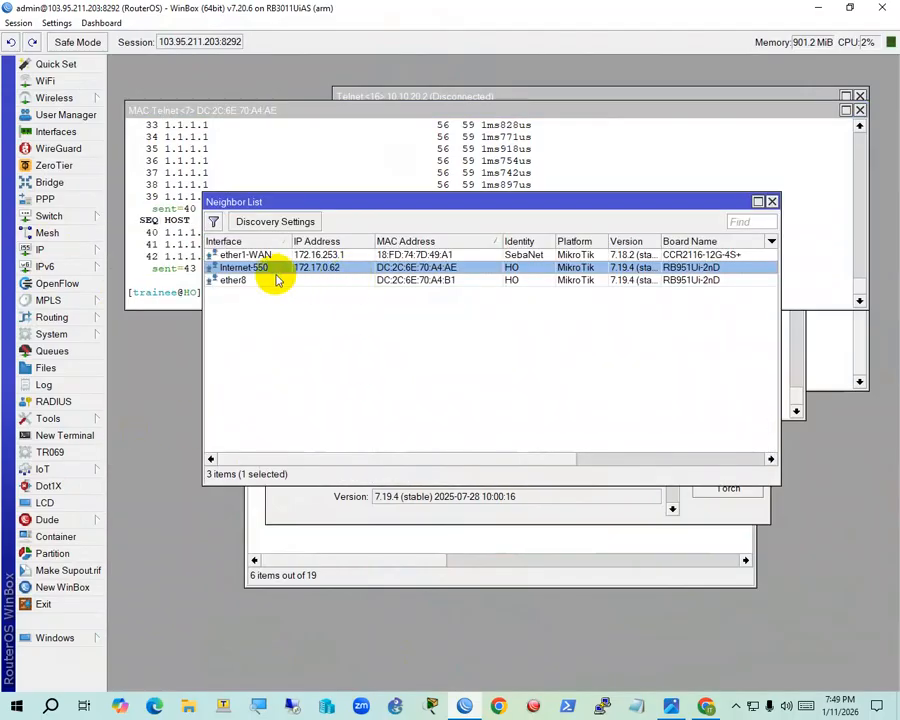
pyautogui.doubleClick(426, 270)
pyautogui.moveTo(468, 355); pyautogui.dragTo(441, 264)
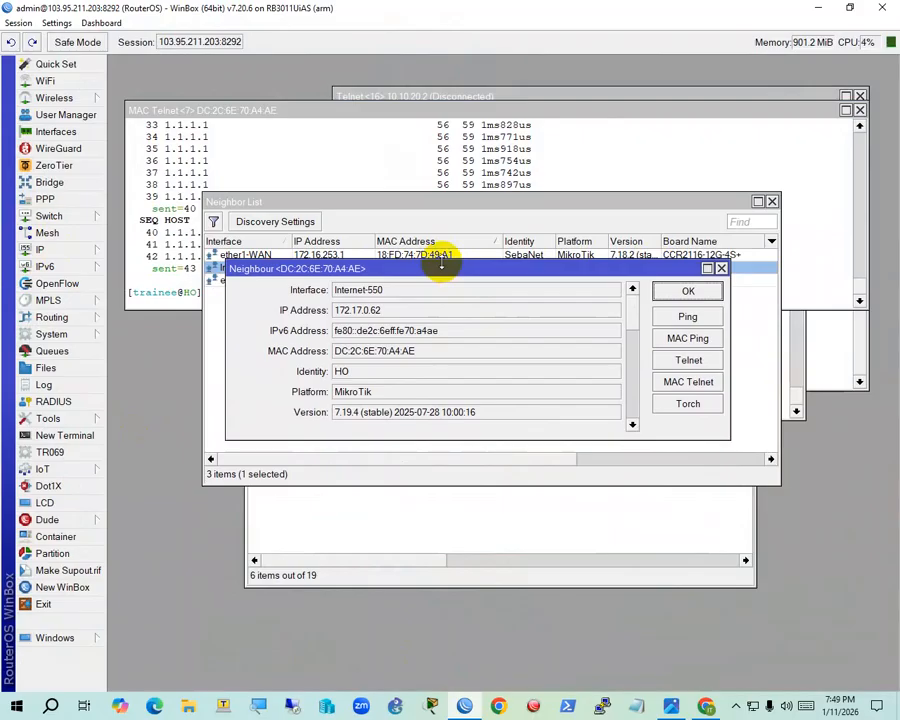
pyautogui.click(720, 268)
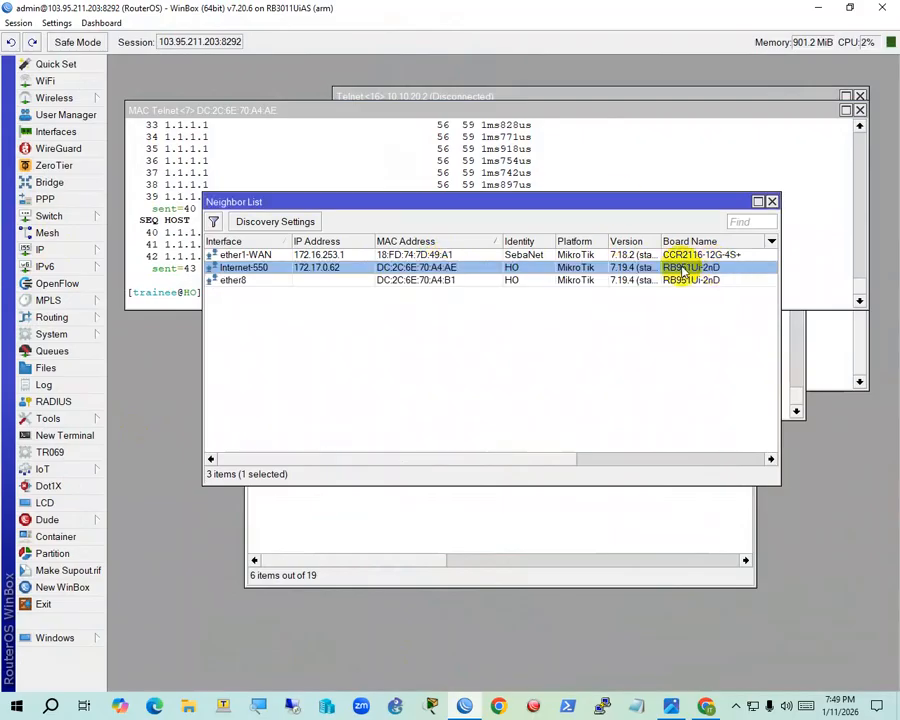
pyautogui.doubleClick(397, 268)
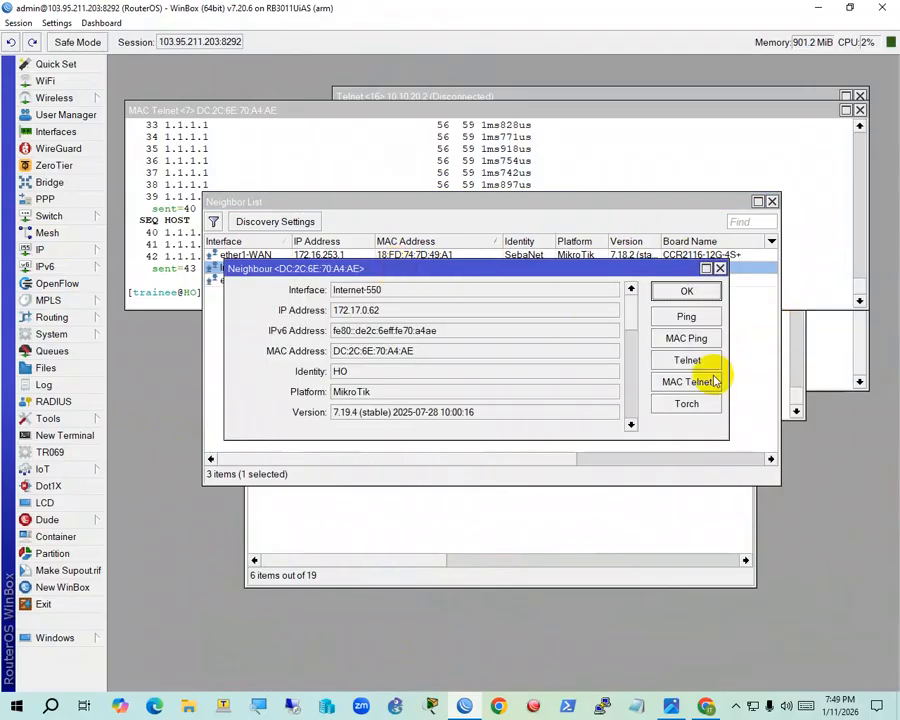
pyautogui.click(713, 384)
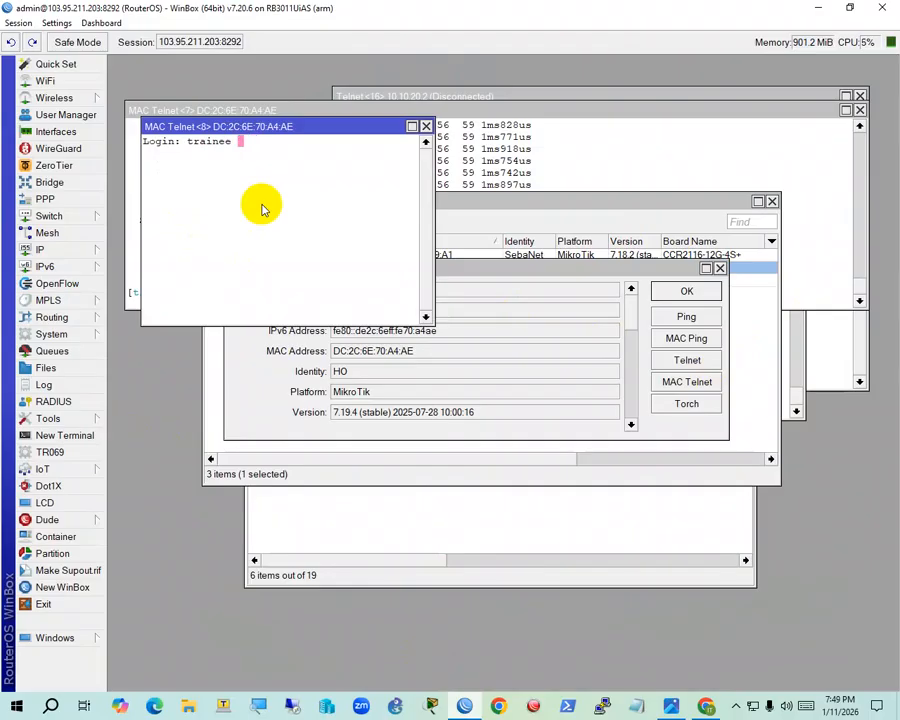
# Log in with the login name and password, then list the addresses with 'ip add pr'
pyautogui.write('trainee')
pyautogui.press('Return')
pyautogui.press('Return')
pyautogui.write('ip add pr')
pyautogui.press('Return')
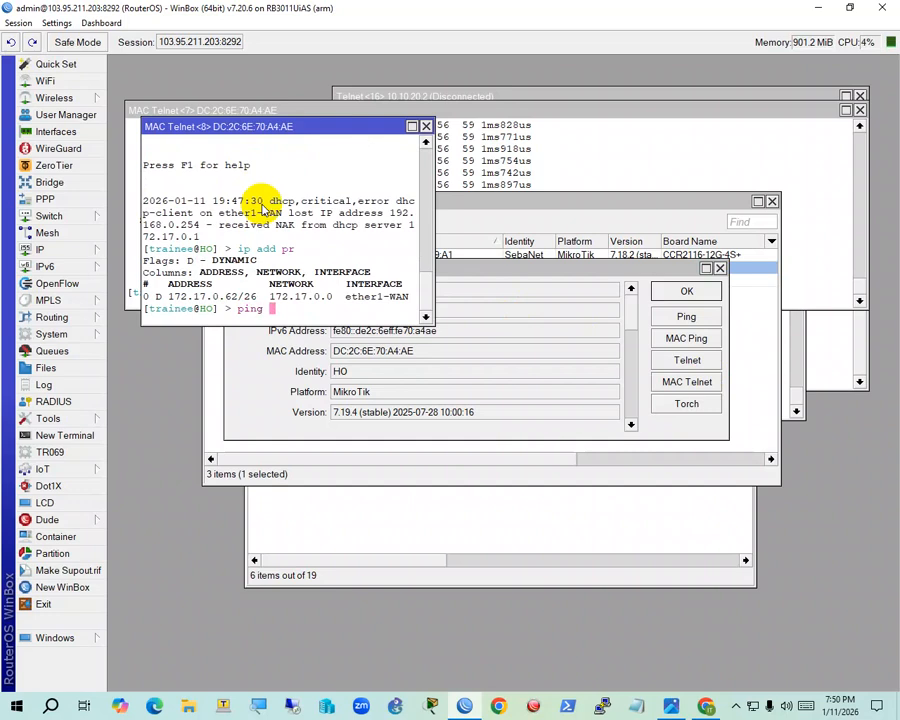
# Ping google.com, stop it, enlarge the terminal and ping google.com again with no loss
pyautogui.write('ping google.com')
pyautogui.press('Return')
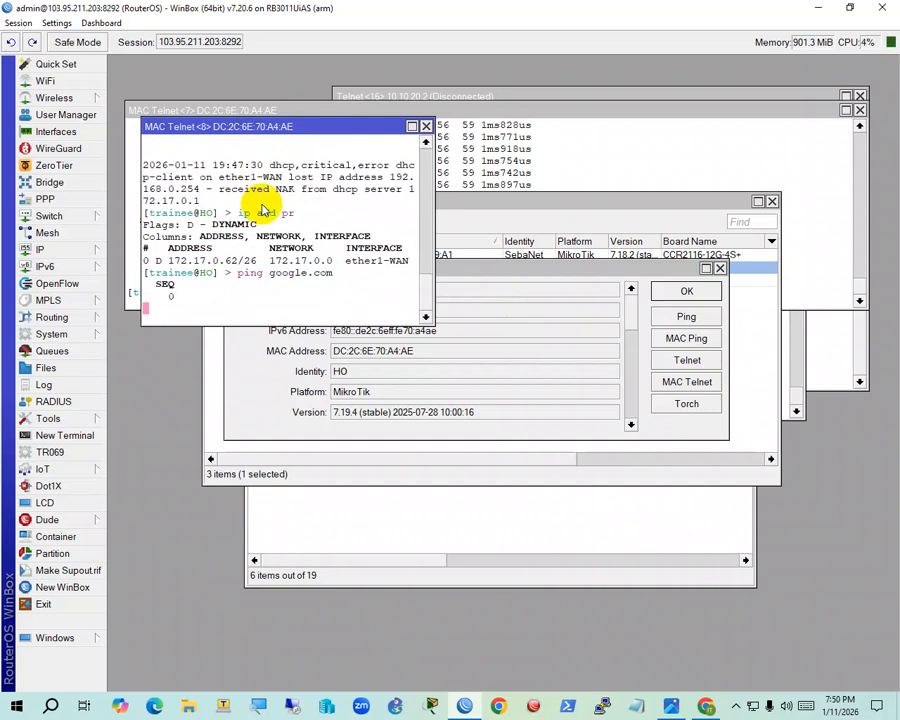
pyautogui.hotkey('ctrl', 'c')
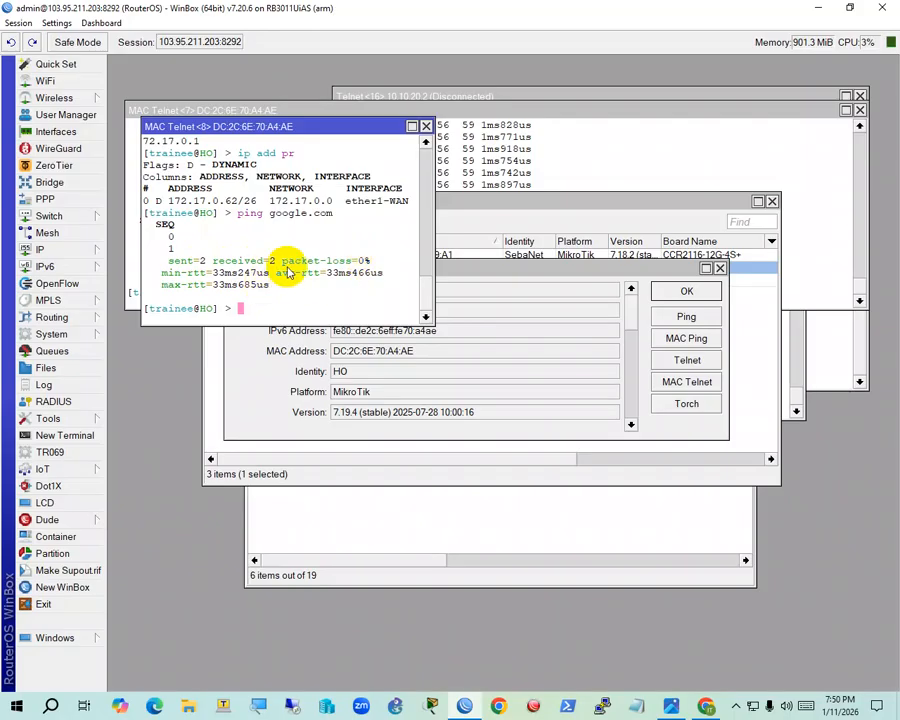
pyautogui.click(411, 127)
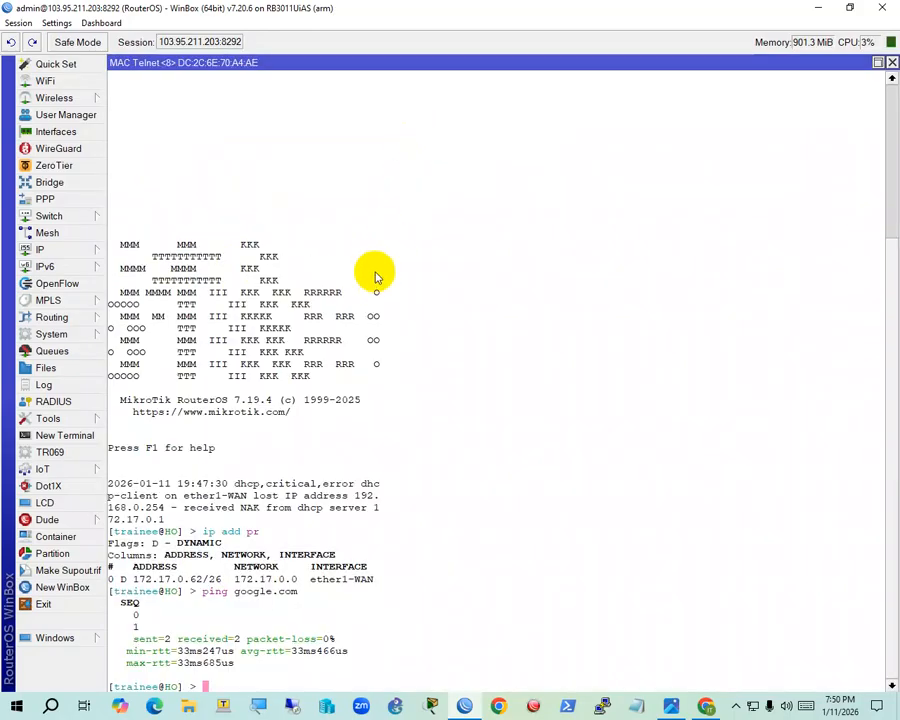
pyautogui.press('Up')
pyautogui.press('Return')
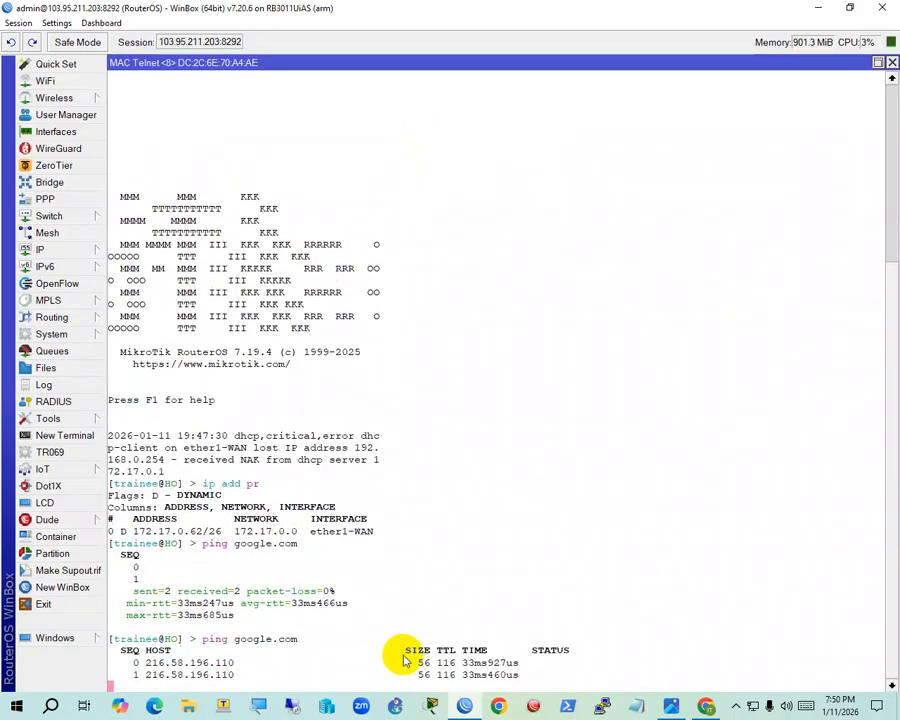